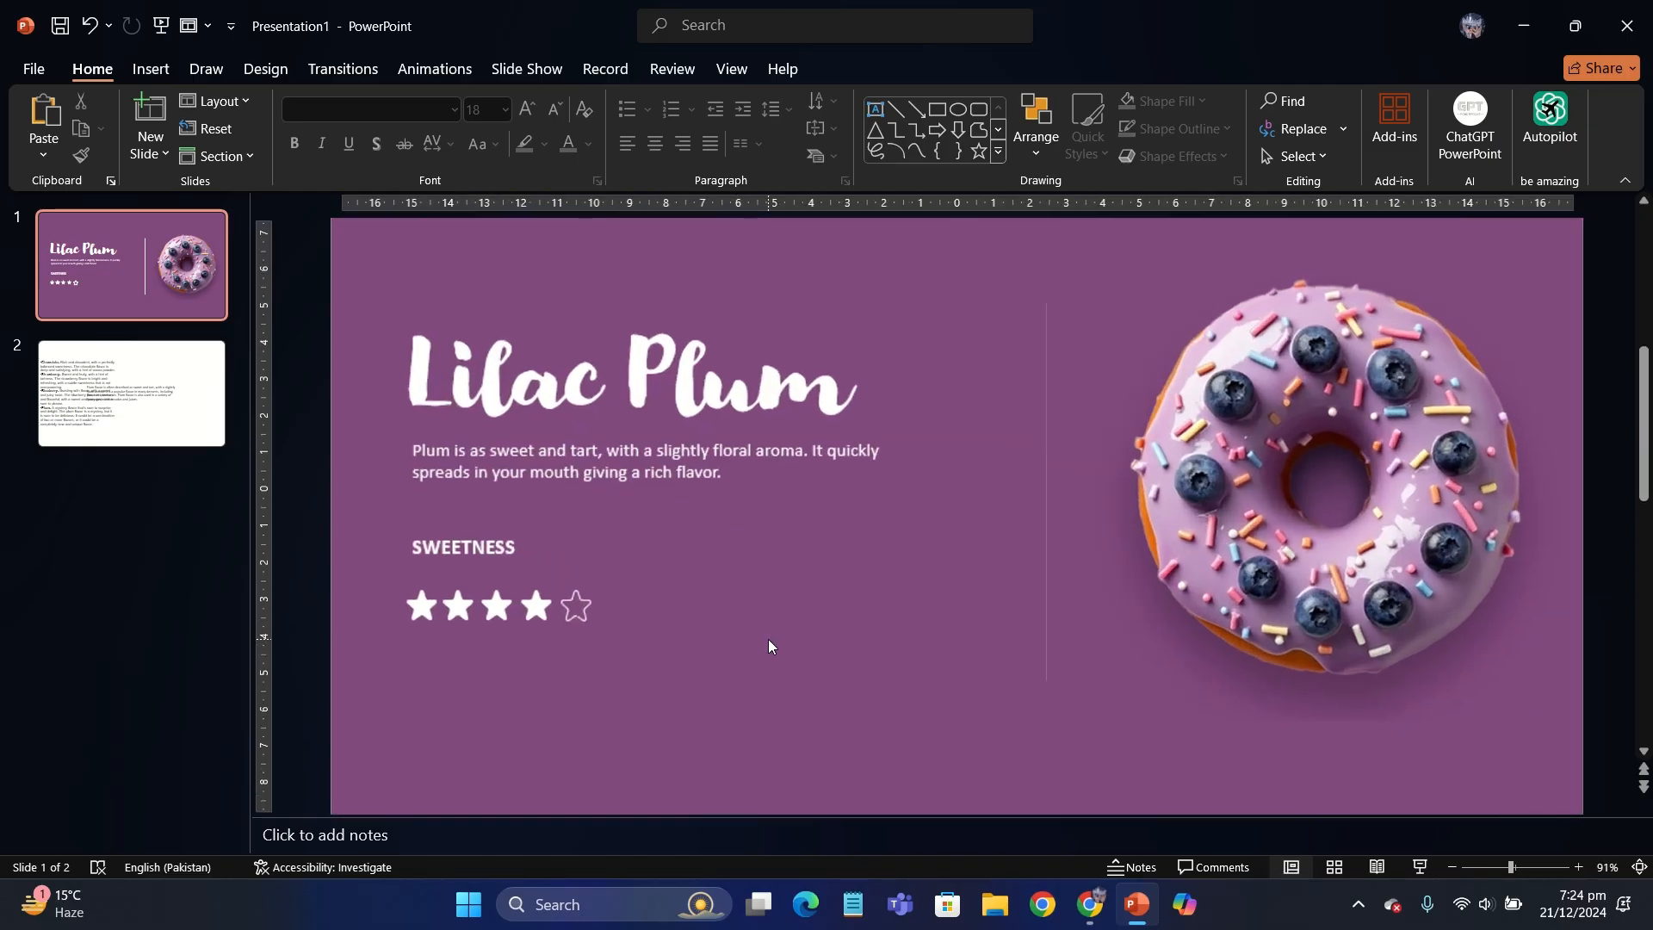
# - Distribute the five rating stars evenly in a horizontal row and move them up closer to the SWEETNESS label
pyautogui.moveTo(709, 649); pyautogui.dragTo(369, 588)
pyautogui.click(1245, 101)
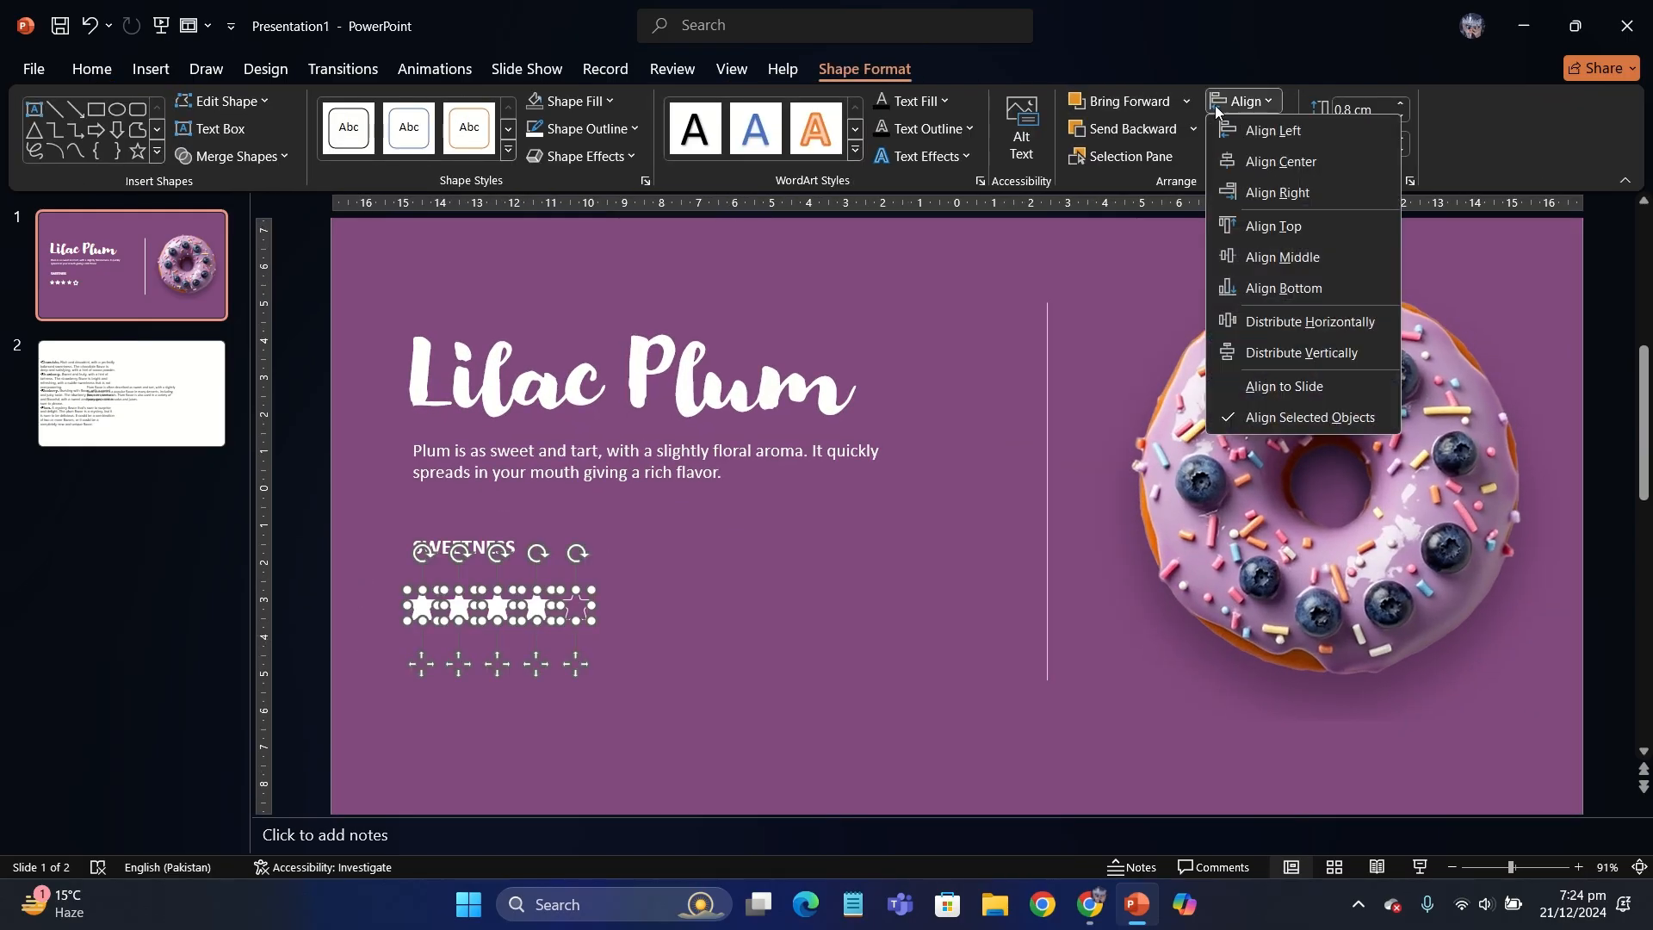
pyautogui.click(1300, 322)
pyautogui.click(1245, 101)
pyautogui.click(1297, 322)
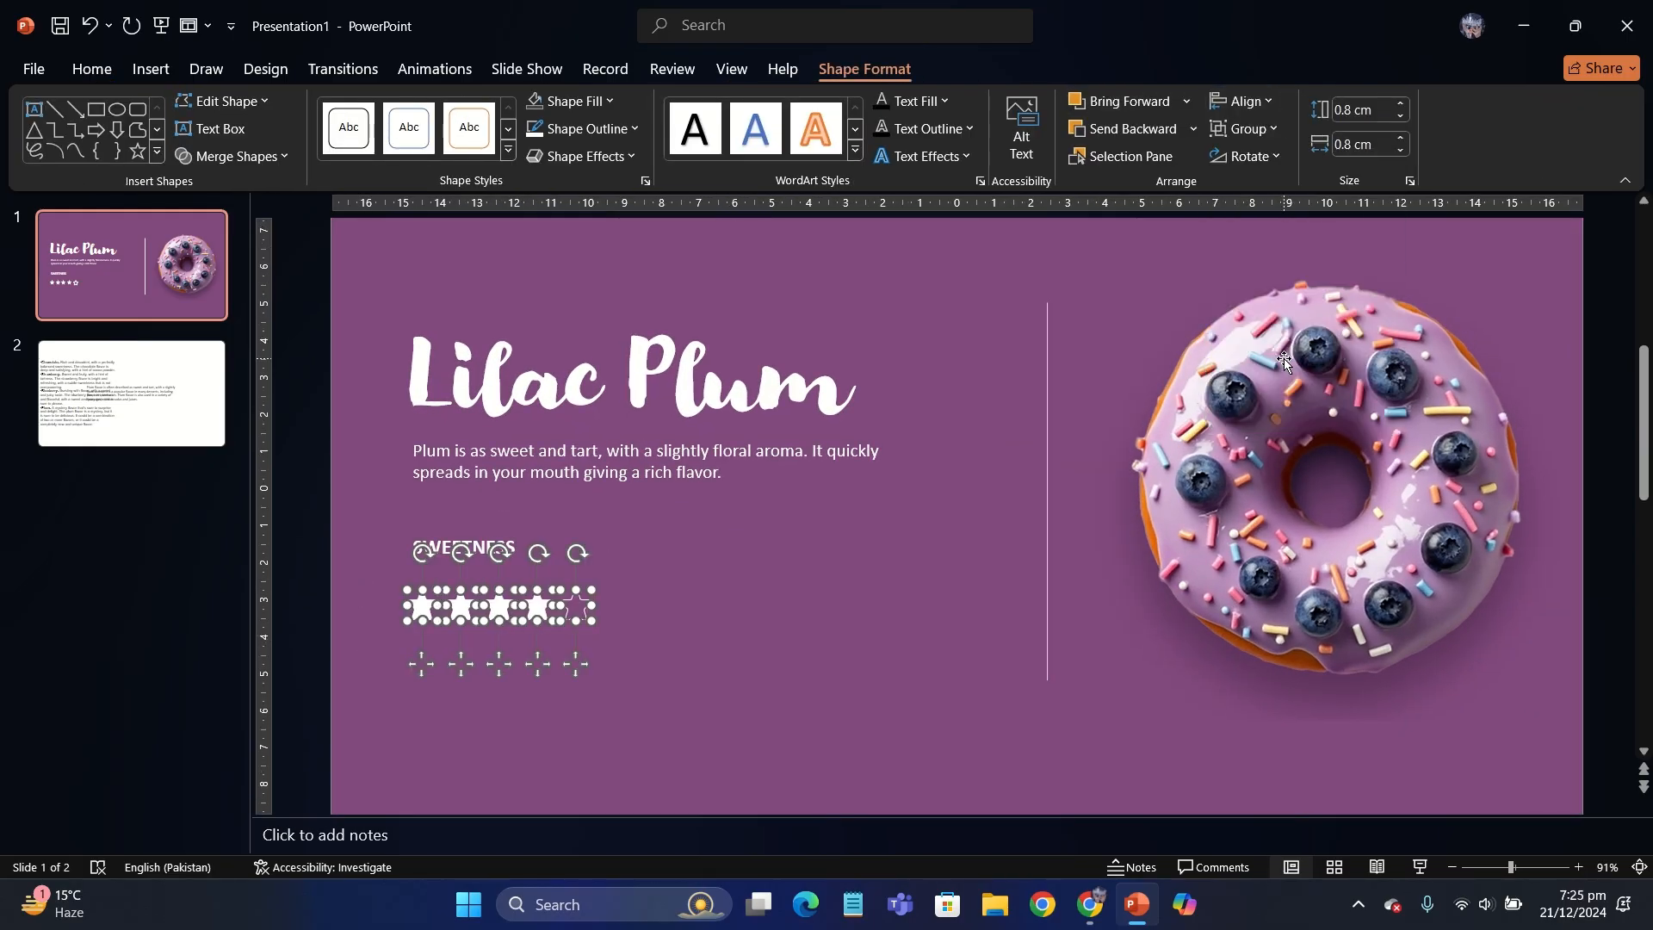
pyautogui.moveTo(576, 664); pyautogui.dragTo(579, 649)
# - Increase the SWEETNESS label's font size to 20 and move it up to leave a gap above the stars
pyautogui.click(477, 543)
pyautogui.click(113, 74)
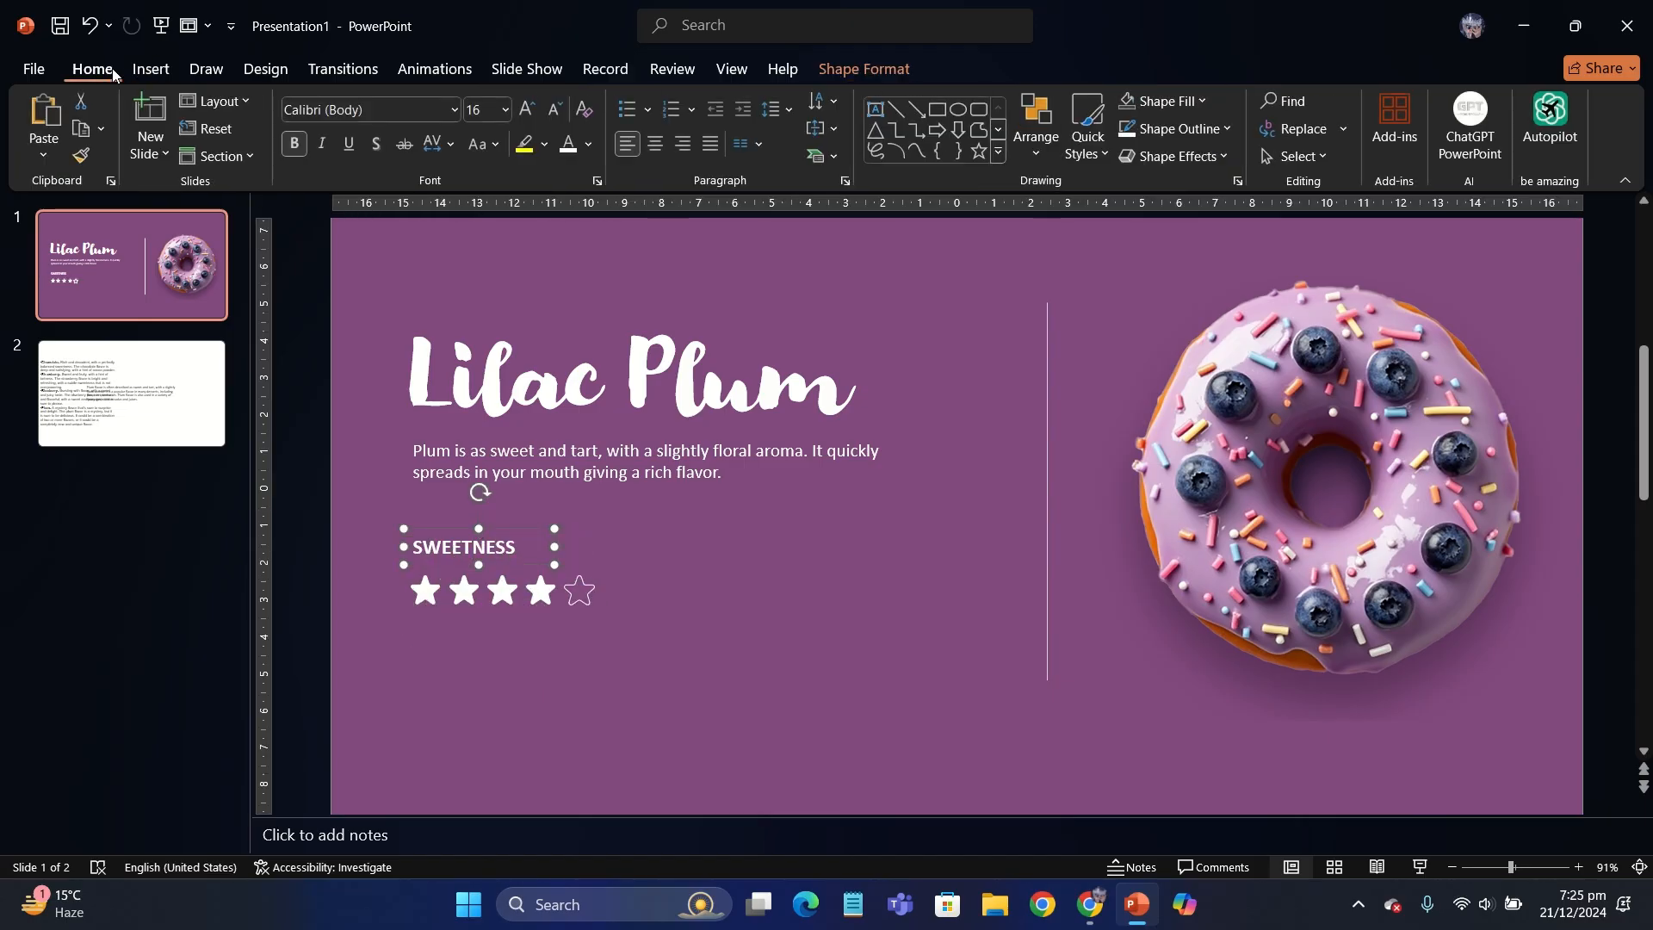
pyautogui.click(529, 121)
pyautogui.moveTo(517, 567); pyautogui.dragTo(517, 556)
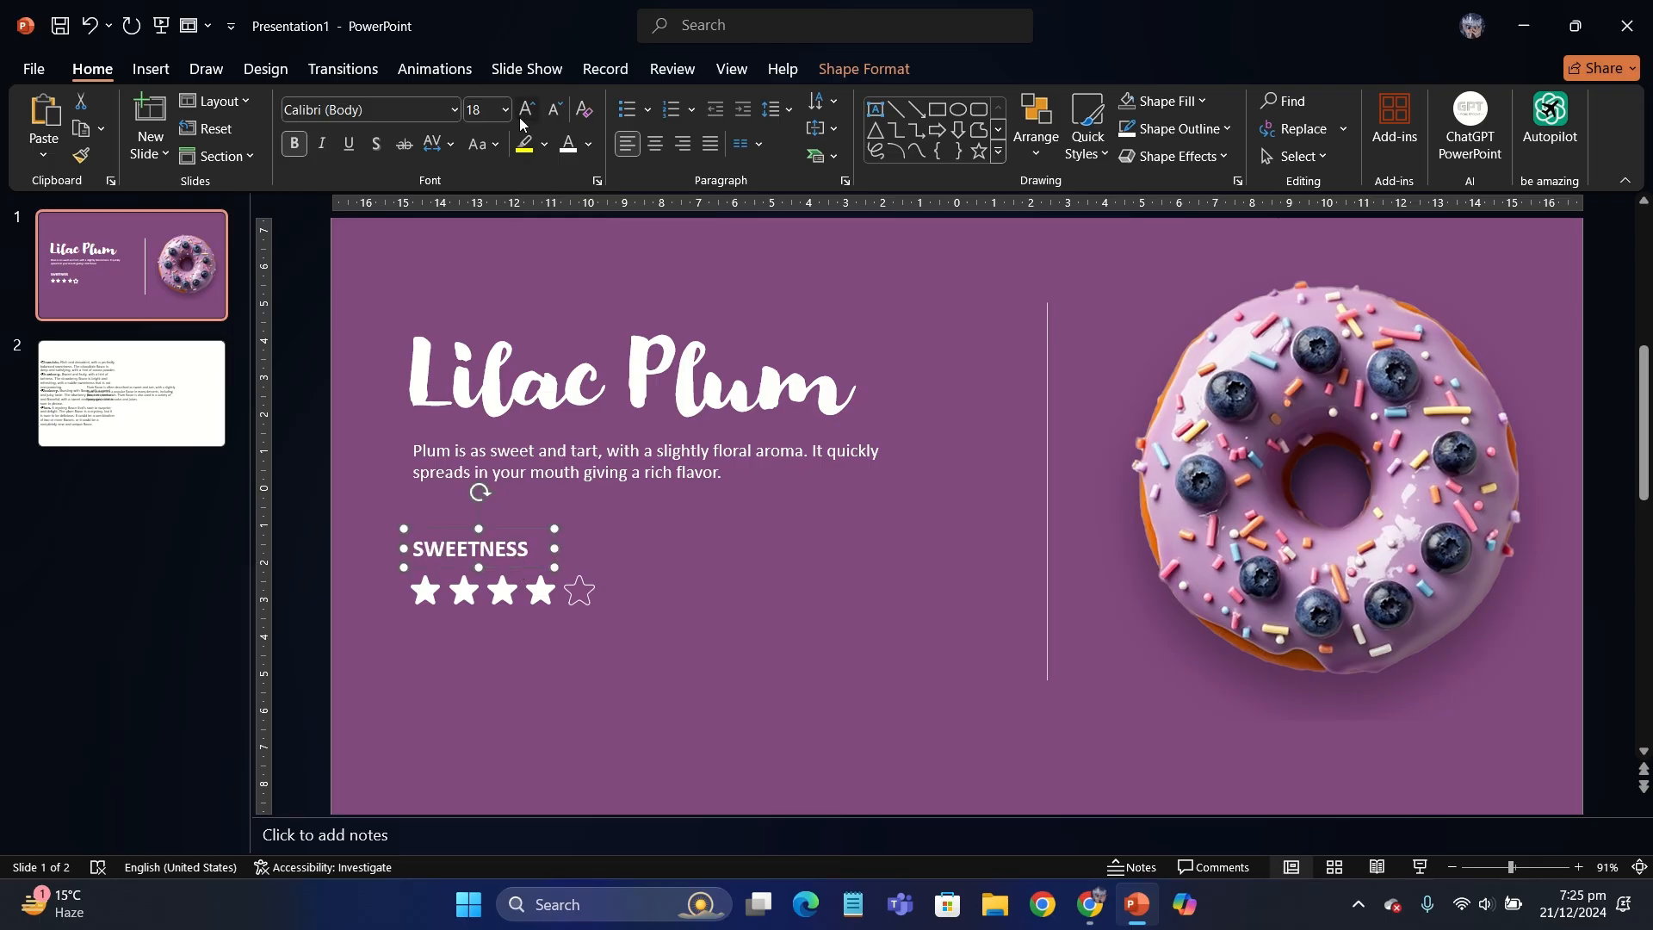
pyautogui.moveTo(533, 572); pyautogui.dragTo(532, 558)
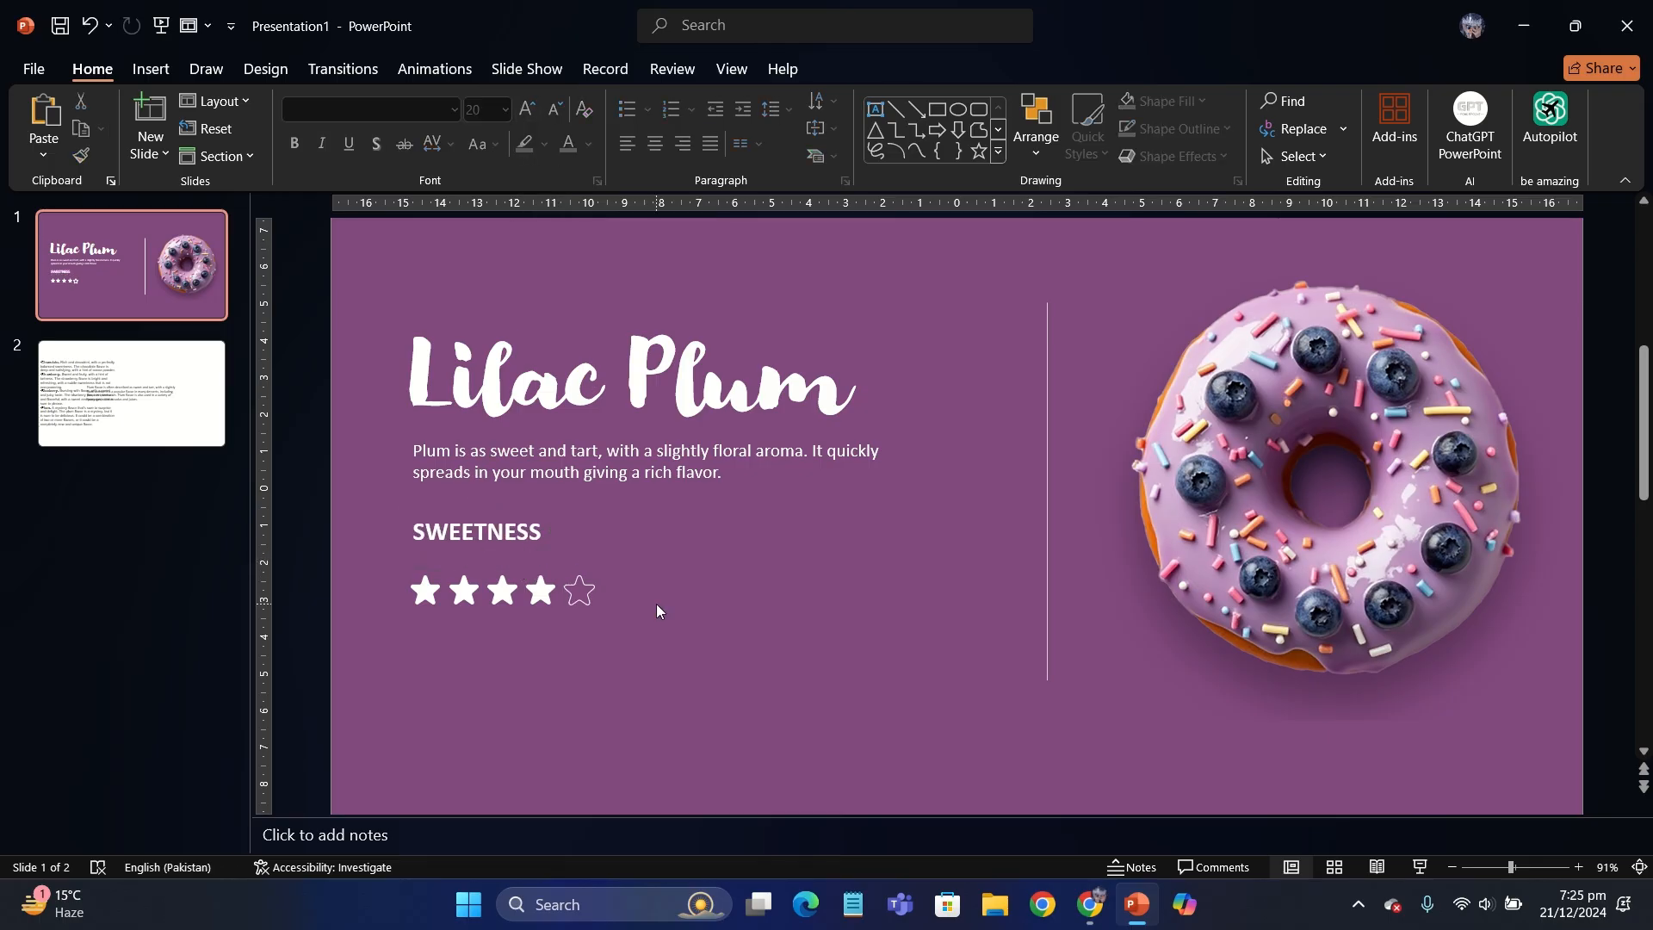
# - Group the title, description, label and stars, shift them slightly down and right as one block, and ungroup them
pyautogui.scroll(-5, 656, 603)
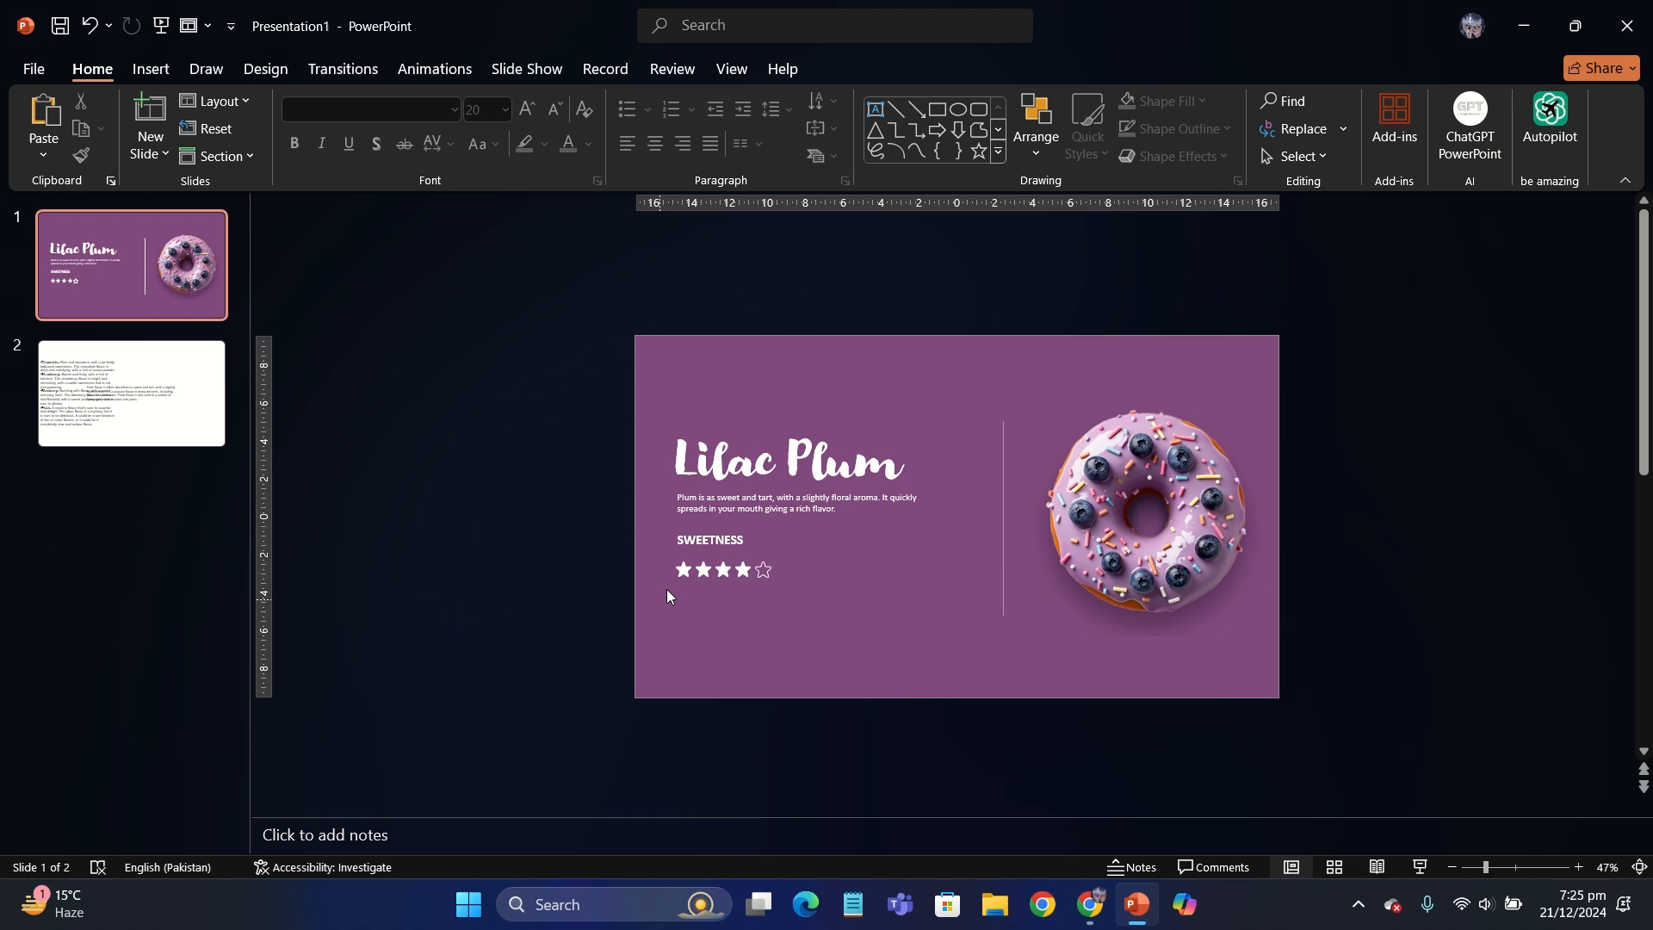
pyautogui.click(903, 630)
pyautogui.moveTo(964, 665); pyautogui.dragTo(551, 335)
pyautogui.hotkey('ctrl', 'g')
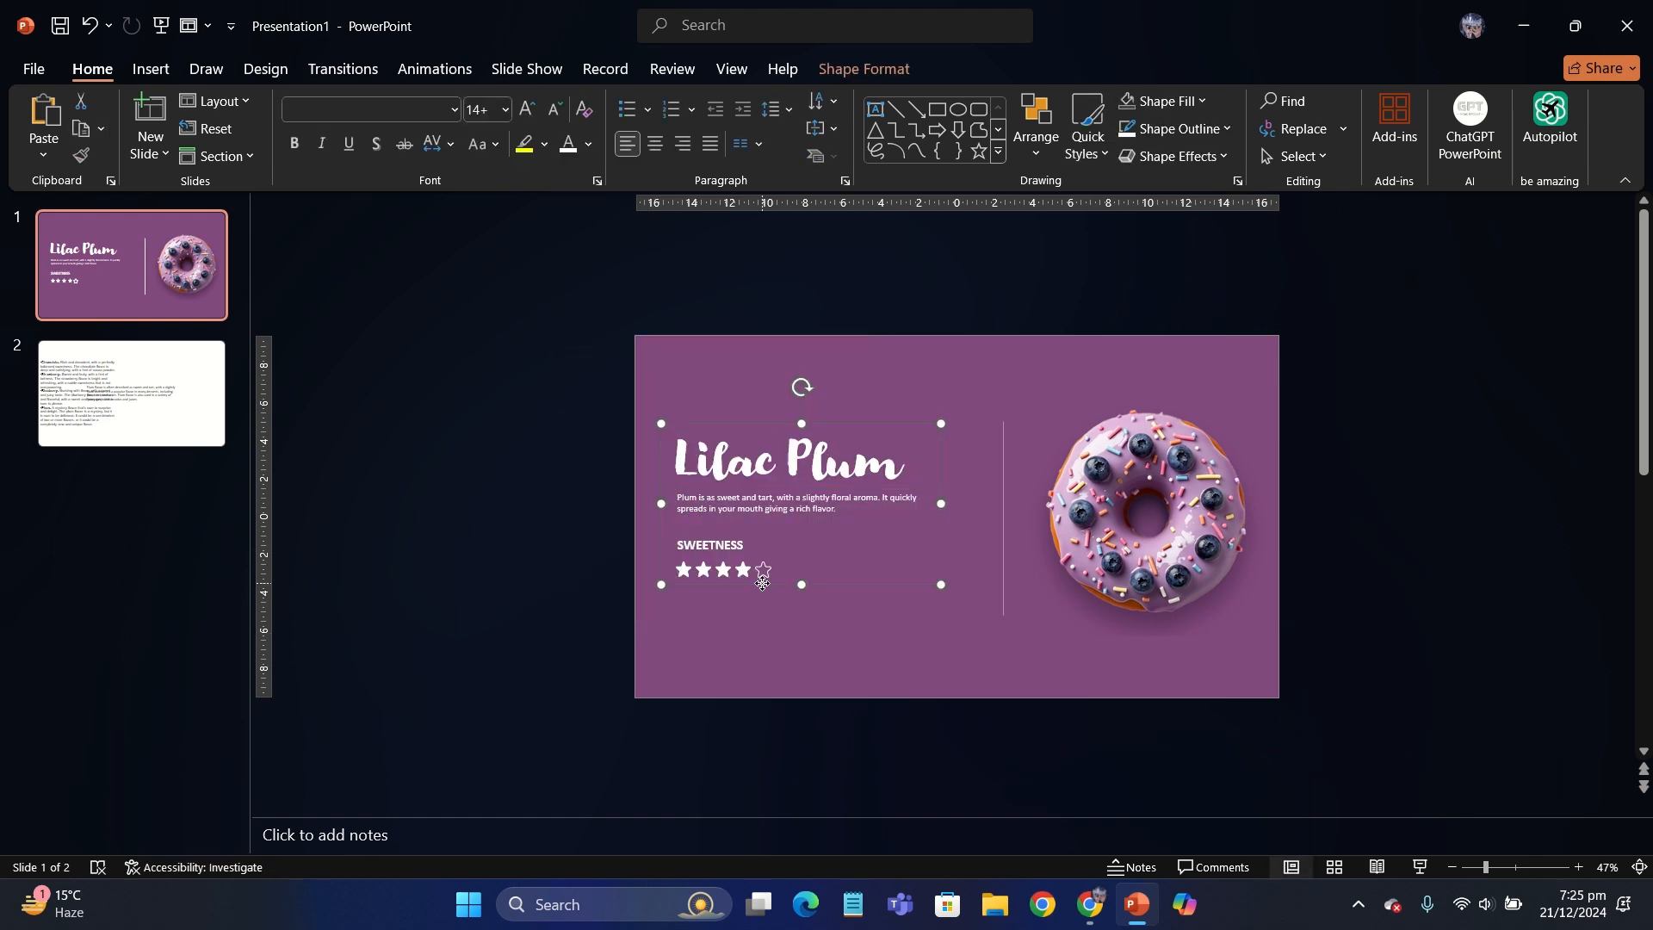
pyautogui.moveTo(762, 584); pyautogui.dragTo(771, 593)
pyautogui.hotkey('ctrl', 'shift', 'g')
pyautogui.click(507, 436)
# - Duplicate the finished Lilac Plum slide
pyautogui.scroll(1, 507, 435)
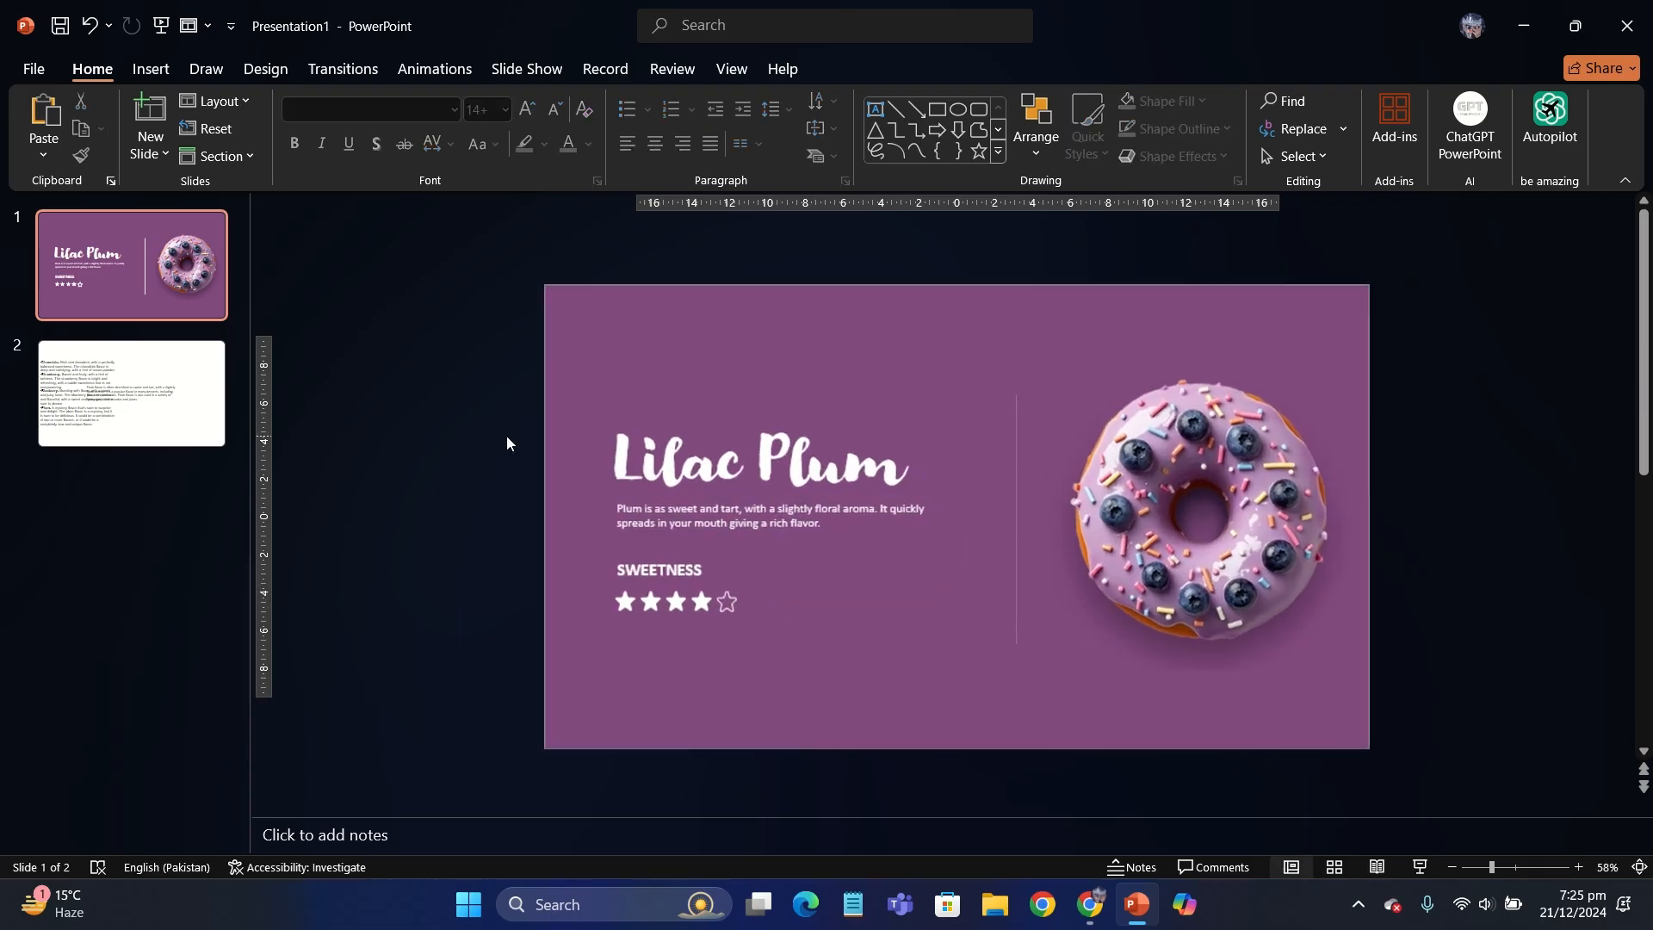
pyautogui.moveTo(1113, 503); pyautogui.dragTo(1113, 503)
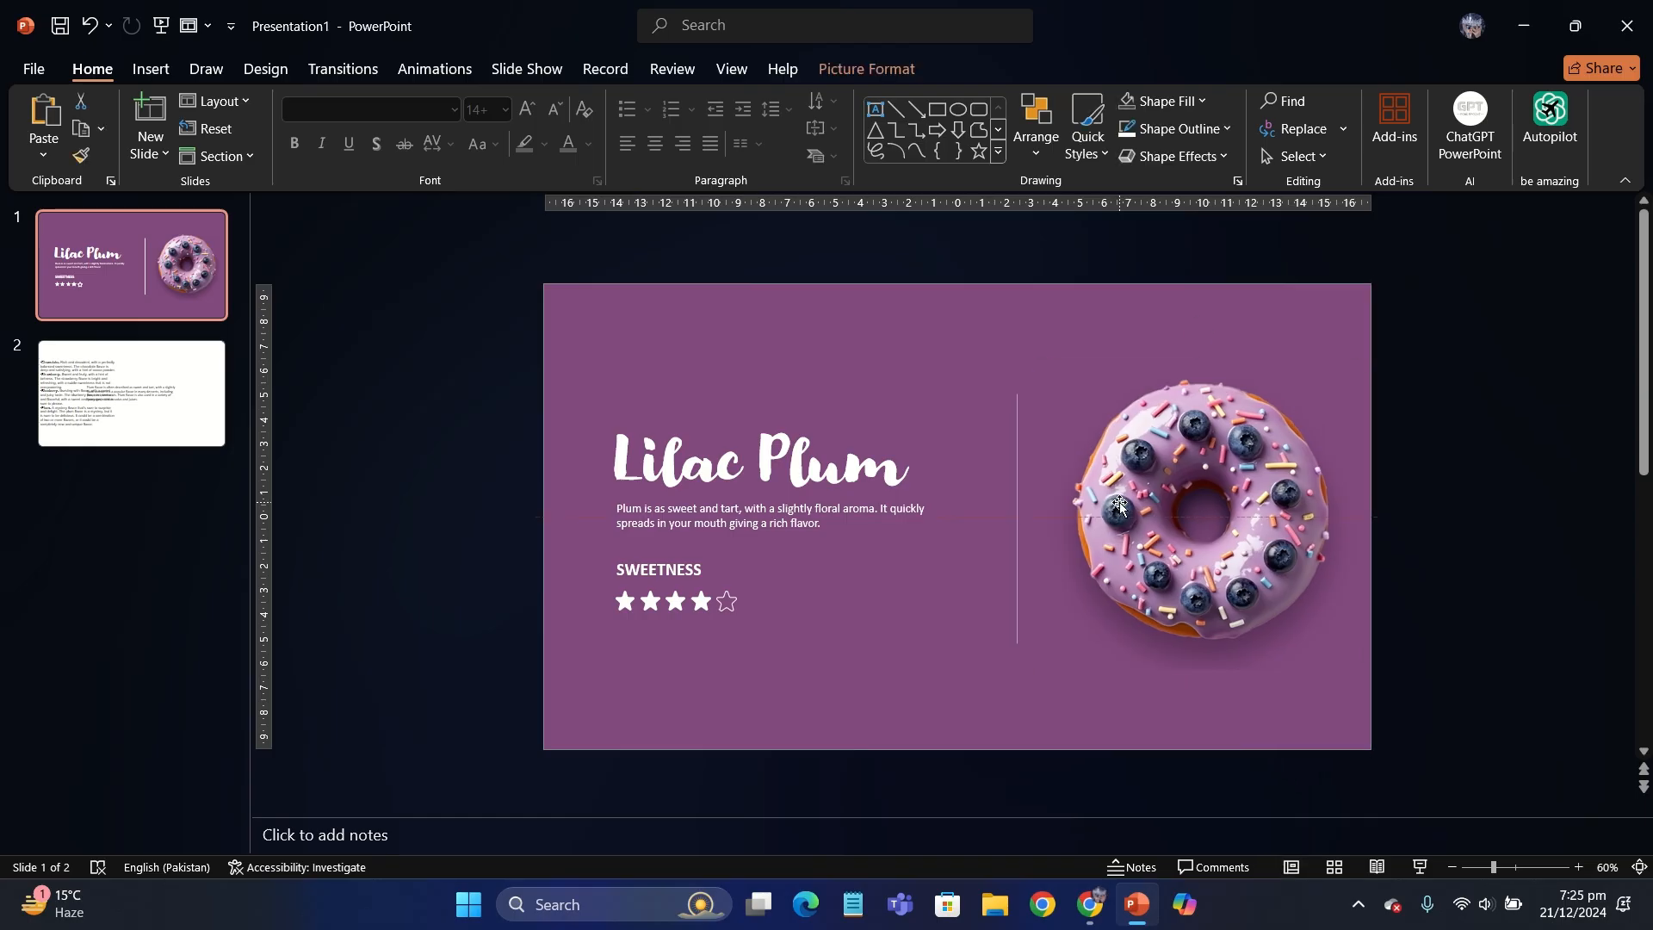
pyautogui.rightClick(146, 227)
pyautogui.click(247, 473)
# - Delete the purple donut picture from the duplicated slide
pyautogui.click(659, 476)
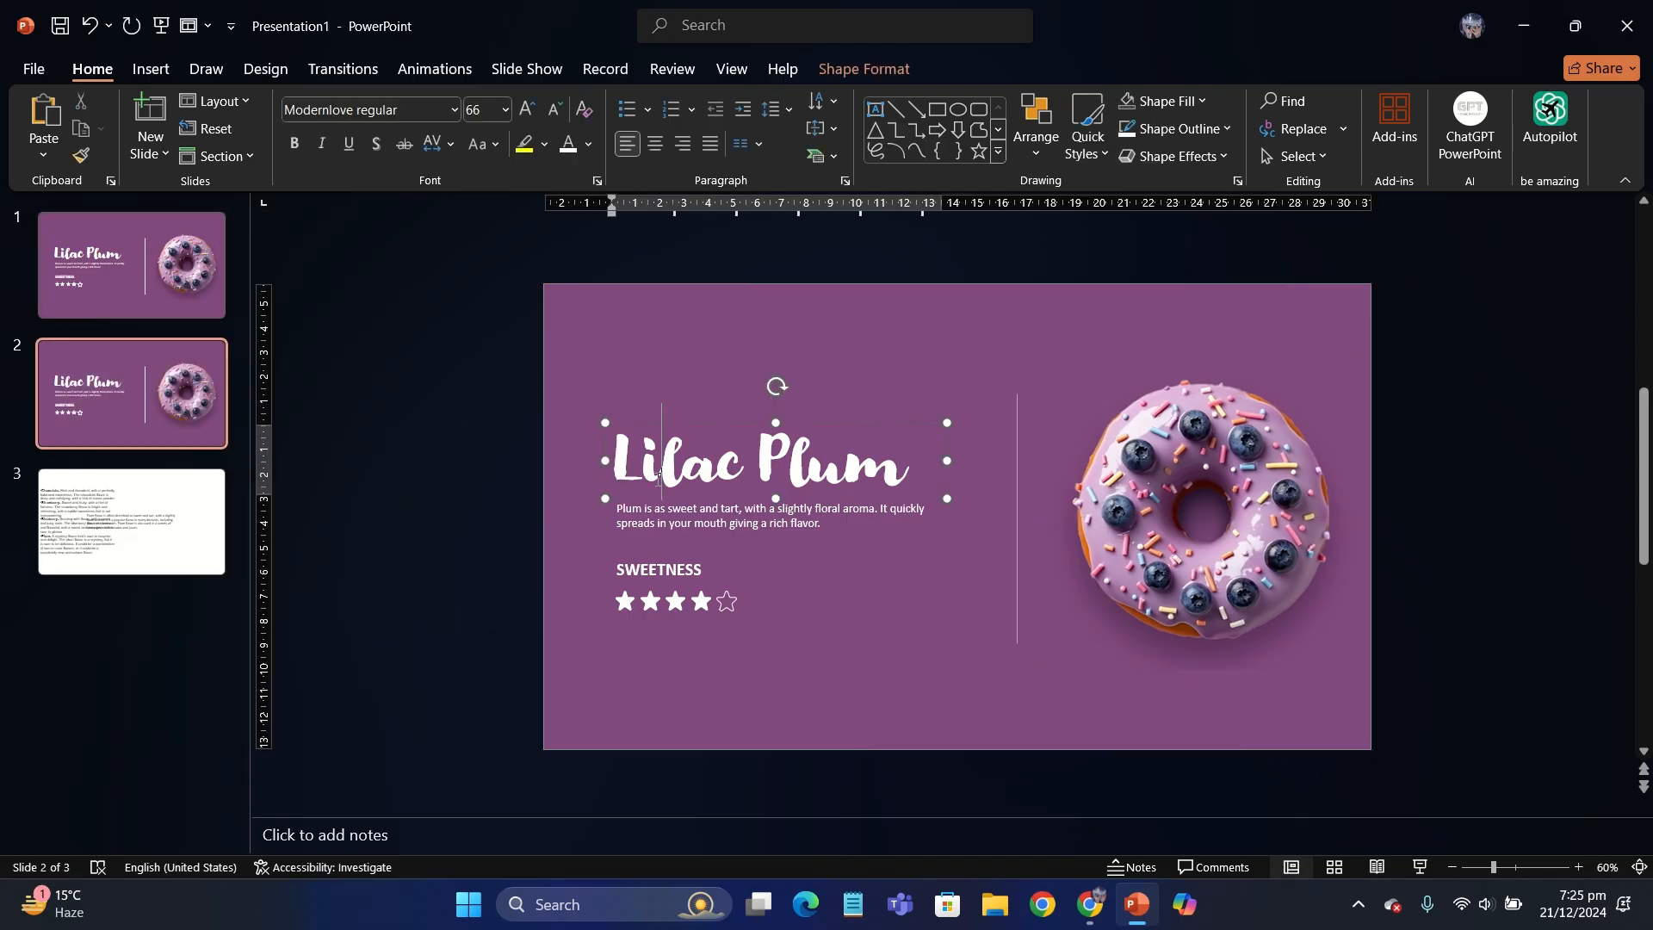
pyautogui.click(558, 293)
pyautogui.click(1145, 429)
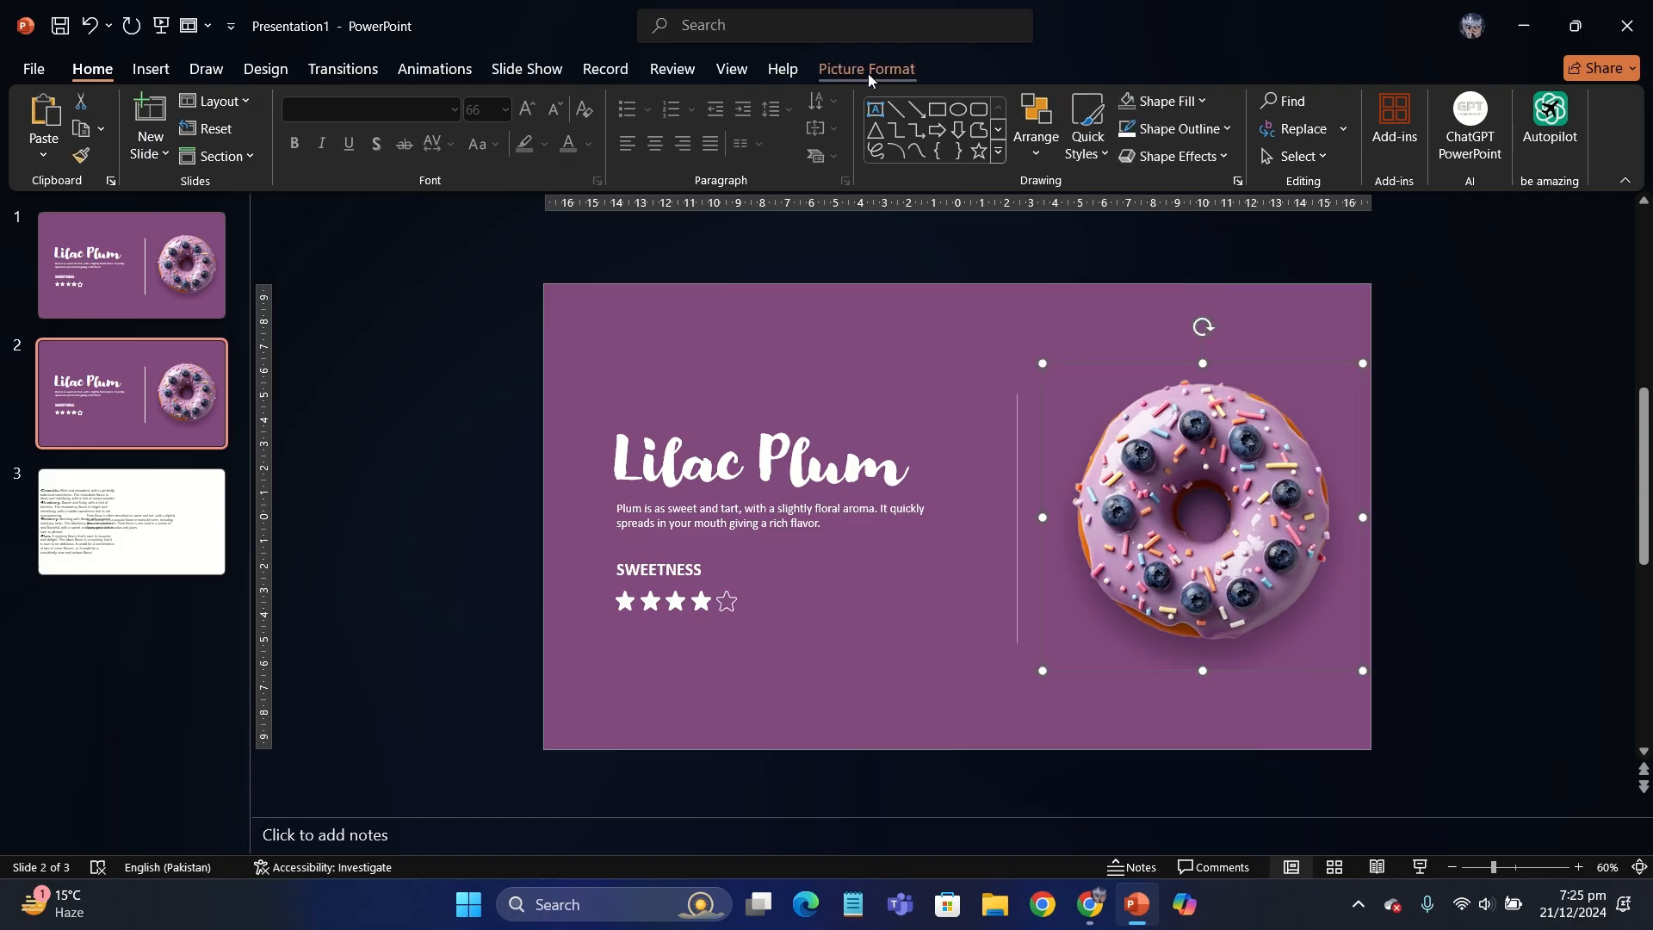
pyautogui.click(149, 72)
pyautogui.click(170, 129)
pyautogui.press('Escape')
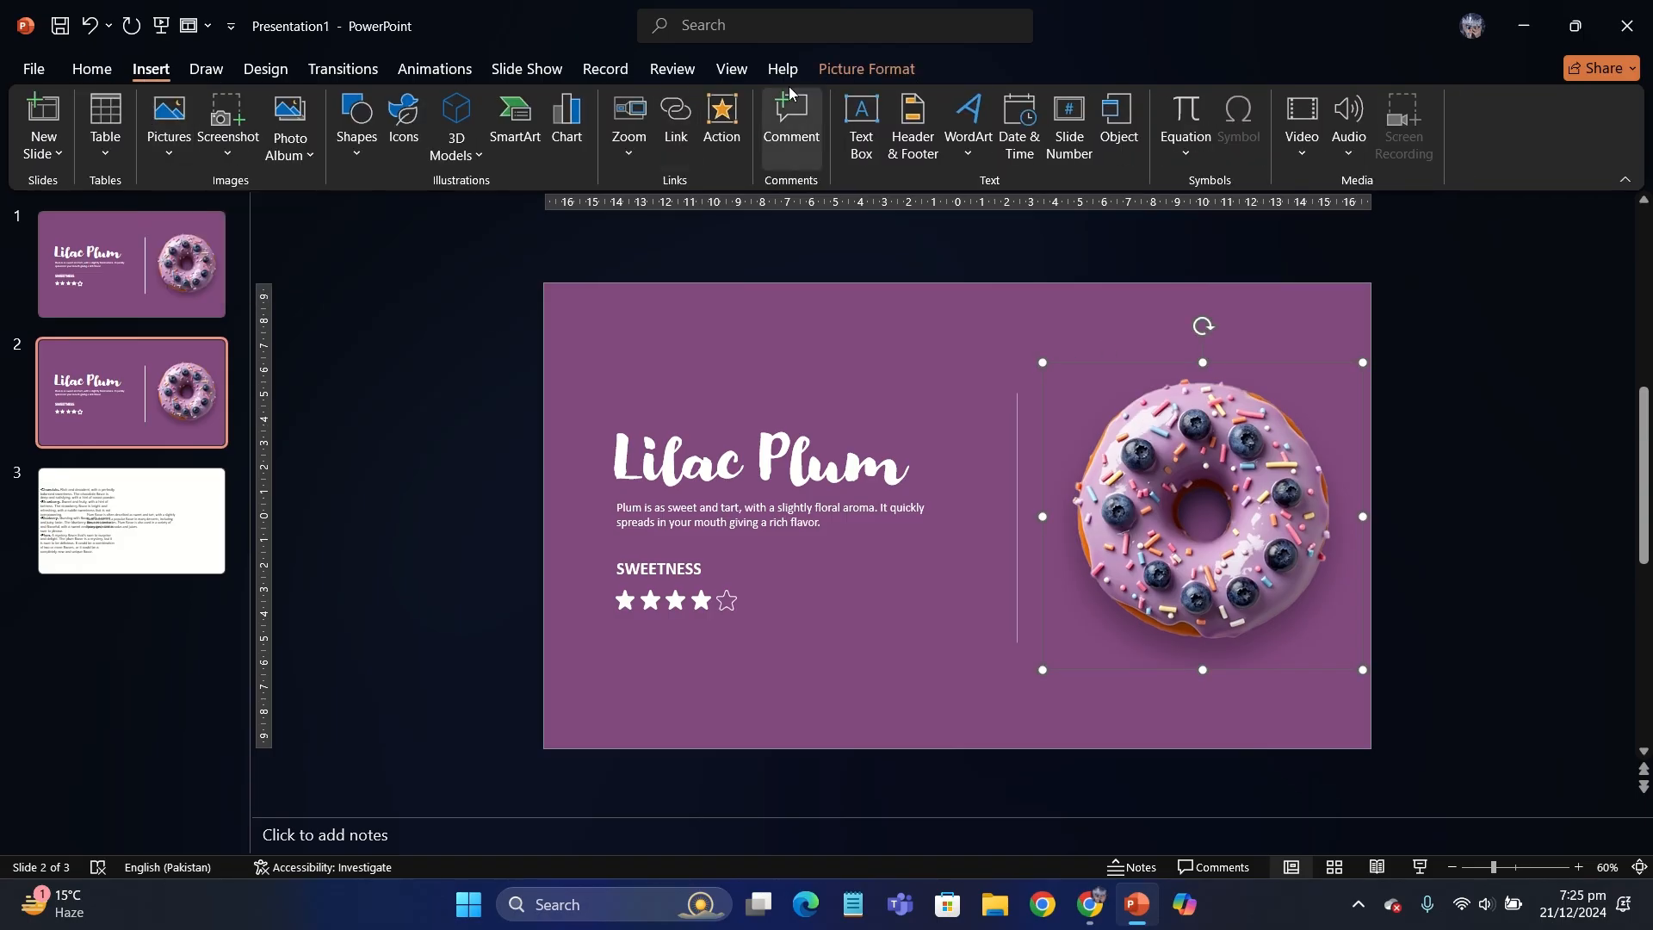
pyautogui.press('Delete')
# - Insert the blue donut picture Slider images (4) from the device, scale it down and place it beside the divider line
pyautogui.click(170, 129)
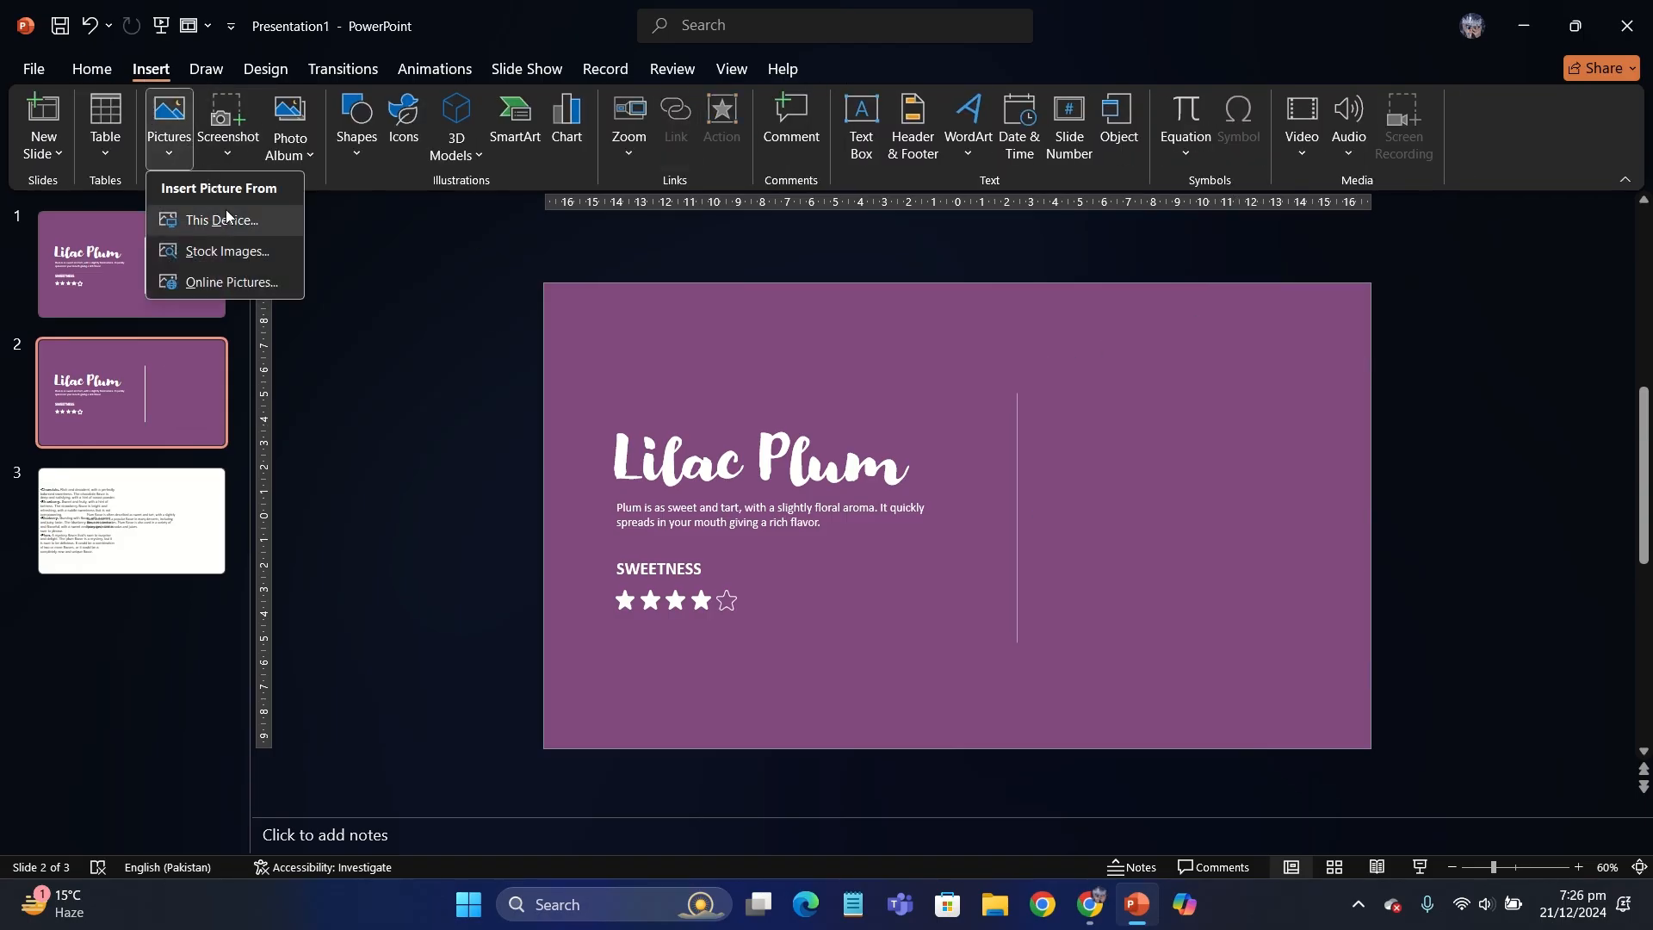
pyautogui.click(222, 218)
pyautogui.doubleClick(497, 225)
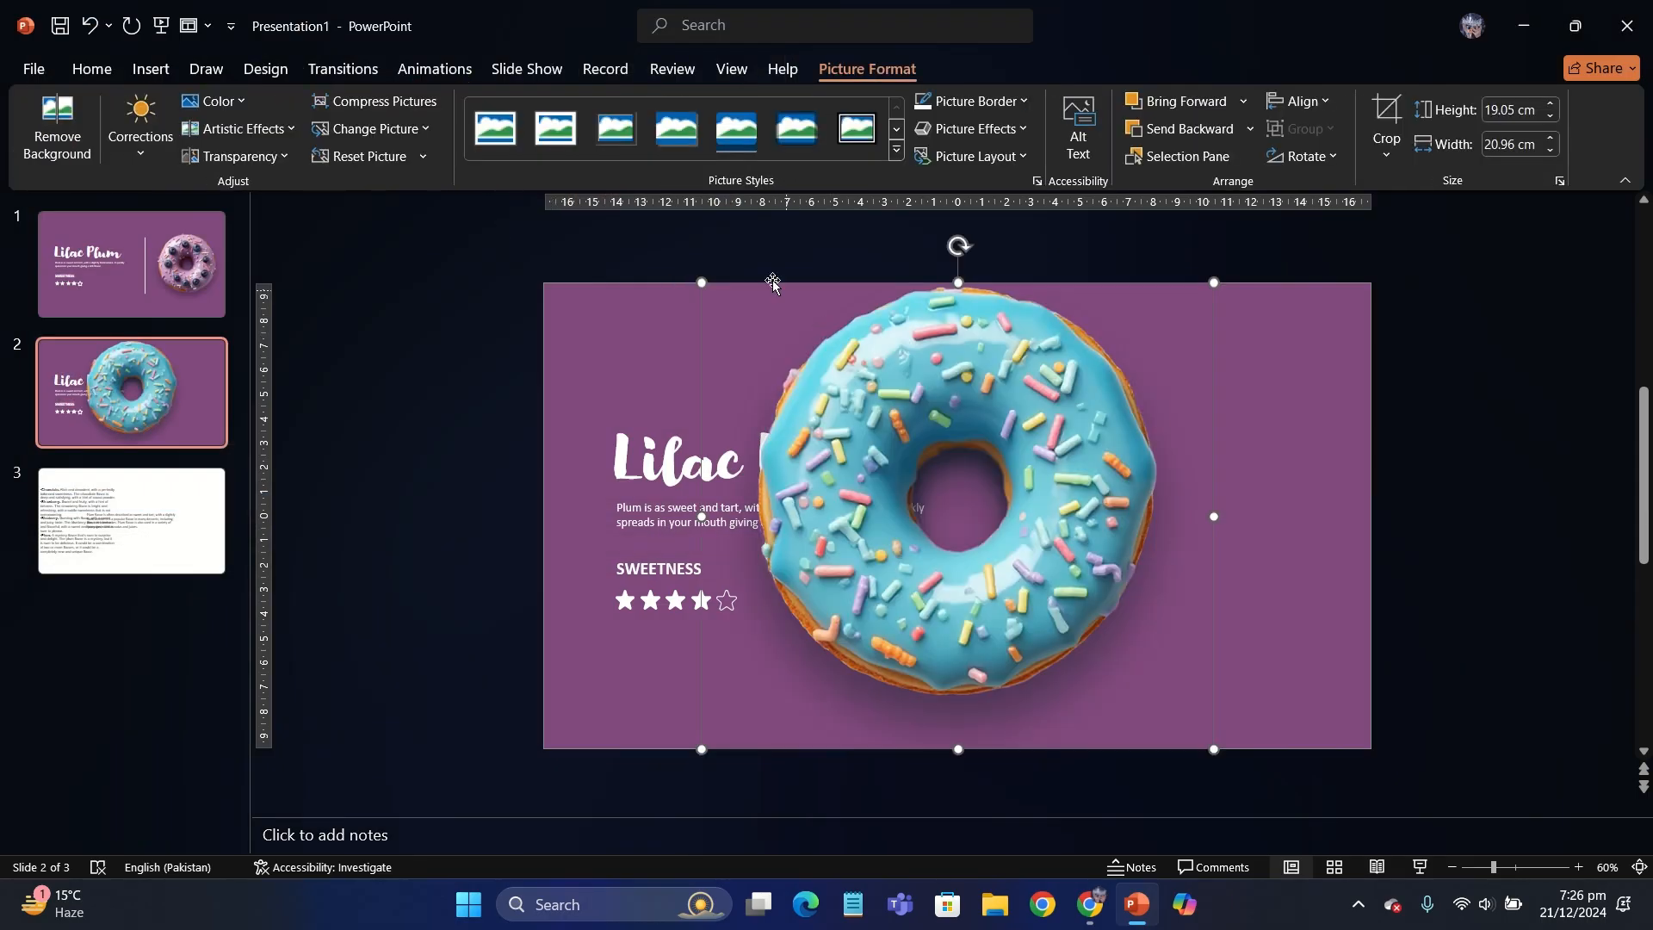
pyautogui.moveTo(814, 375); pyautogui.dragTo(834, 406)
pyautogui.moveTo(973, 500); pyautogui.dragTo(1165, 446)
pyautogui.click(617, 279)
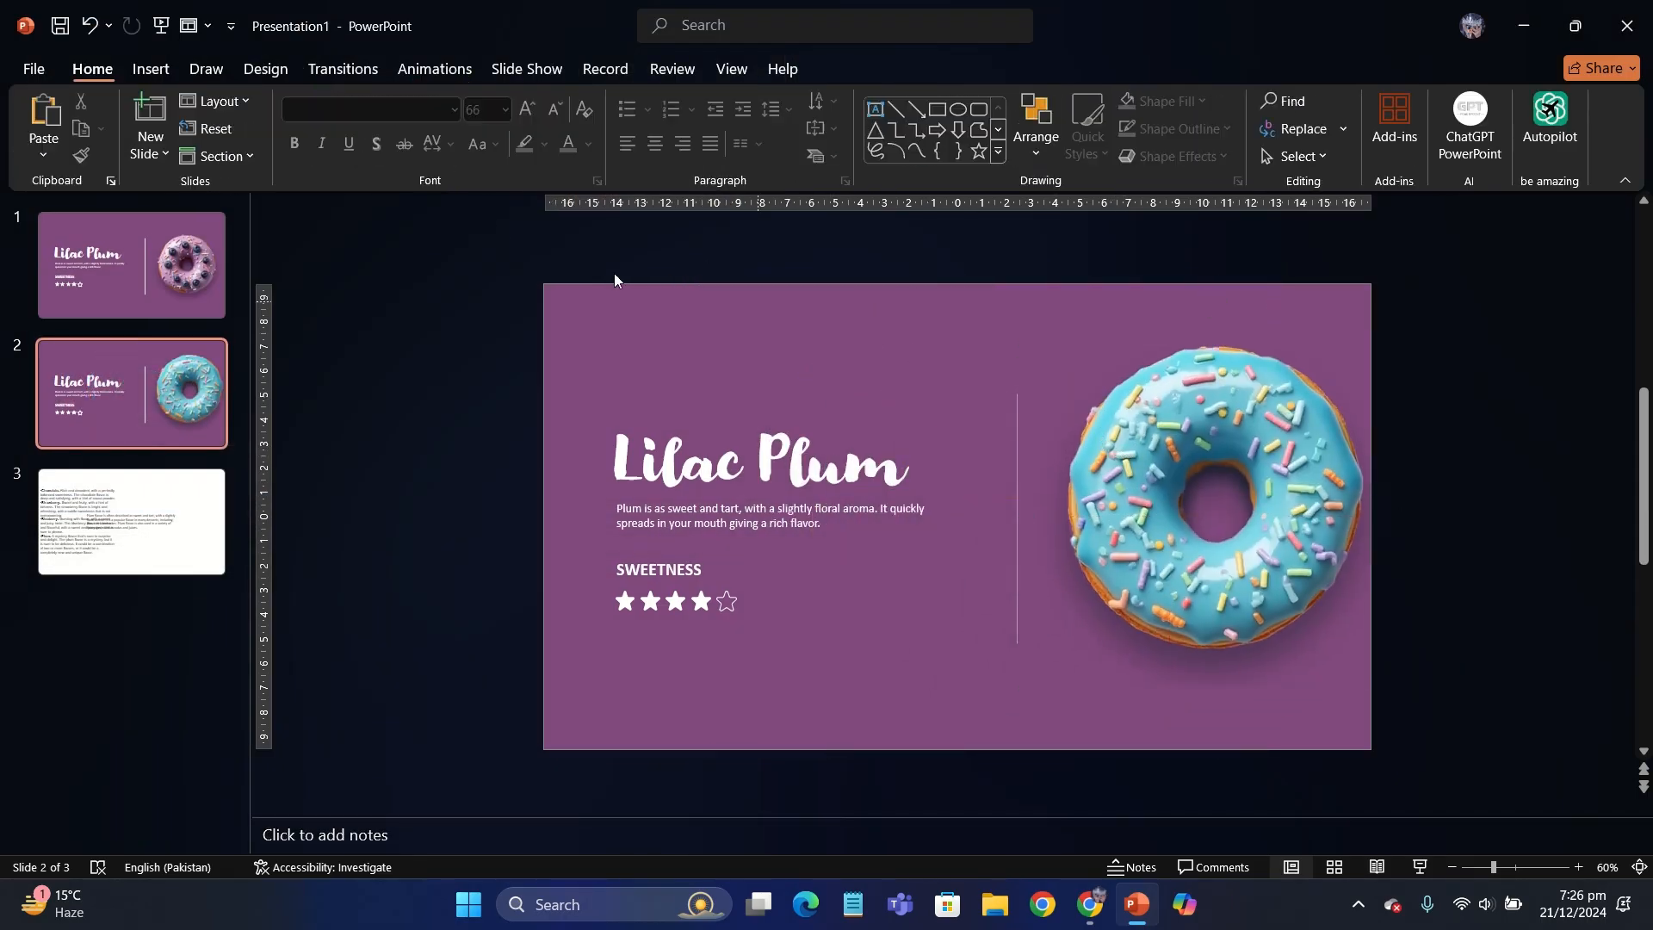
# - Copy the purple donut from the first slide onto the second slide as a size and position reference
pyautogui.click(132, 265)
pyautogui.click(1121, 546)
pyautogui.hotkey('ctrl', 'c')
pyautogui.click(92, 397)
pyautogui.hotkey('ctrl', 'v')
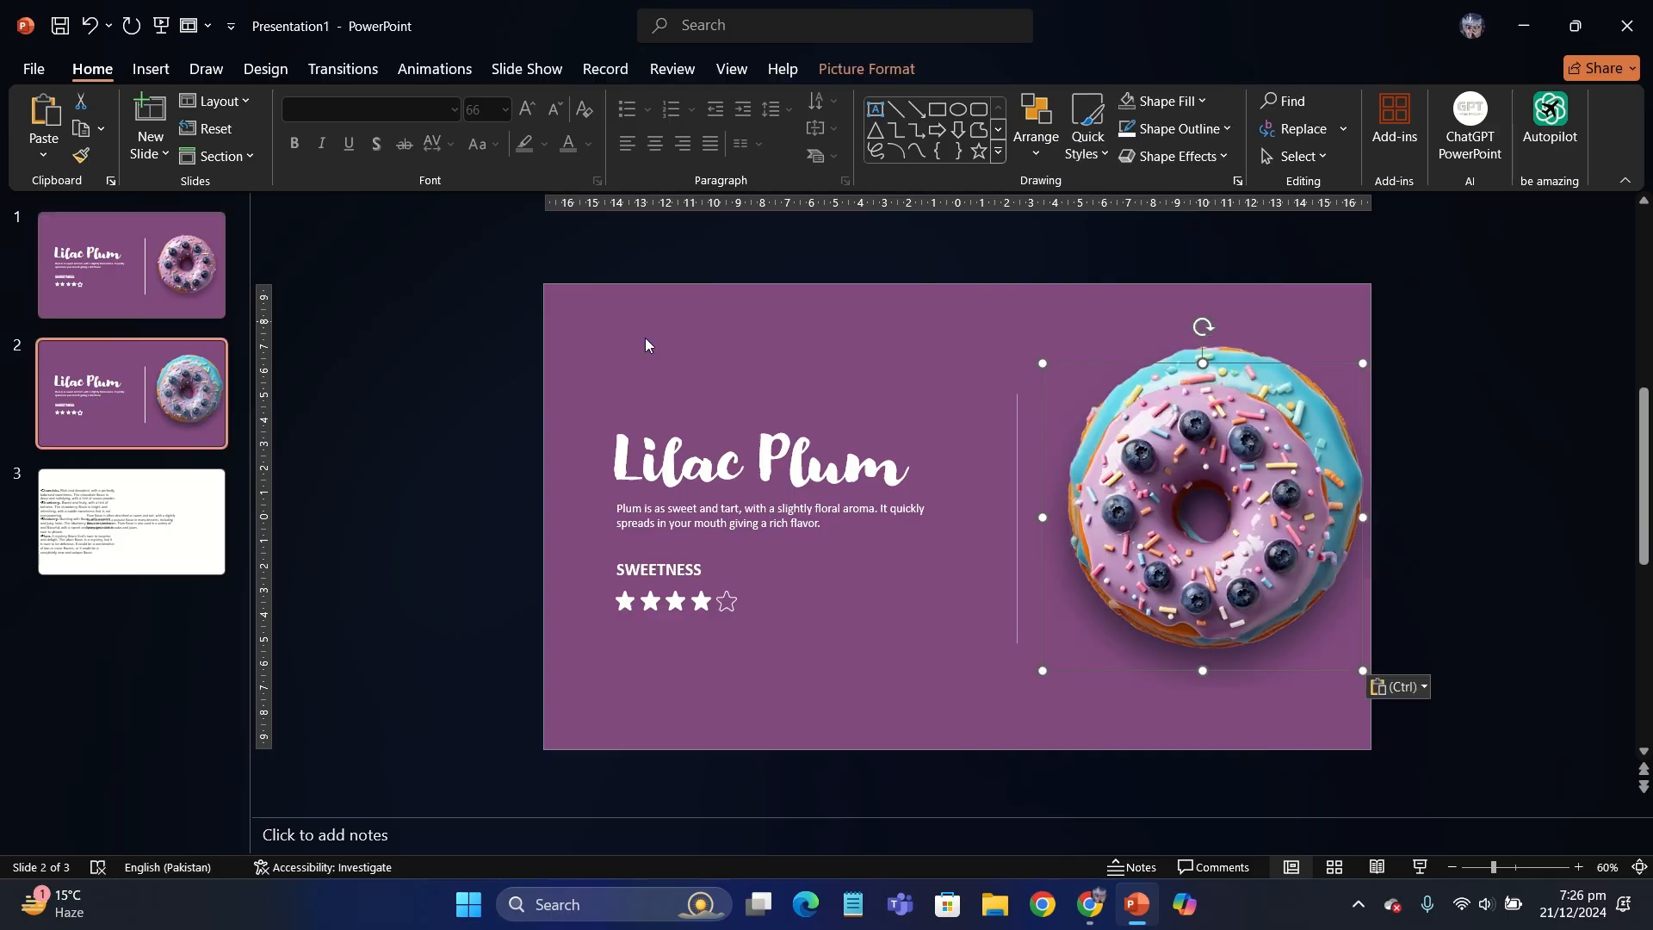
# - Resize and position the blue donut to match the purple reference donut, and delete the reference
pyautogui.moveTo(1026, 344); pyautogui.dragTo(1097, 406)
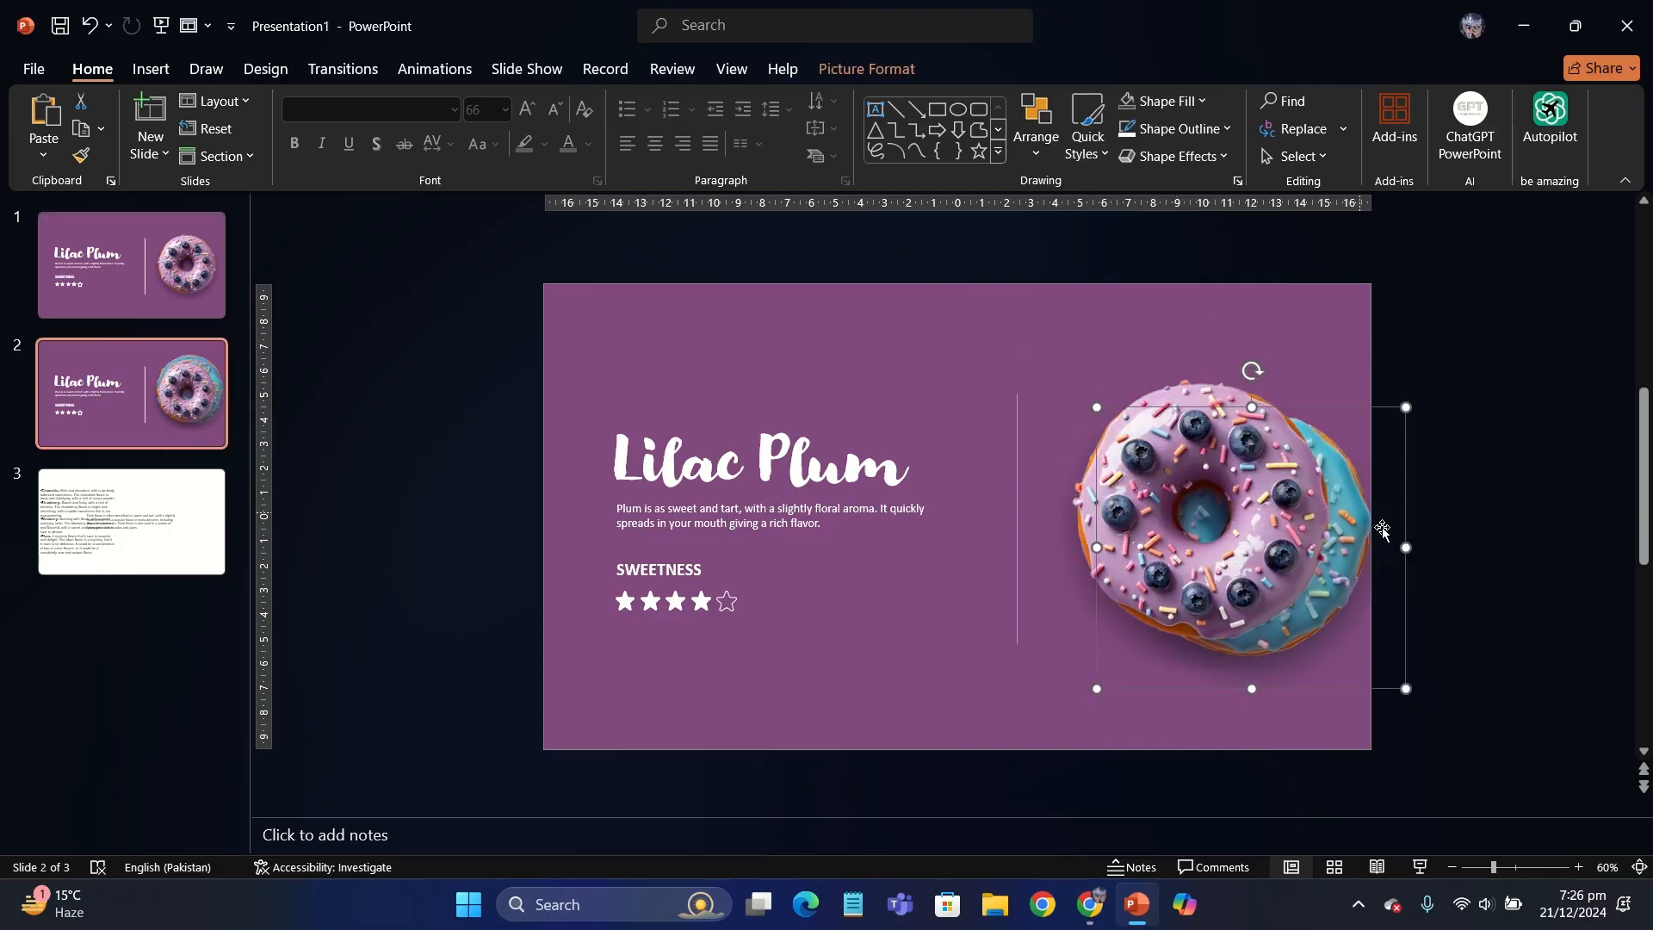
pyautogui.moveTo(1361, 544); pyautogui.dragTo(1408, 561)
pyautogui.rightClick(1348, 582)
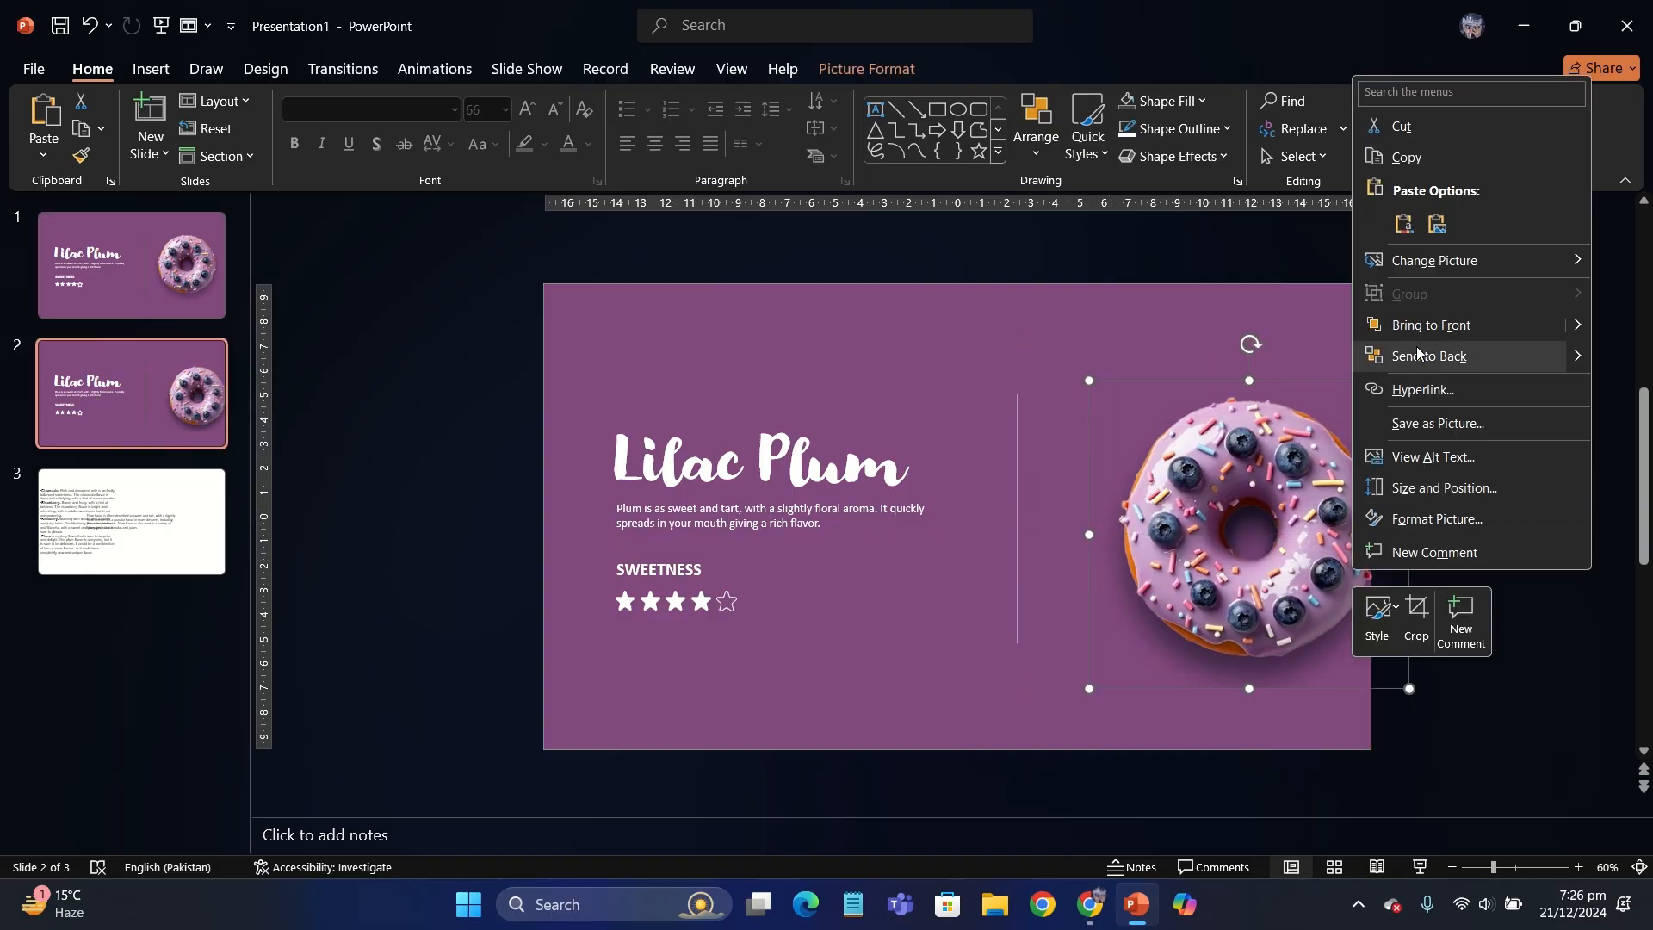
pyautogui.click(1421, 356)
pyautogui.moveTo(1296, 539); pyautogui.dragTo(1289, 536)
pyautogui.moveTo(1384, 664); pyautogui.dragTo(1416, 696)
pyautogui.click(1474, 592)
pyautogui.moveTo(1326, 582); pyautogui.dragTo(1271, 570)
pyautogui.click(1291, 564)
pyautogui.press('Delete')
# - Fill the second slide's background with a light blue sampled from the blue donut's icing
pyautogui.rightClick(1054, 422)
pyautogui.click(1138, 577)
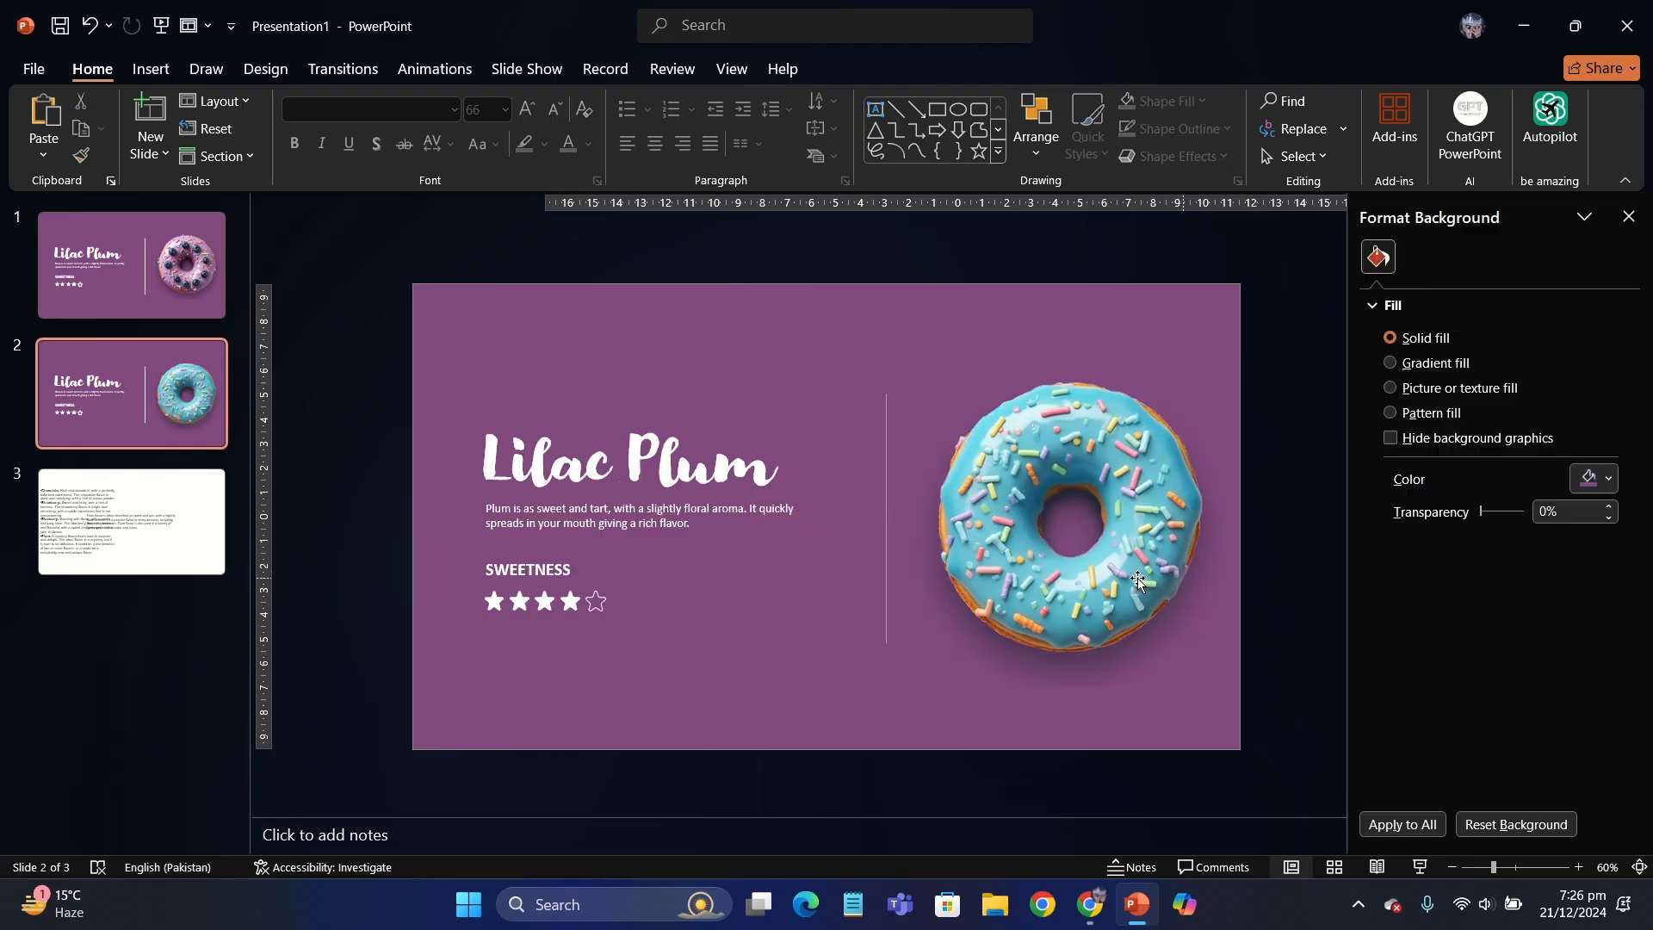
pyautogui.click(1594, 479)
pyautogui.click(1511, 864)
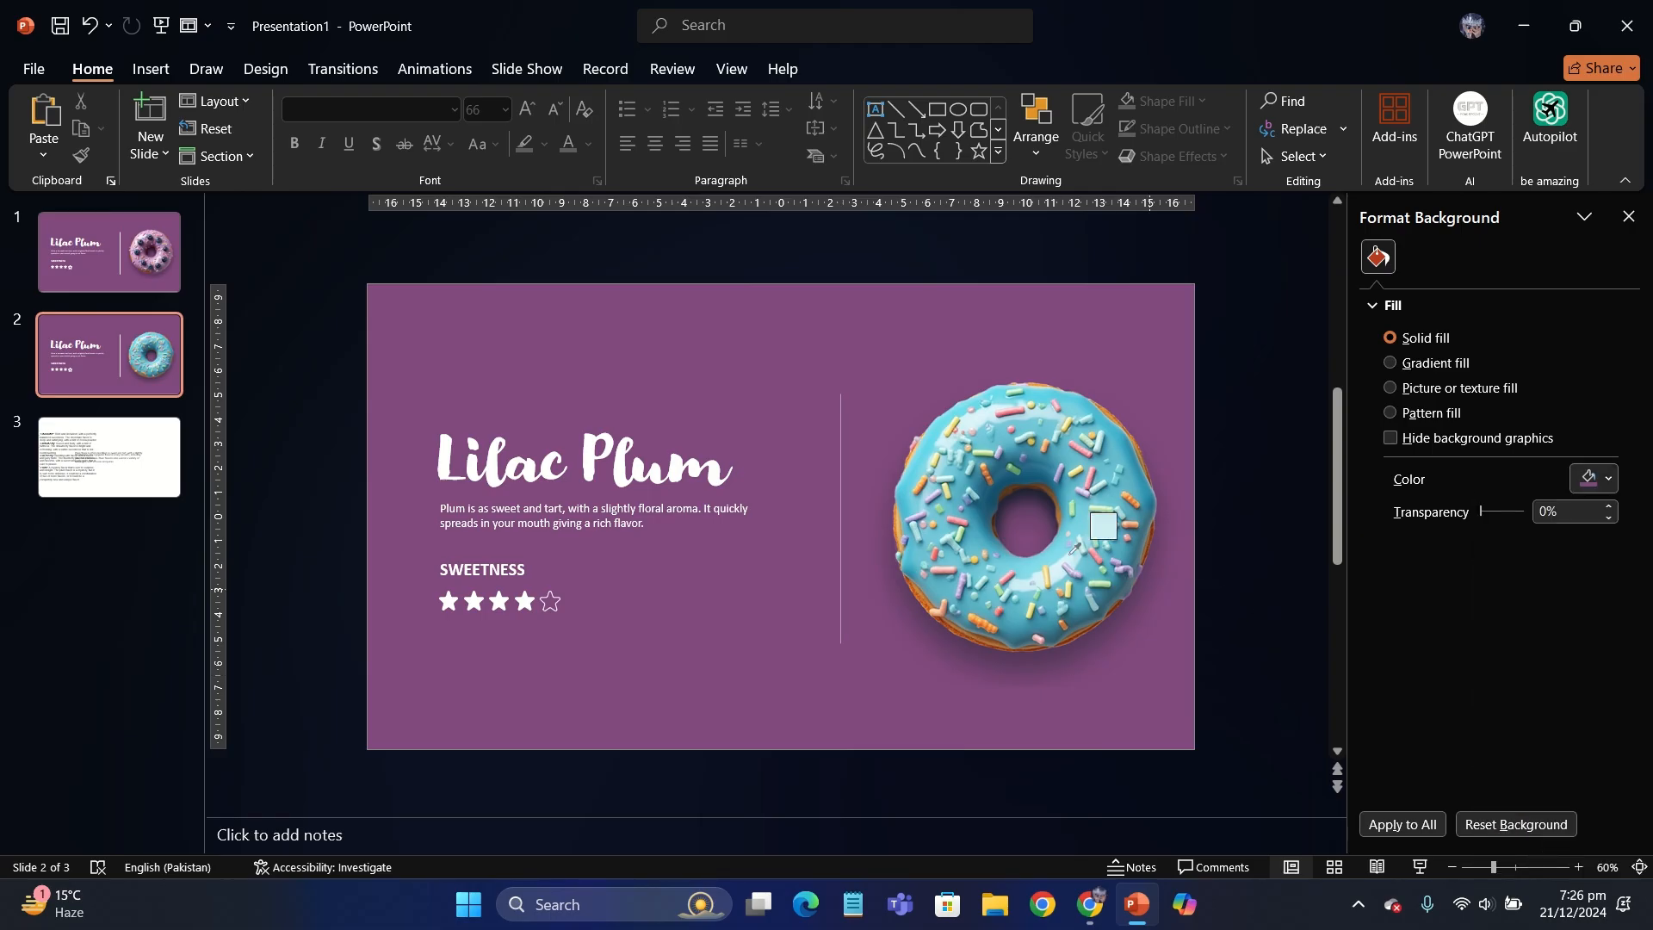
pyautogui.click(1061, 544)
# - Darken the second slide's background fill to a deep teal using a custom color, and close the background settings
pyautogui.click(1595, 479)
pyautogui.click(1491, 844)
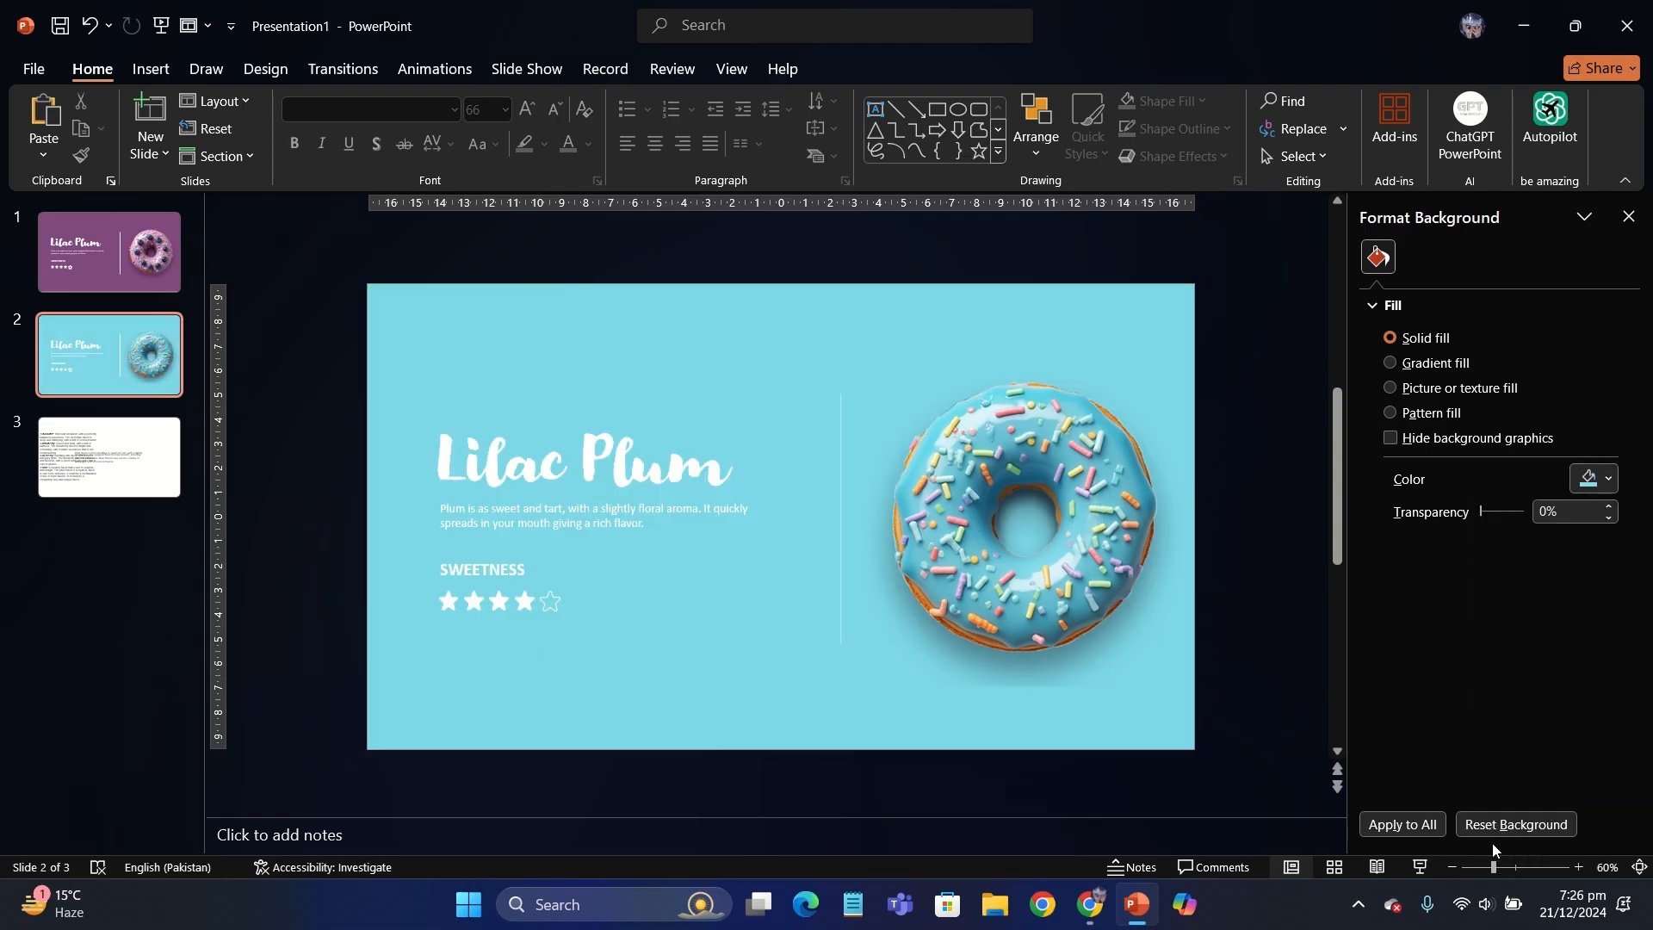
pyautogui.click(858, 386)
pyautogui.click(913, 269)
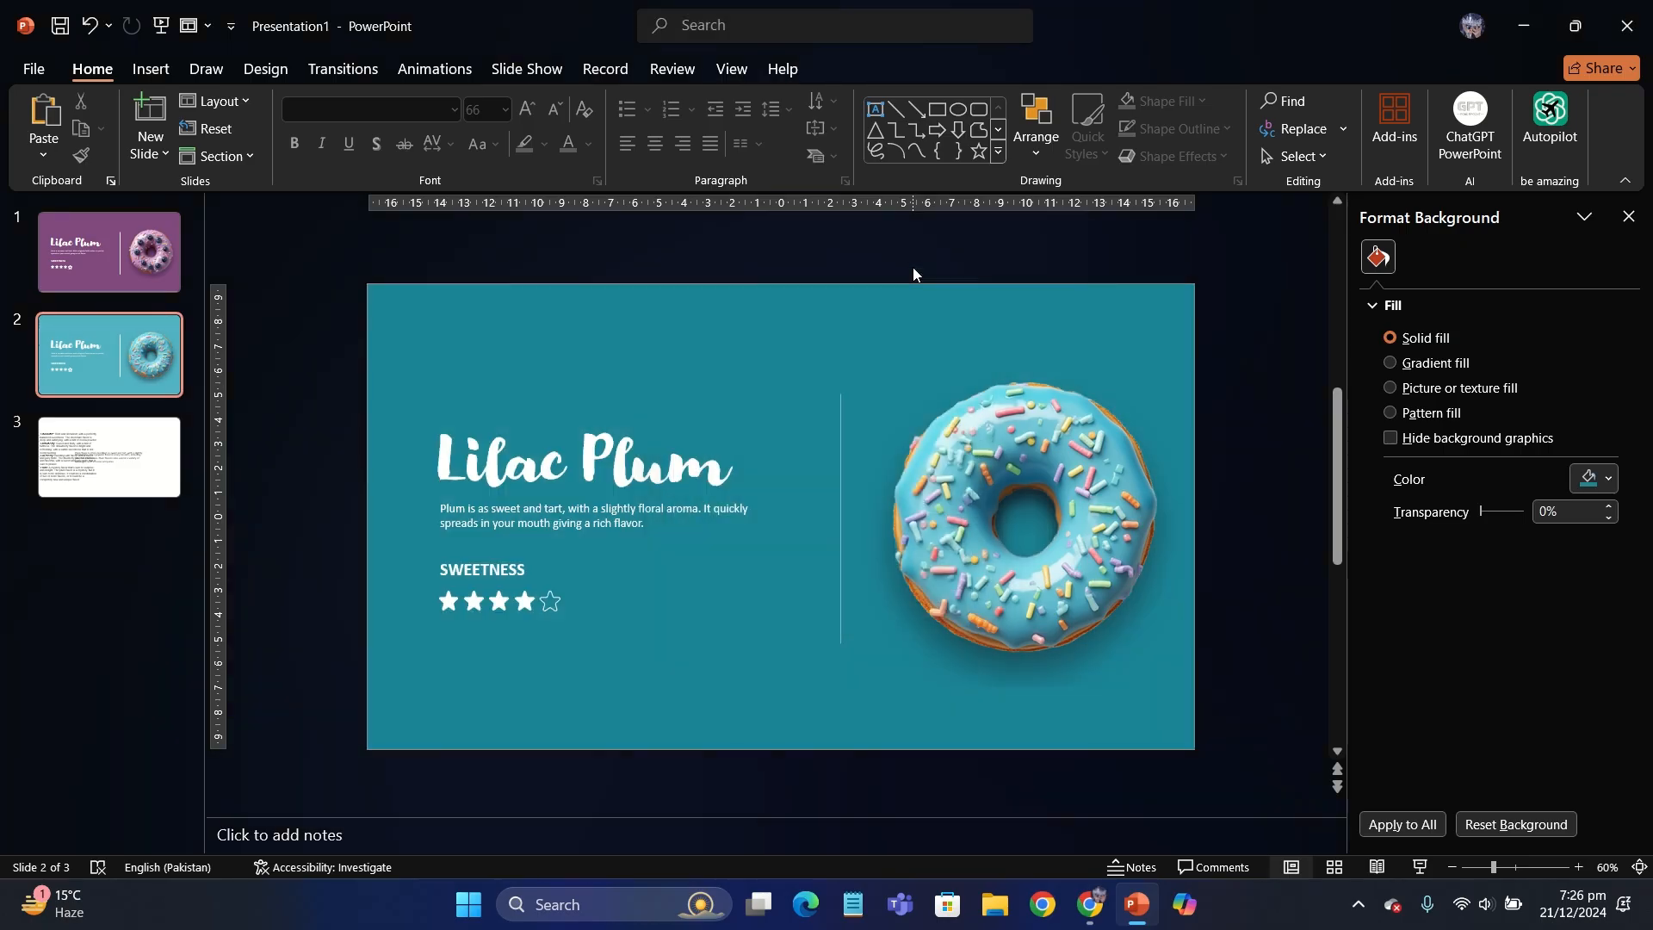
pyautogui.click(1628, 216)
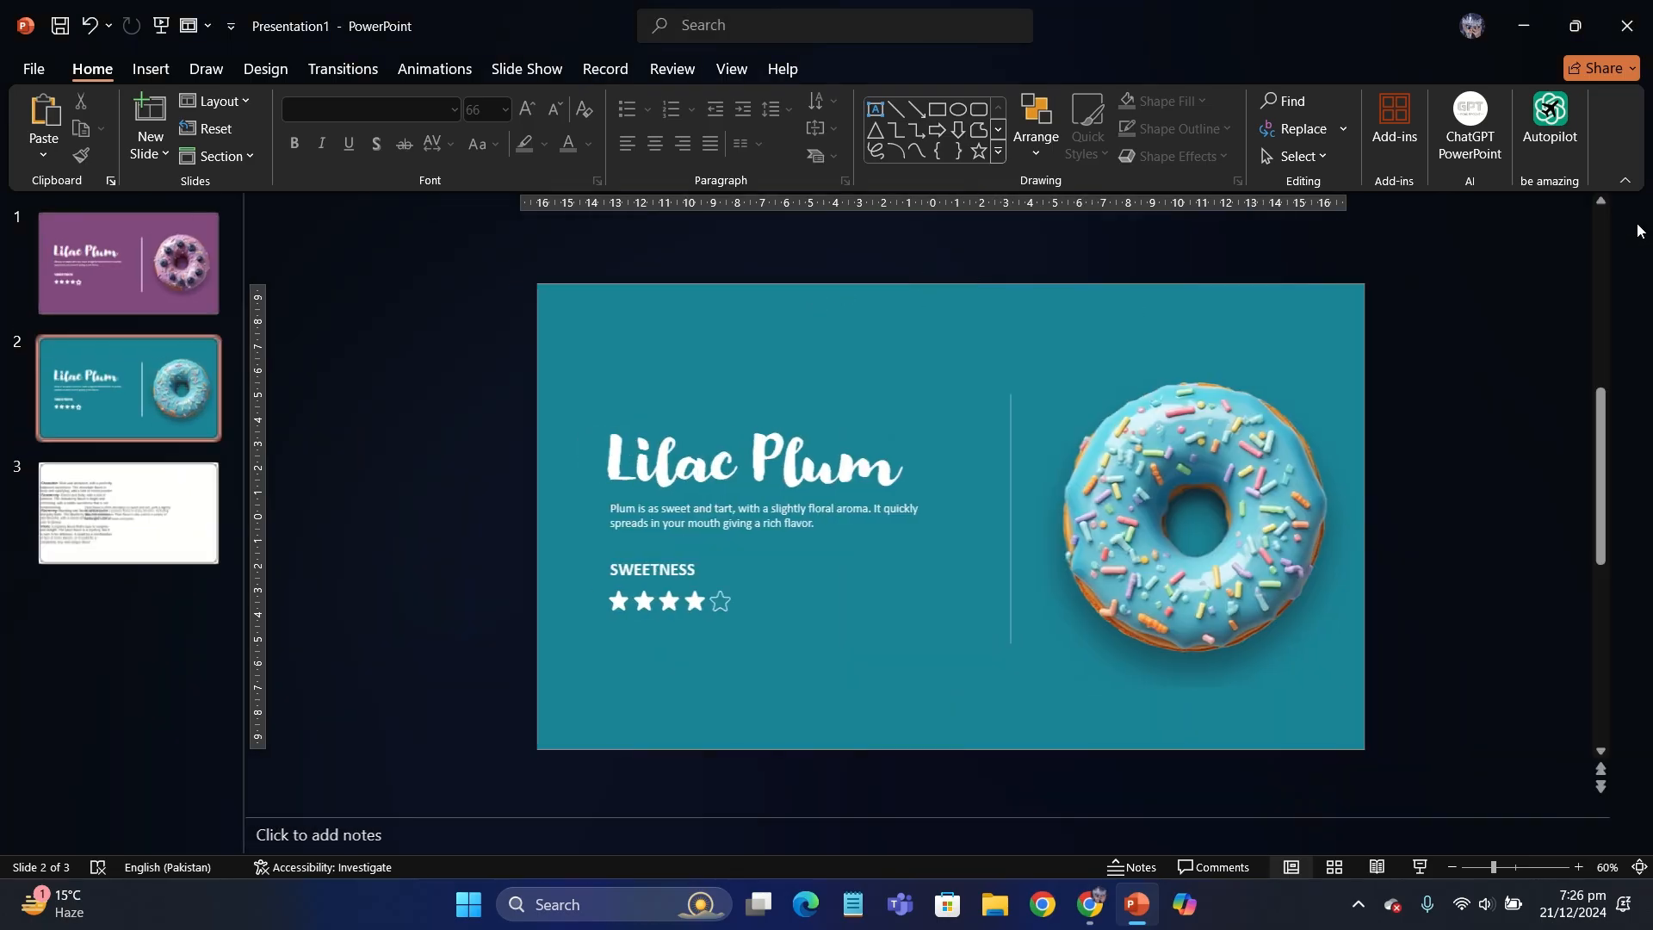
# - Replace the second slide's title with "Sky Blueberry" and widen its text box to fit on one line
pyautogui.click(807, 435)
pyautogui.tripleClick(808, 436)
pyautogui.write('Sky')
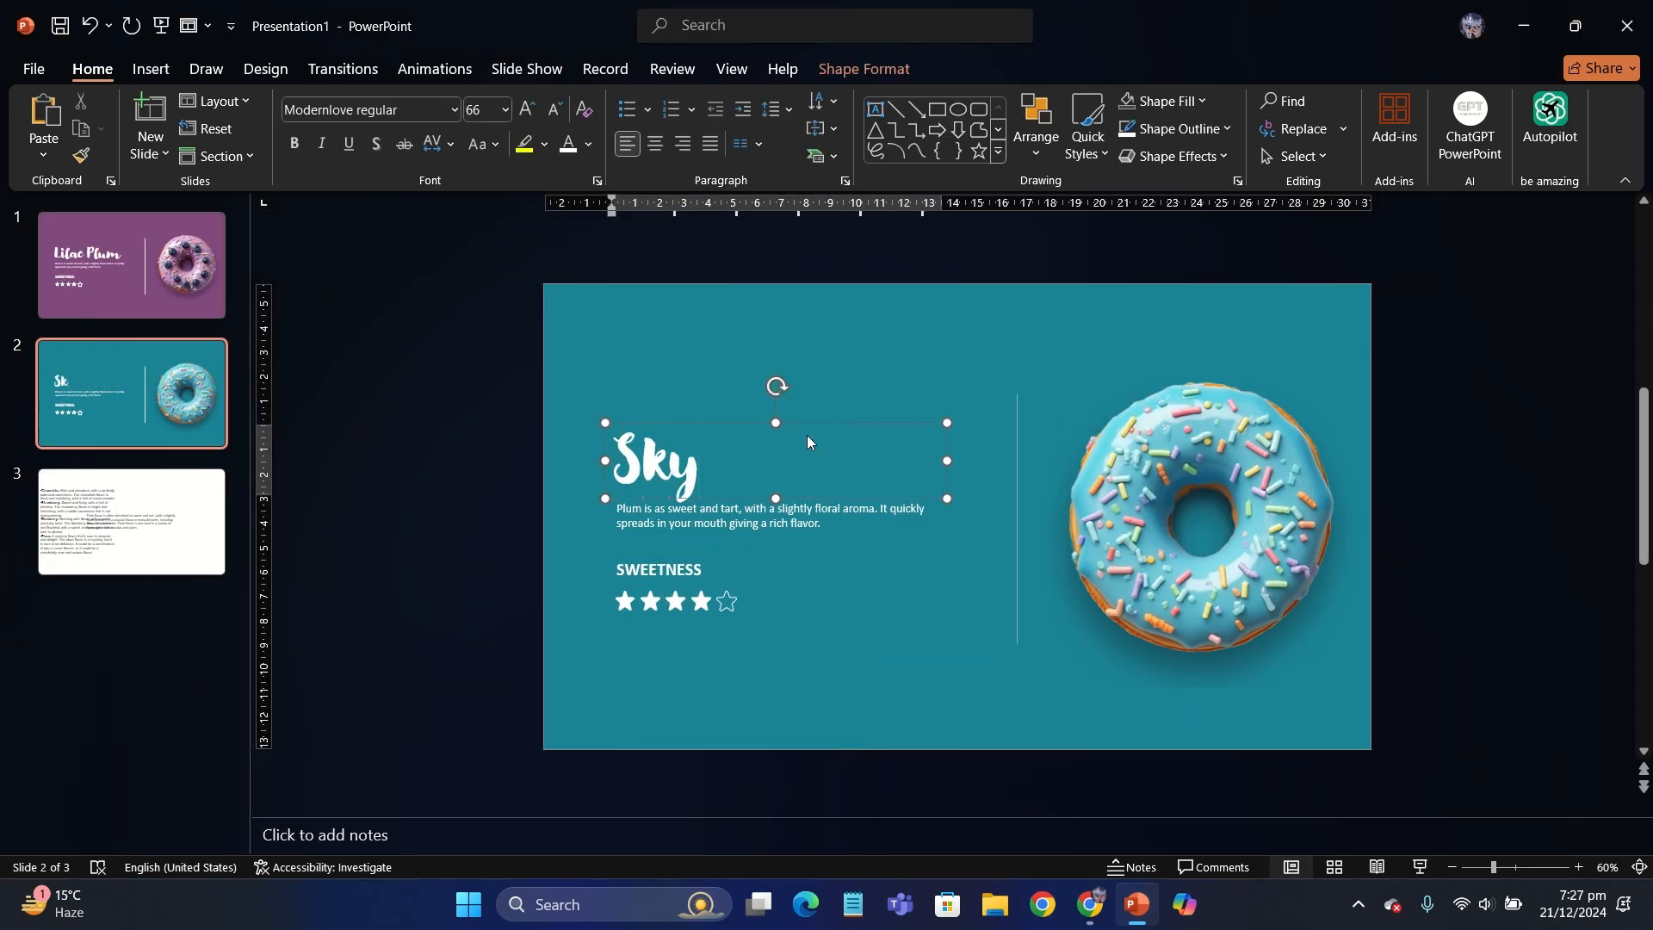
pyautogui.write(' Blueberry')
pyautogui.moveTo(947, 496); pyautogui.dragTo(1001, 495)
# - Replace the second slide's description with the Blueberry flavor text copied from the notes slide at the end
pyautogui.click(131, 521)
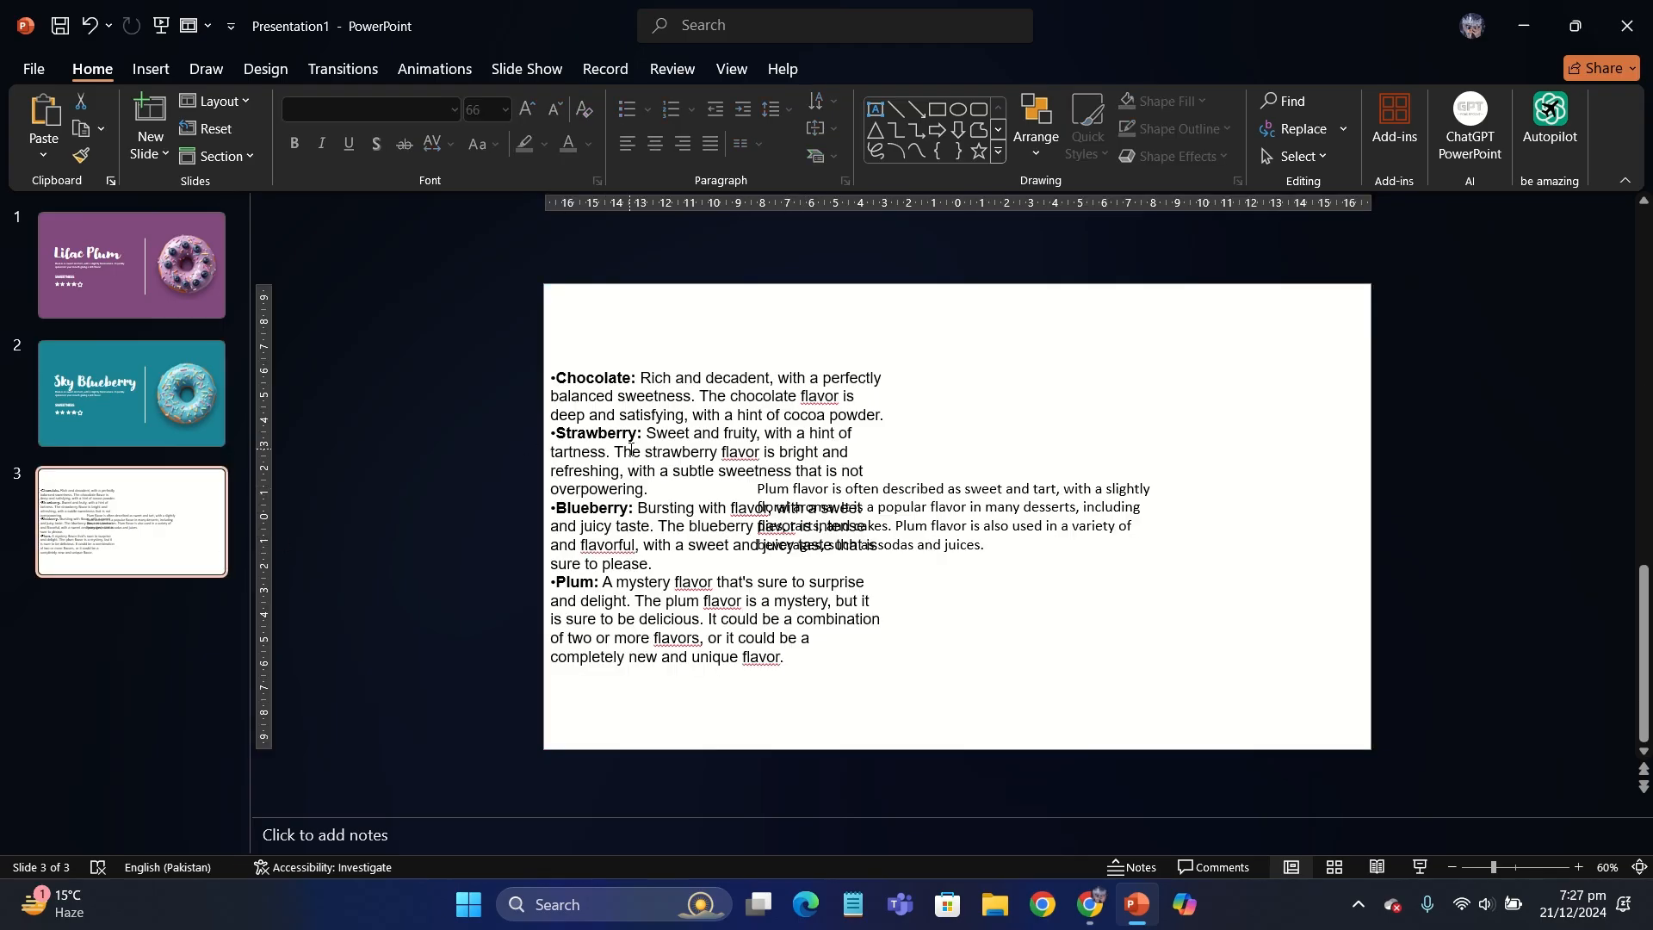
pyautogui.moveTo(635, 508); pyautogui.dragTo(732, 560)
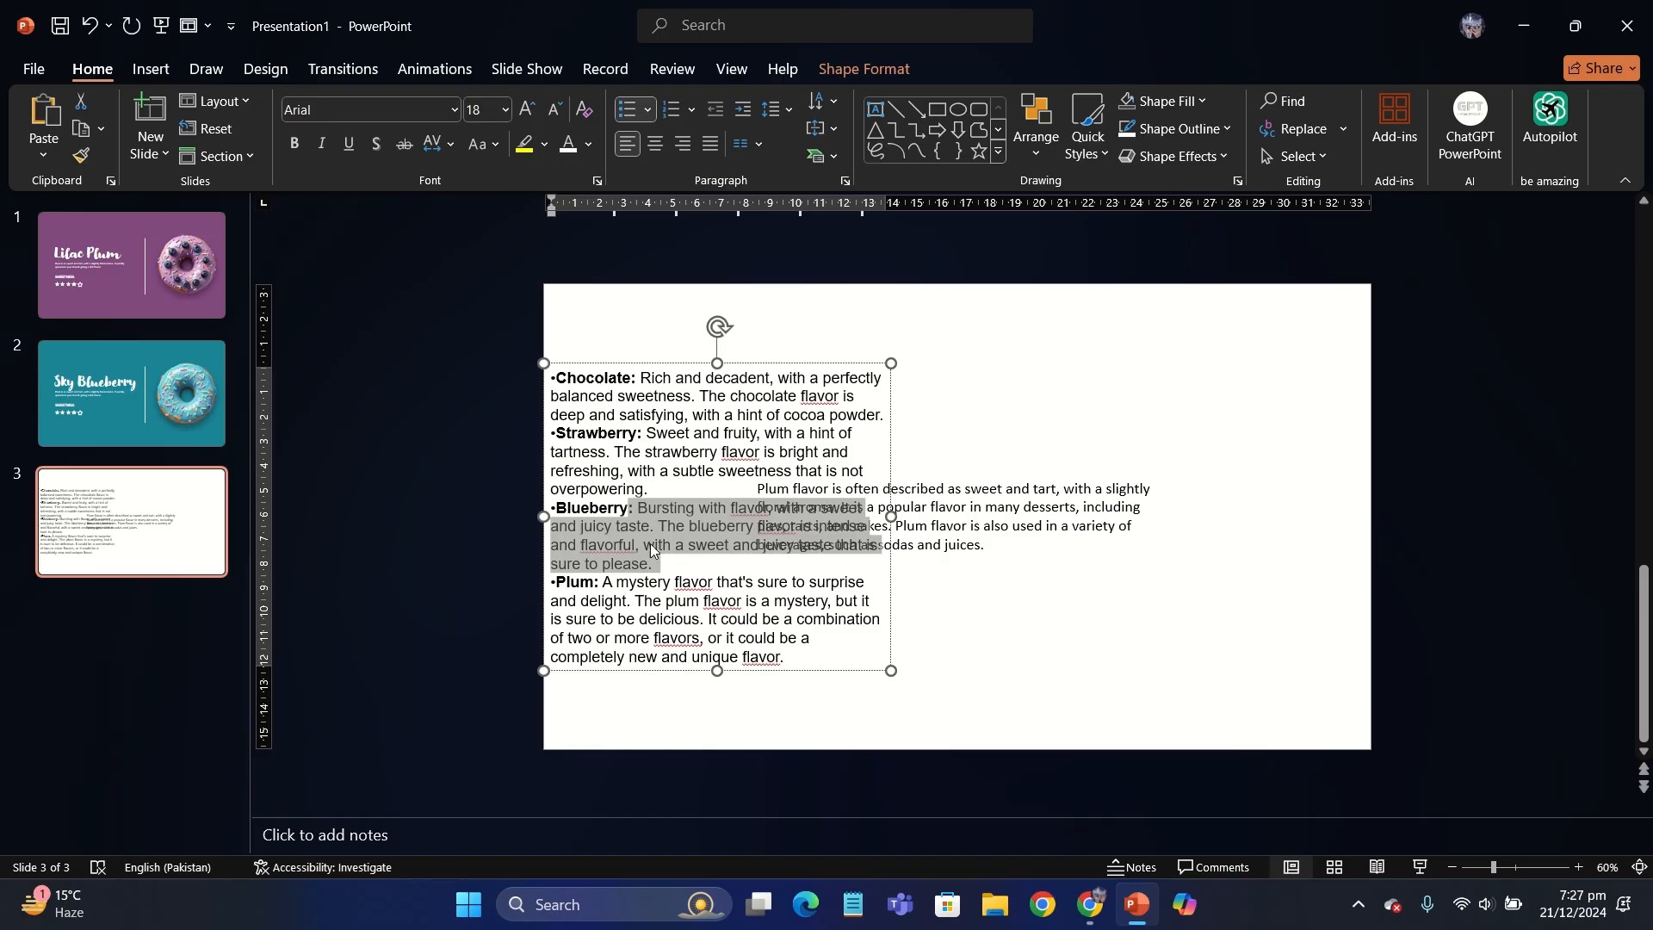
pyautogui.click(215, 405)
pyautogui.doubleClick(717, 529)
pyautogui.hotkey('ctrl', 'a')
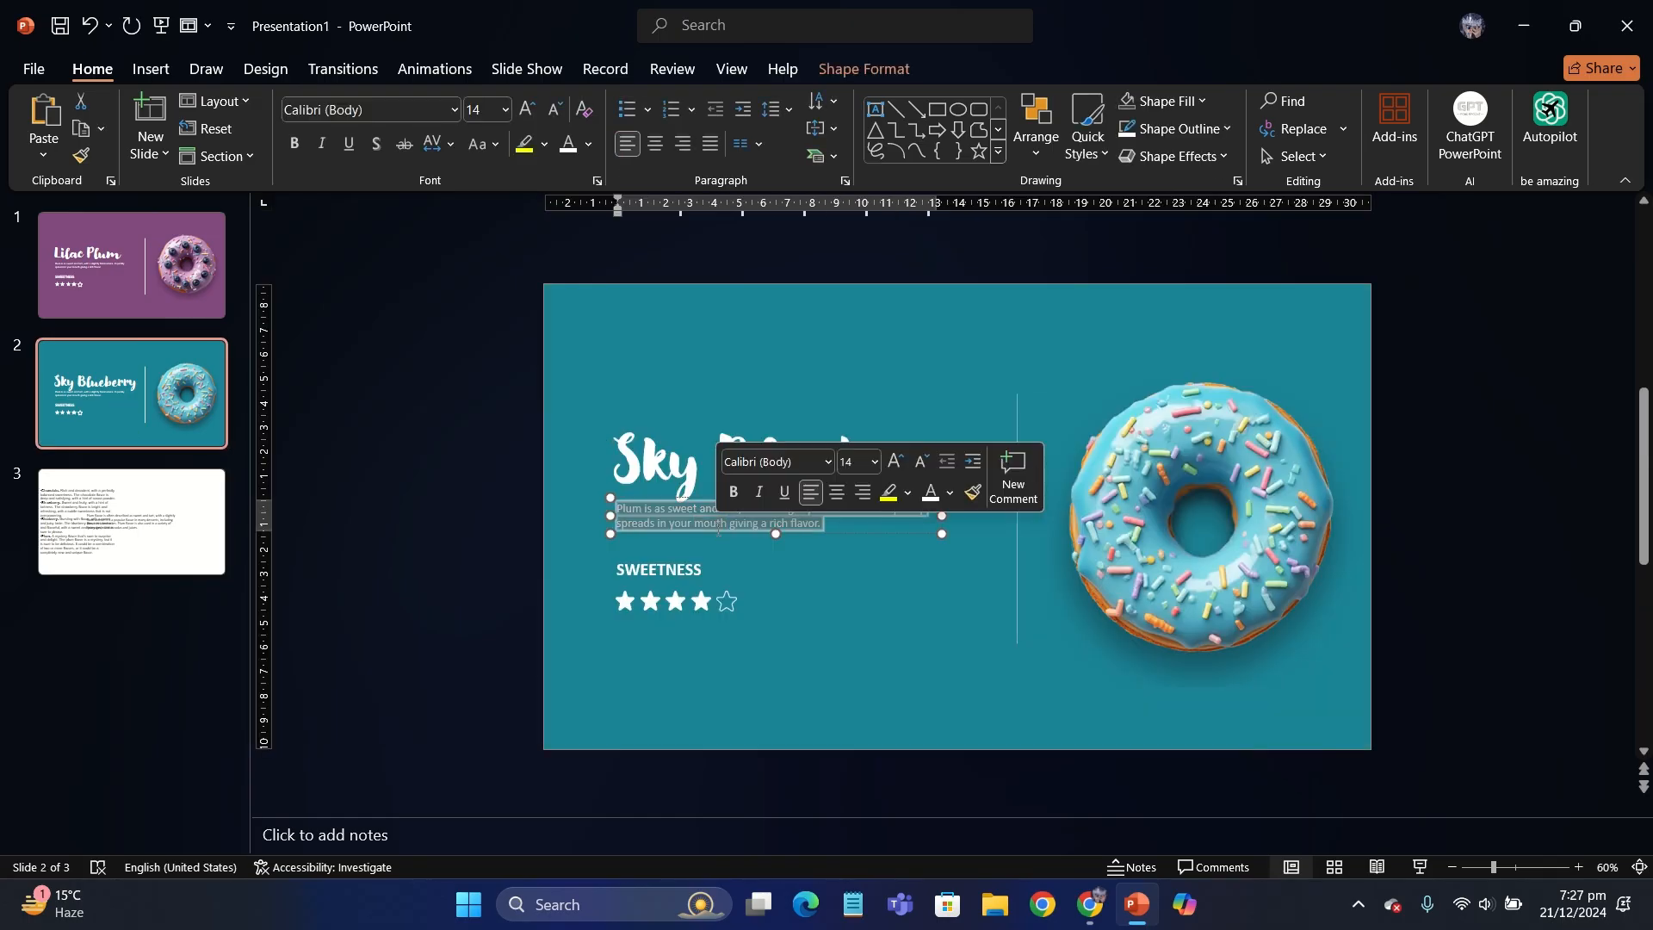
pyautogui.write(': Bursting with flavor, with a sweet and juicy taste. The blueberry flavor is intense and flavorful, with a sweet and juicy taste that is sure to please.')
# - Remove the leading colon and space so the description starts with "Bursting with flavor"
pyautogui.click(831, 561)
pyautogui.click(907, 621)
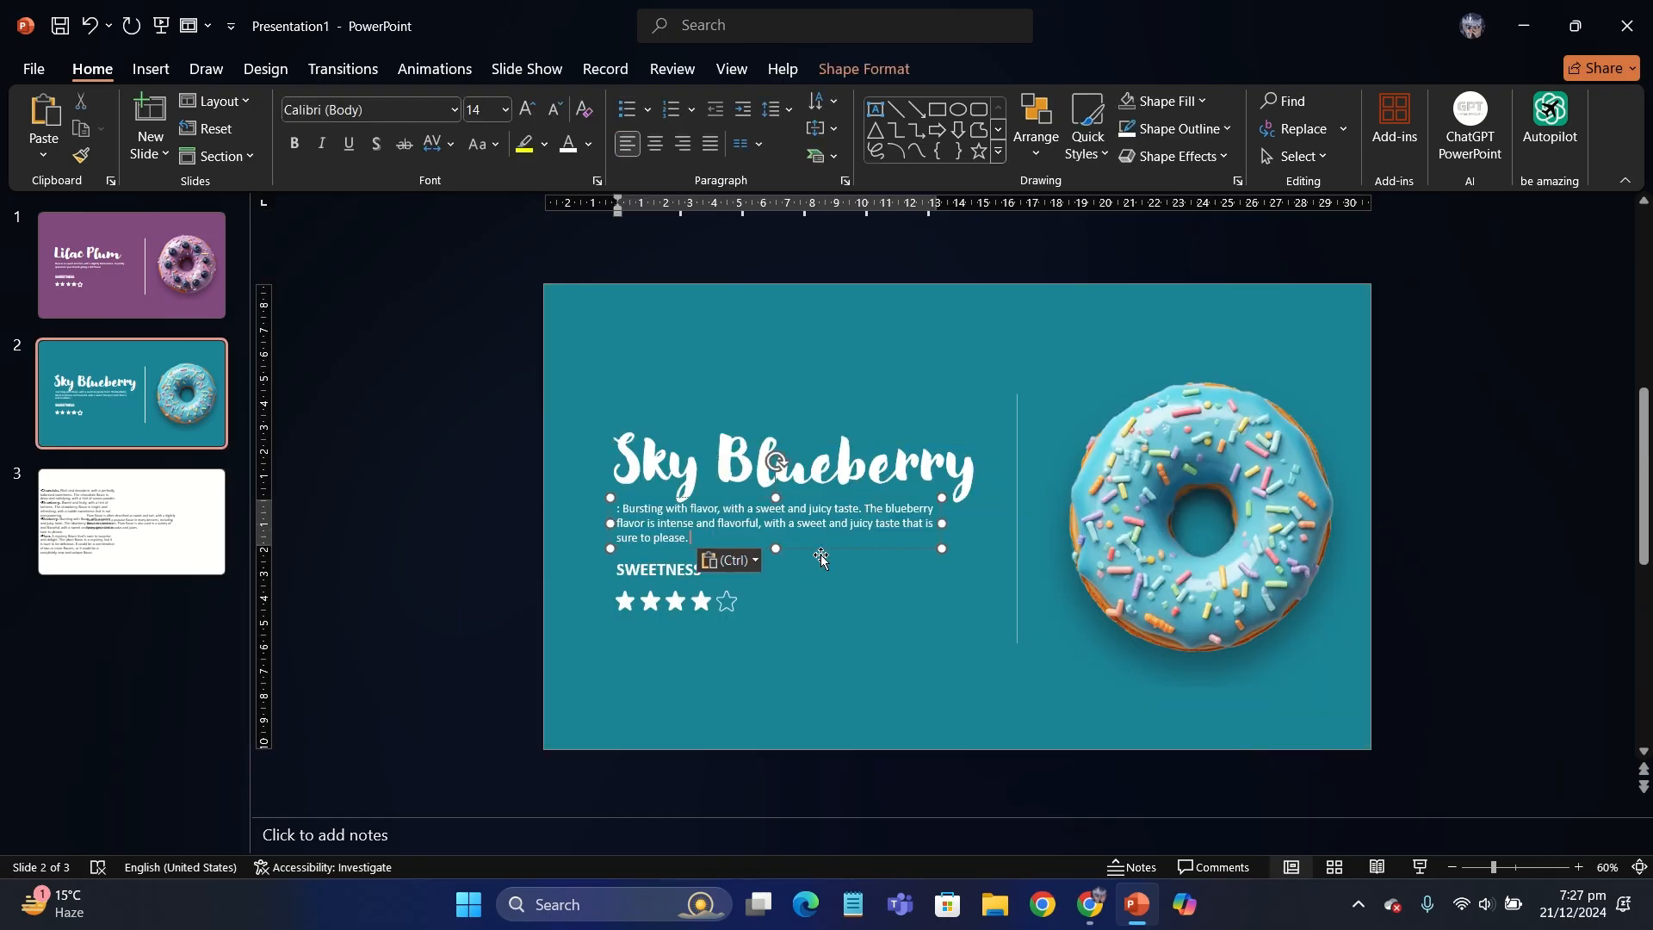
pyautogui.click(447, 497)
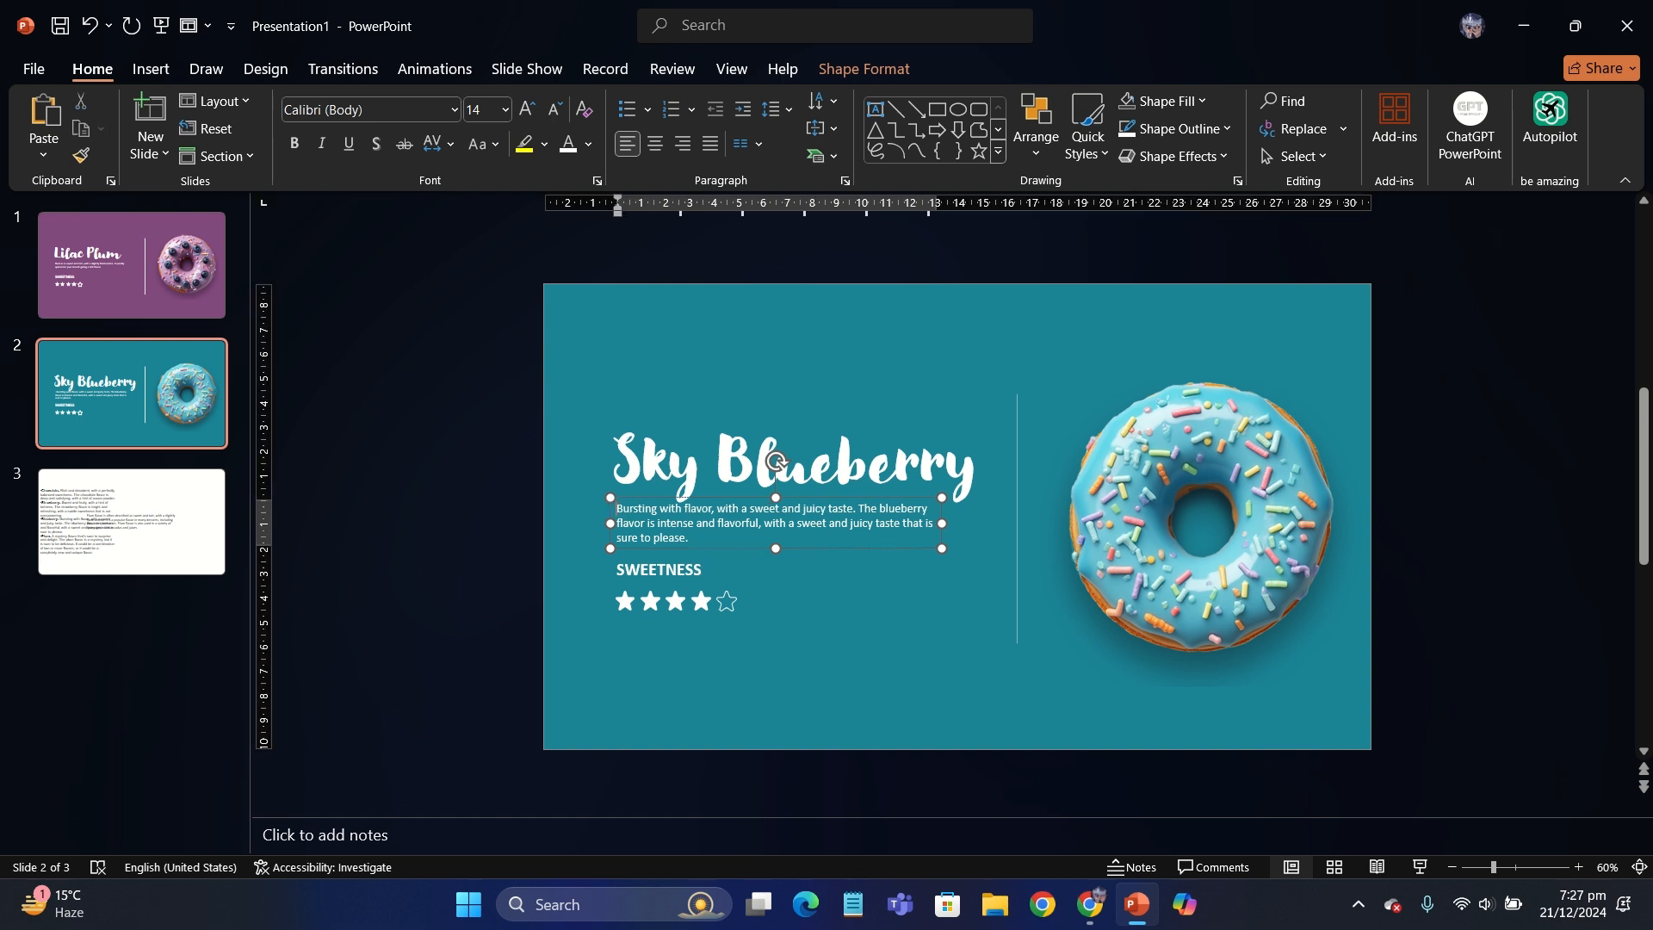
pyautogui.moveTo(877, 551); pyautogui.dragTo(973, 520)
pyautogui.click(522, 534)
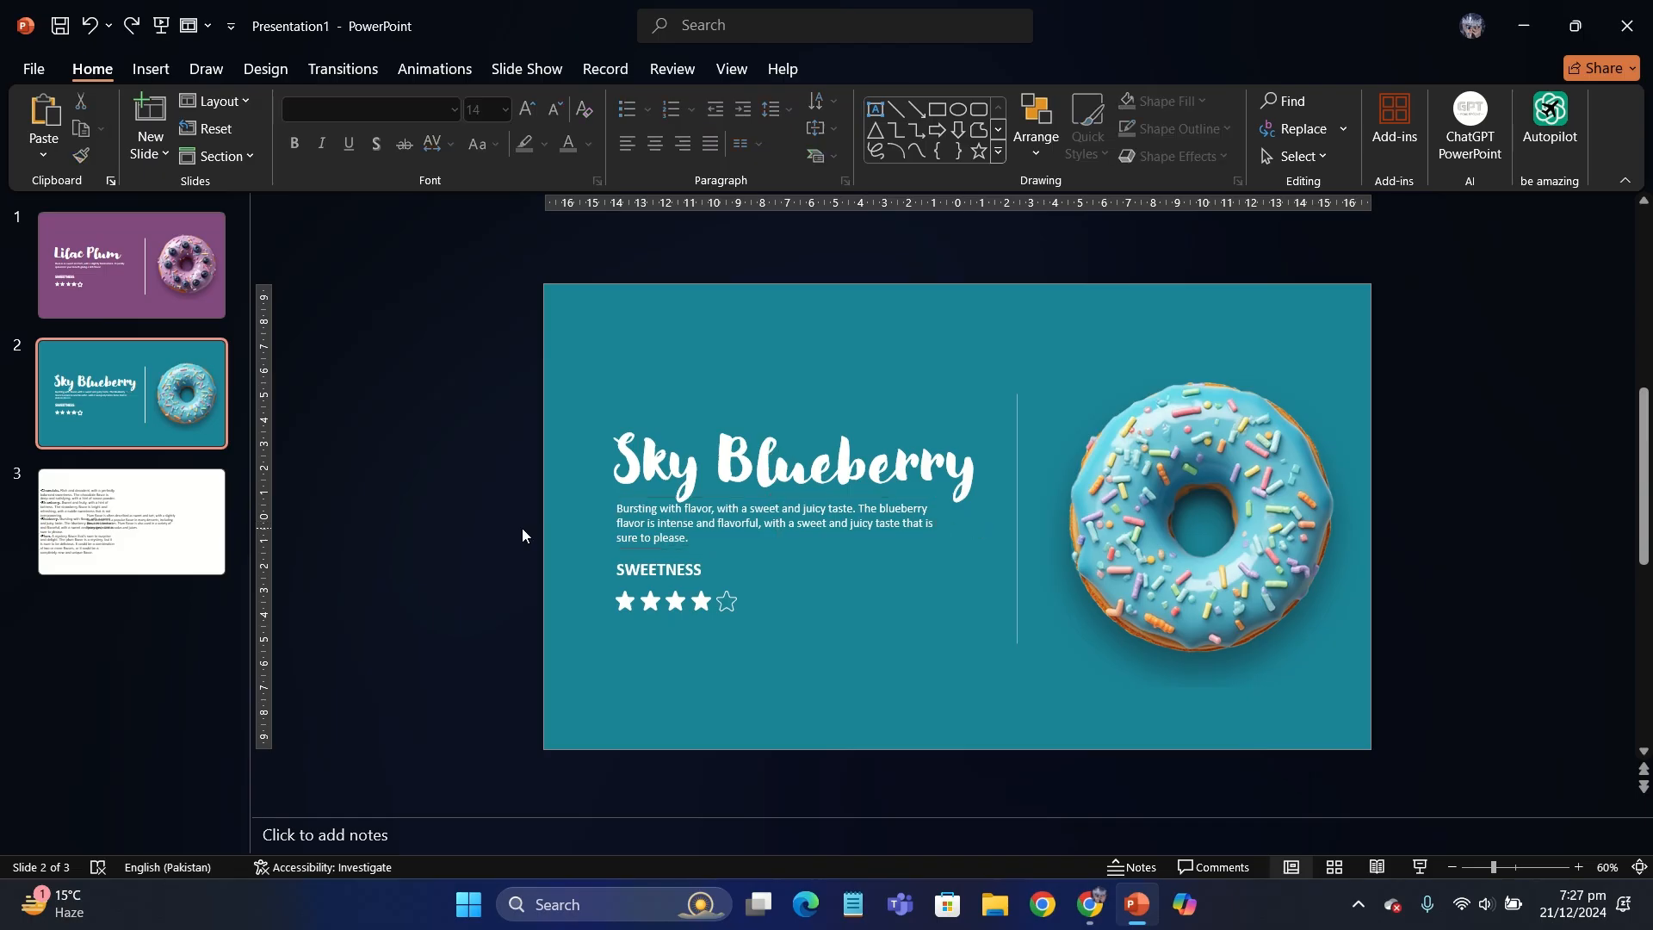
# - Remove the fill from the fourth star to give Sky Blueberry a three-star sweetness rating
pyautogui.click(698, 606)
pyautogui.click(864, 69)
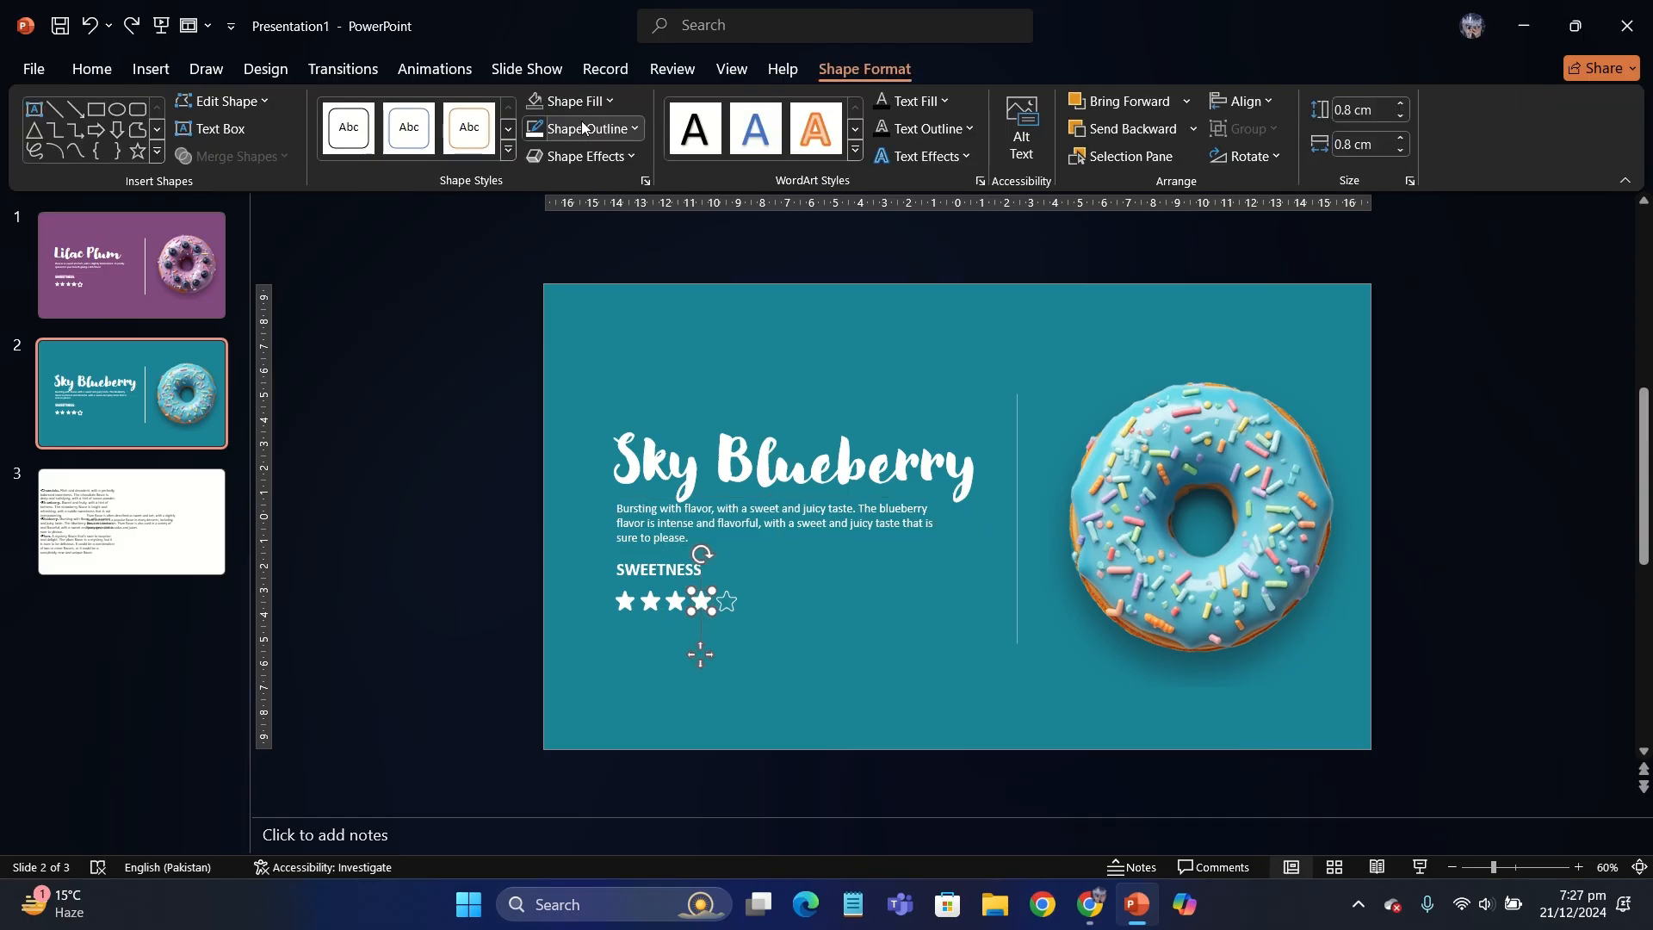
pyautogui.click(396, 402)
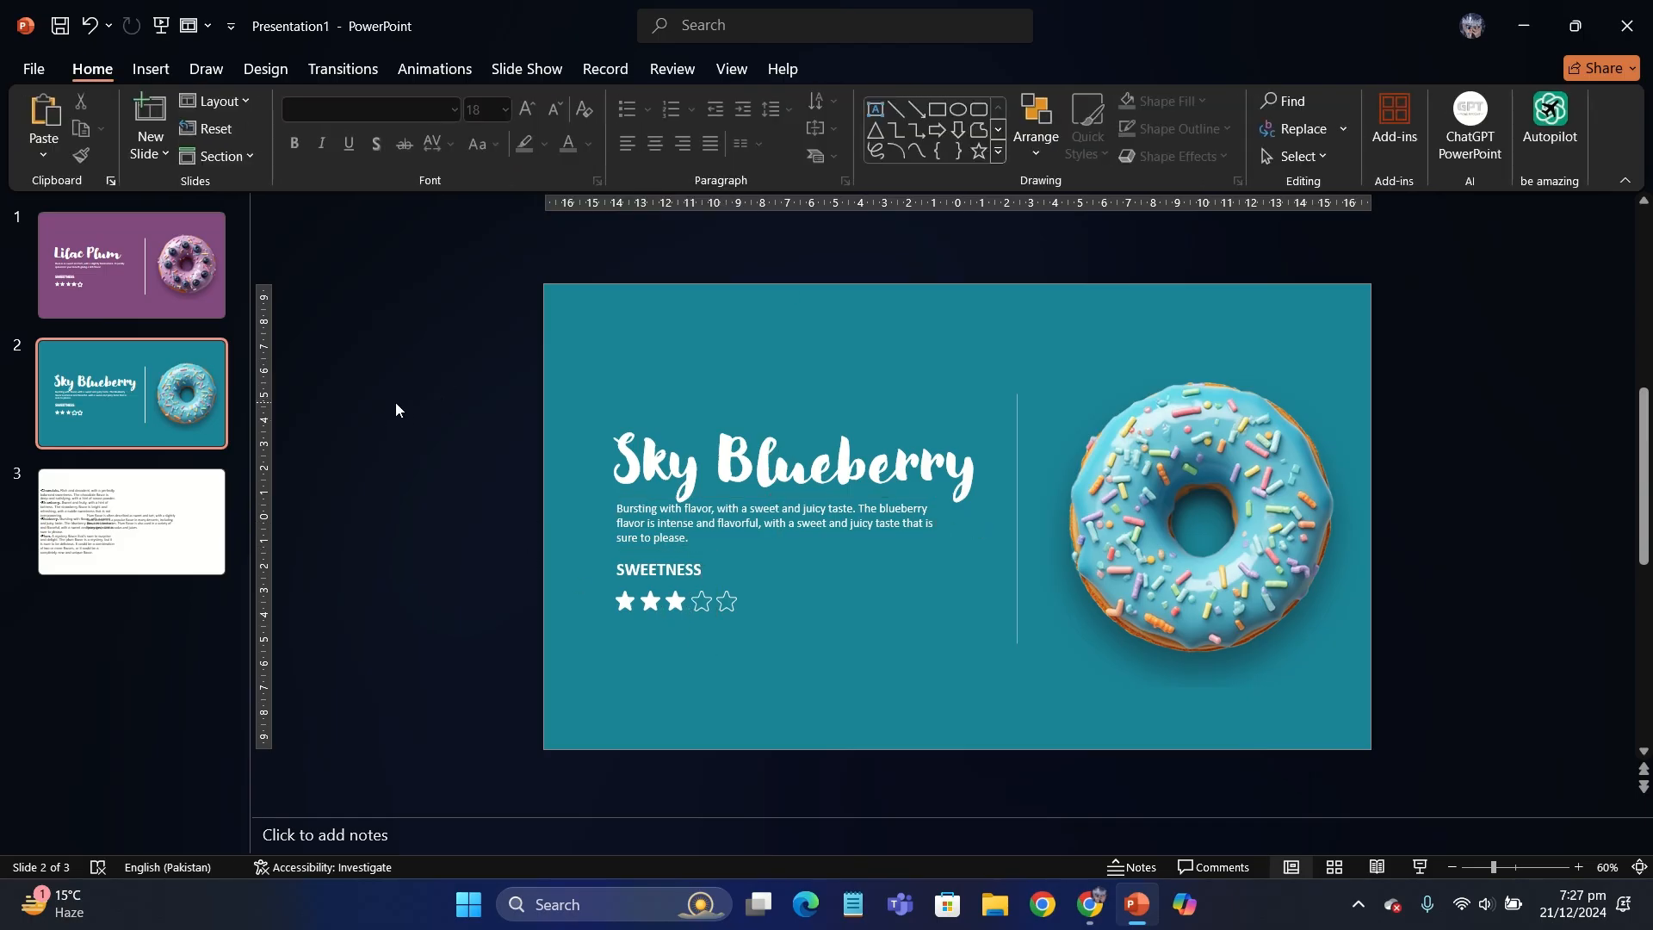
# - Duplicate the Sky Blueberry slide and insert the chocolate donut picture Slider images (3) from the device onto the copy
pyautogui.rightClick(179, 420)
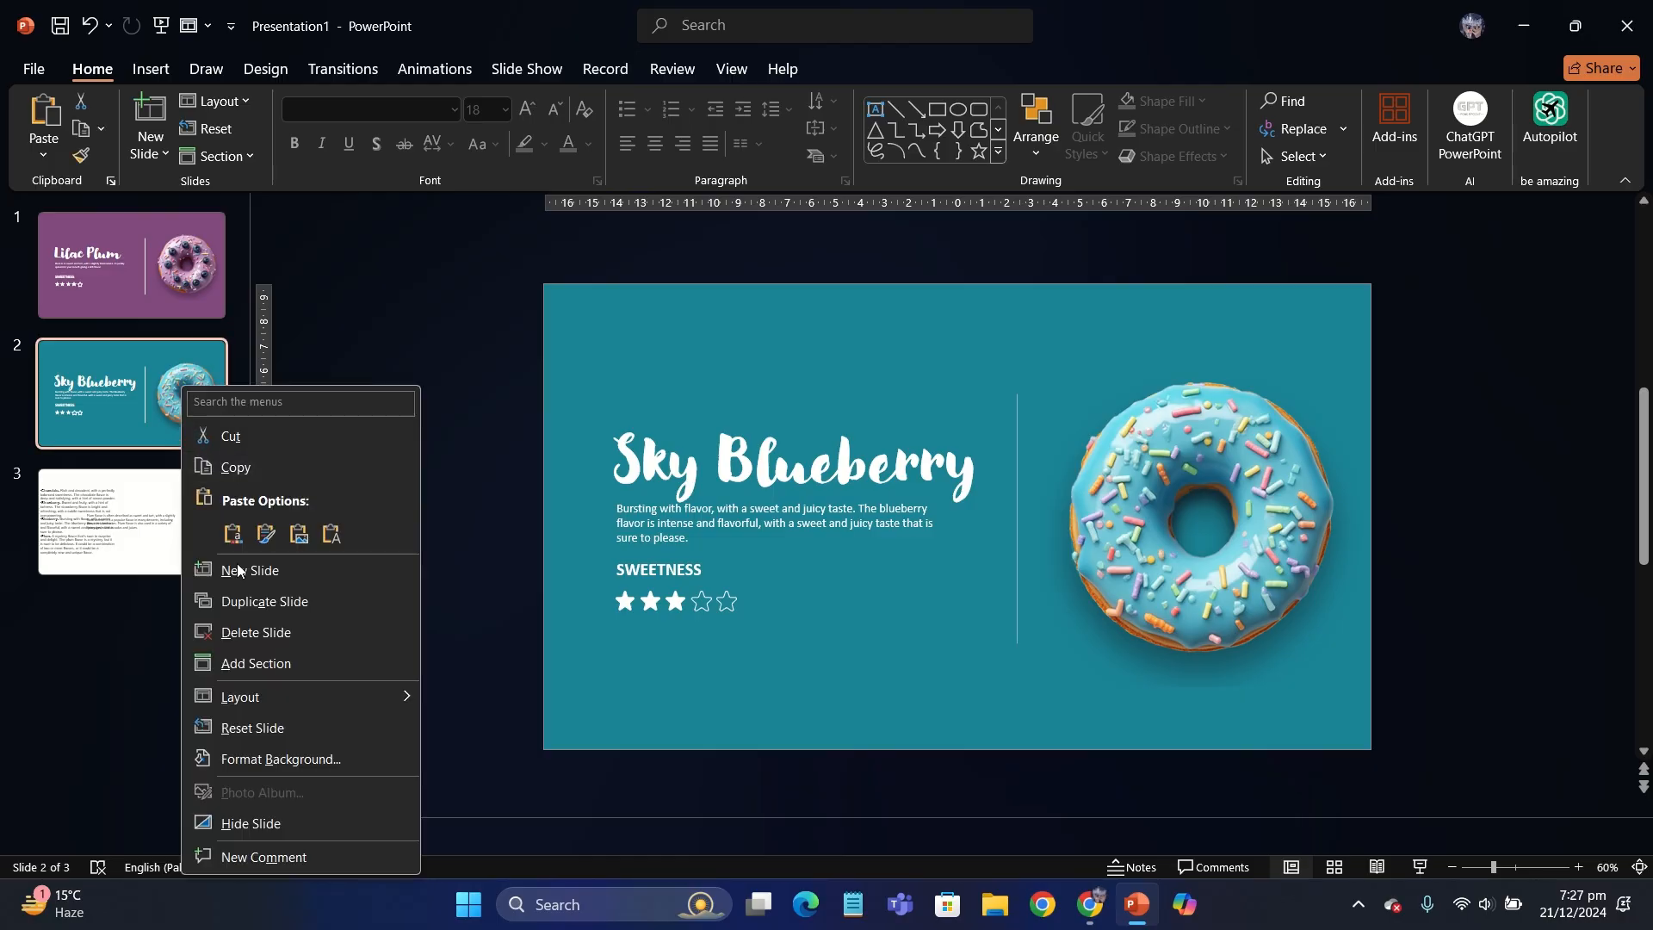
pyautogui.click(247, 601)
pyautogui.click(151, 69)
pyautogui.click(168, 130)
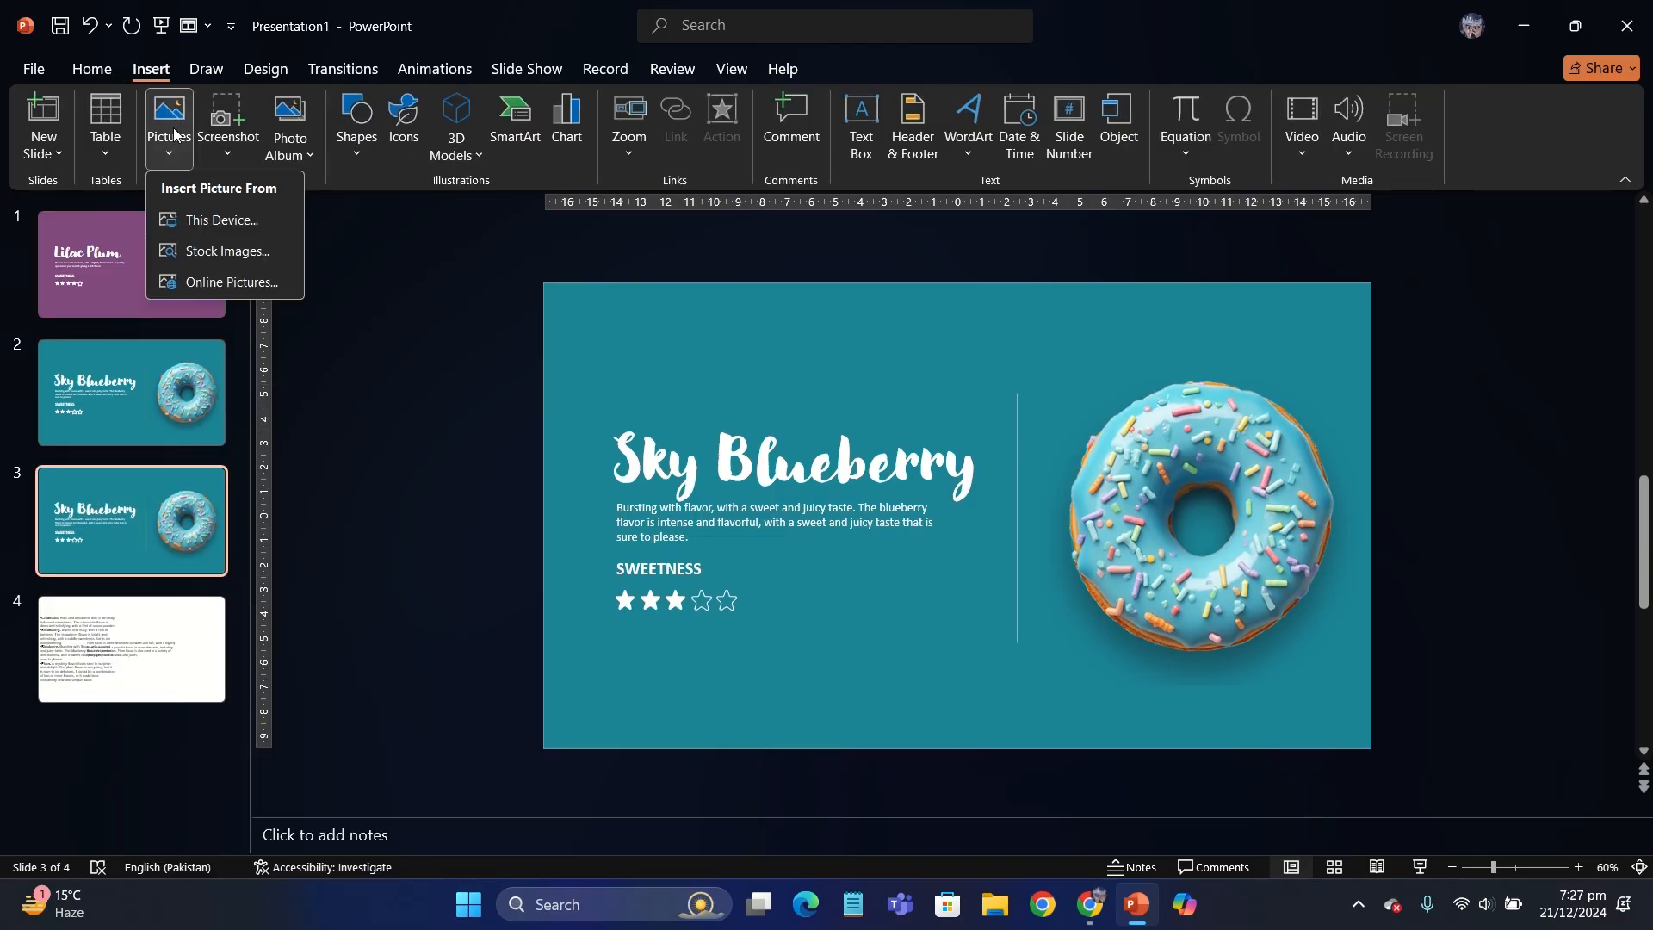
pyautogui.click(231, 220)
pyautogui.doubleClick(644, 231)
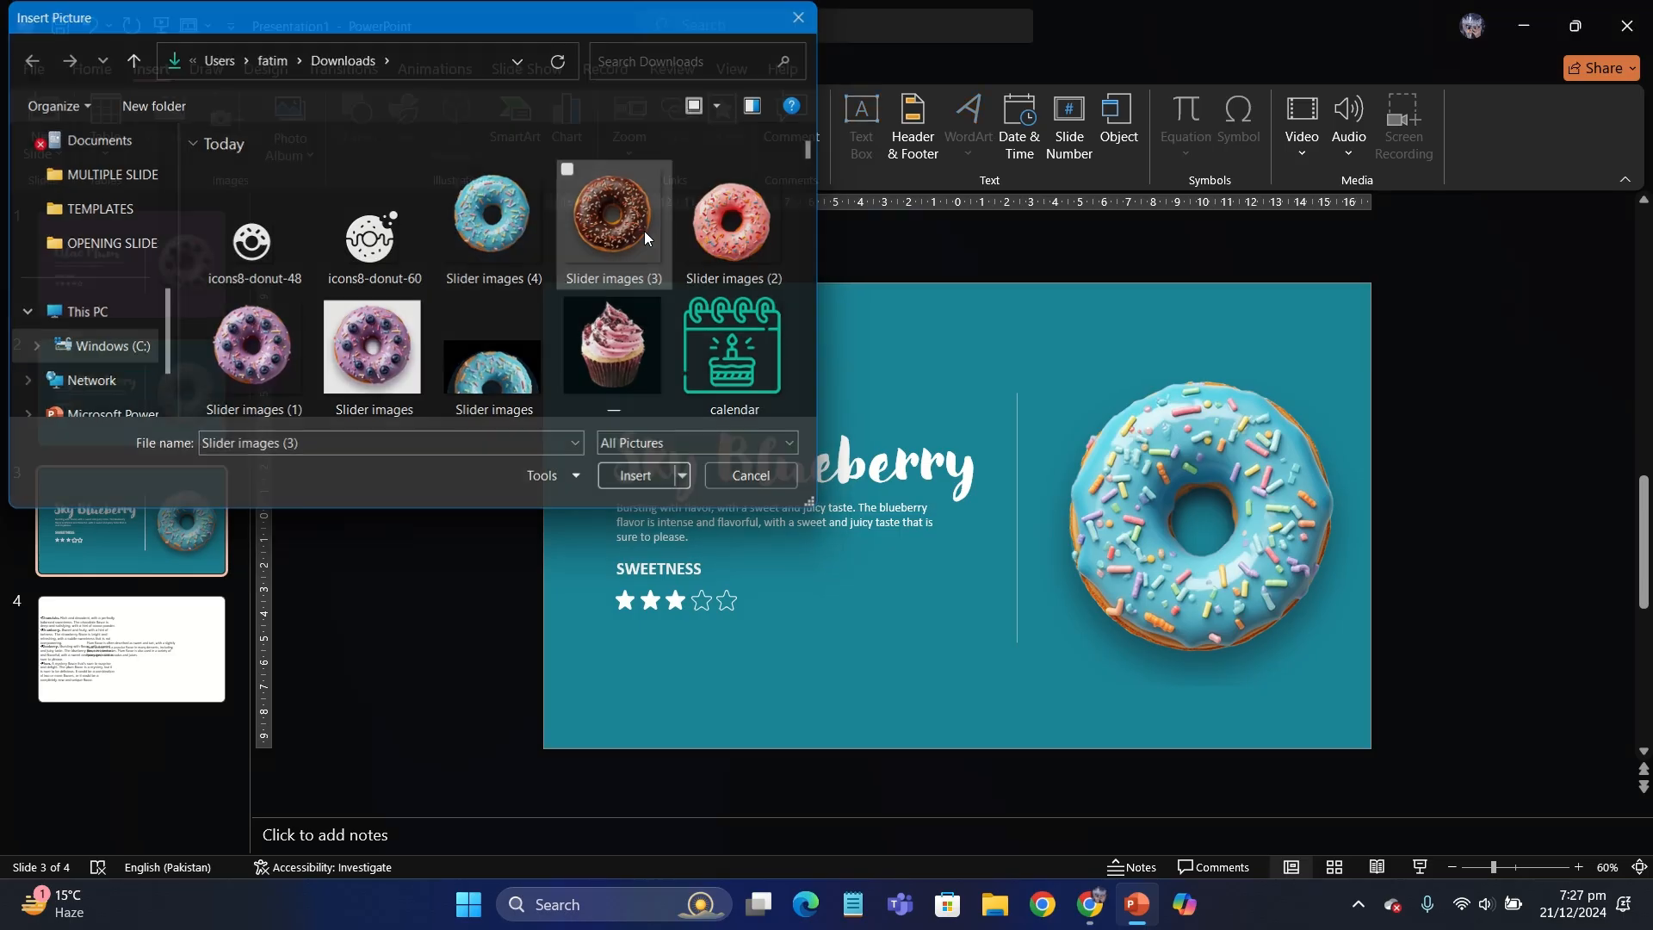
# - Shrink the chocolate donut picture to about 13.7 by 14.1 cm, matching the blue donut, and set it partly beyond the slide edge
pyautogui.moveTo(889, 460); pyautogui.dragTo(1188, 502)
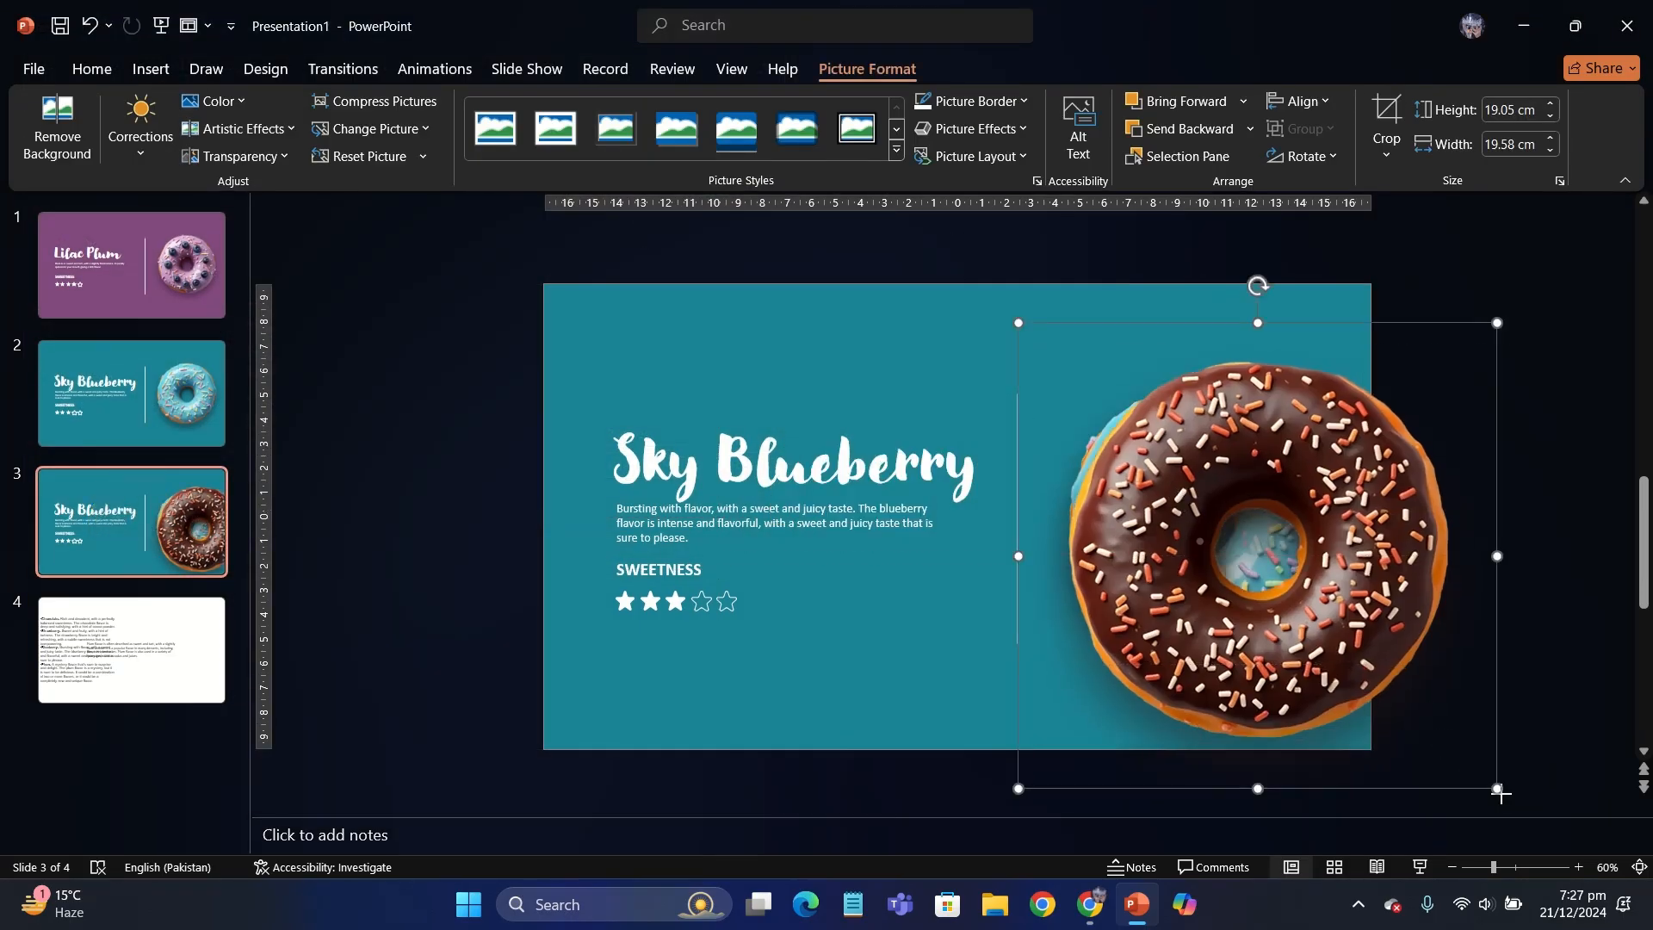
pyautogui.moveTo(1498, 789); pyautogui.dragTo(1443, 741)
pyautogui.moveTo(1342, 633); pyautogui.dragTo(1302, 600)
pyautogui.moveTo(1384, 702); pyautogui.dragTo(1363, 693)
pyautogui.moveTo(1257, 612); pyautogui.dragTo(1499, 623)
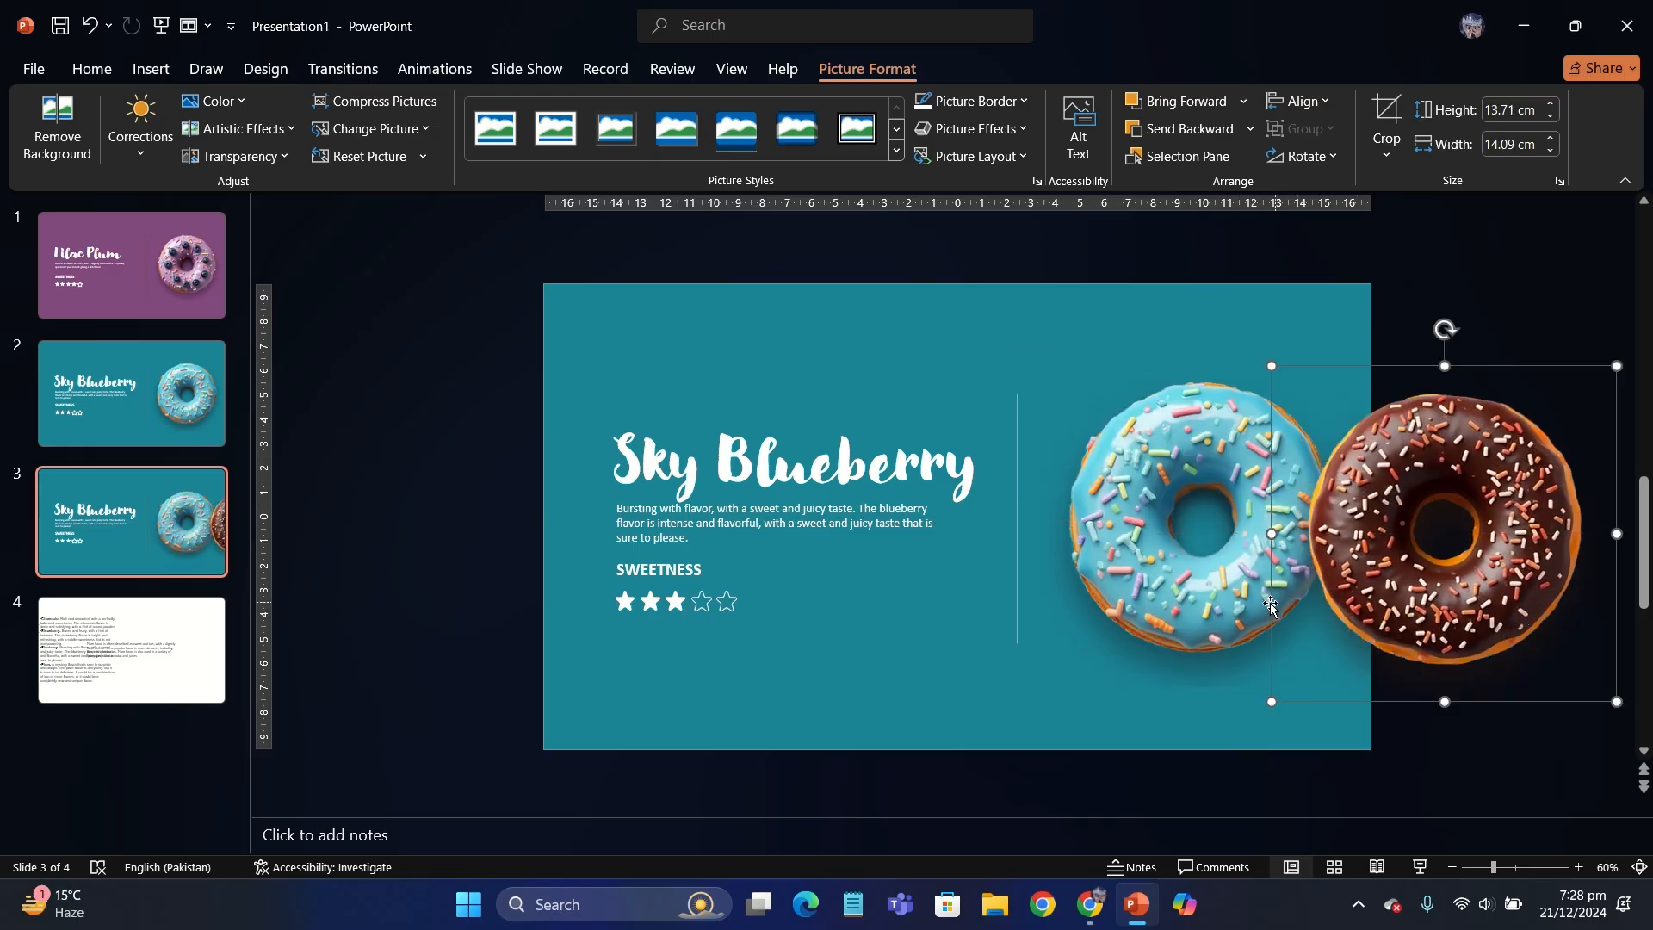
# - Delete the blue donut picture and place the chocolate donut in its position beside the divider line
pyautogui.click(1220, 623)
pyautogui.press('Delete')
pyautogui.moveTo(1368, 591); pyautogui.dragTo(1120, 576)
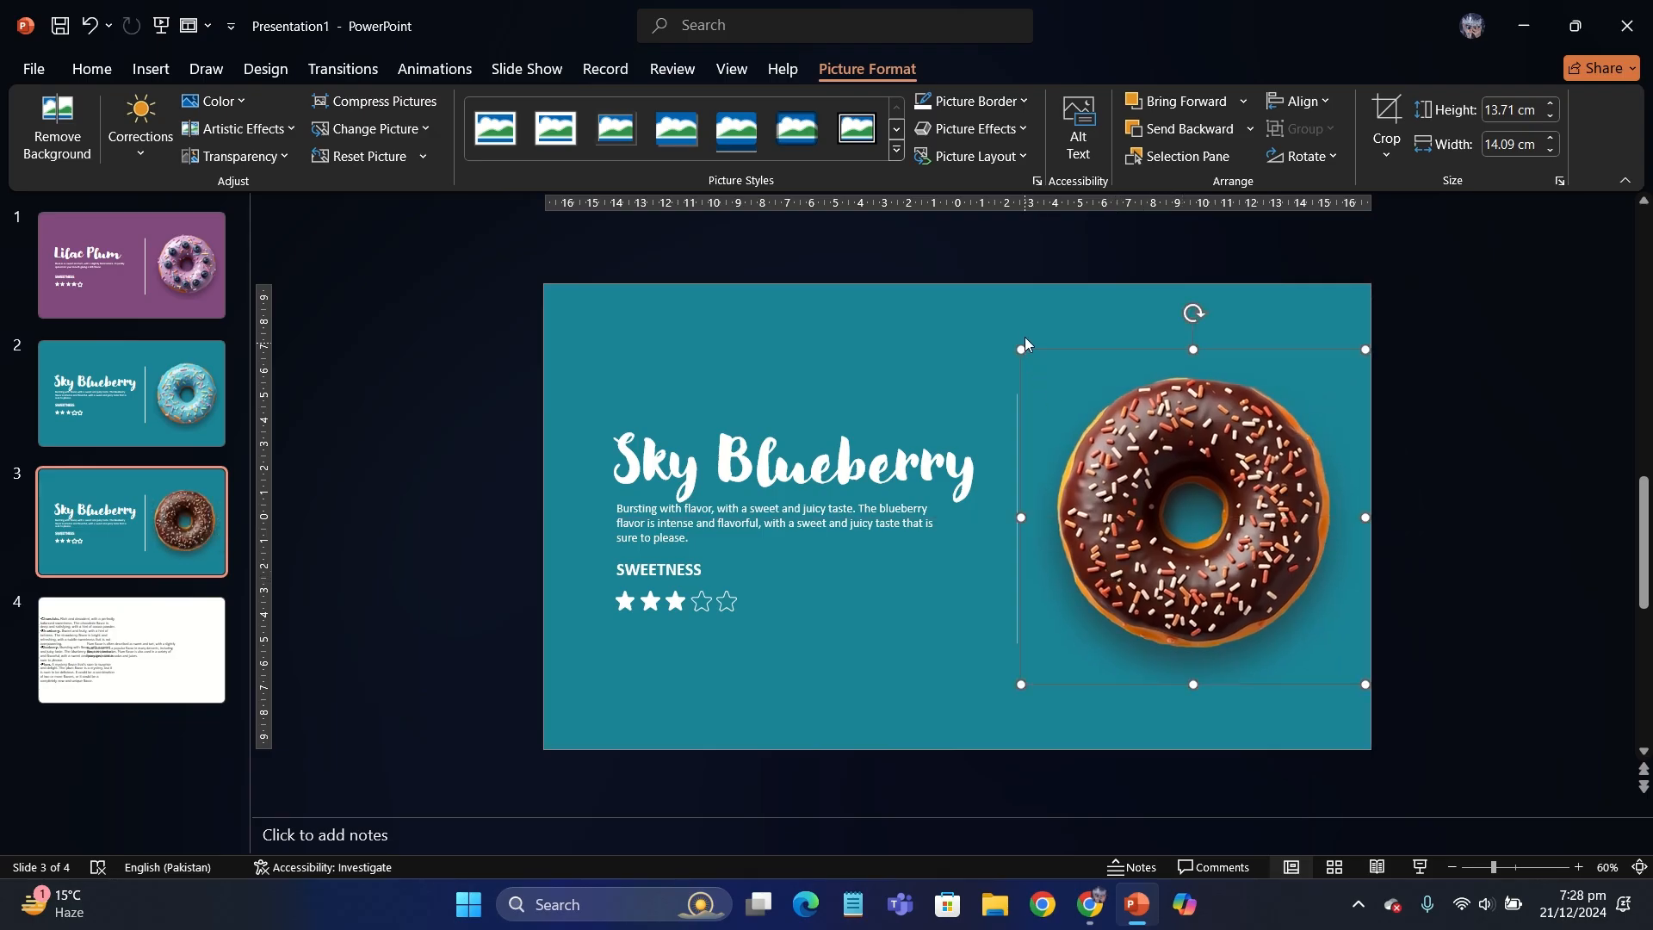
# - Set the third slide's background to a solid brown sampled from the chocolate donut picture
pyautogui.rightClick(1026, 327)
pyautogui.click(1205, 579)
pyautogui.click(1590, 483)
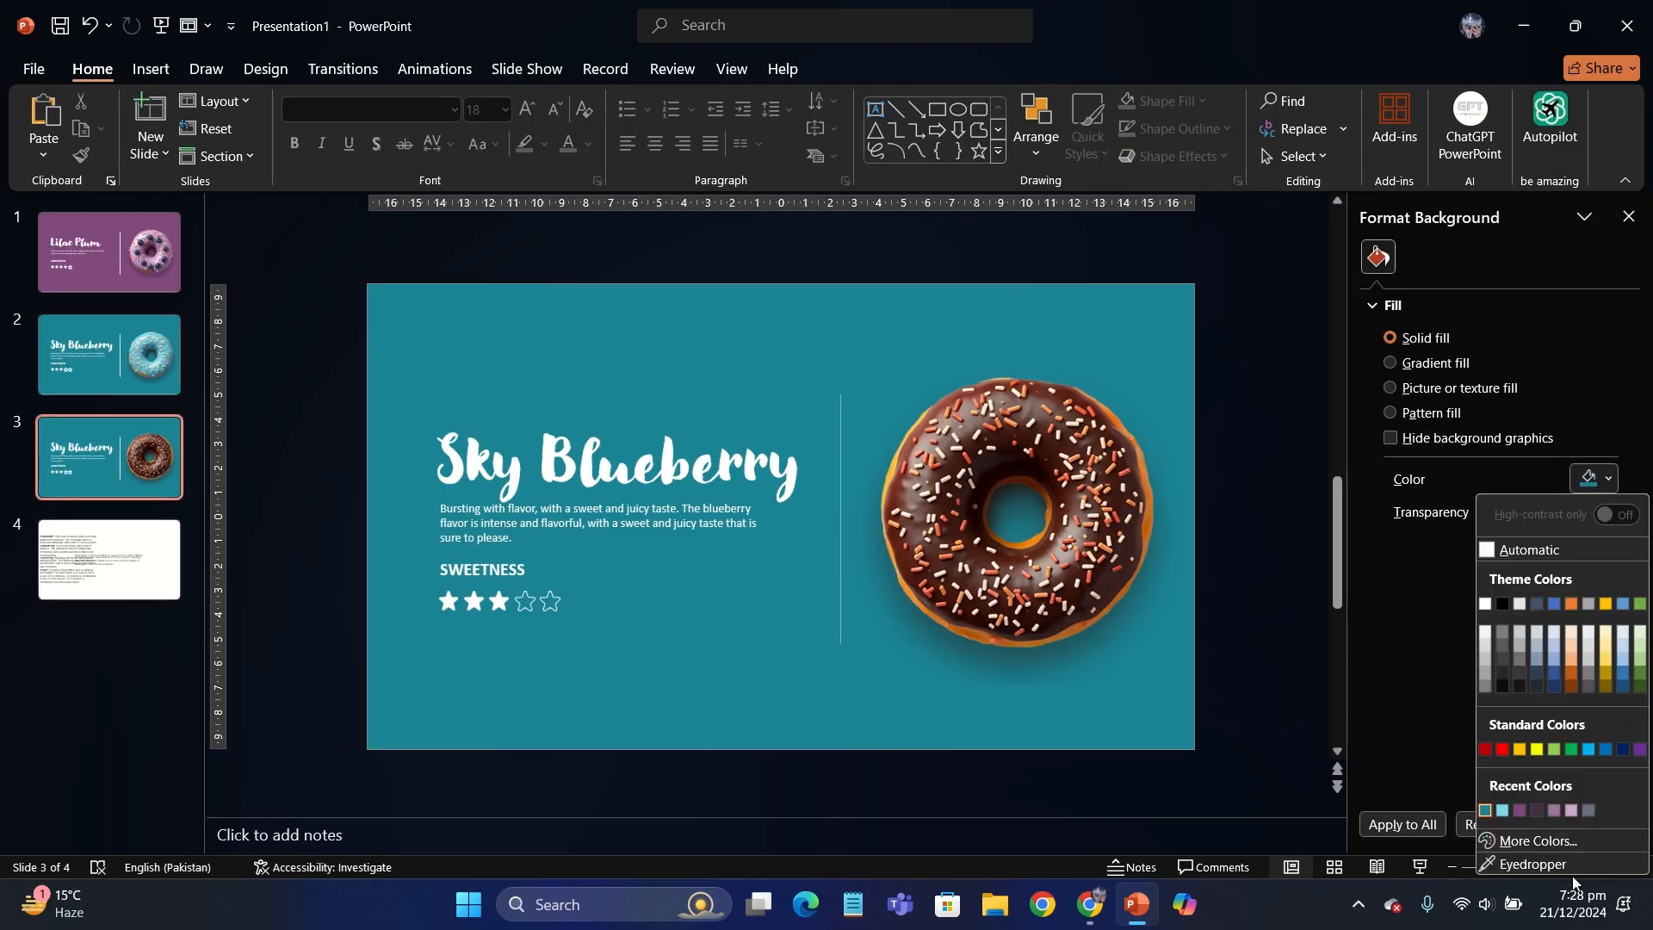
pyautogui.click(1506, 864)
pyautogui.click(1067, 516)
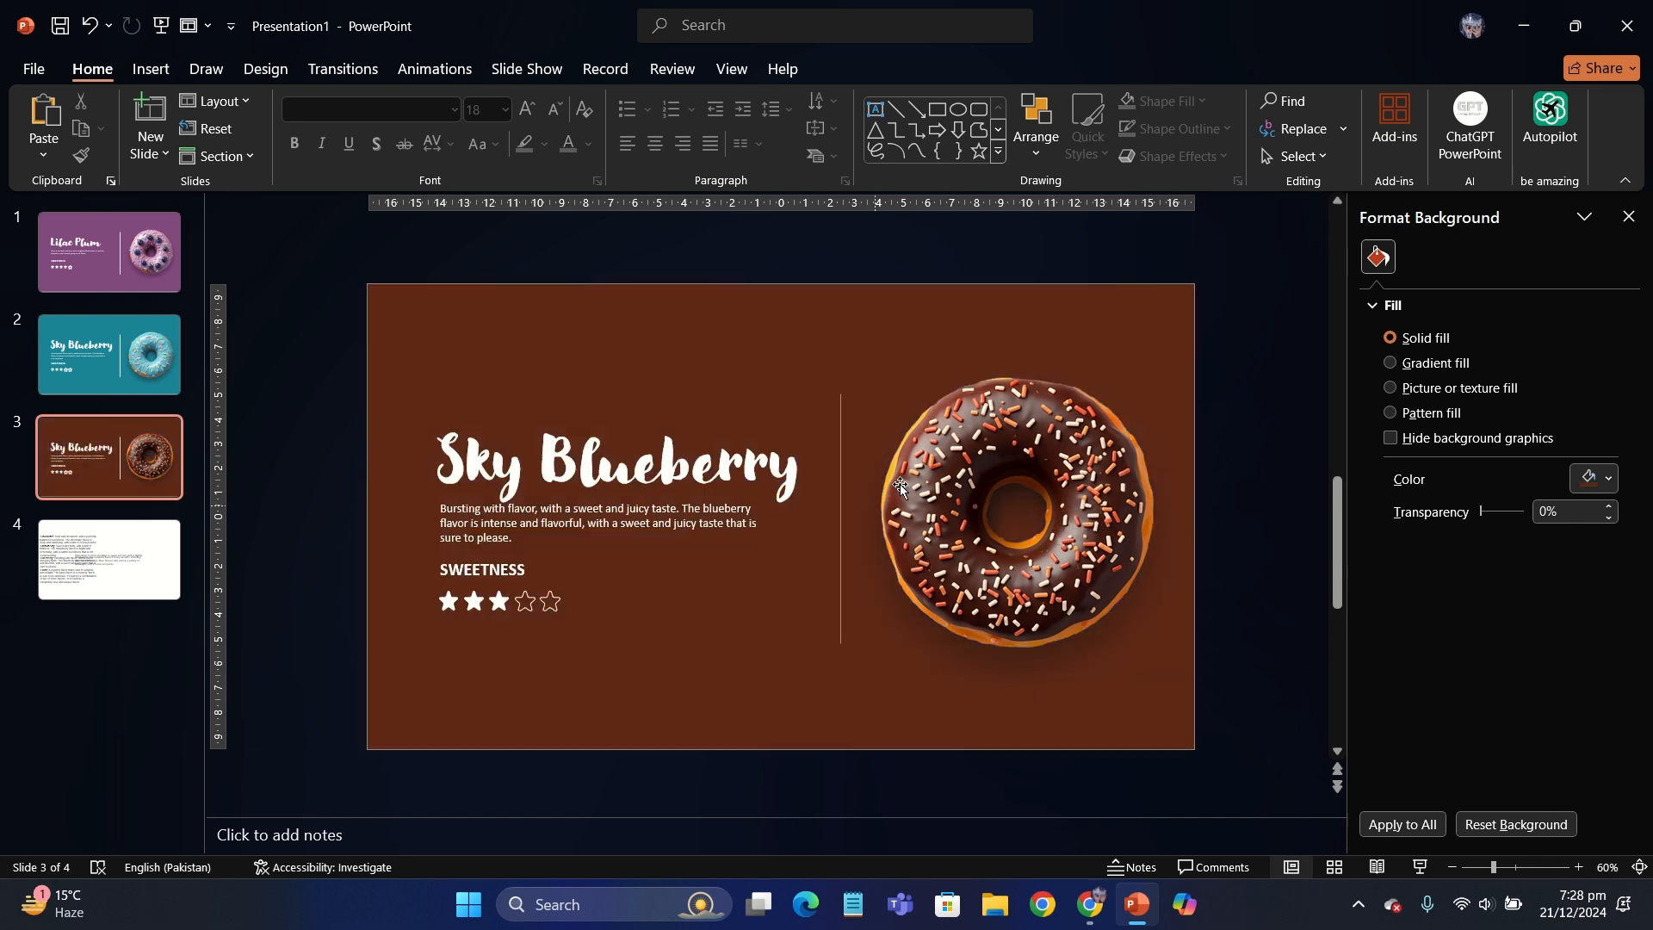
# - Try a darker custom brown for the third slide's background and undo the change
pyautogui.click(1589, 479)
pyautogui.click(1509, 842)
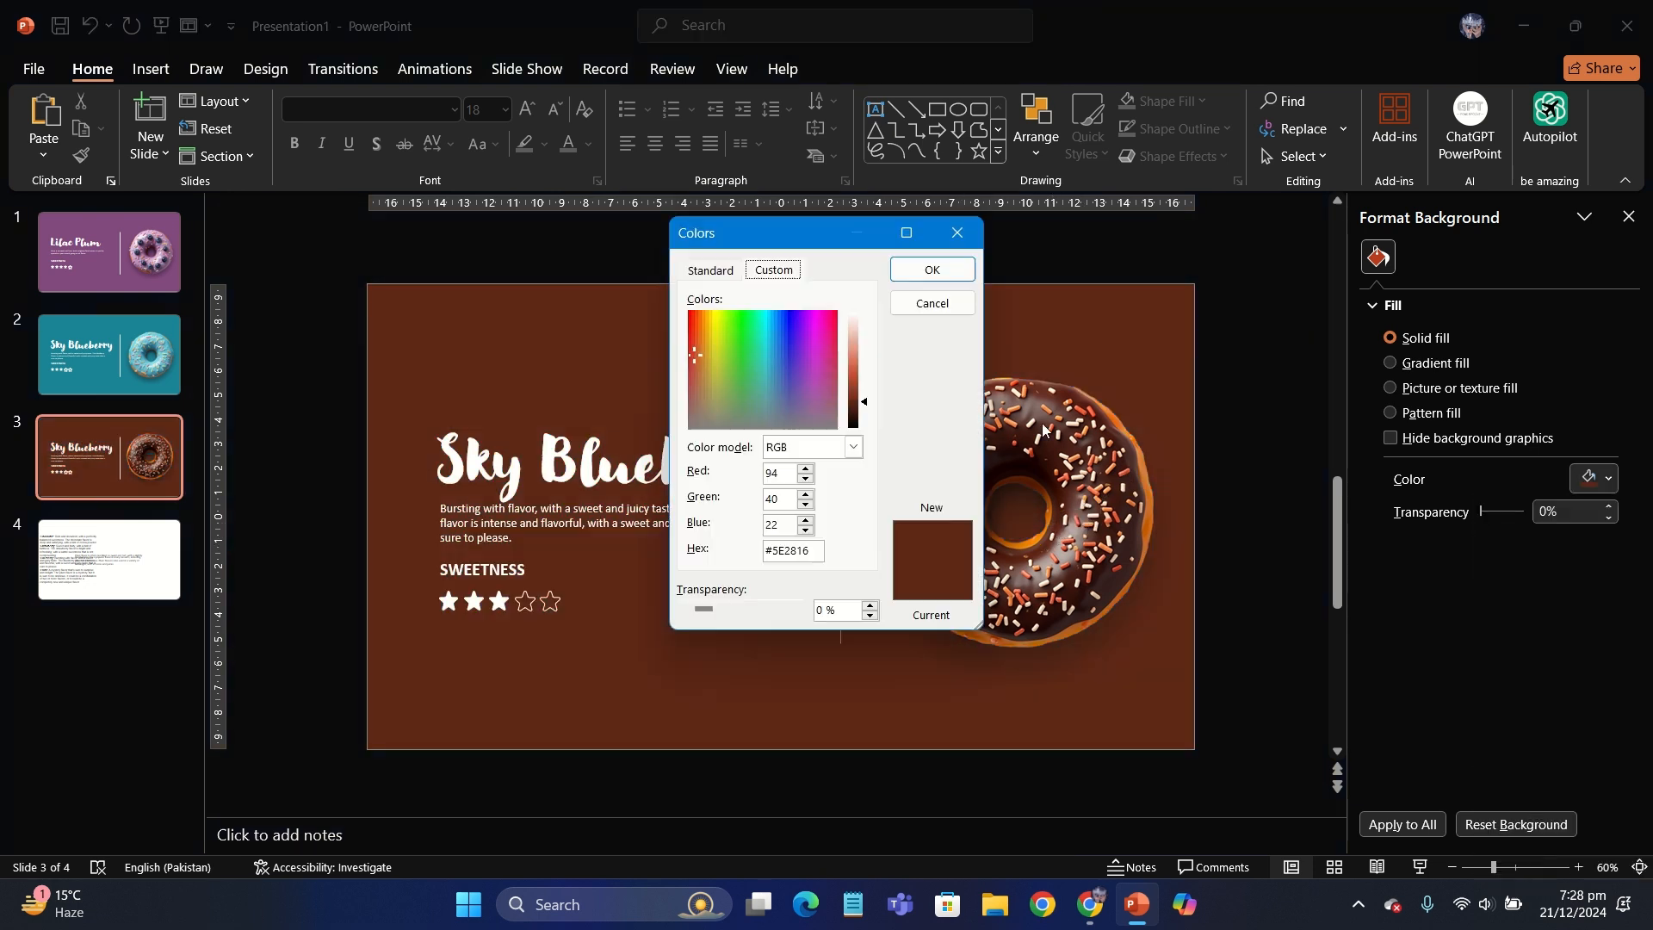
pyautogui.click(920, 269)
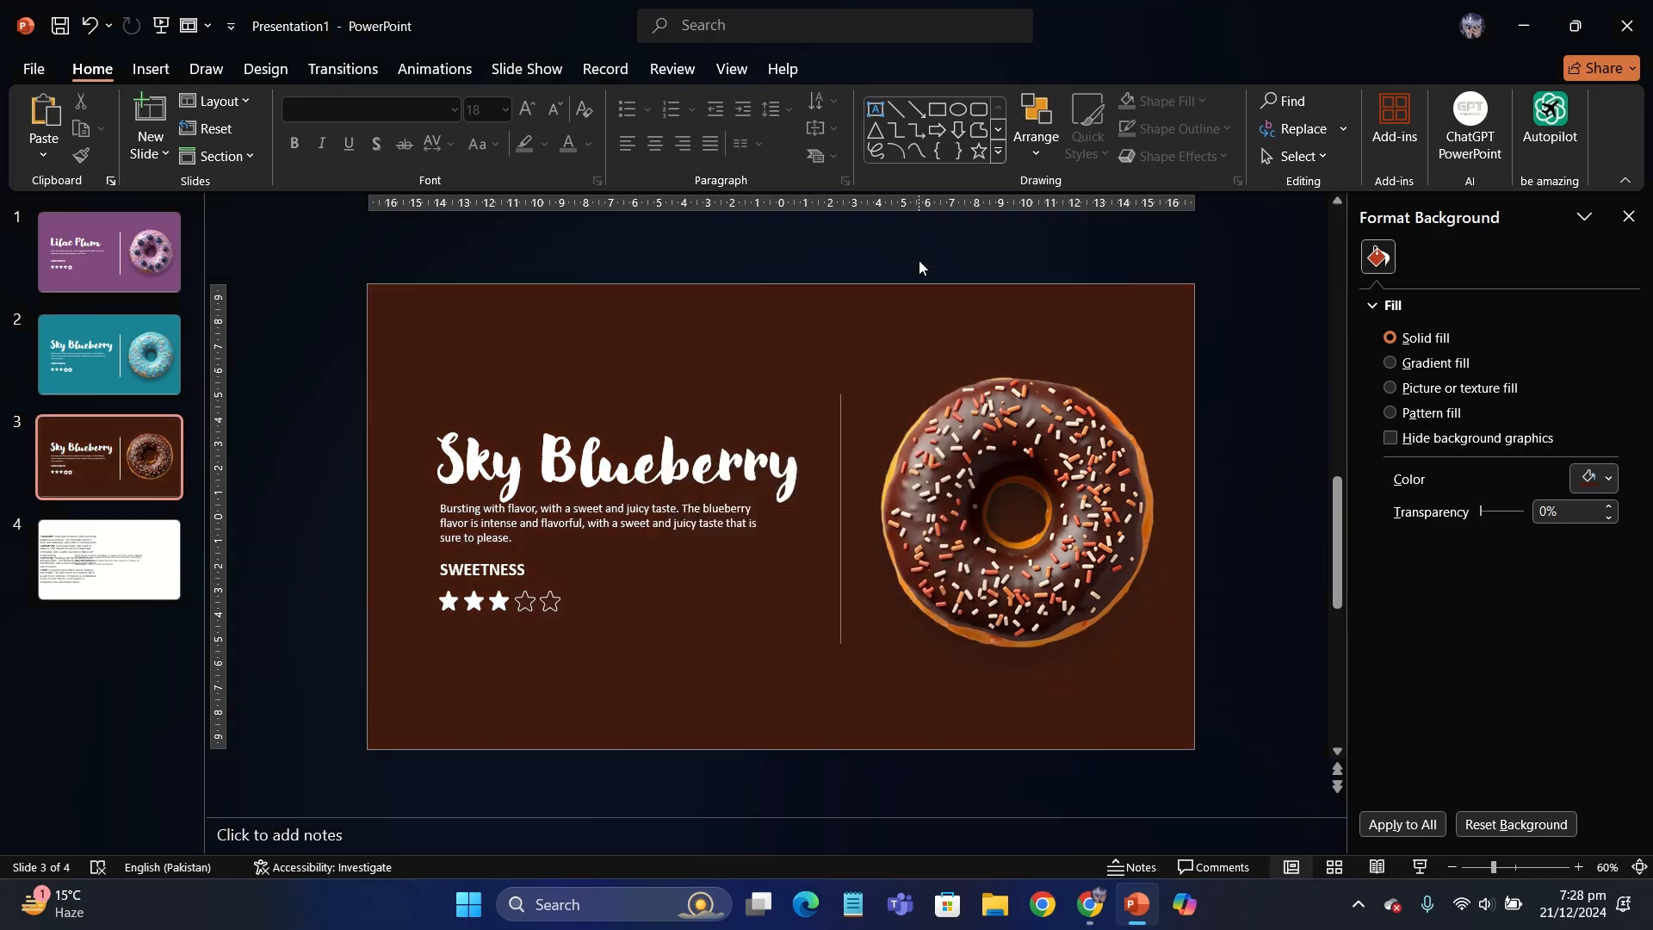
pyautogui.hotkey('ctrl', 'z')
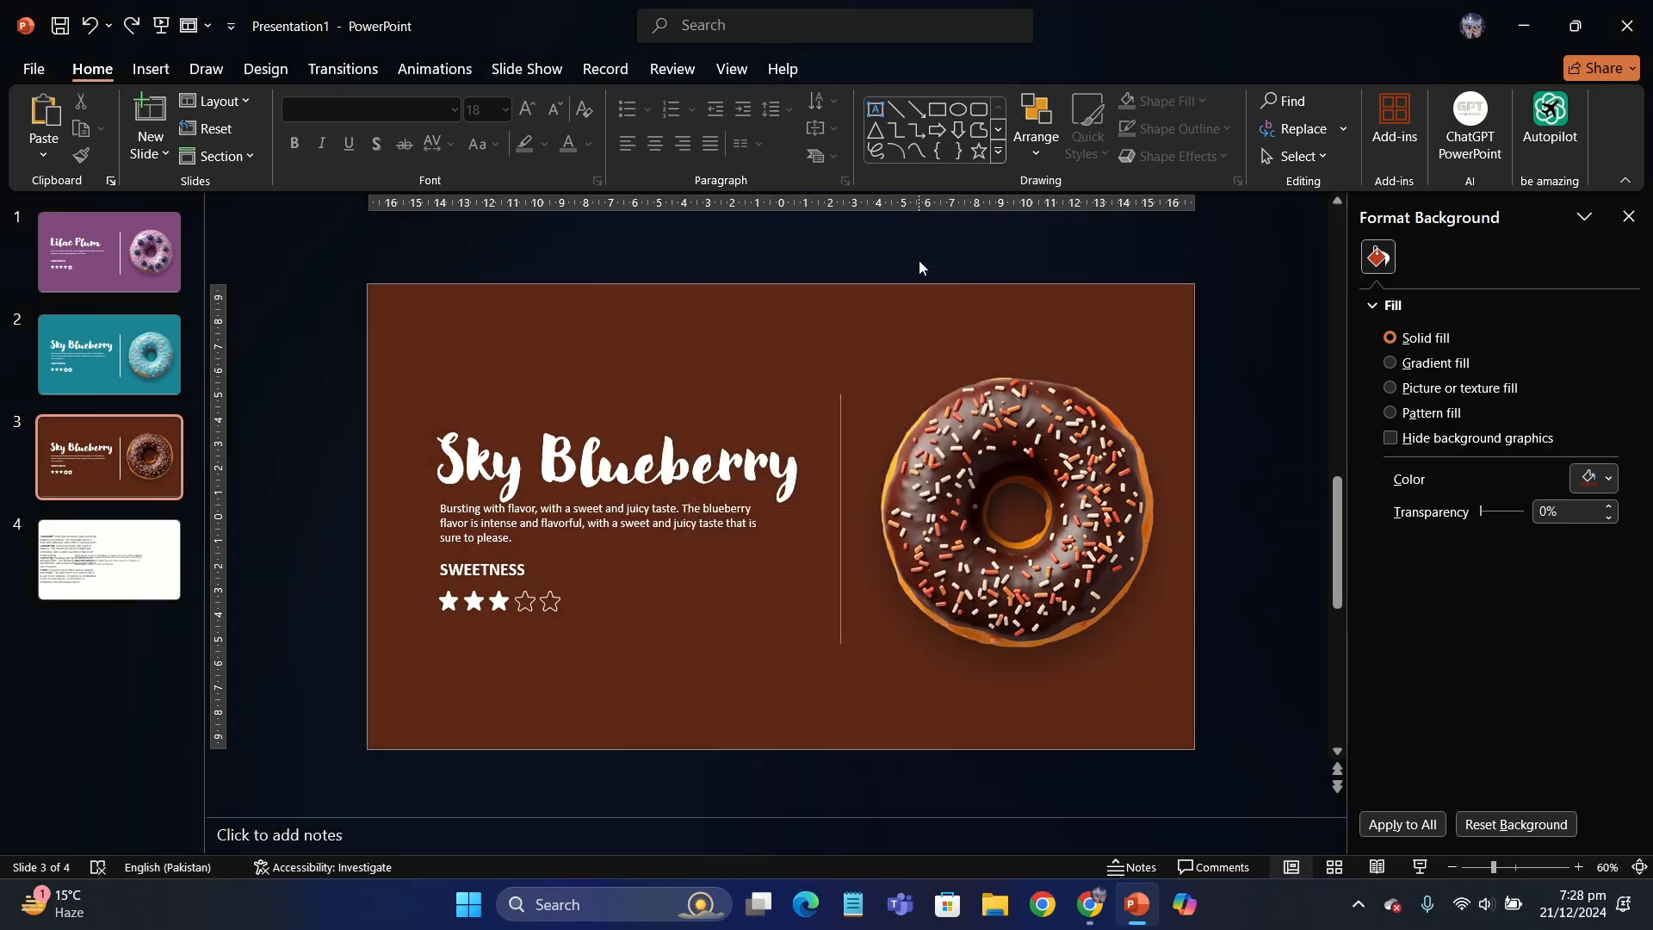
# - Change the third slide's title to "Dark Chocolate" and widen its text box so it fits on one line
pyautogui.click(1624, 223)
pyautogui.click(618, 459)
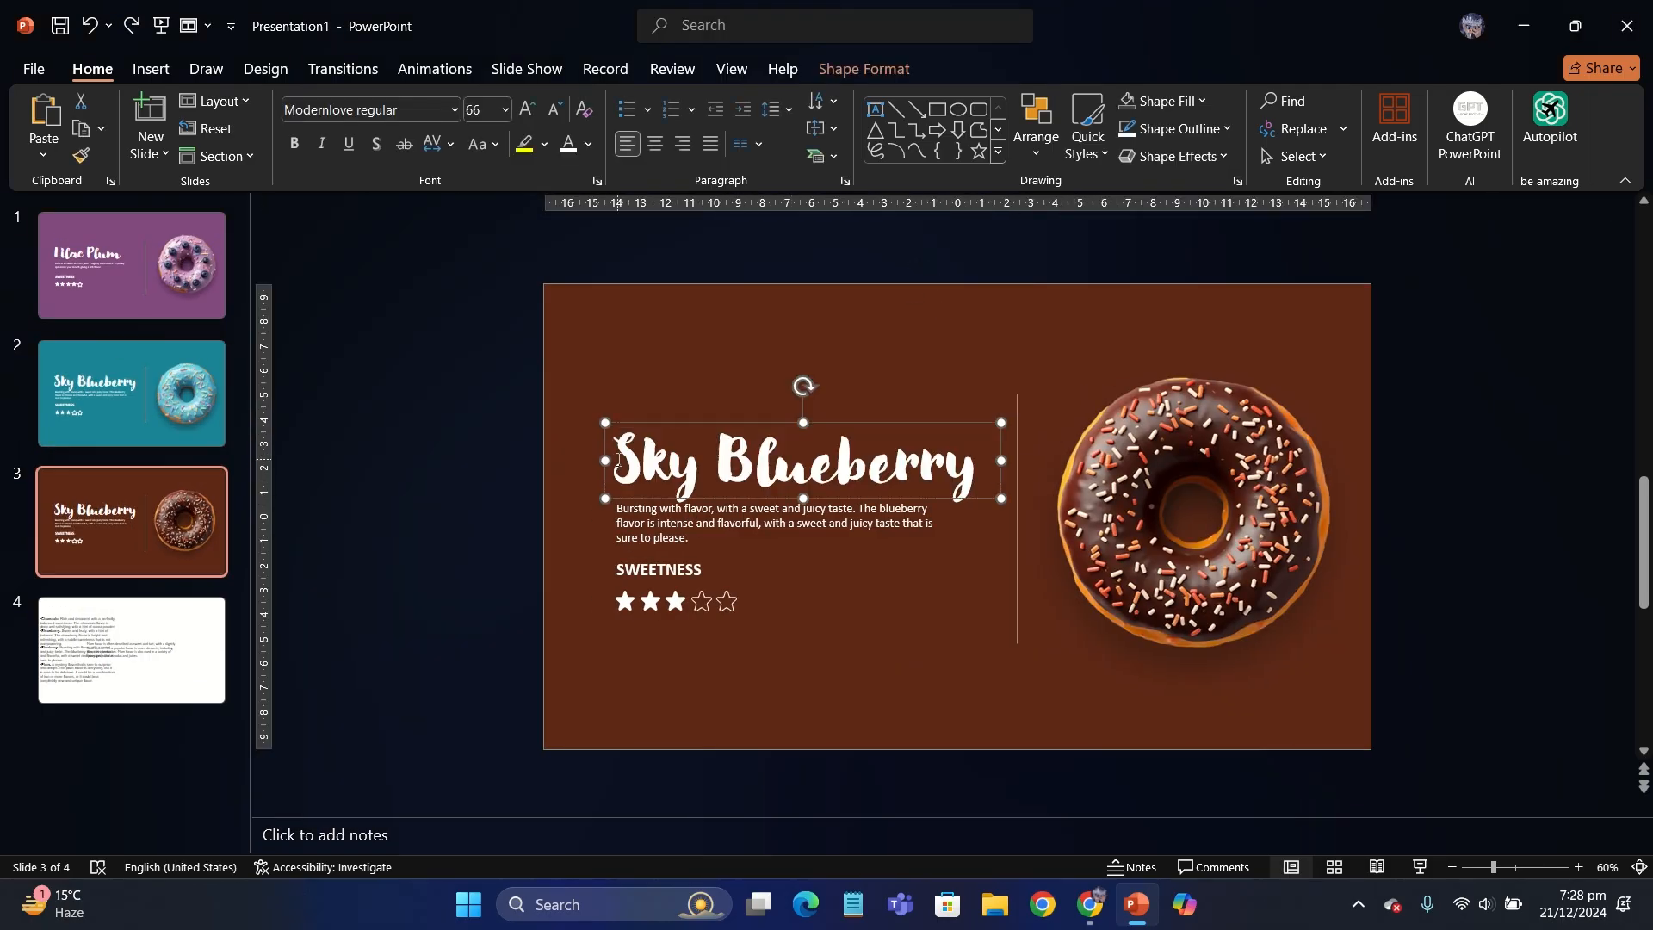
pyautogui.moveTo(618, 459); pyautogui.dragTo(1040, 468)
pyautogui.write('Dark')
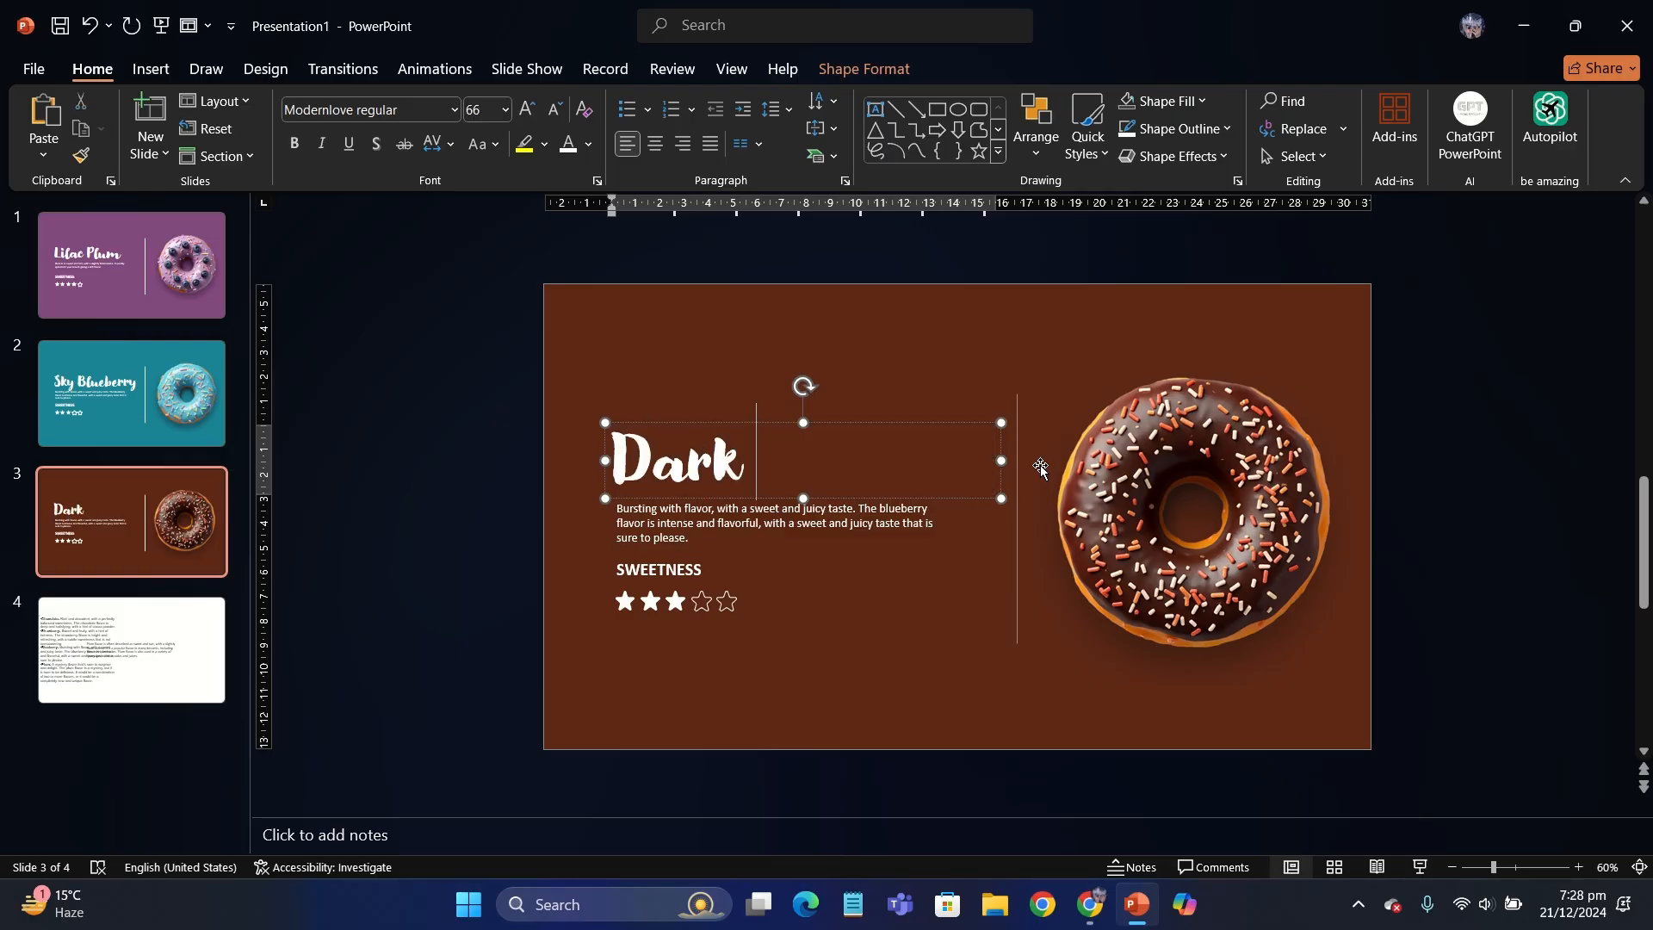
pyautogui.write(' Chocolate')
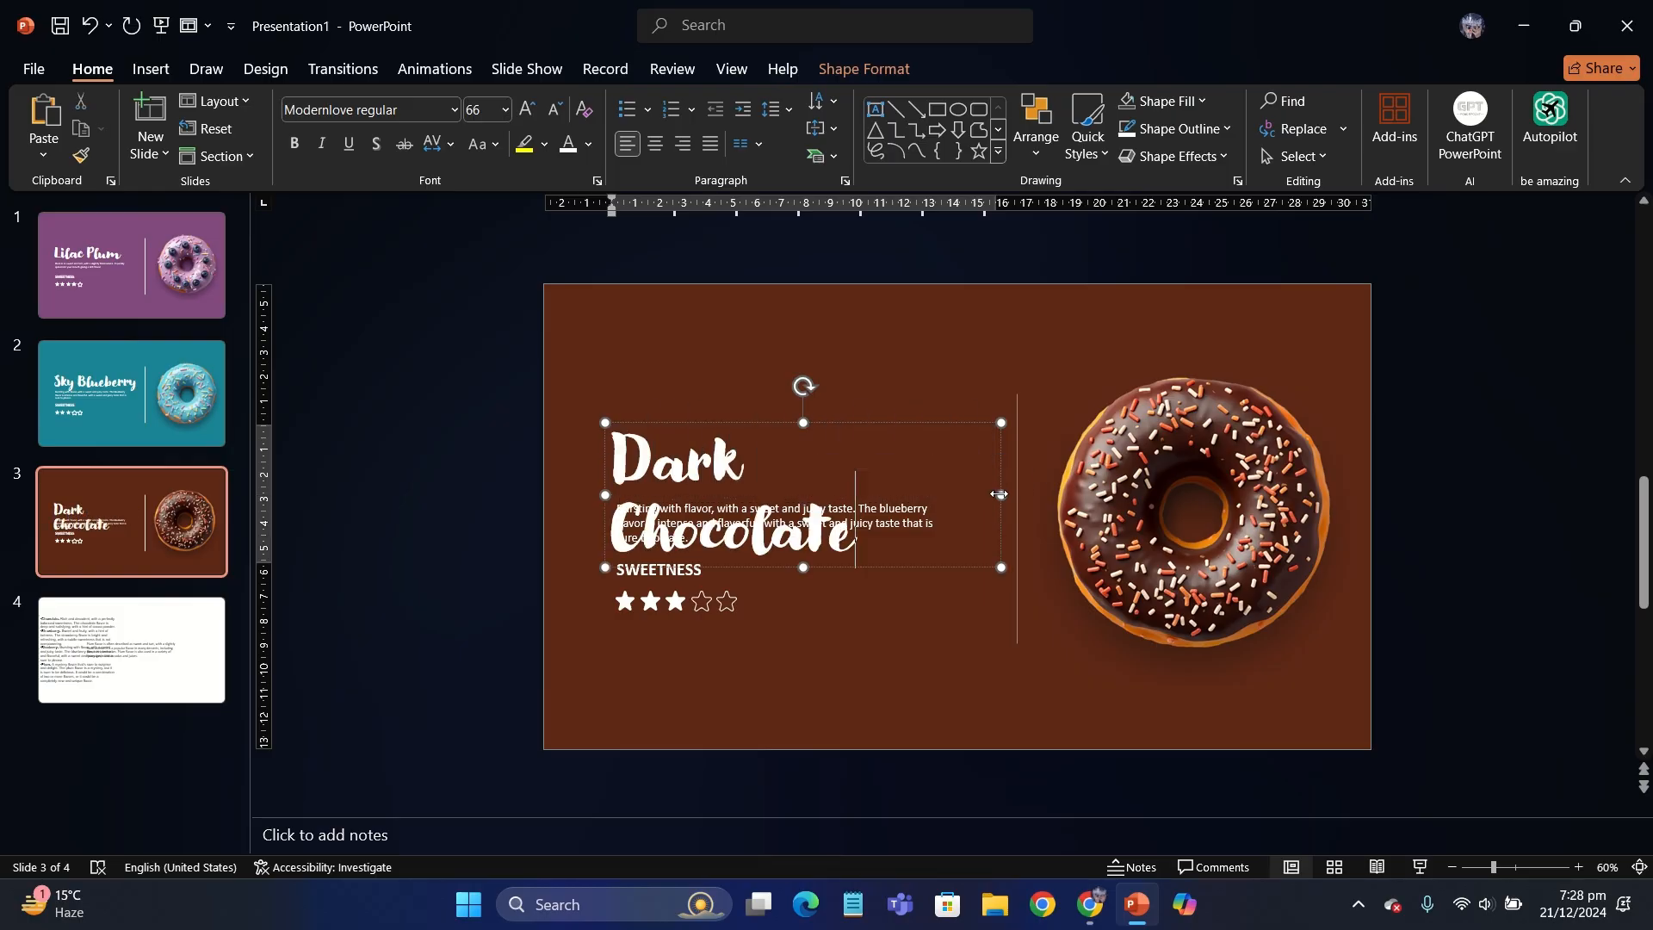
pyautogui.moveTo(998, 495); pyautogui.dragTo(1024, 494)
# - Replace the third slide's description with the Chocolate flavor text copied from the notes slide, starting at "Rich and decadent" and pasted as text only
pyautogui.click(131, 651)
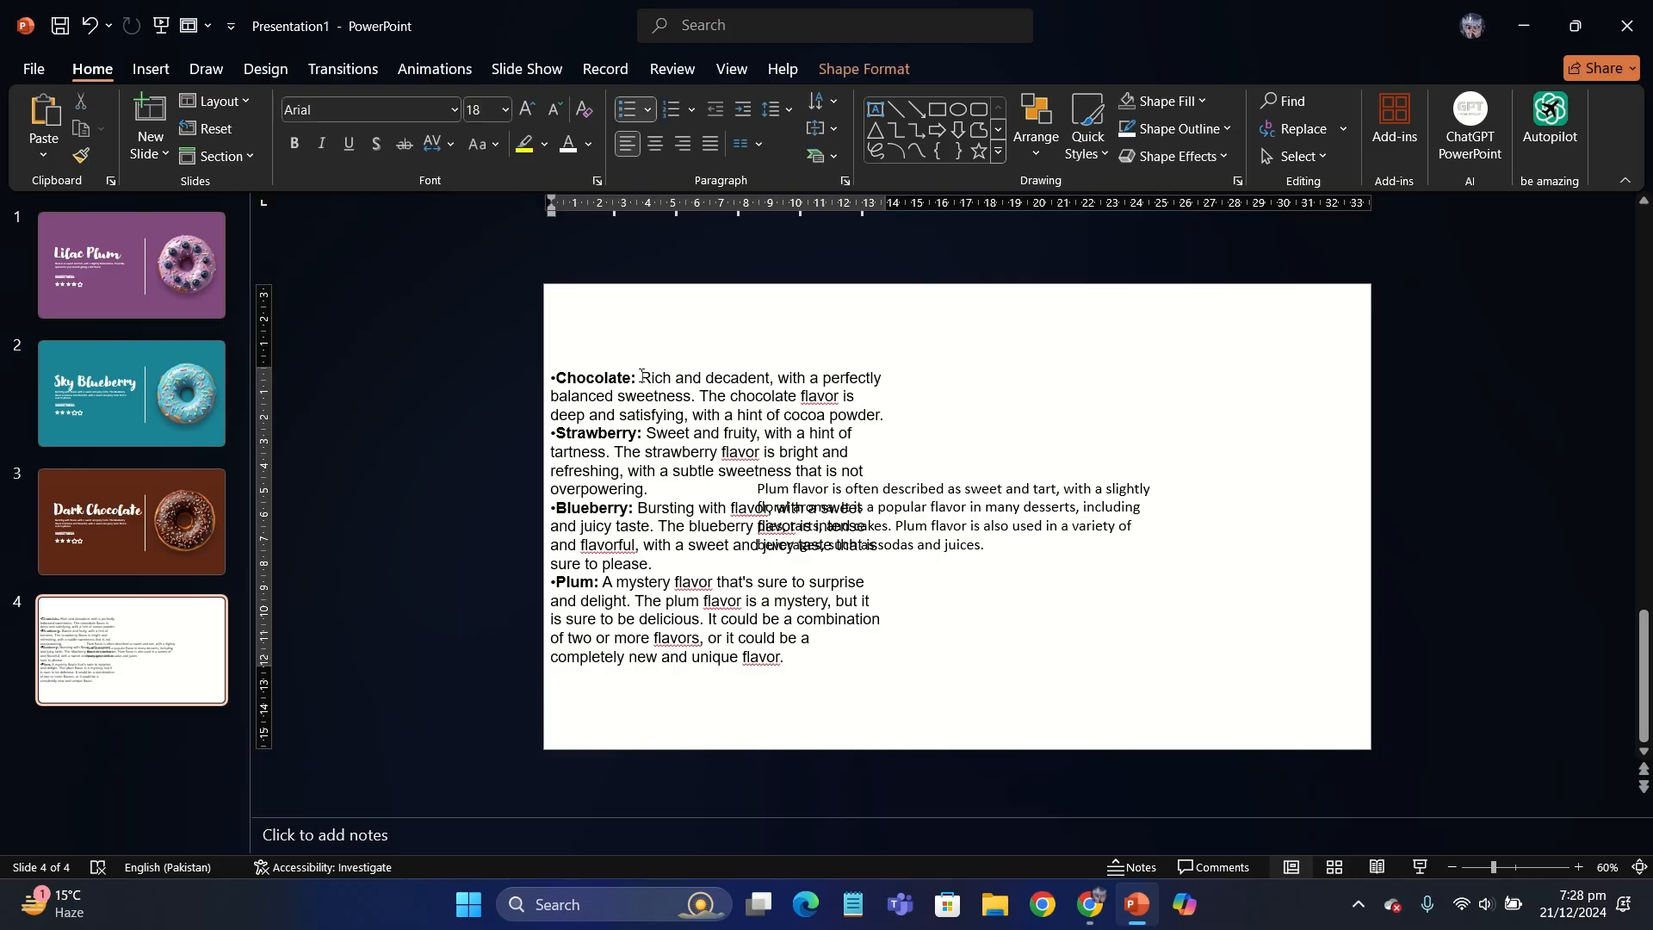
pyautogui.moveTo(642, 376); pyautogui.dragTo(883, 422)
pyautogui.hotkey('ctrl', 'c')
pyautogui.click(145, 493)
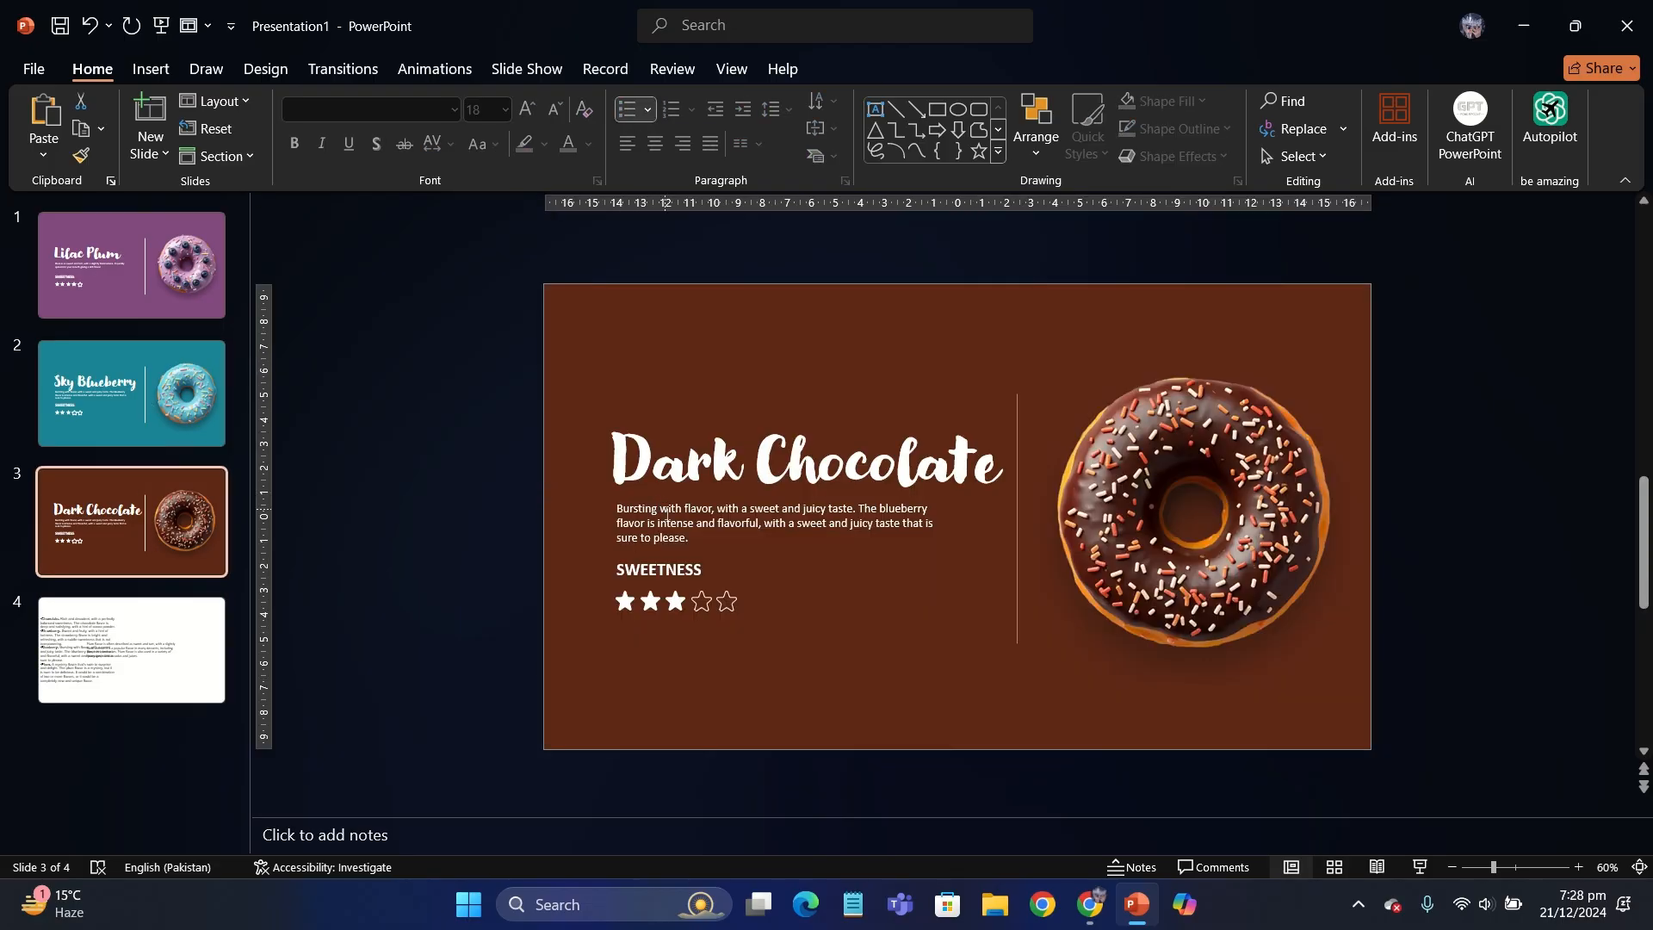
pyautogui.moveTo(617, 510); pyautogui.dragTo(677, 541)
pyautogui.hotkey('ctrl', 'v')
pyautogui.click(732, 560)
pyautogui.click(810, 618)
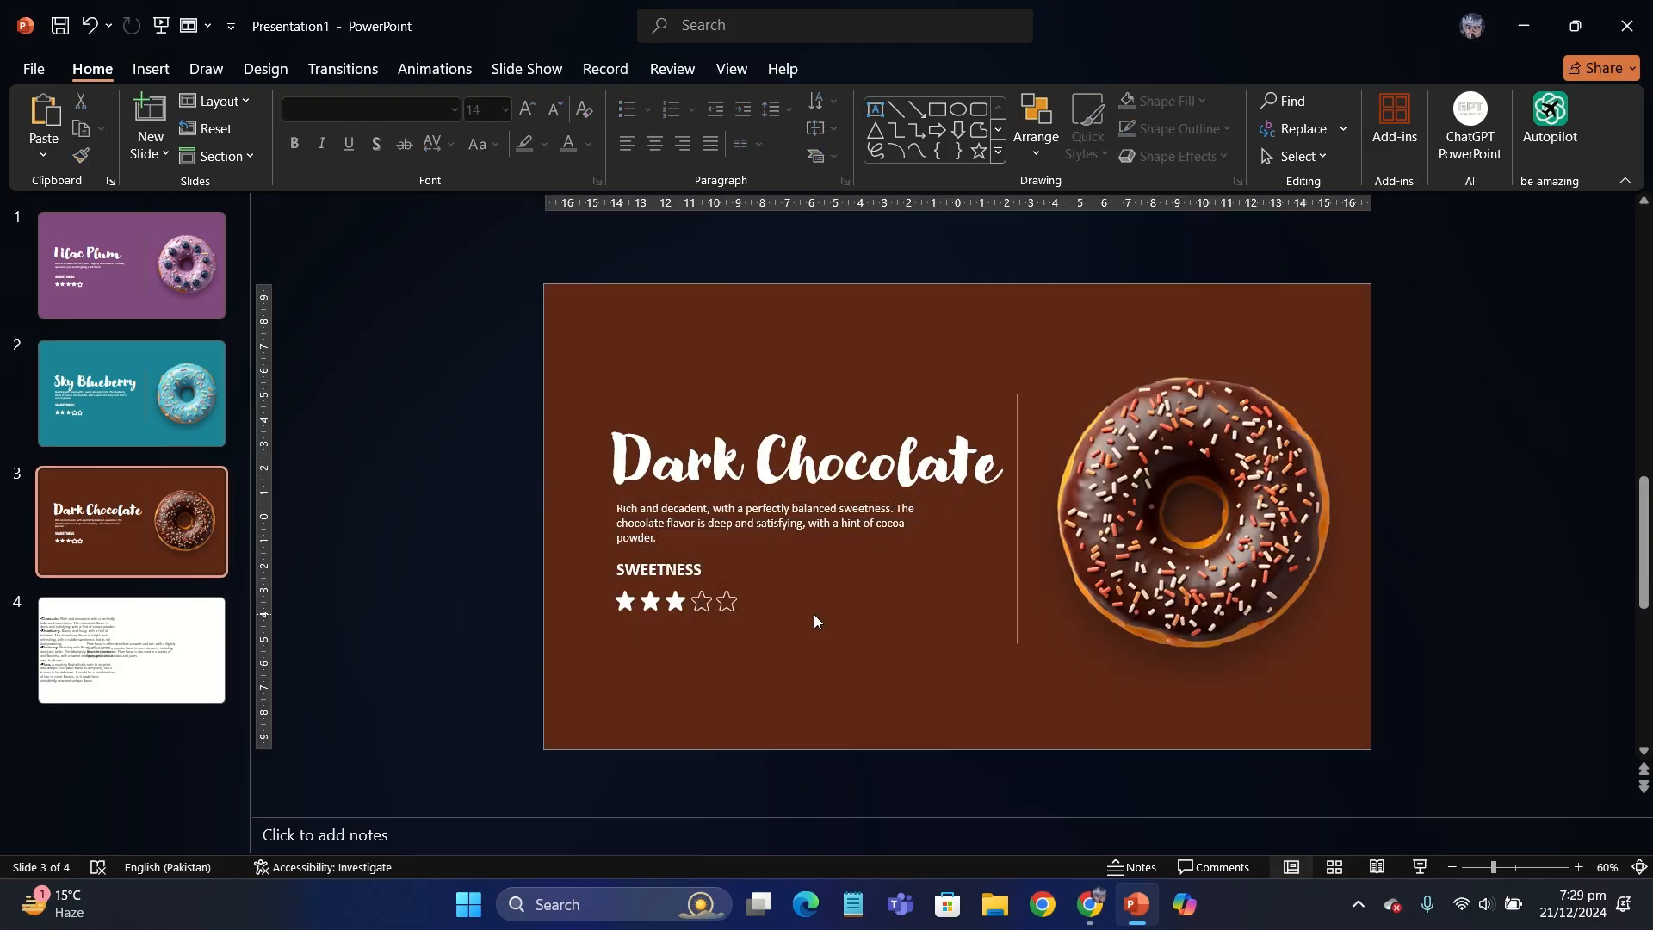
# - Remove the outline from the fourth and fifth stars and fill them white to give Dark Chocolate a five-star sweetness rating
pyautogui.click(701, 602)
pyautogui.click(864, 69)
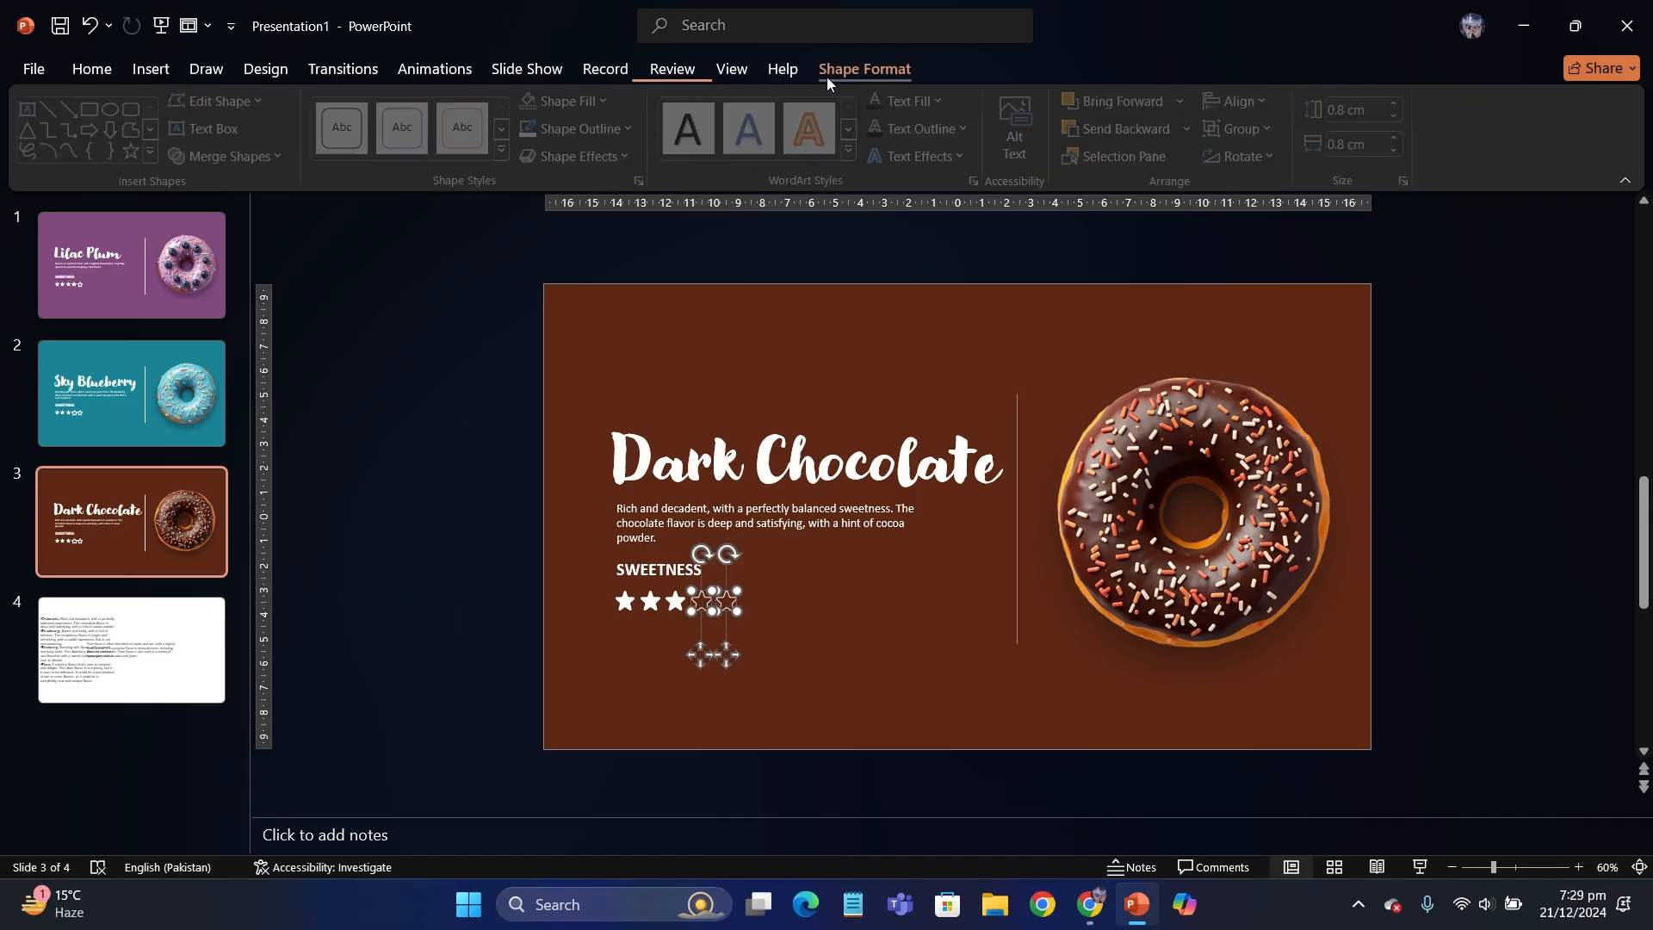
pyautogui.click(582, 128)
pyautogui.click(582, 469)
pyautogui.click(558, 104)
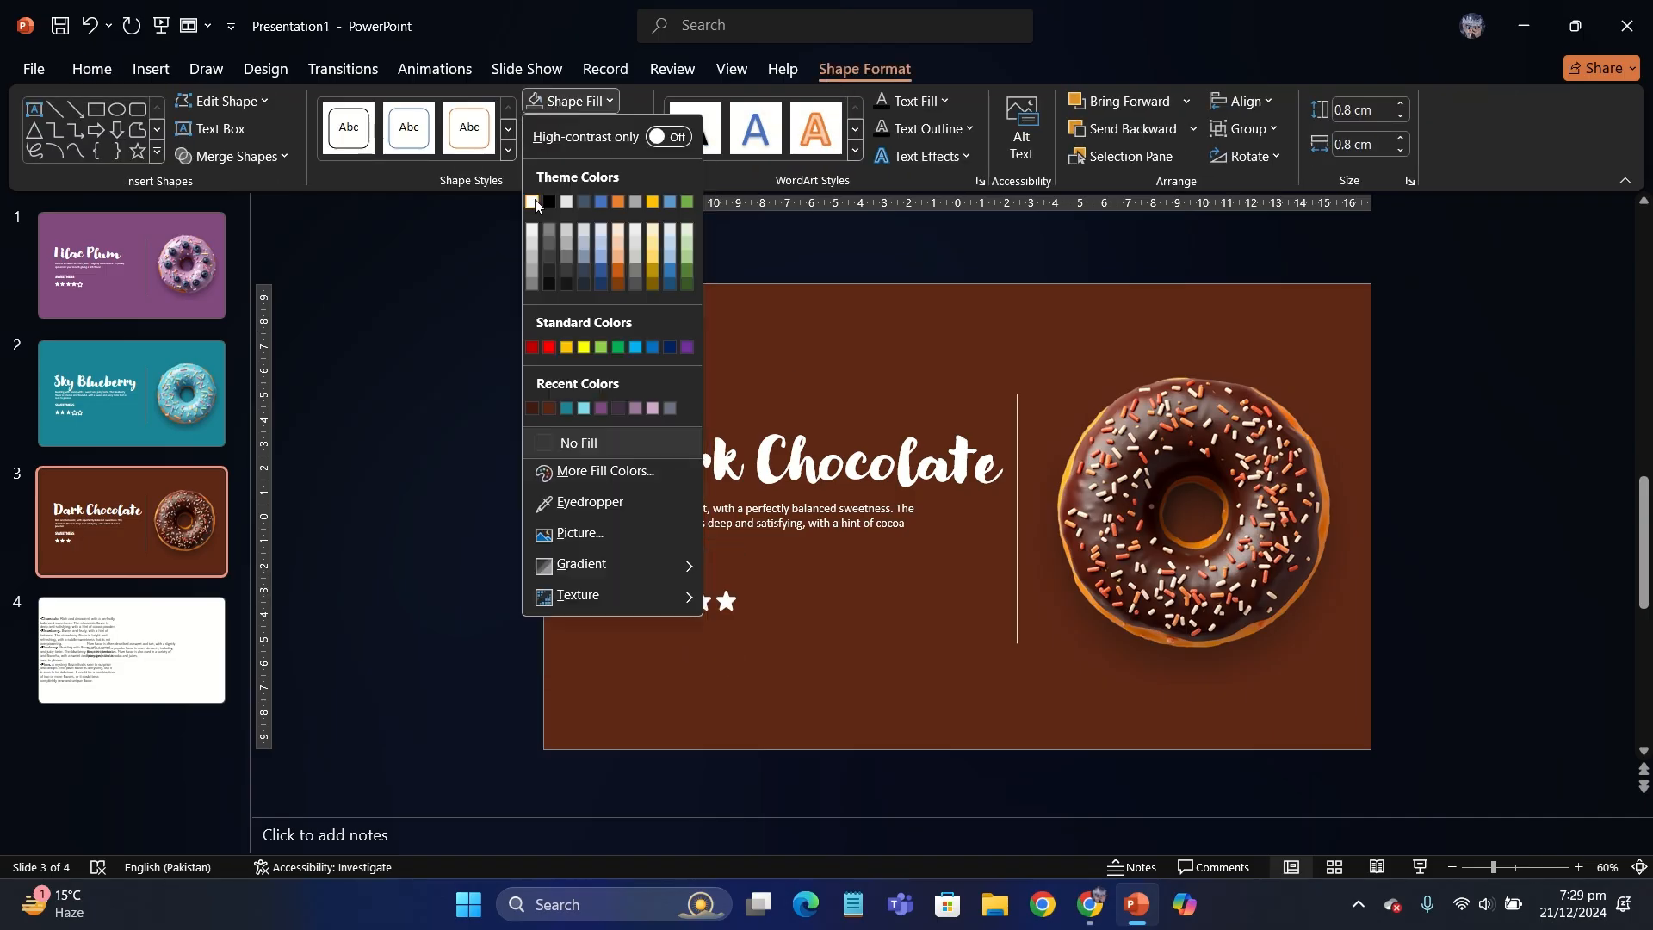
pyautogui.click(538, 194)
pyautogui.click(435, 447)
# - Duplicate the Dark Chocolate slide and insert the pink donut picture Slider images (2) from the device onto the copy
pyautogui.rightClick(203, 536)
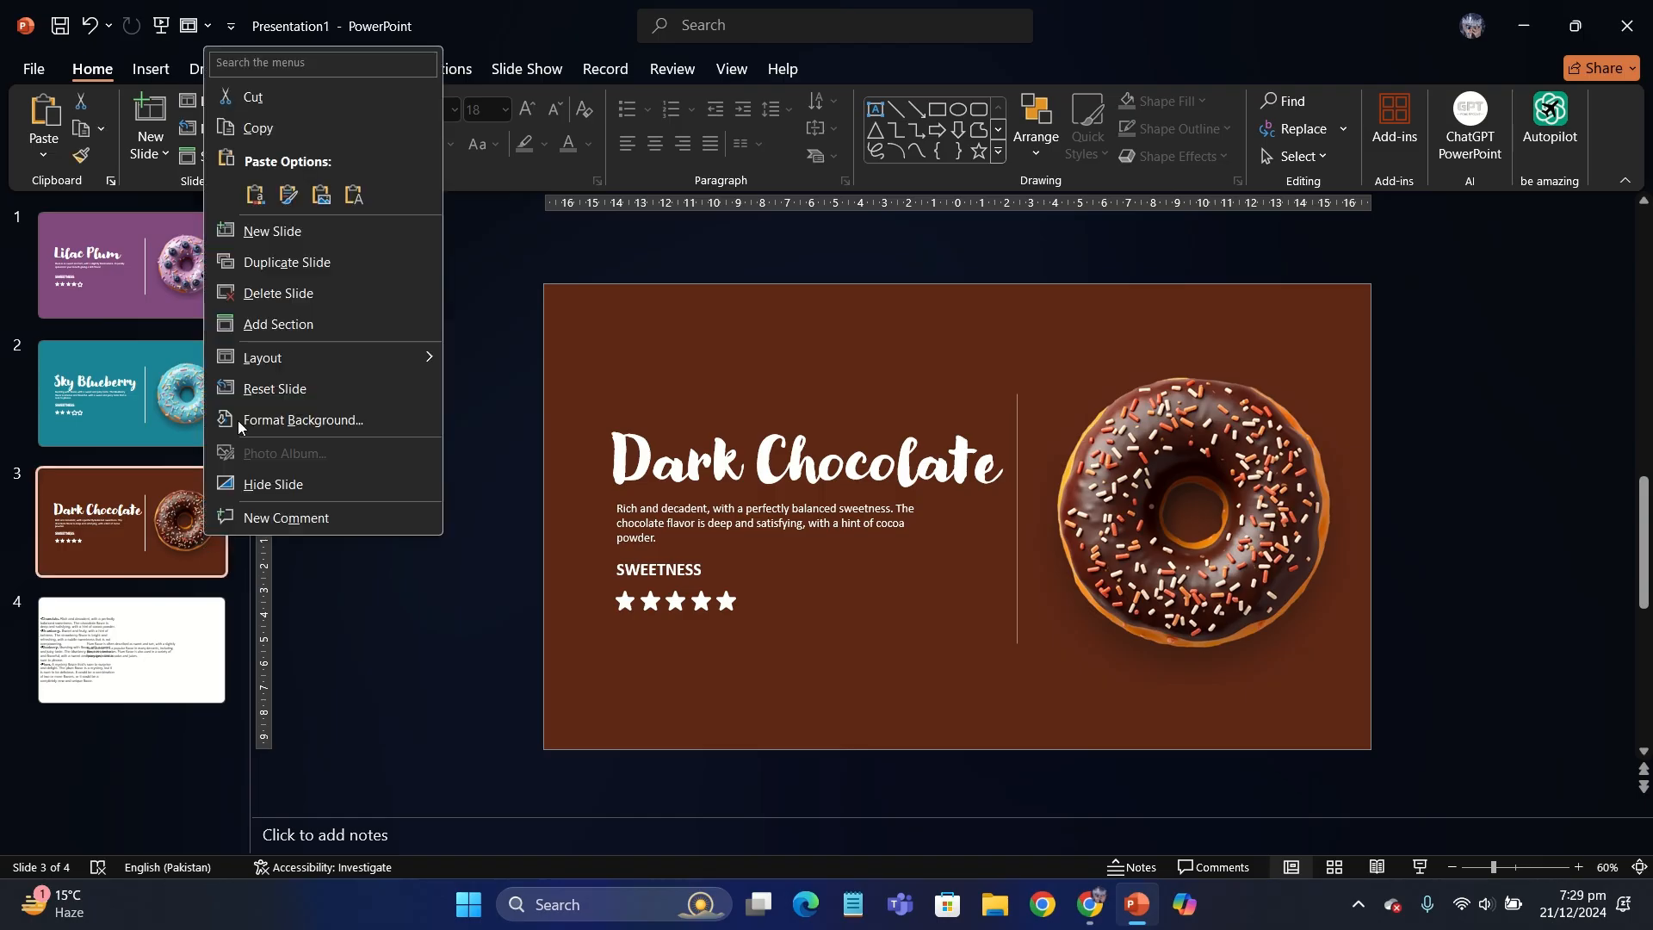
pyautogui.click(285, 264)
pyautogui.click(151, 69)
pyautogui.click(169, 128)
pyautogui.click(222, 220)
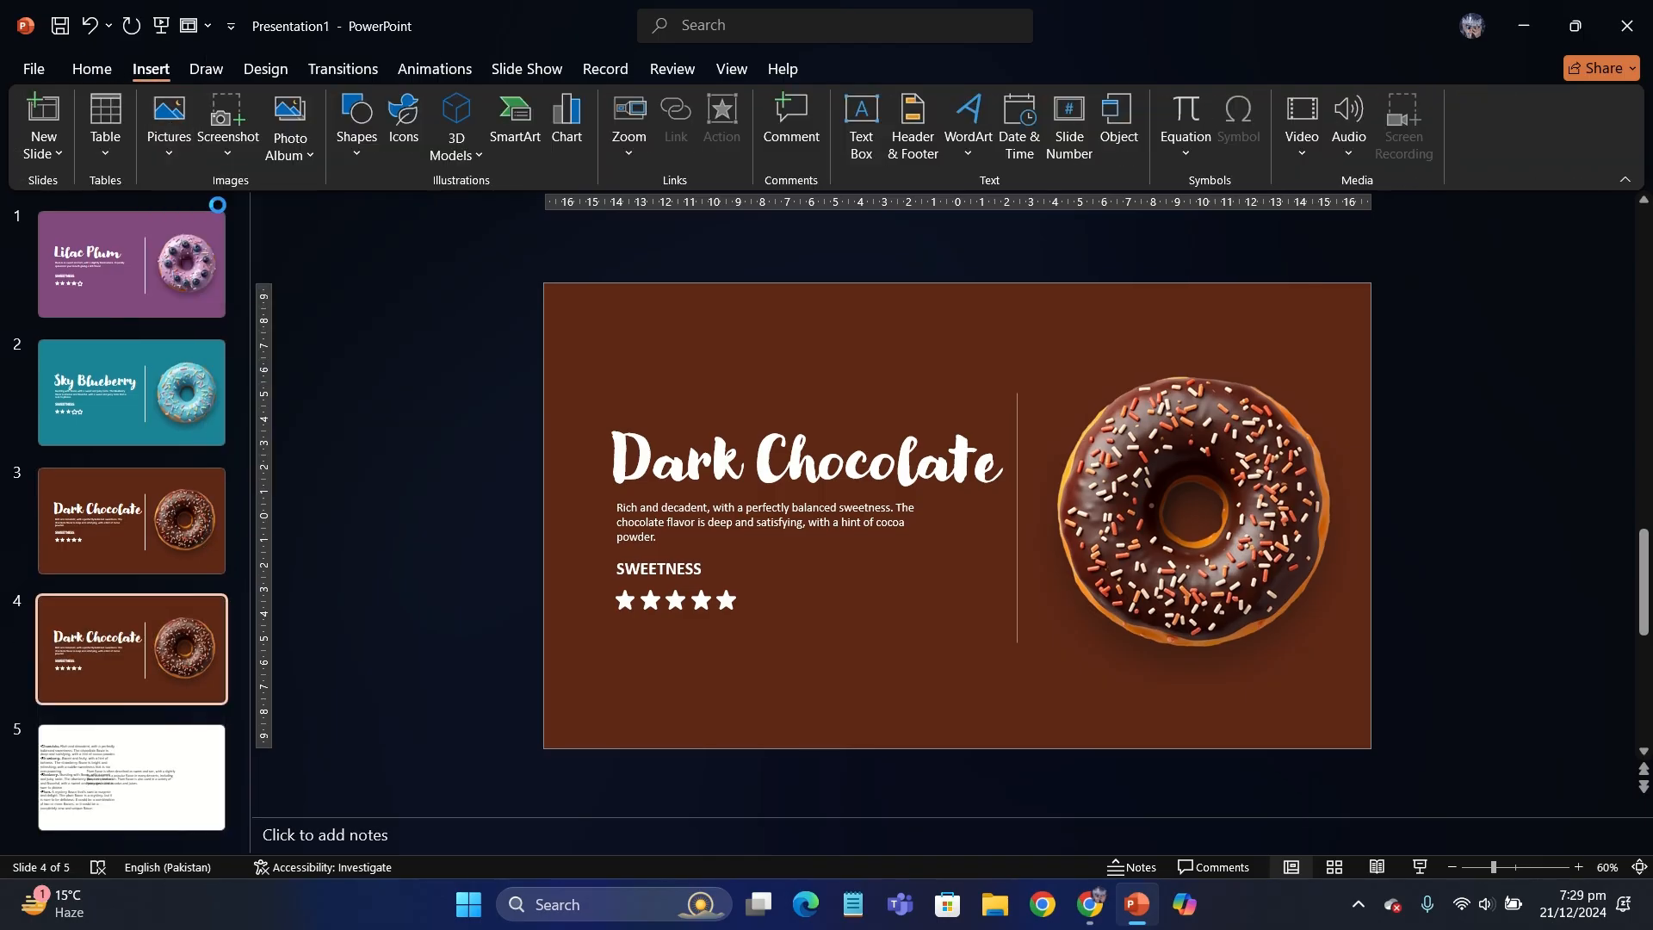
pyautogui.click(298, 348)
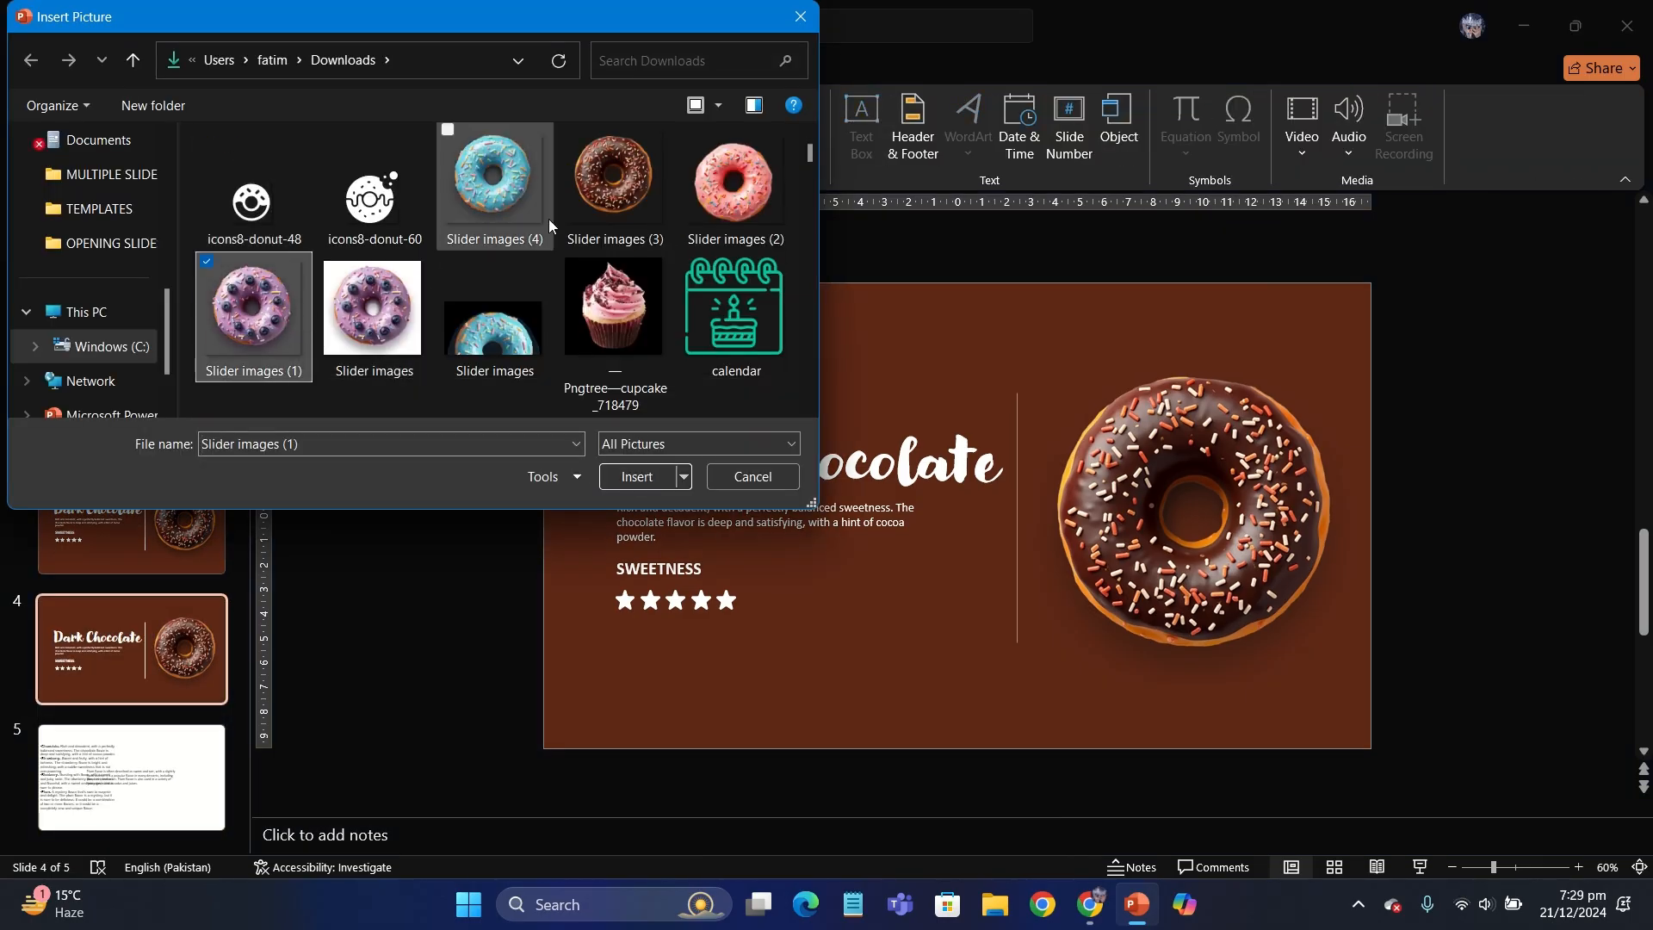
pyautogui.doubleClick(738, 211)
# - Shrink the pink donut picture to match the chocolate donut's size and set it partly beyond the slide edge
pyautogui.moveTo(972, 431); pyautogui.dragTo(1258, 449)
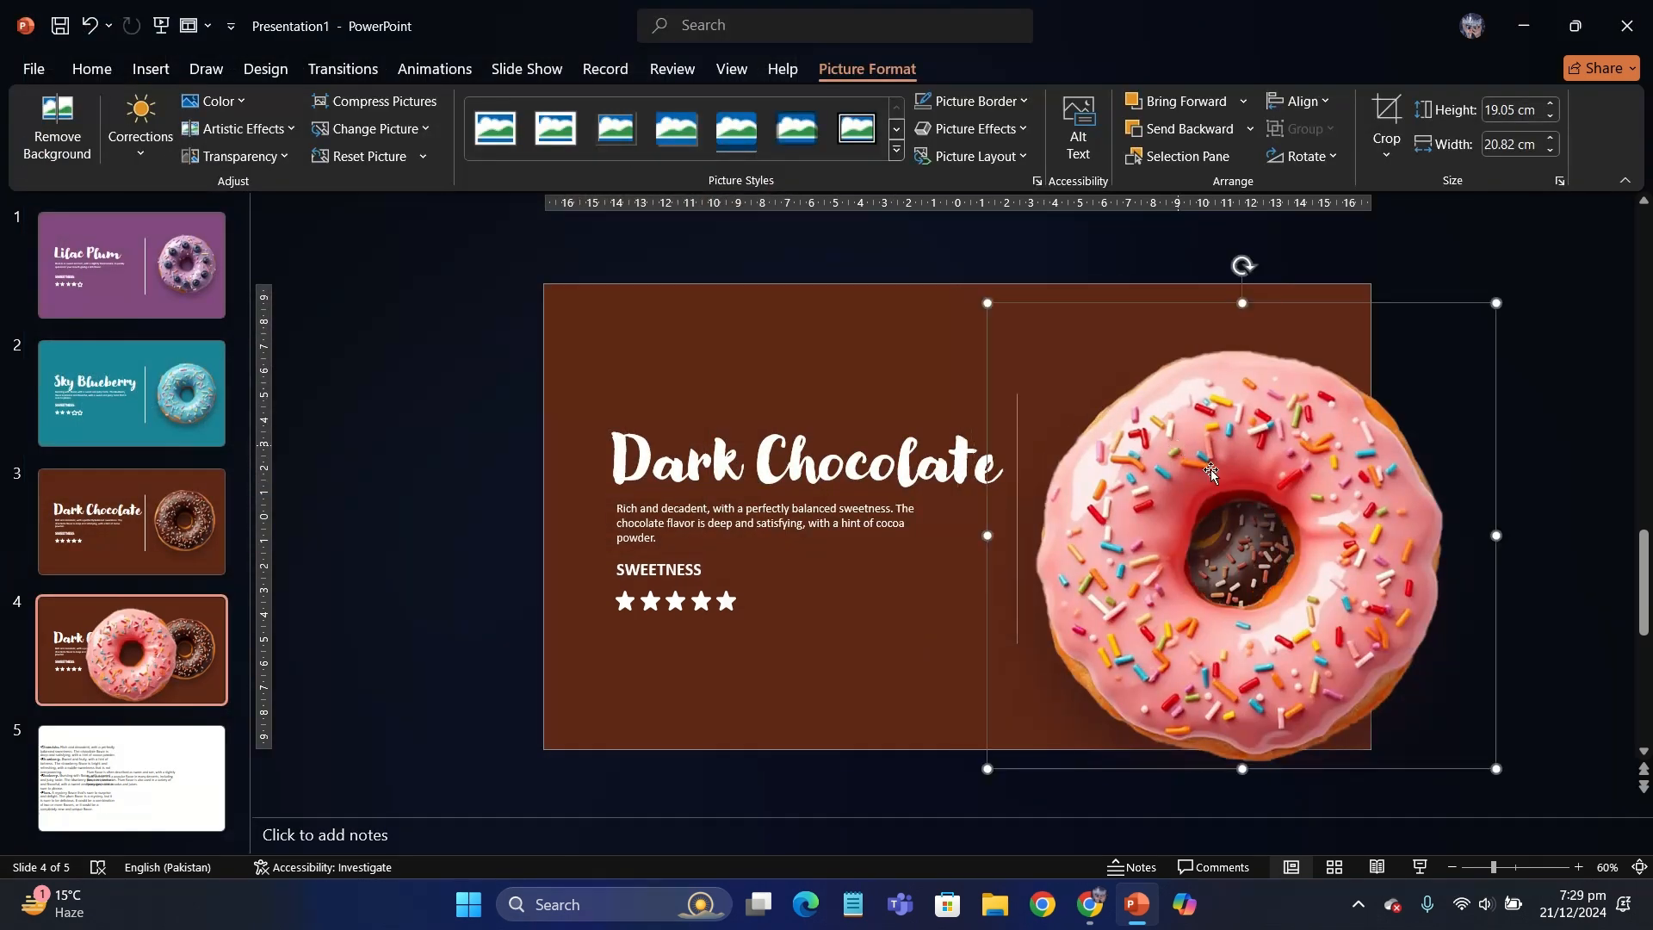
pyautogui.moveTo(1498, 769); pyautogui.dragTo(1404, 684)
pyautogui.moveTo(1294, 627); pyautogui.dragTo(1239, 586)
pyautogui.moveTo(1349, 644); pyautogui.dragTo(1365, 659)
pyautogui.moveTo(1246, 556); pyautogui.dragTo(1246, 552)
pyautogui.moveTo(1312, 441); pyautogui.dragTo(1491, 441)
# - Delete the chocolate donut picture from the fourth slide and place the pink donut in its position
pyautogui.click(1178, 469)
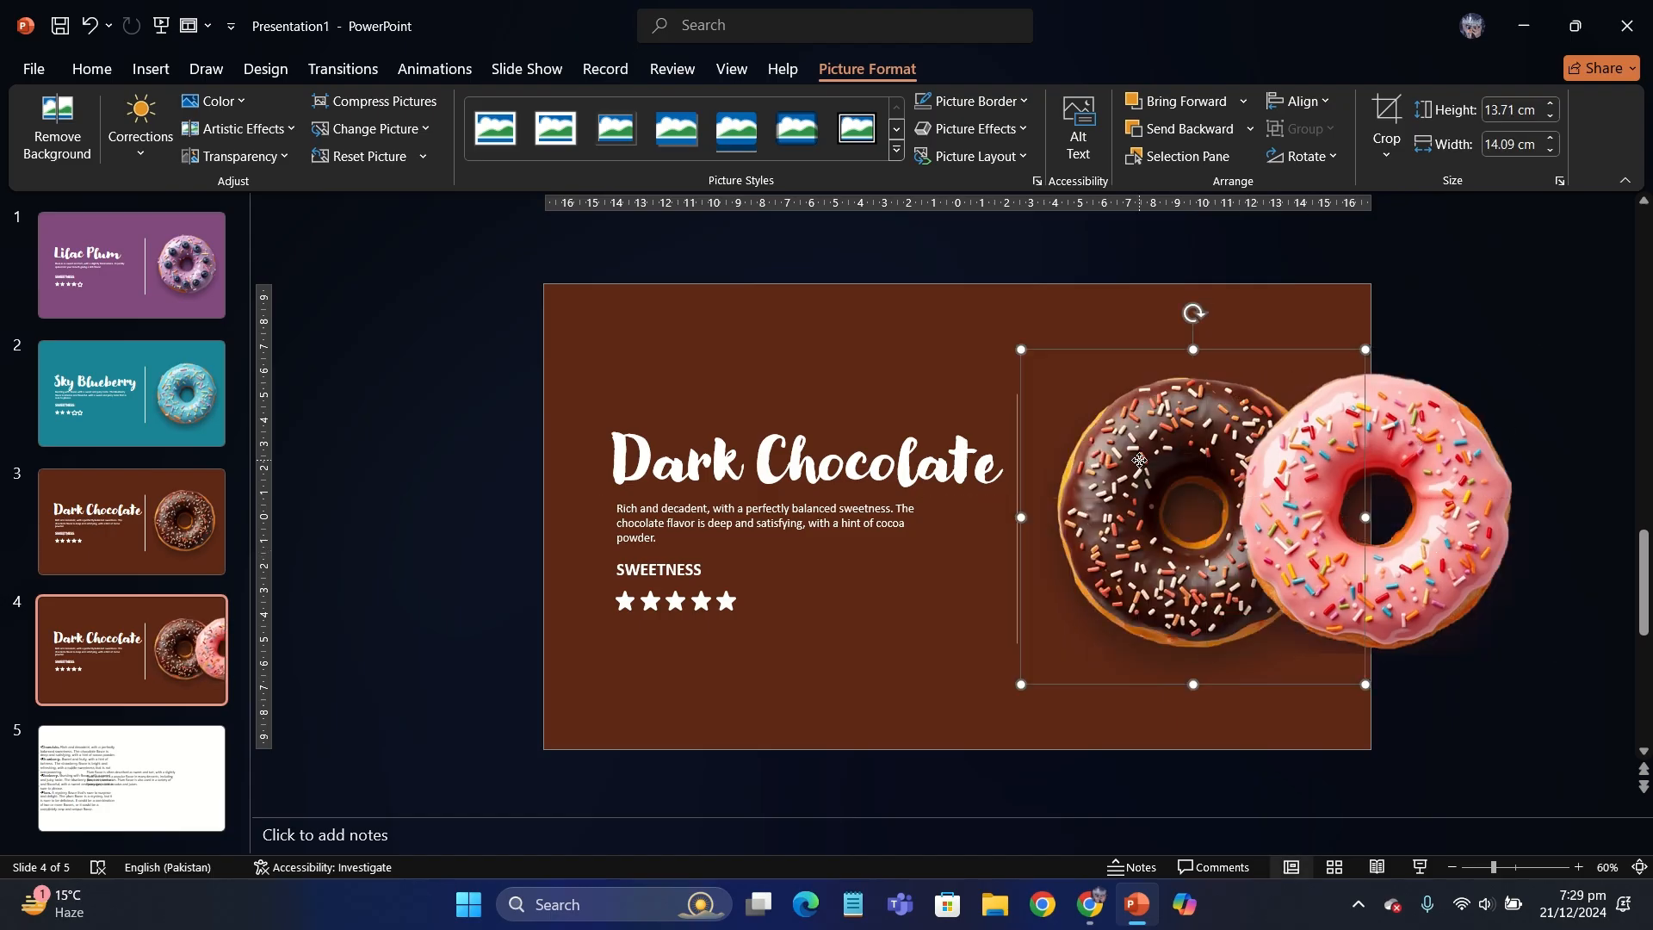
pyautogui.press('Delete')
pyautogui.moveTo(1278, 498); pyautogui.dragTo(1092, 493)
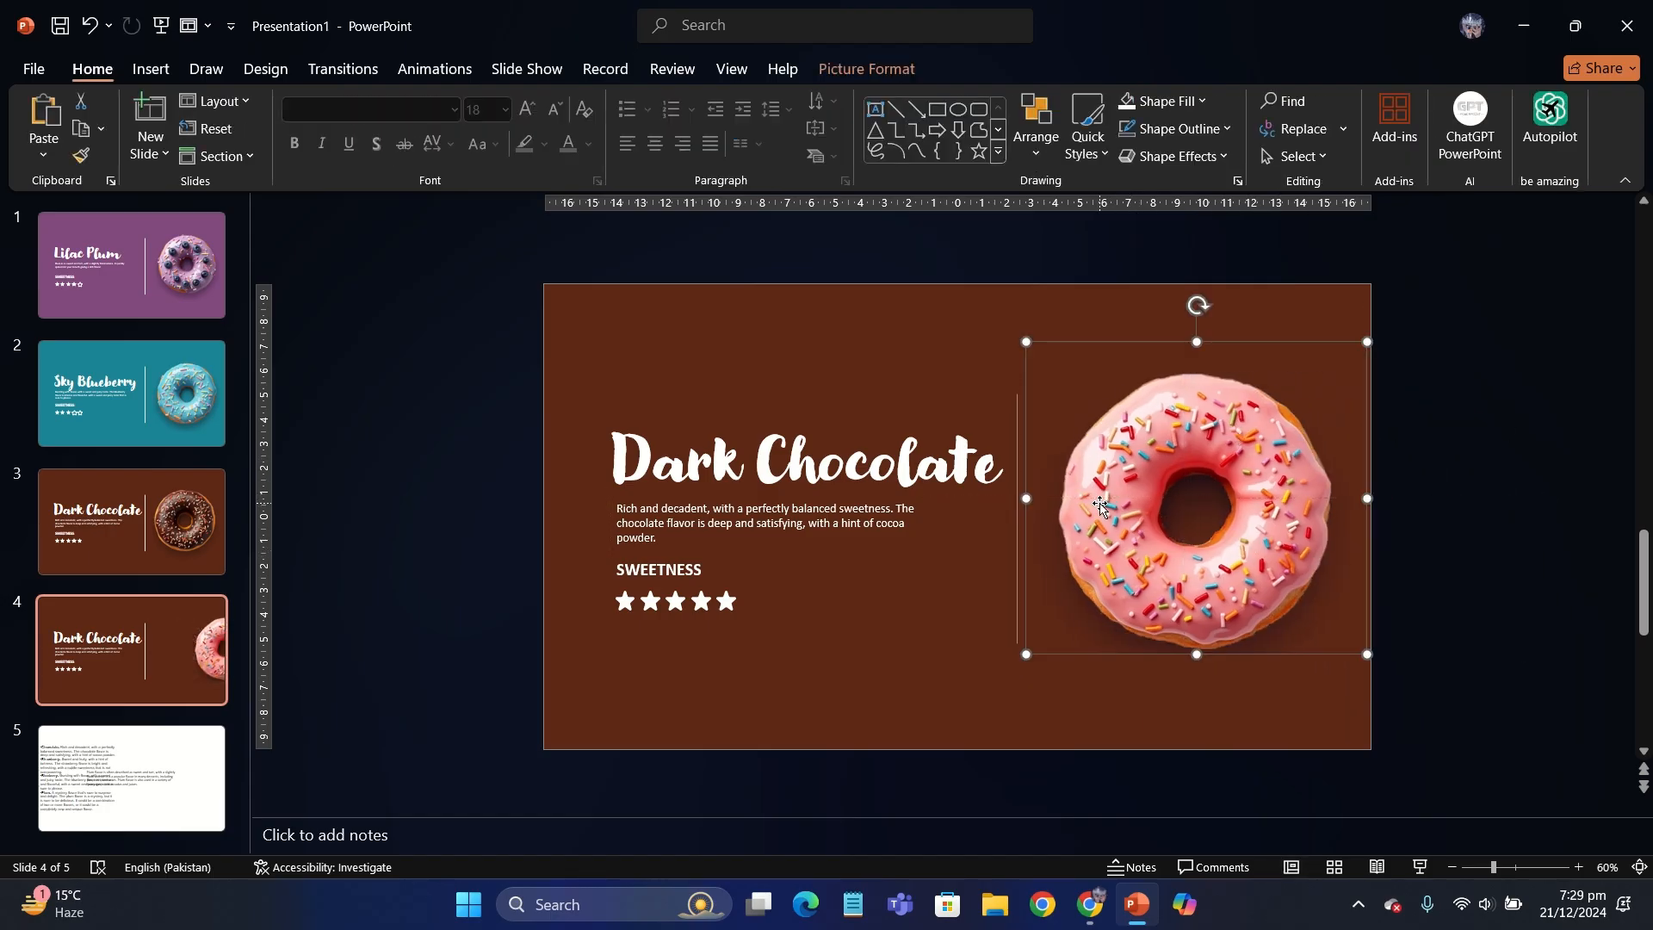
pyautogui.click(1521, 655)
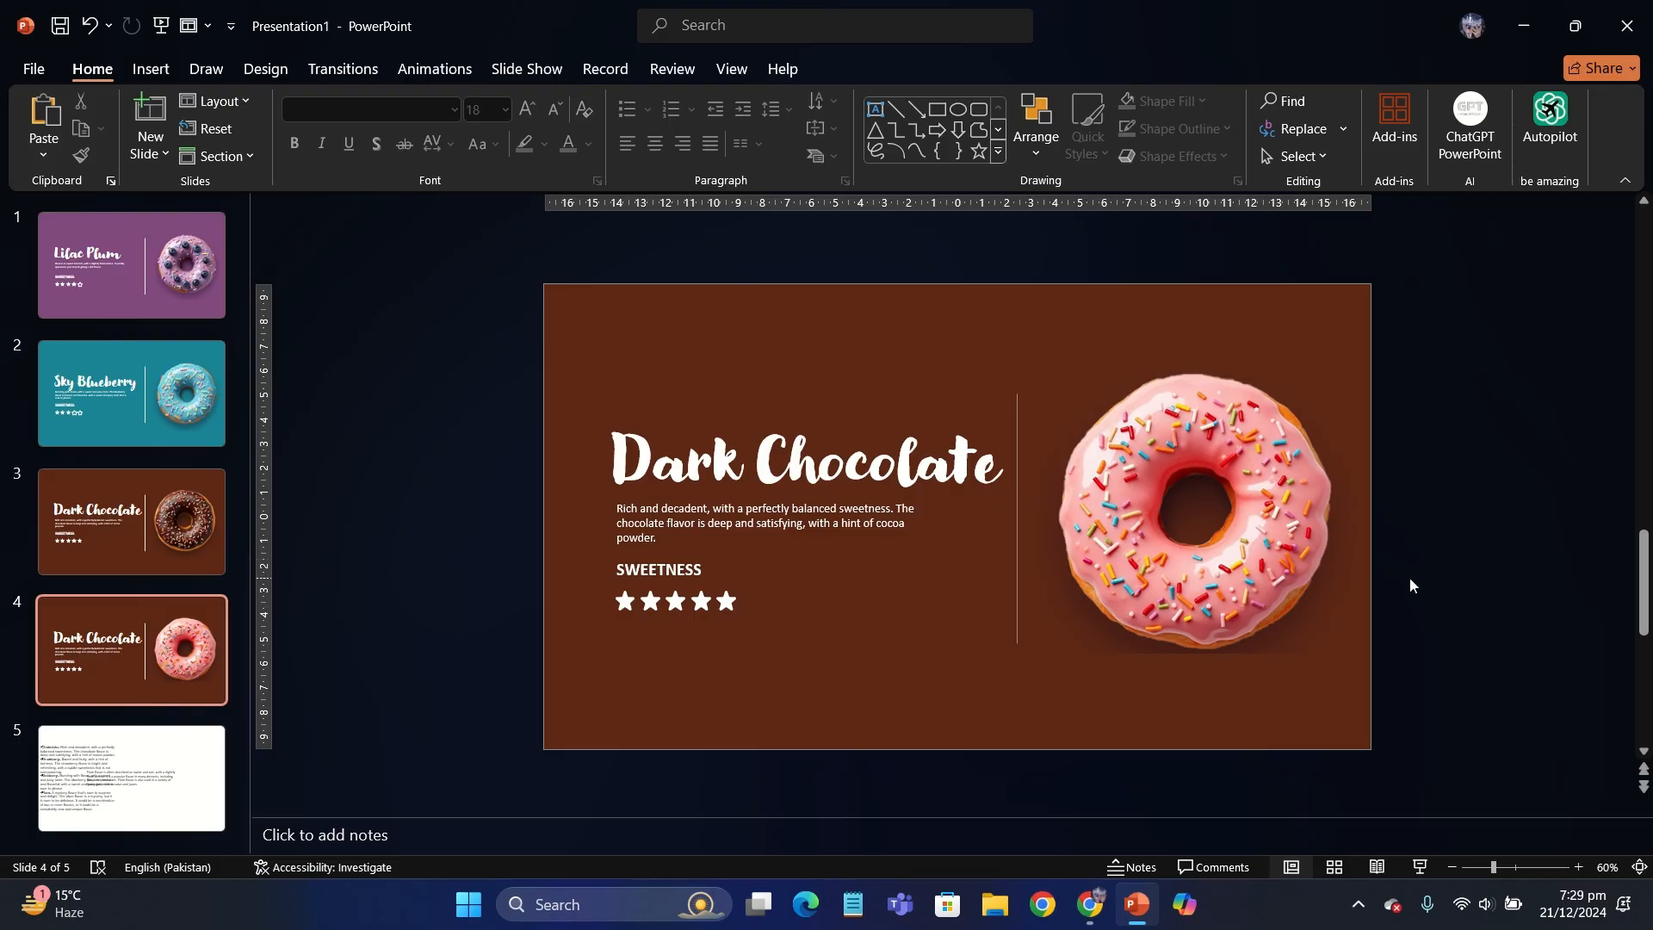
# - Set the fourth slide's background to a solid light pink sampled from the pink donut picture
pyautogui.rightClick(902, 354)
pyautogui.click(1032, 611)
pyautogui.click(1594, 479)
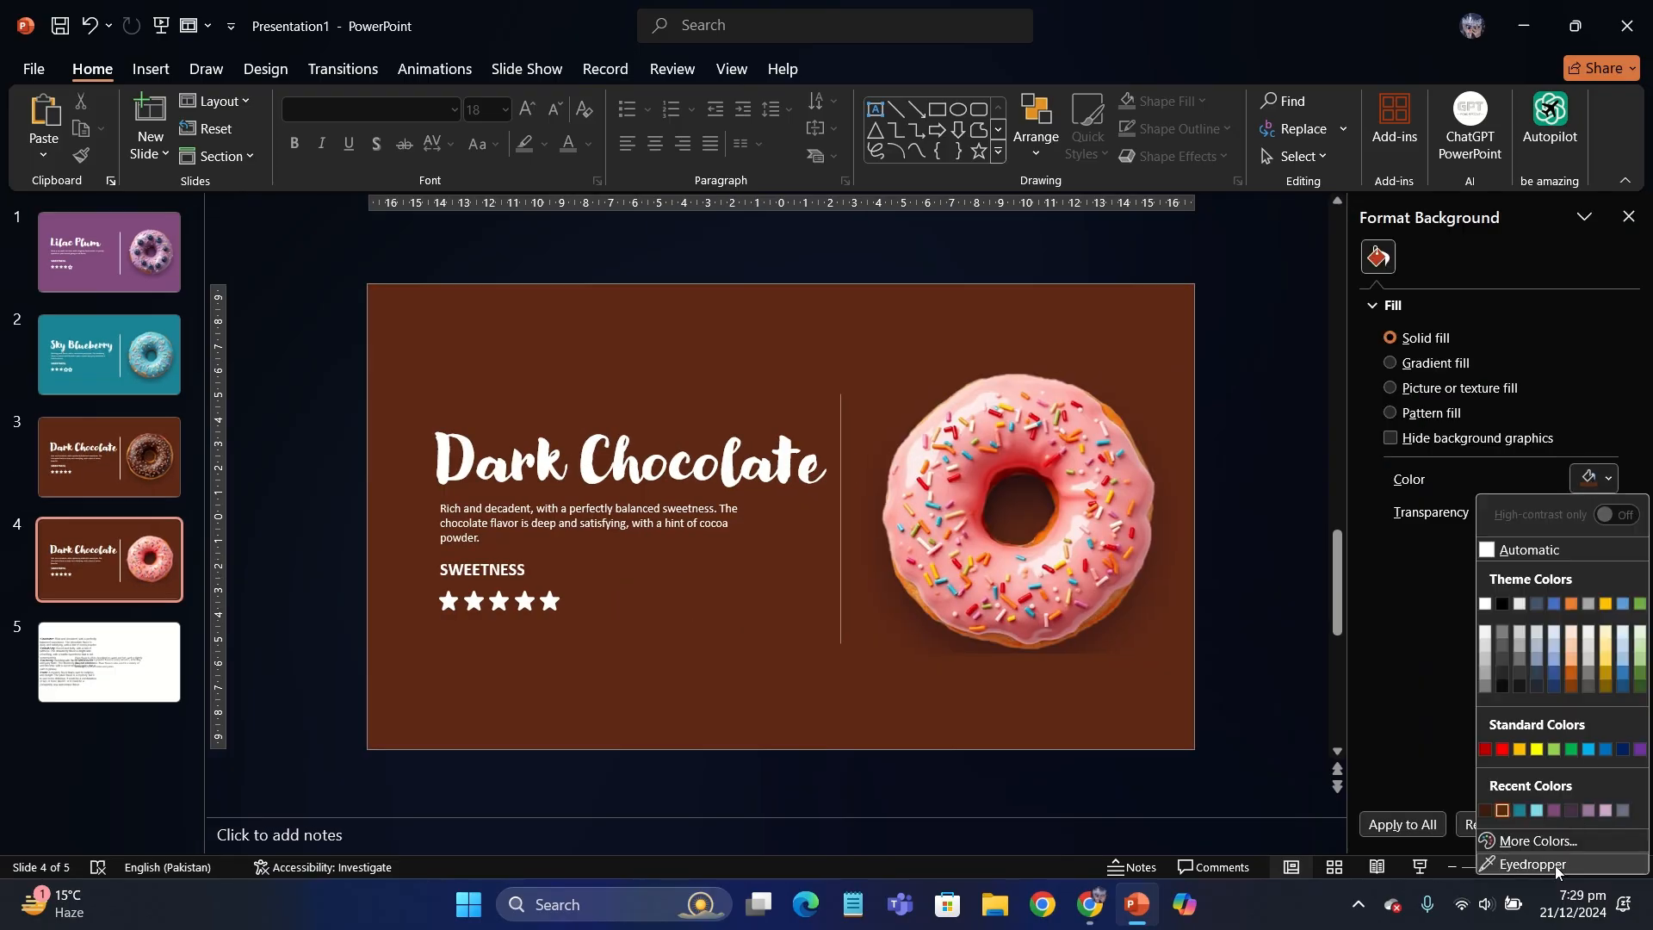
pyautogui.click(1533, 864)
pyautogui.click(1075, 502)
# - Adjust the fourth slide's background to a stronger coral shade using a custom color
pyautogui.click(1595, 479)
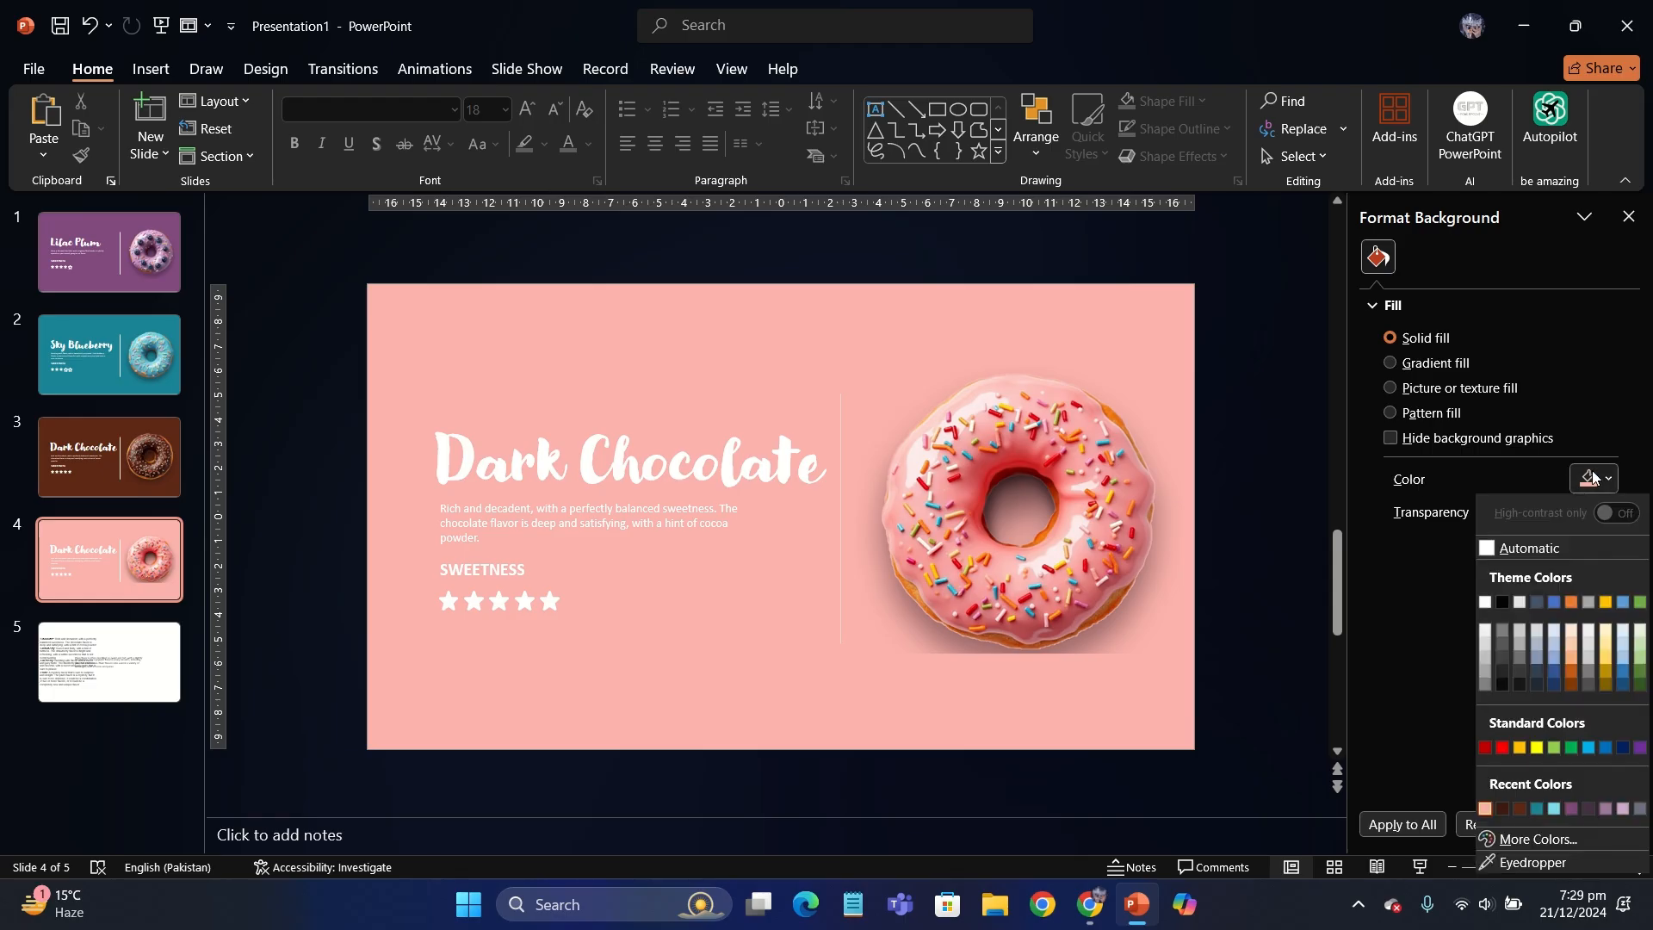
pyautogui.click(1522, 840)
pyautogui.moveTo(867, 340)
pyautogui.mouseDown()
pyautogui.moveTo(860, 379)
pyautogui.moveTo(860, 362)
pyautogui.mouseUp()
pyautogui.click(918, 272)
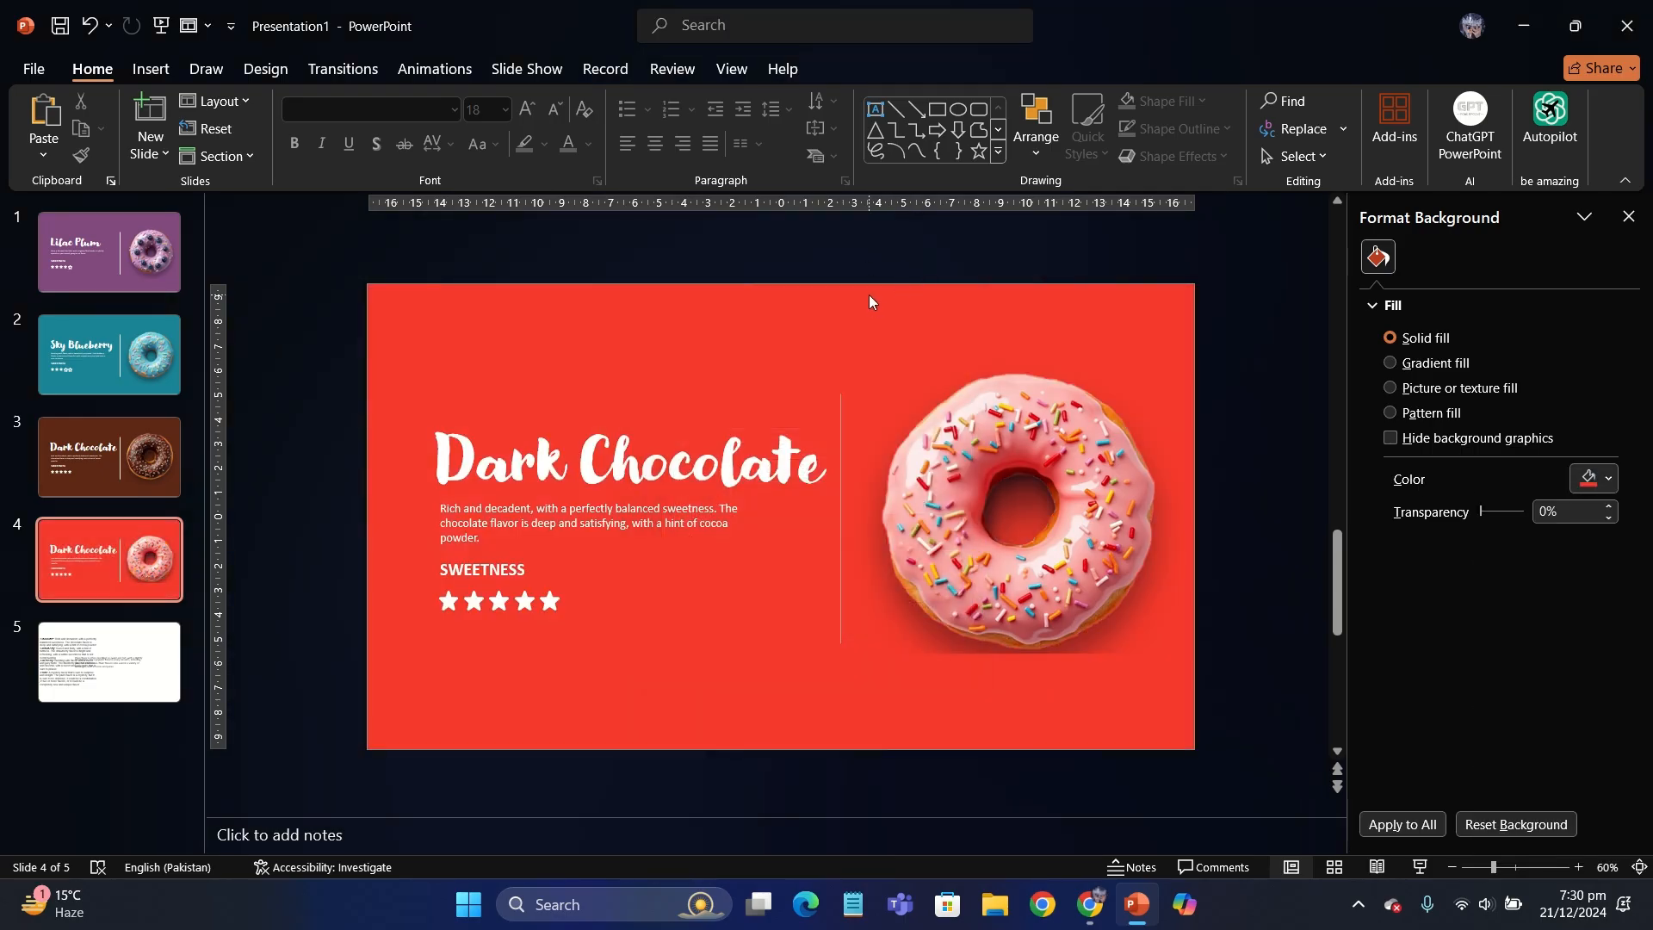
pyautogui.click(1592, 479)
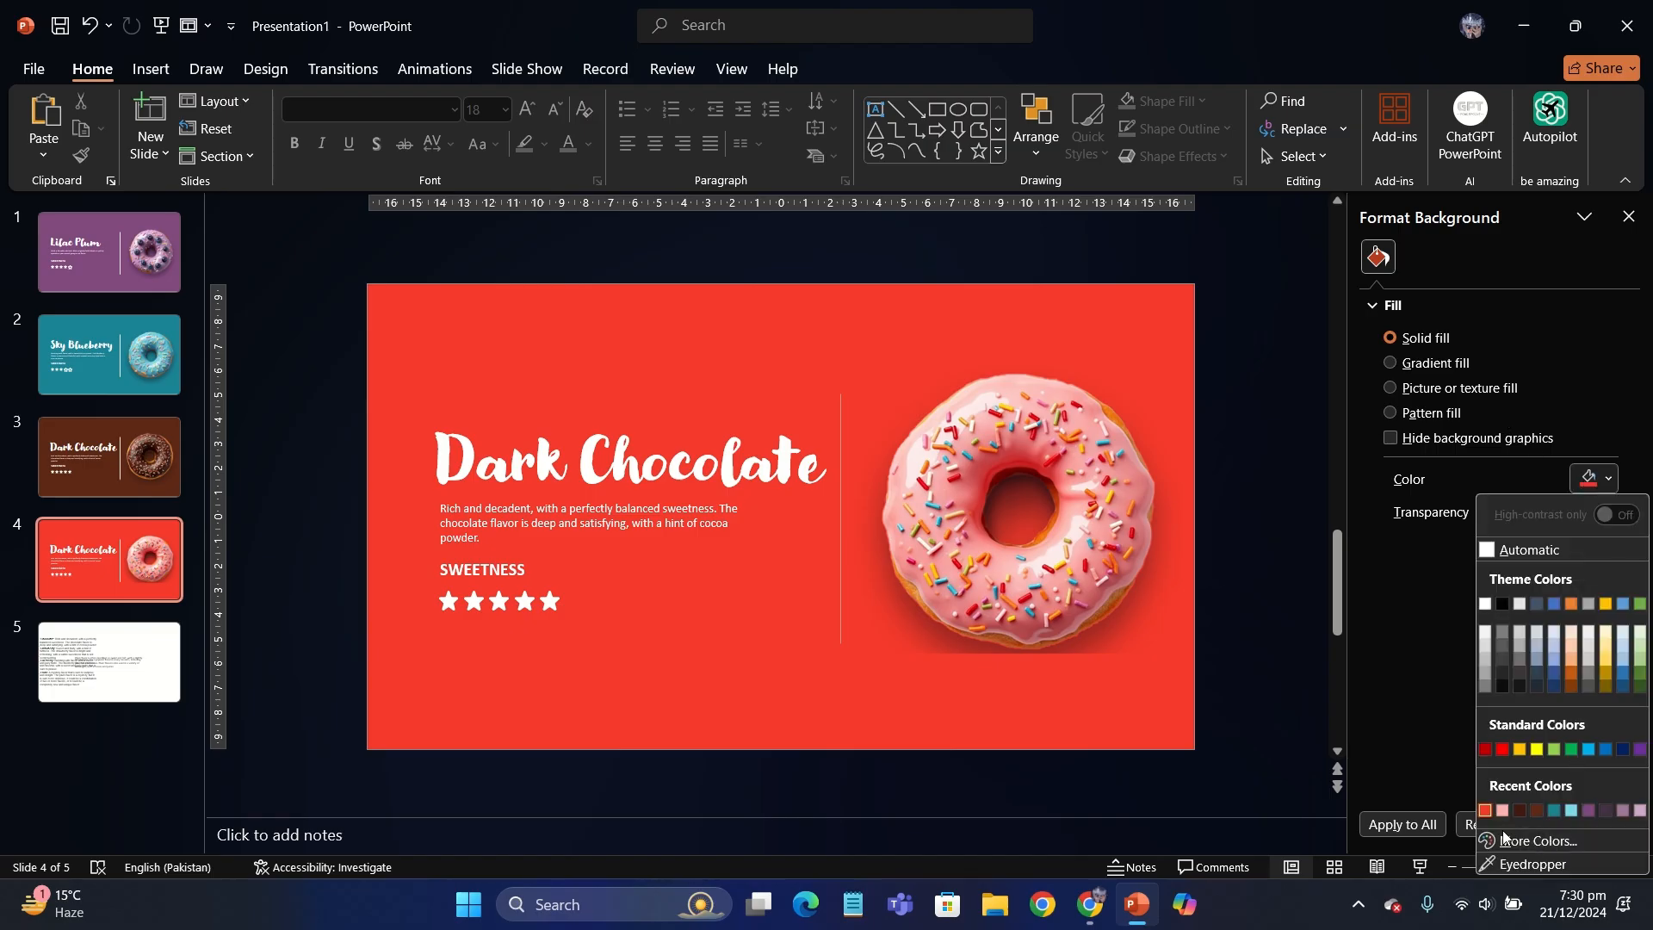
pyautogui.click(1537, 840)
pyautogui.moveTo(866, 343)
pyautogui.mouseDown()
pyautogui.moveTo(864, 391)
pyautogui.moveTo(866, 349)
pyautogui.mouseUp()
pyautogui.click(932, 270)
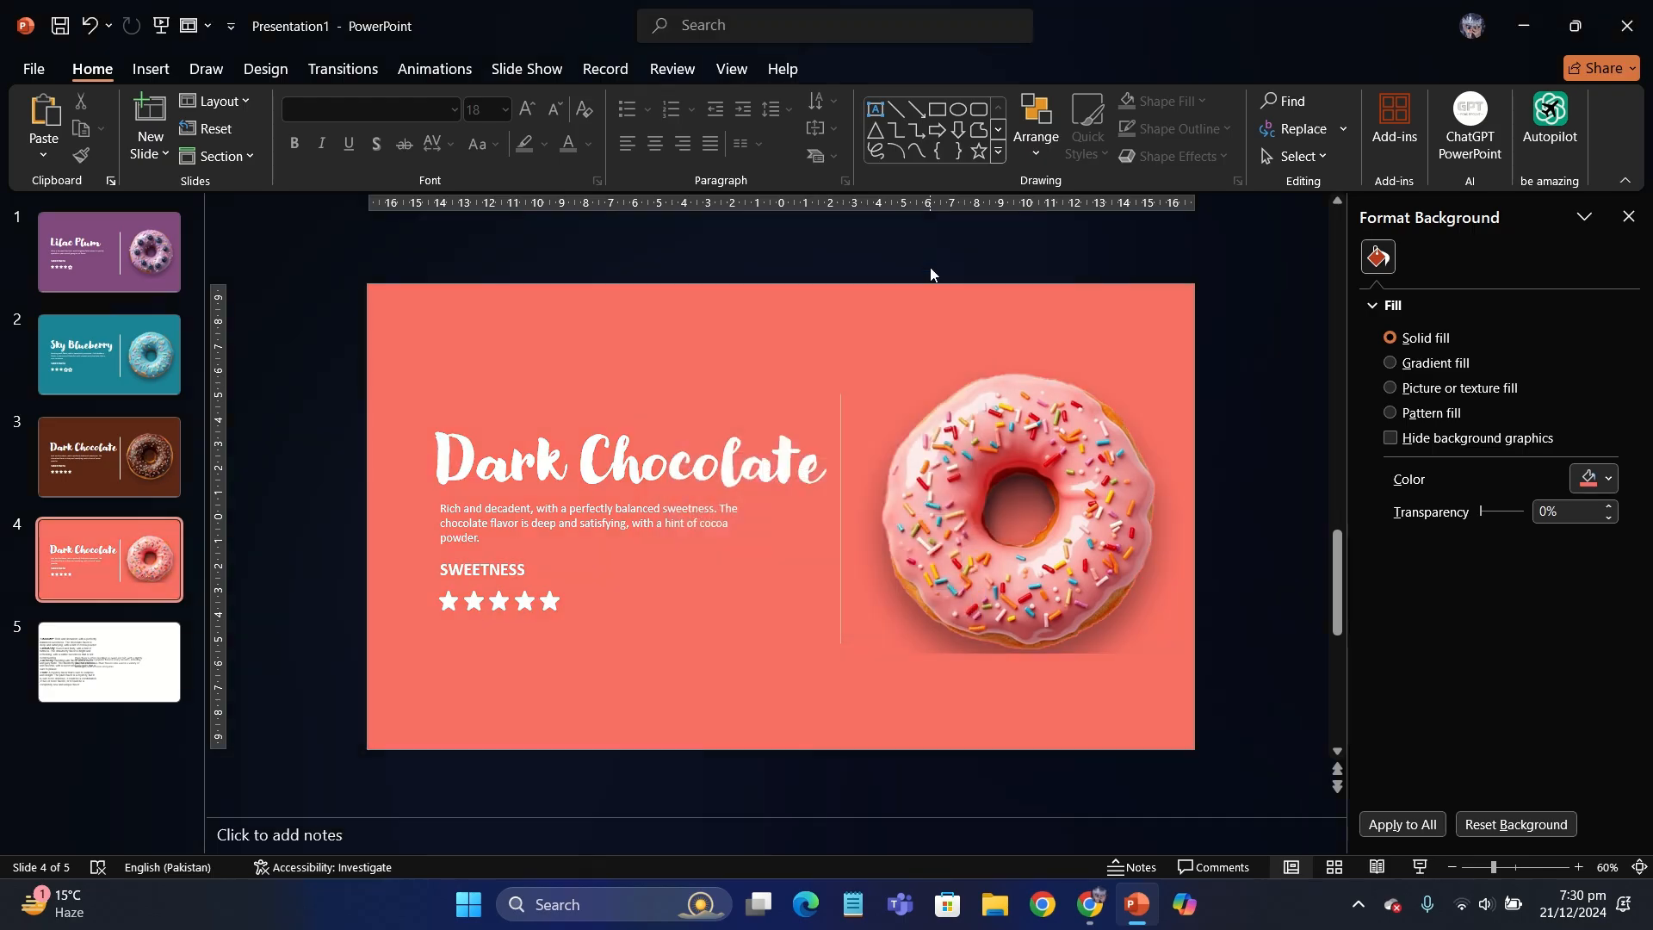
pyautogui.click(1639, 214)
# - Change the fourth slide's title to "Strawberry" and widen its text box
pyautogui.tripleClick(837, 436)
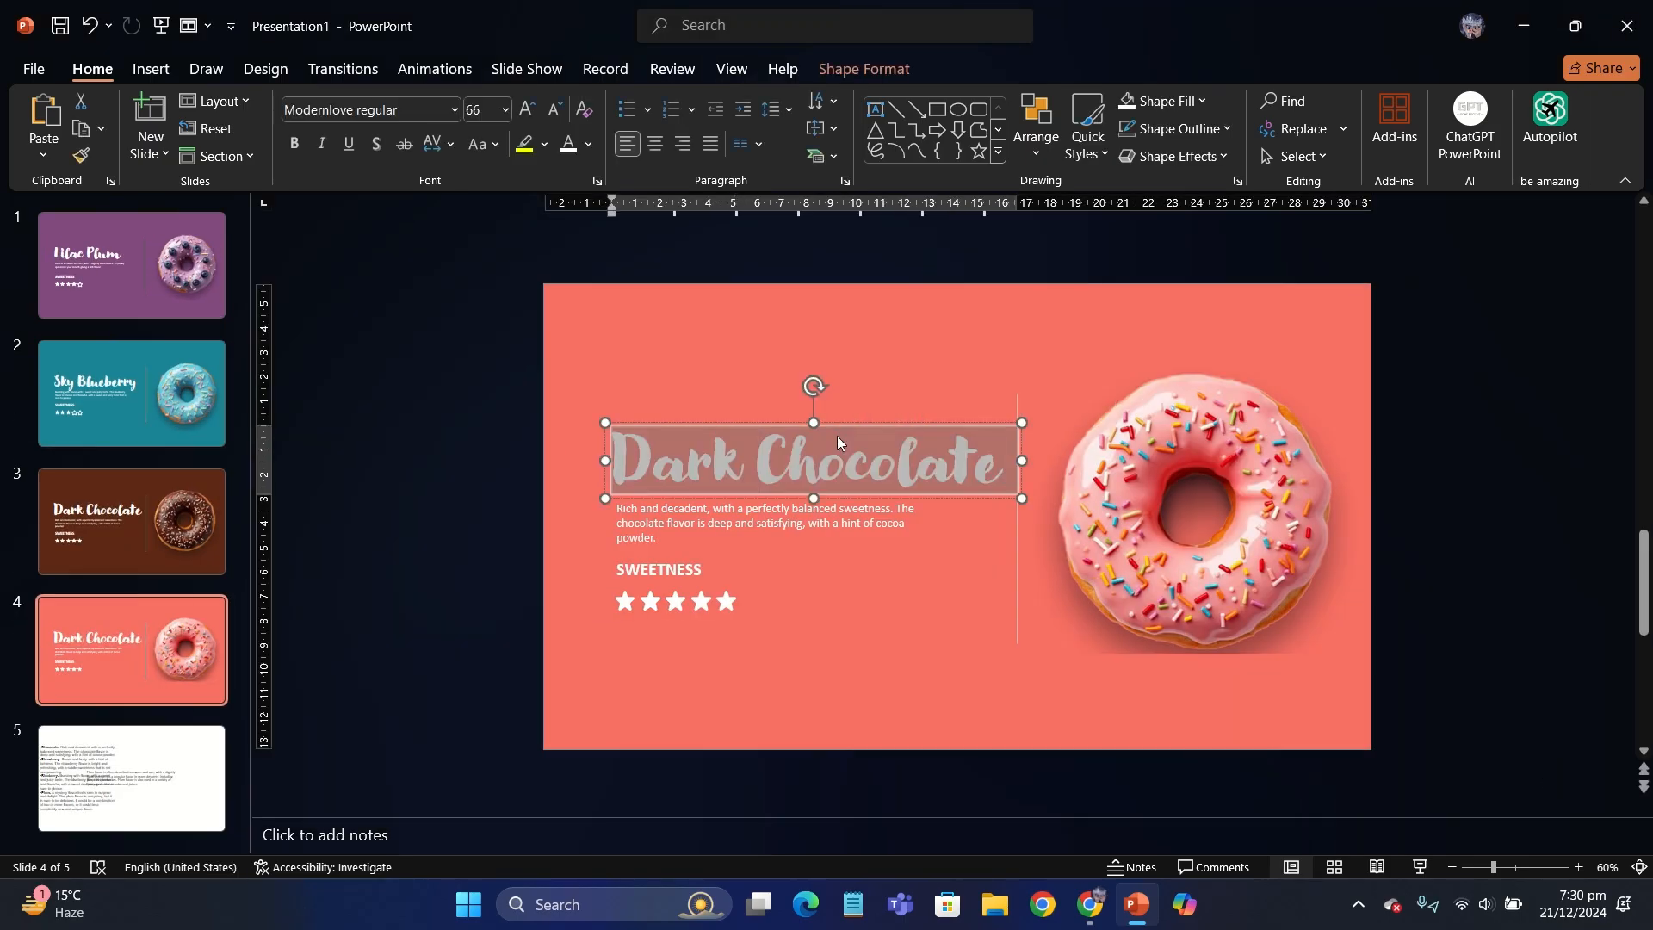
pyautogui.write('Sweet Stra')
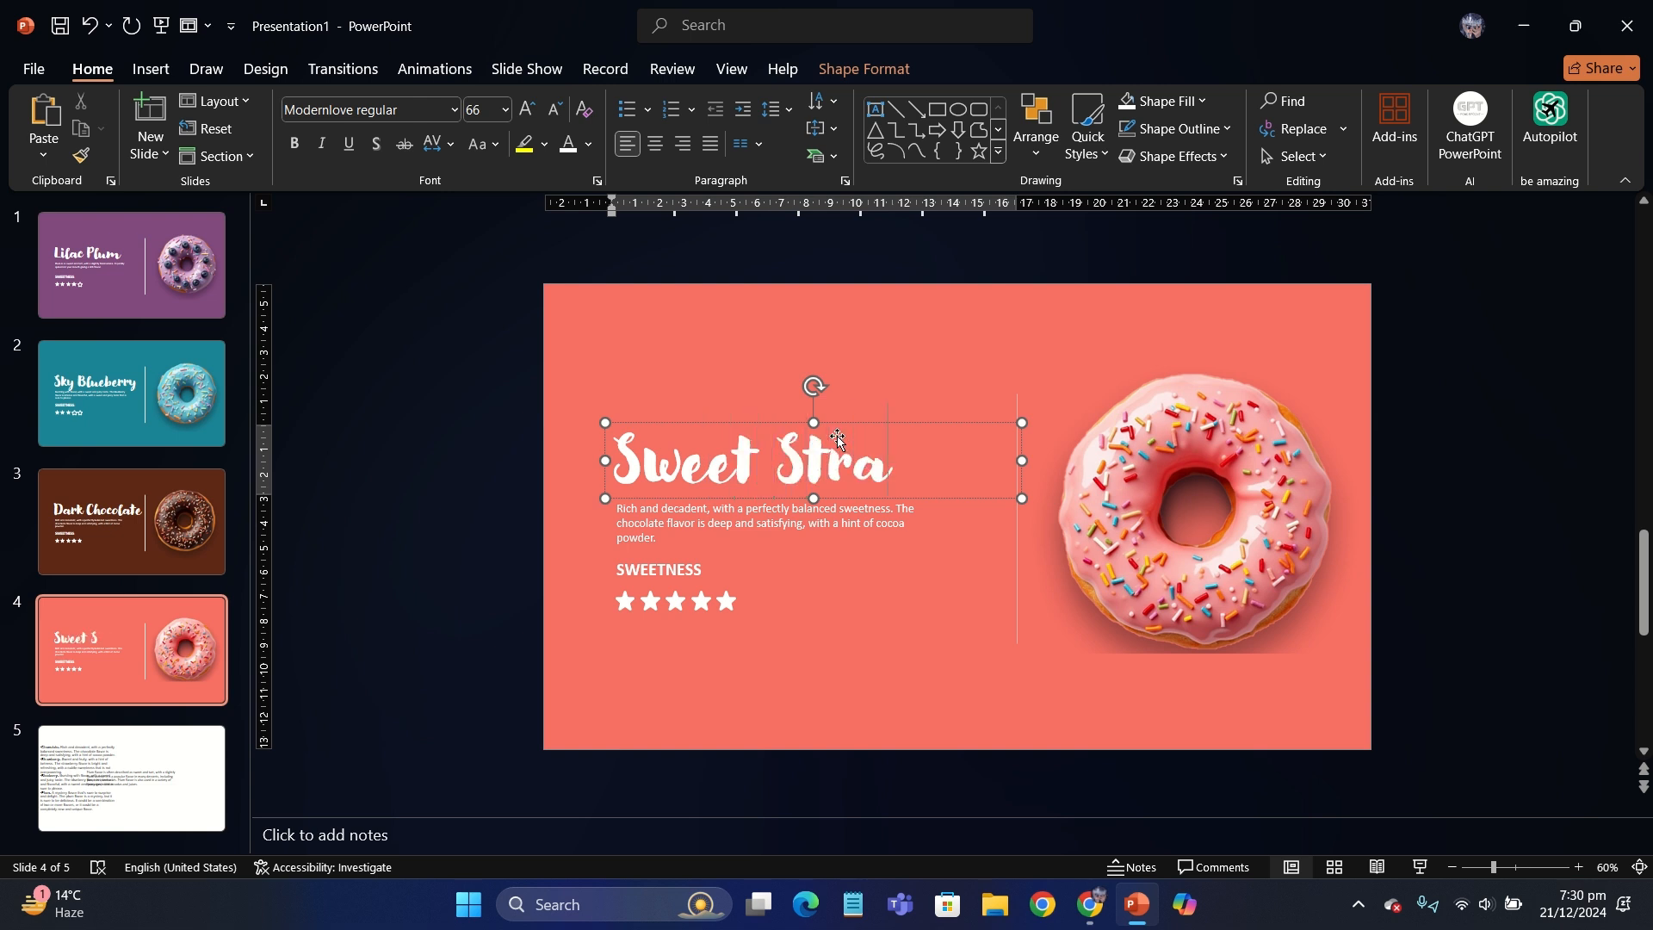
pyautogui.write('wberry')
pyautogui.moveTo(1023, 493); pyautogui.dragTo(1104, 489)
pyautogui.press('Delete')
pyautogui.press('BackSpace')
pyautogui.press('BackSpace')
pyautogui.press('BackSpace')
pyautogui.press('BackSpace')
pyautogui.press('BackSpace')
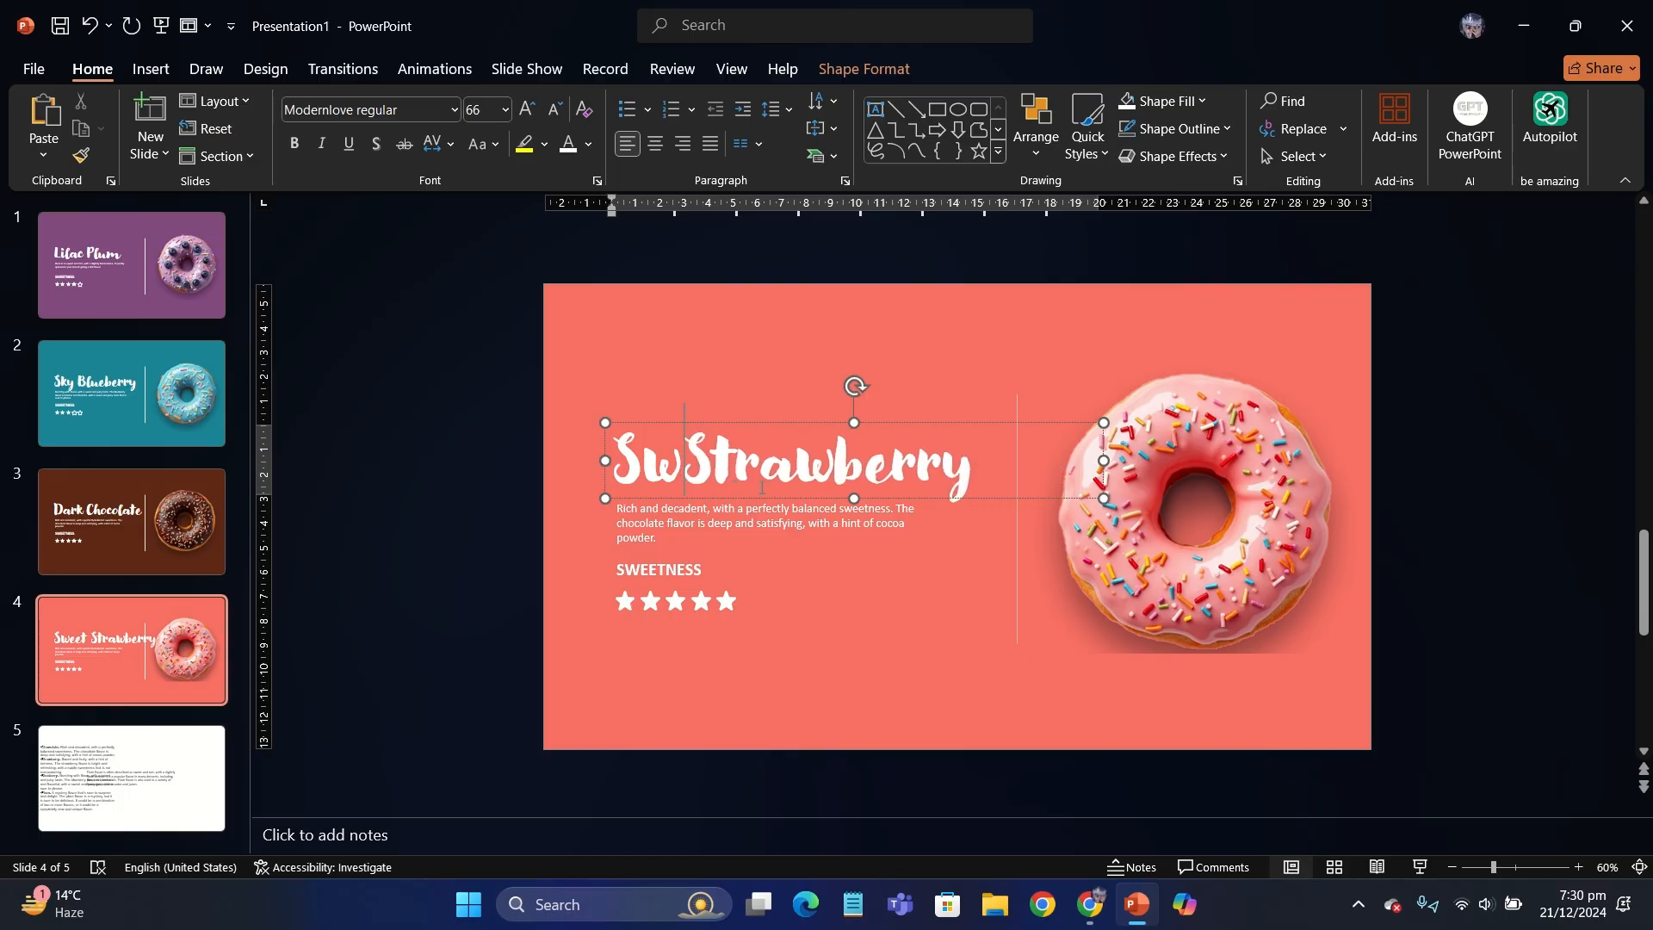
# - Replace the fourth slide's description with the Strawberry flavor text copied from the notes slide, starting at "Sweet and fruity" and pasted as text only
pyautogui.click(749, 523)
pyautogui.click(168, 788)
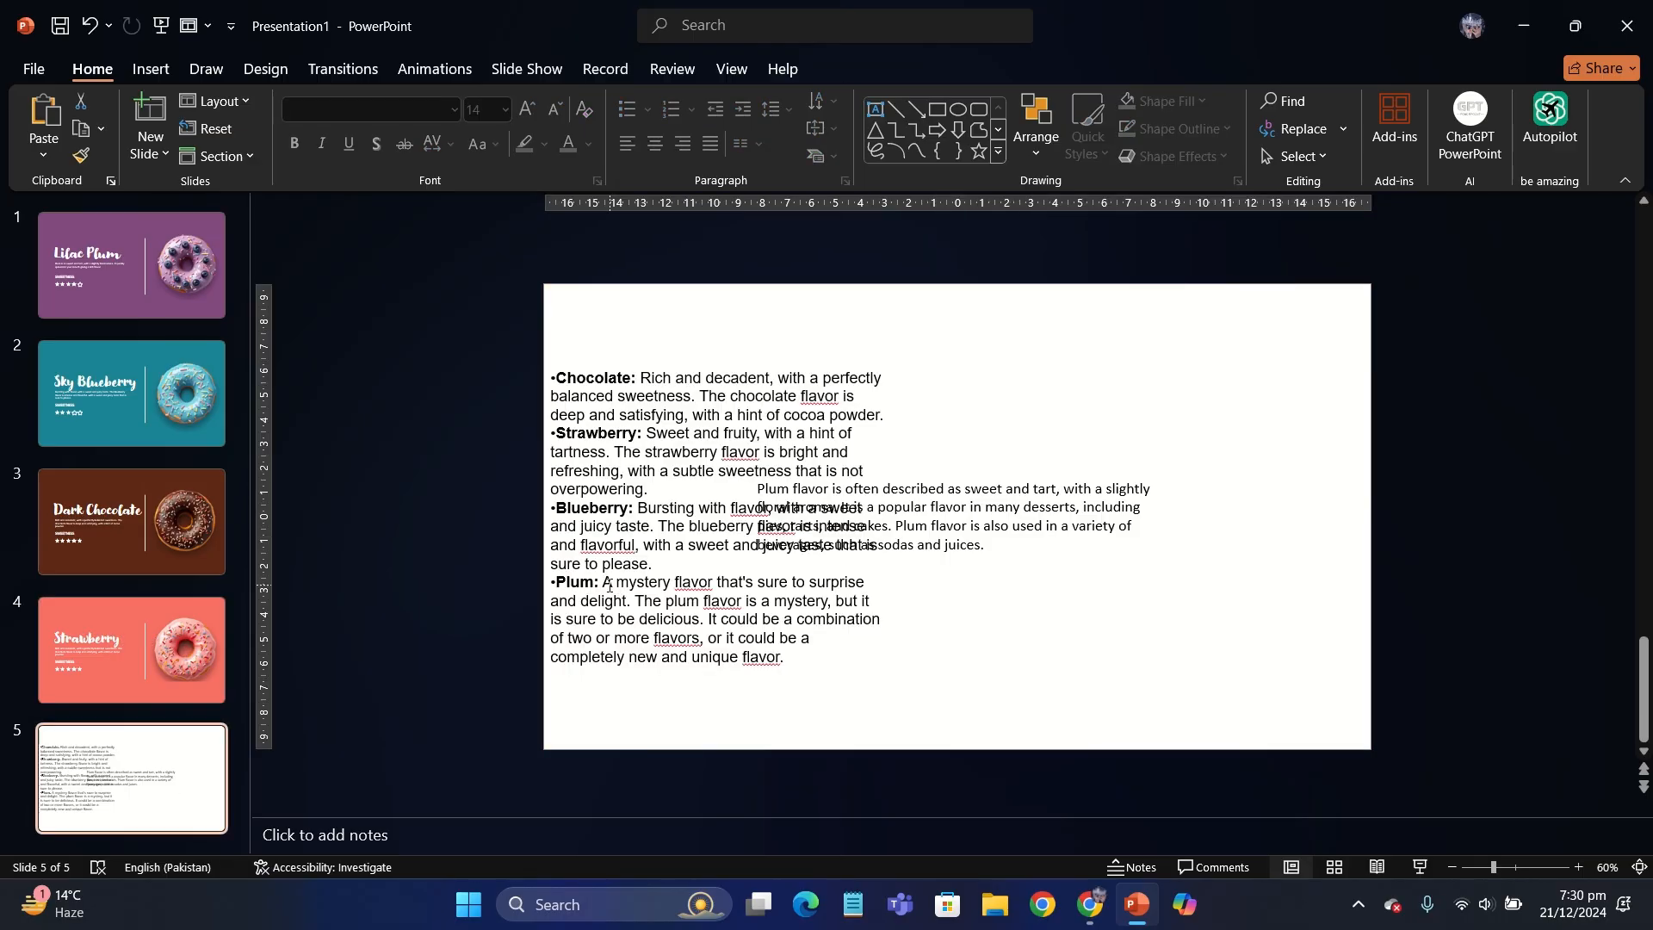
pyautogui.click(628, 396)
pyautogui.moveTo(646, 433); pyautogui.dragTo(648, 490)
pyautogui.hotkey('ctrl', 'c')
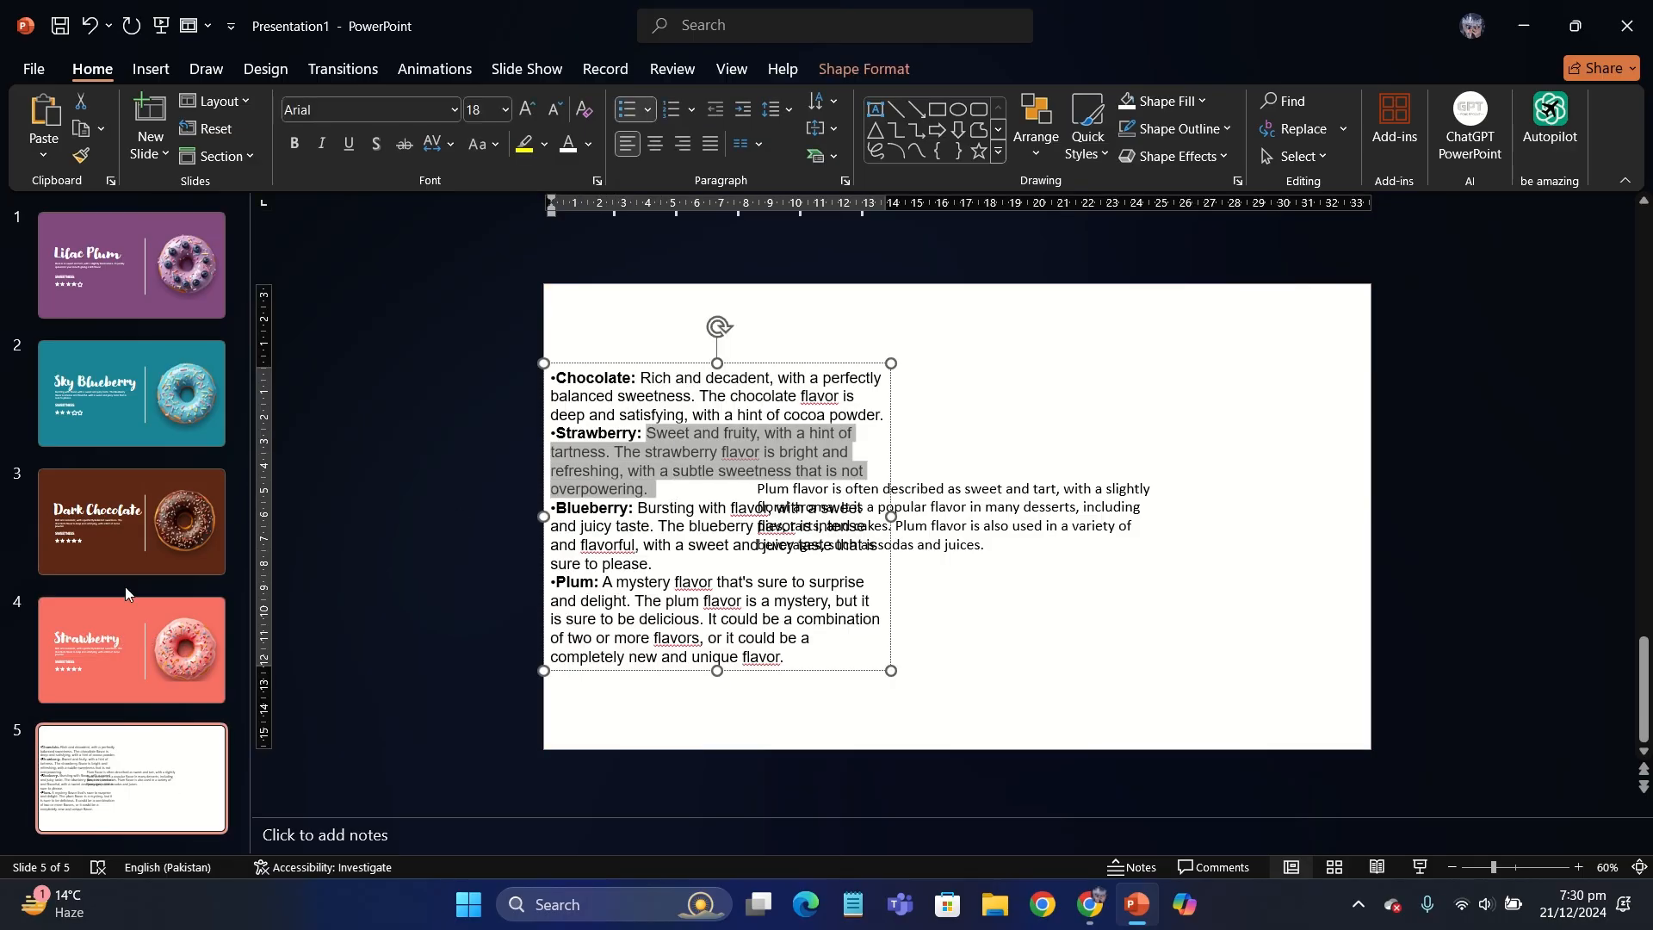
pyautogui.click(131, 620)
pyautogui.tripleClick(656, 525)
pyautogui.hotkey('ctrl', 'v')
pyautogui.click(765, 561)
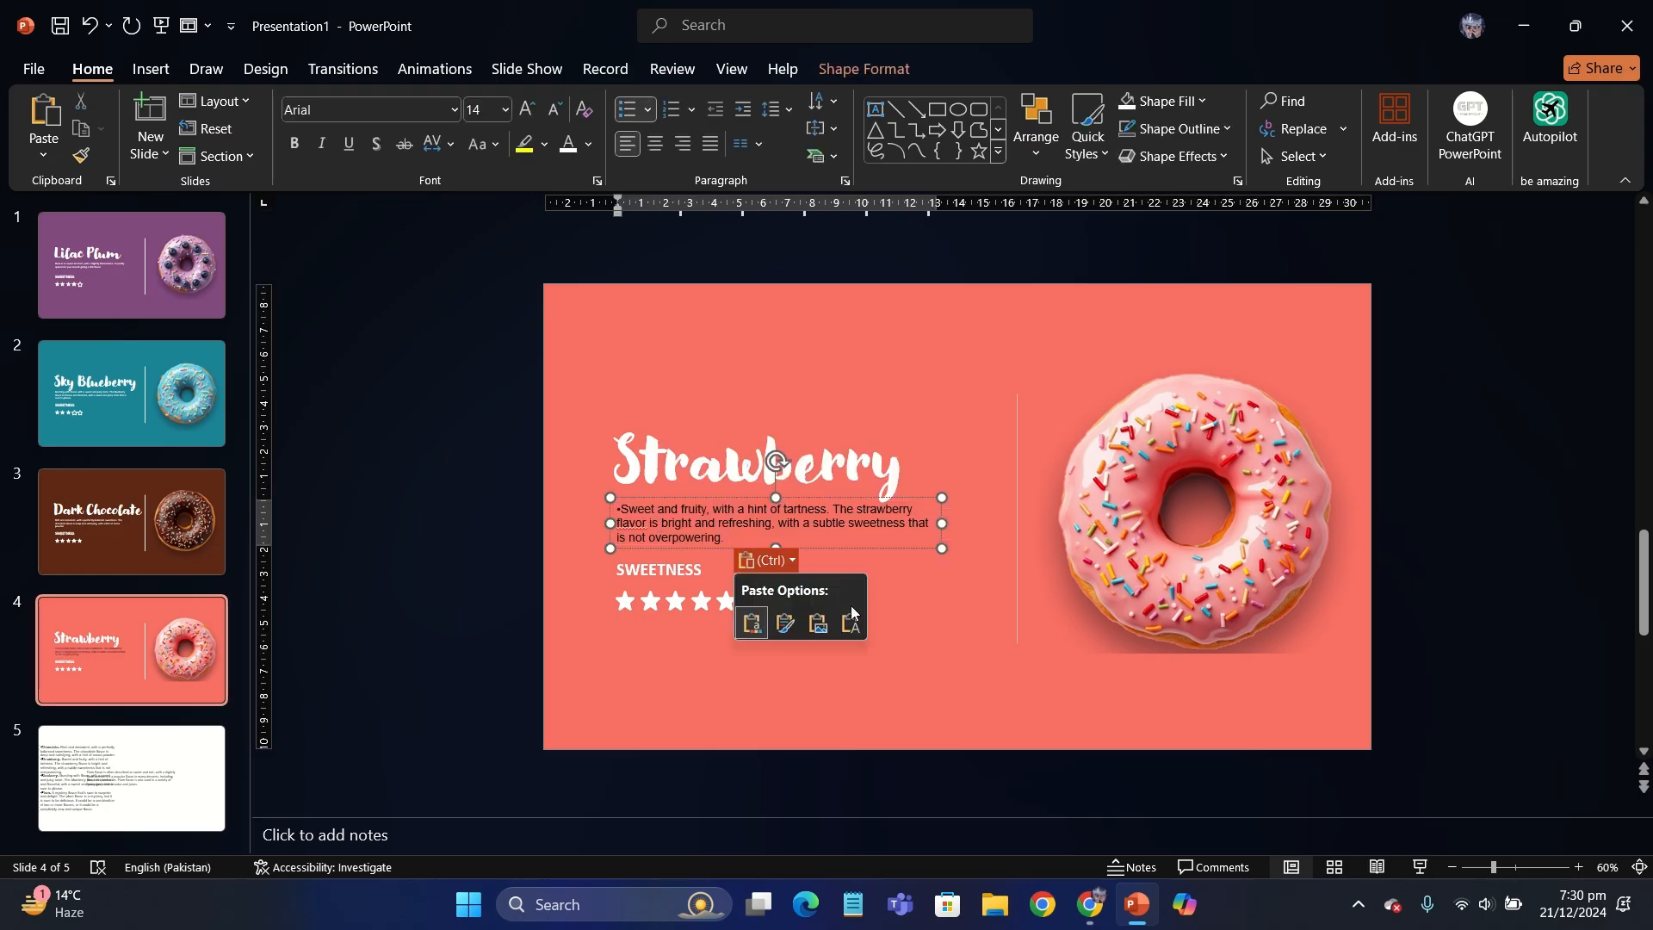
pyautogui.click(852, 623)
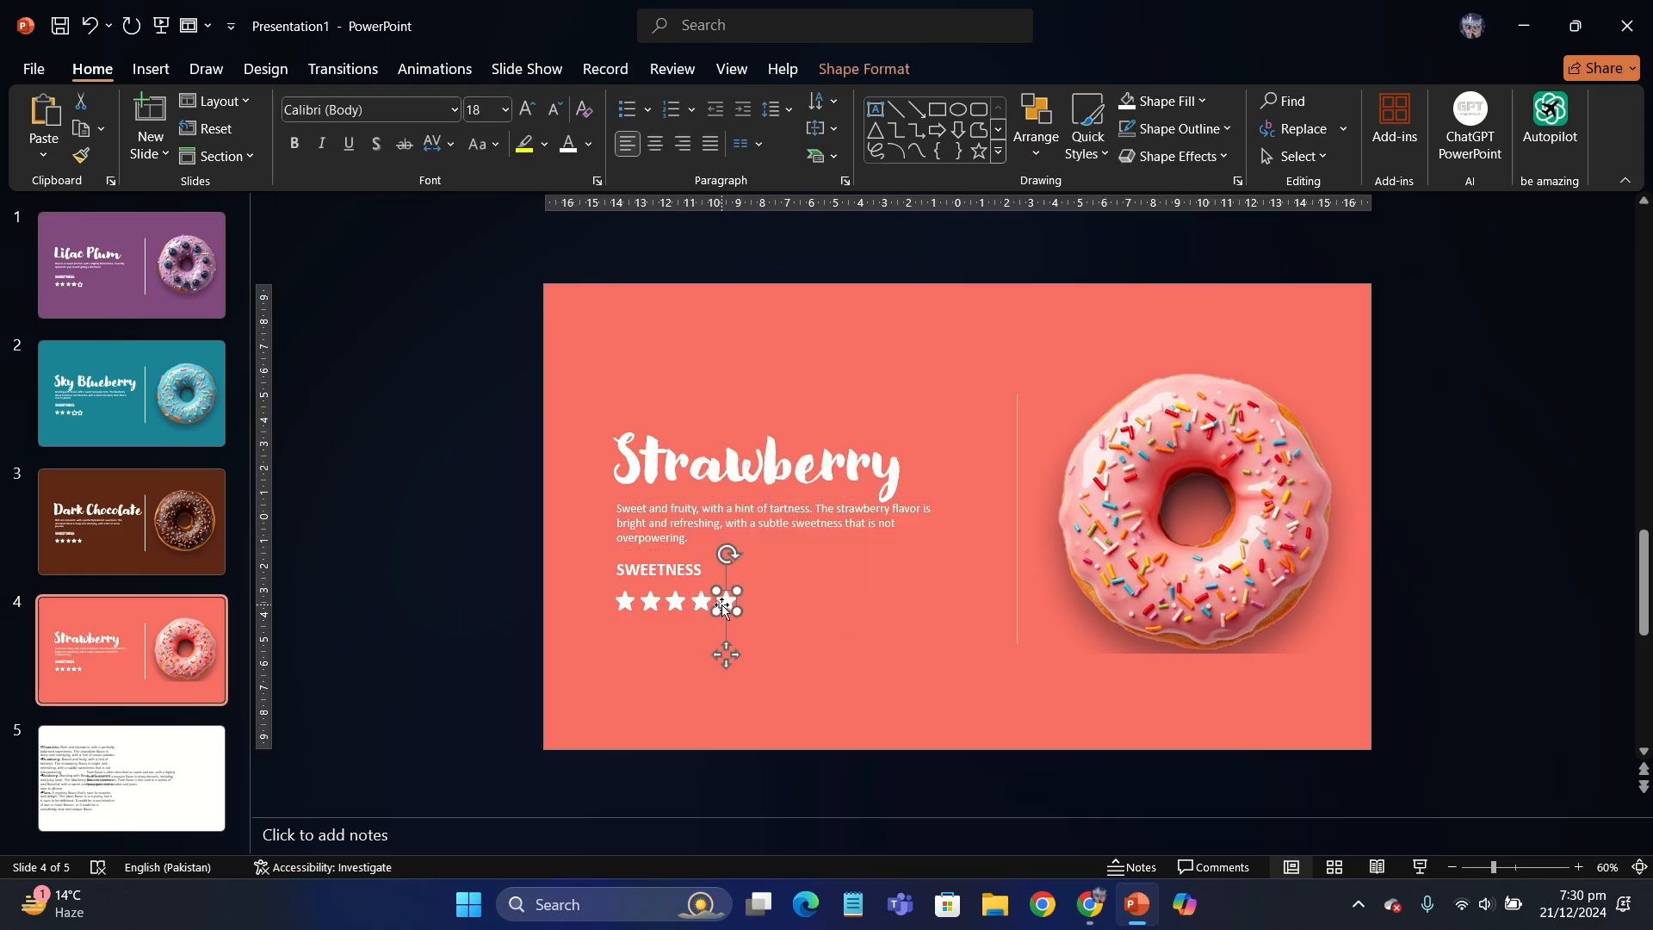
# - Delete the notes slide at the end of the presentation
pyautogui.click(520, 553)
pyautogui.click(185, 780)
pyautogui.press('Delete')
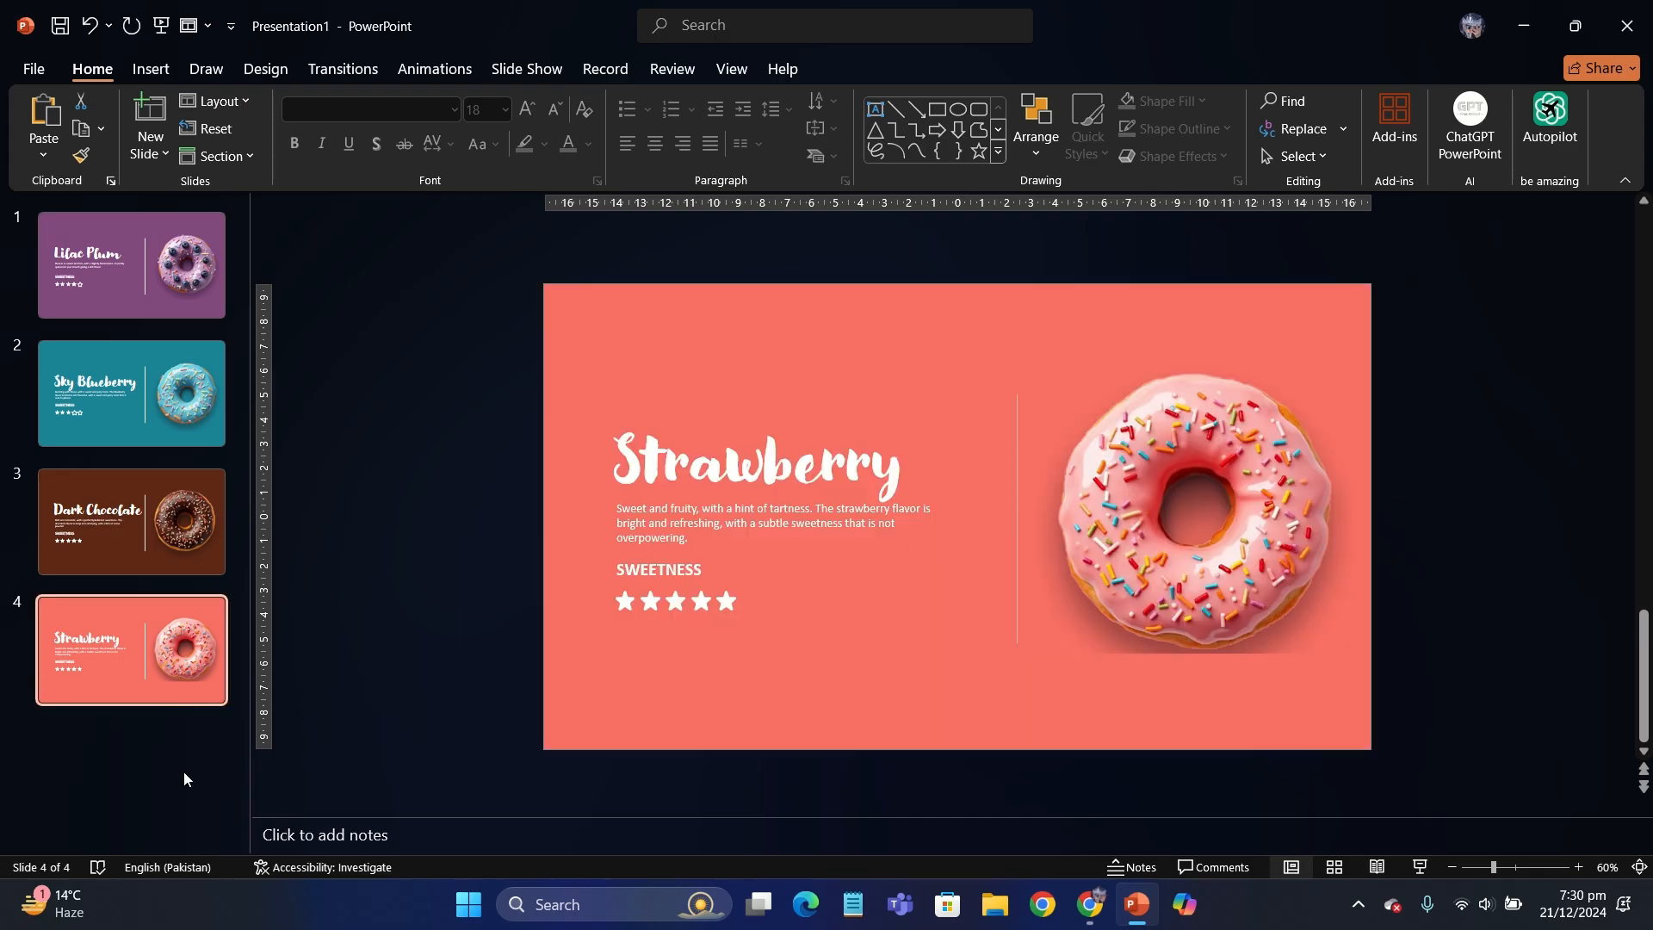
pyautogui.click(121, 281)
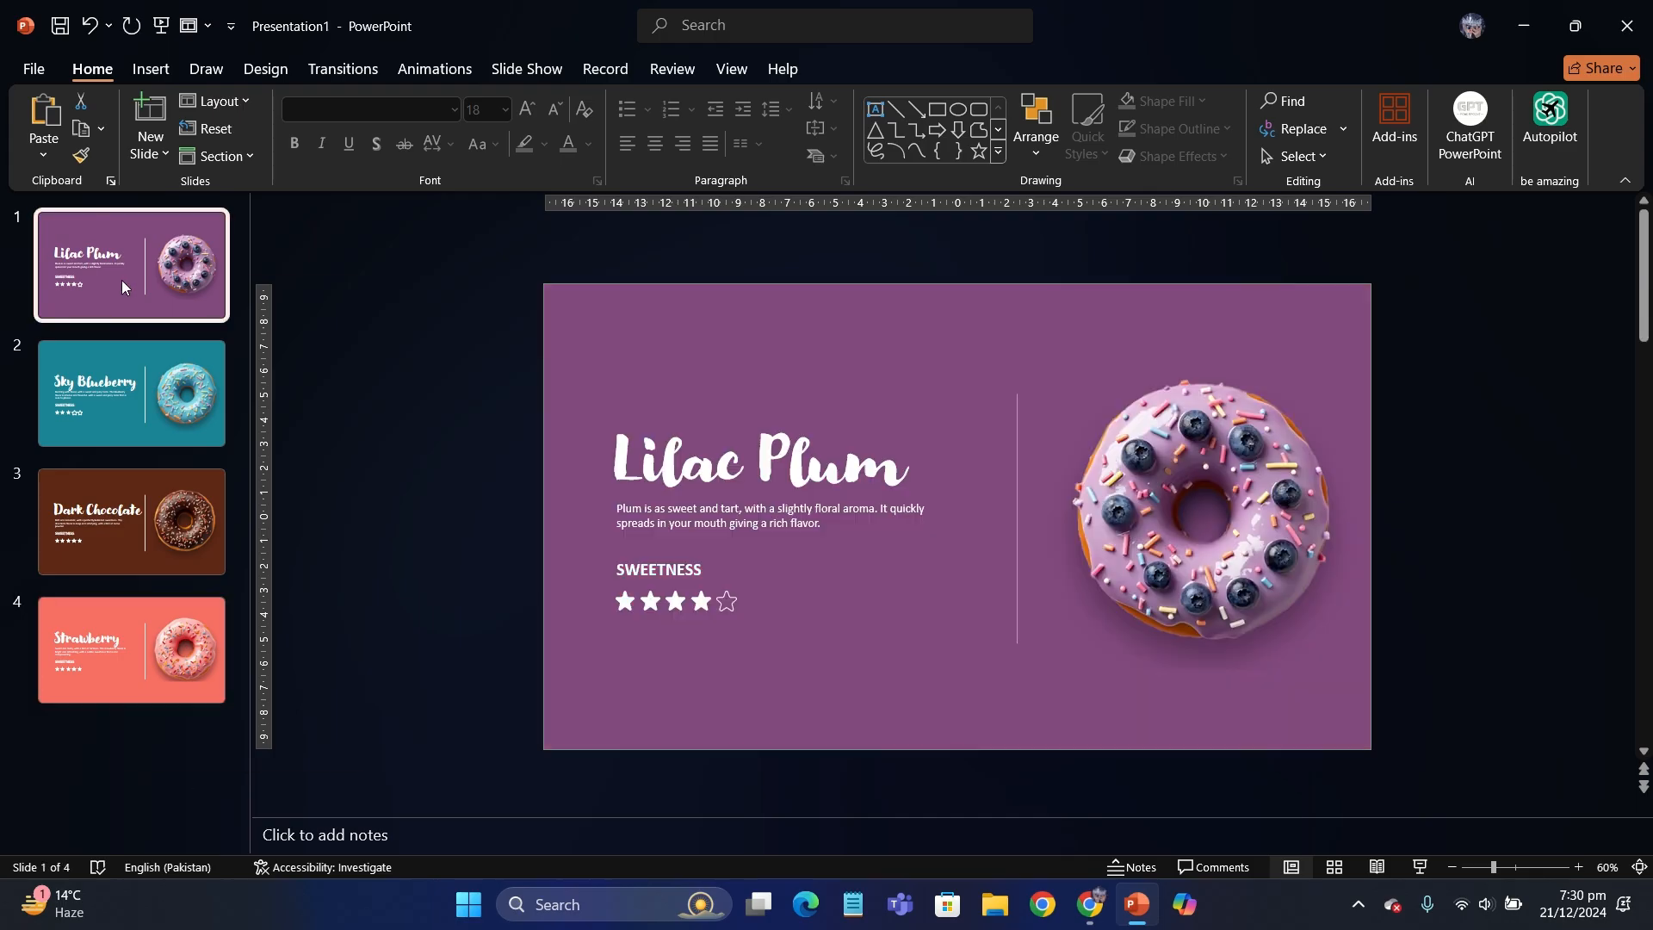
pyautogui.rightClick(122, 281)
pyautogui.click(217, 496)
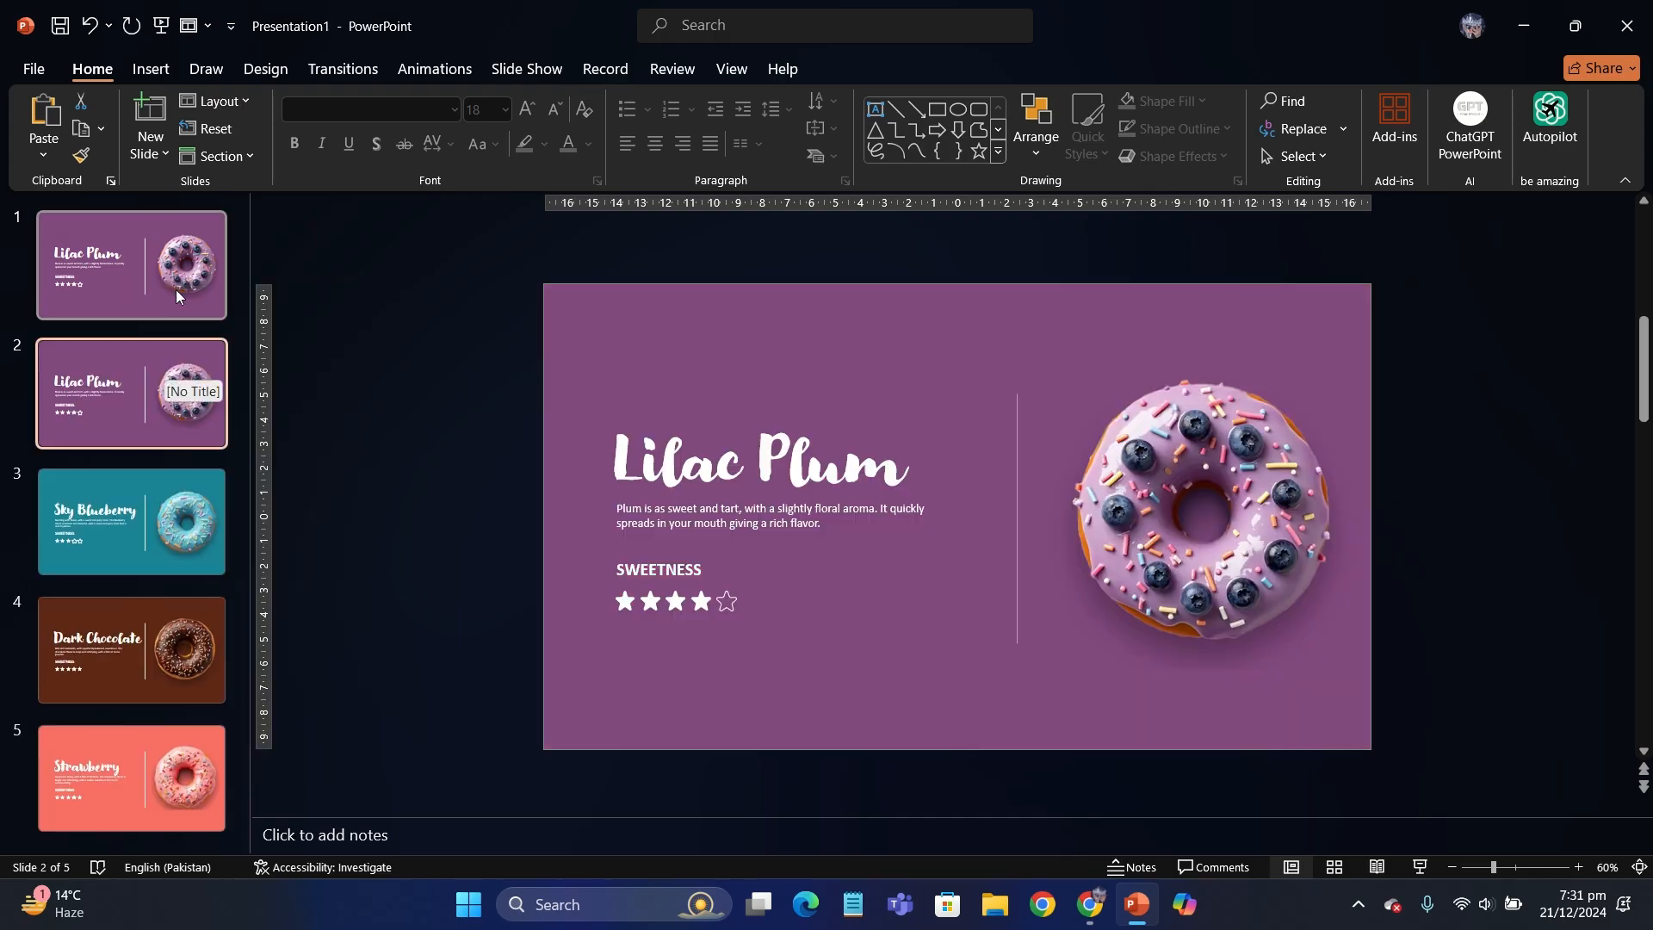
pyautogui.press('Delete')
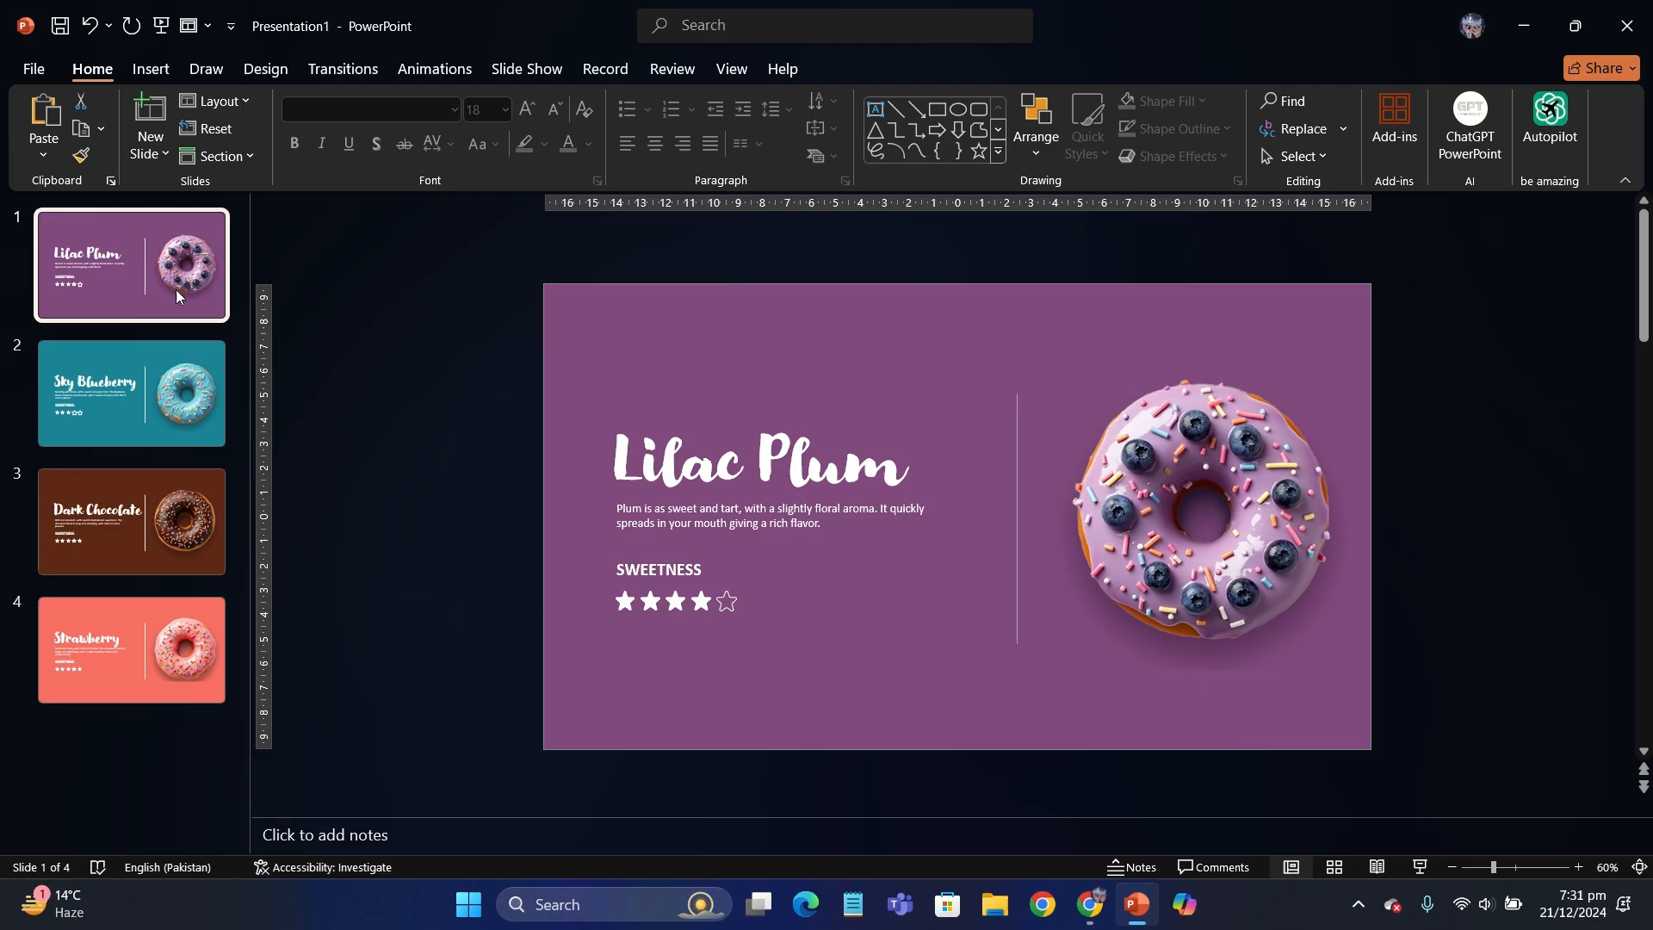
# - Copy the Sky Blueberry title, description, rating and donut onto the Lilac Plum slide, and move the pasted text and stars below the slide
pyautogui.click(199, 430)
pyautogui.moveTo(1460, 811); pyautogui.dragTo(434, 281)
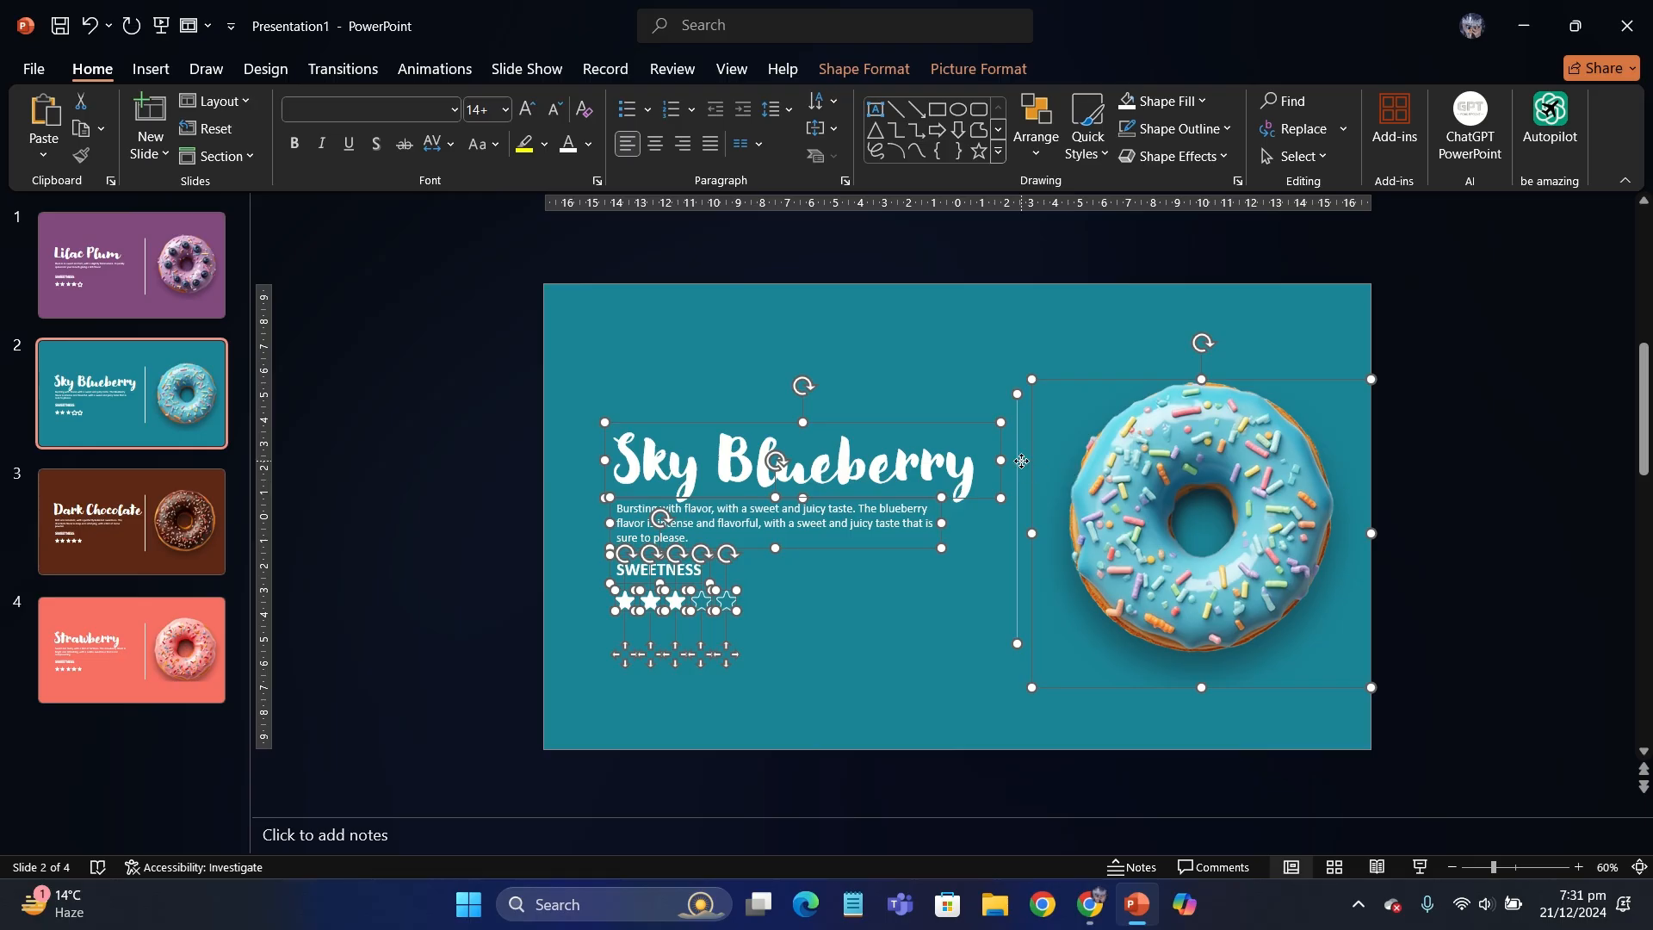
pyautogui.click(218, 274)
pyautogui.hotkey('ctrl', 'v')
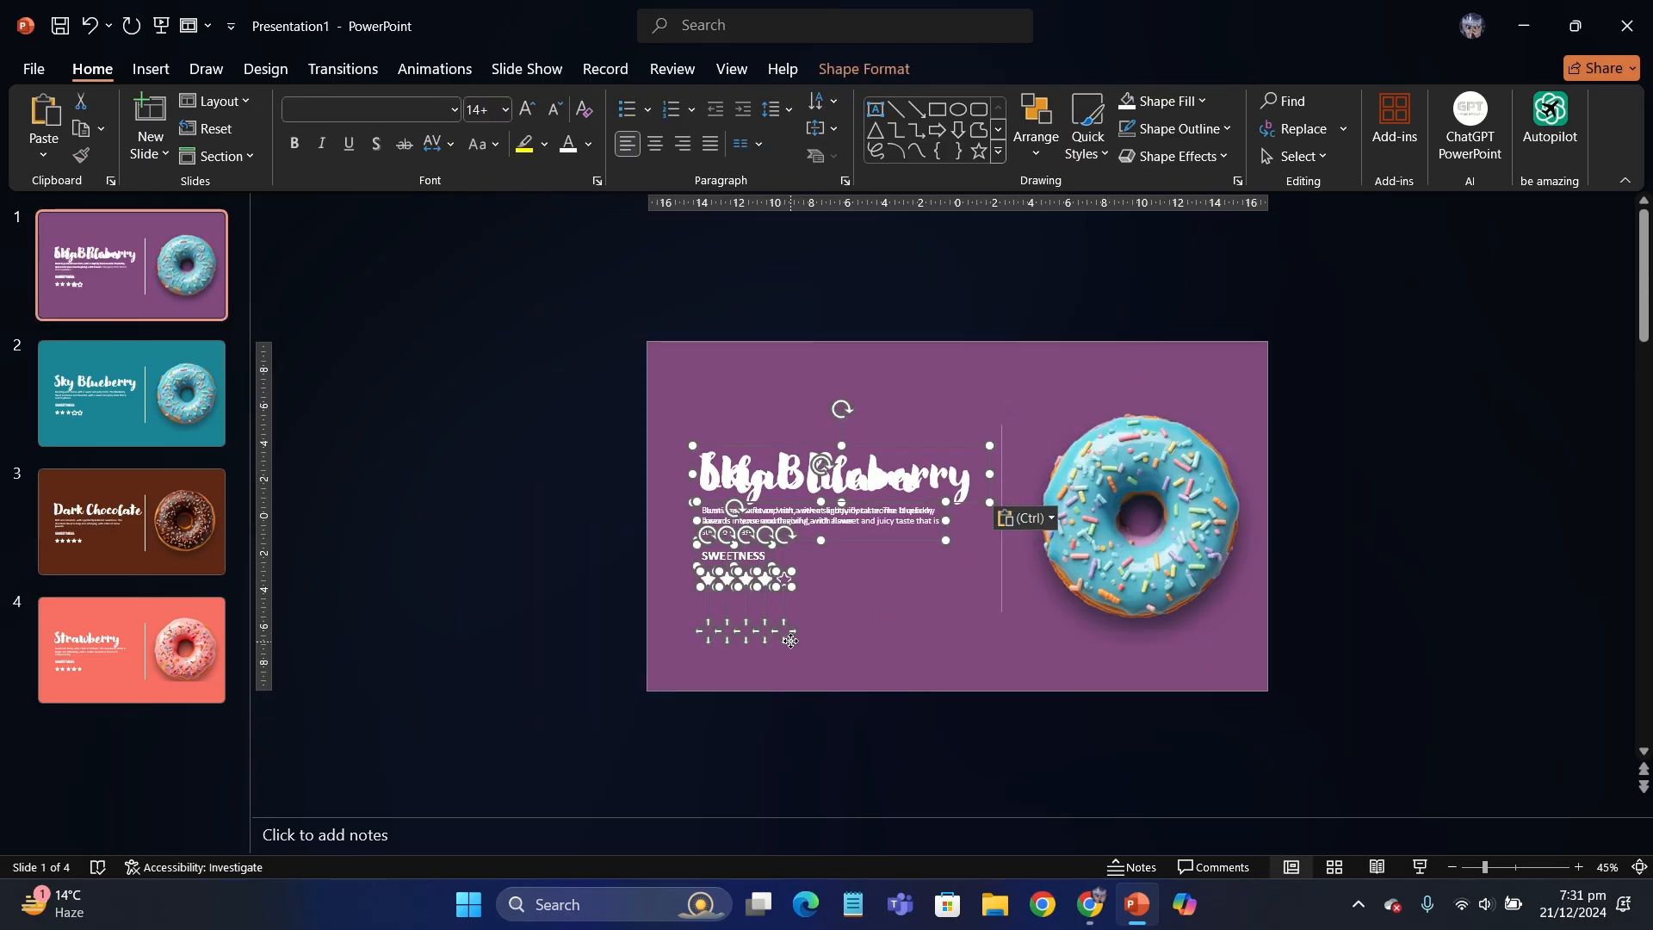
pyautogui.keyDown('ctrl'); pyautogui.scroll(-2, 790, 641); pyautogui.keyUp('ctrl')
pyautogui.moveTo(853, 602); pyautogui.dragTo(853, 789)
pyautogui.keyDown('ctrl'); pyautogui.scroll(2, 637, 639); pyautogui.keyUp('ctrl')
# - Shrink the pasted blue donut and move it off the slide, beyond the right edge of the Lilac Plum slide
pyautogui.click(1064, 427)
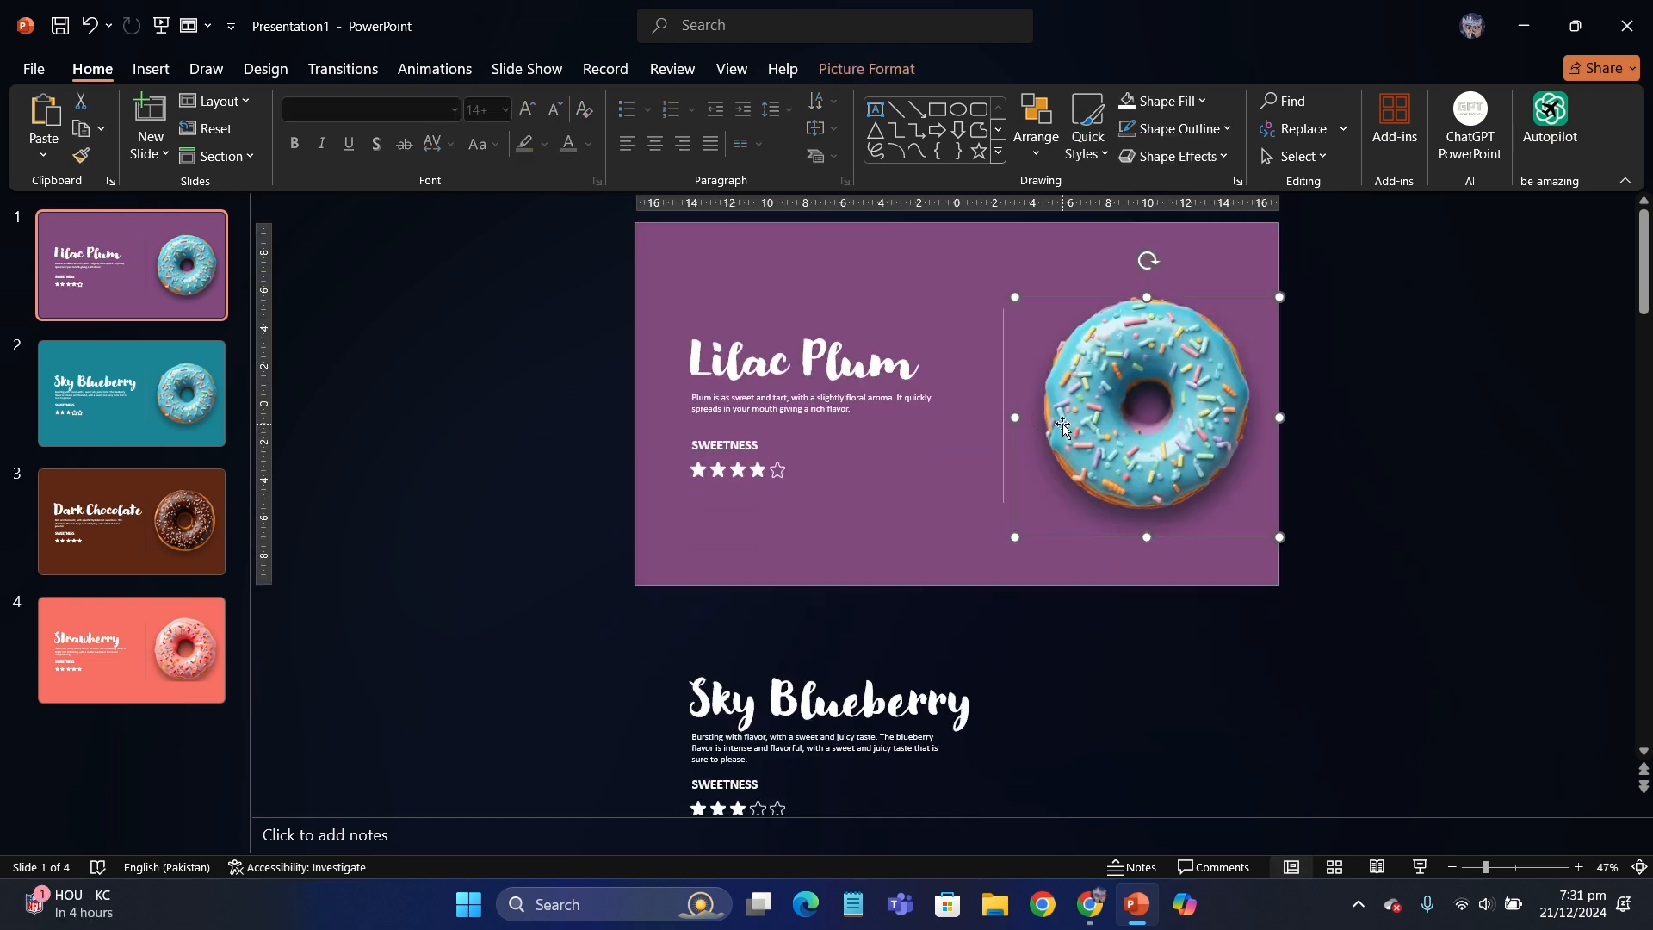
pyautogui.moveTo(1246, 500); pyautogui.dragTo(1244, 498)
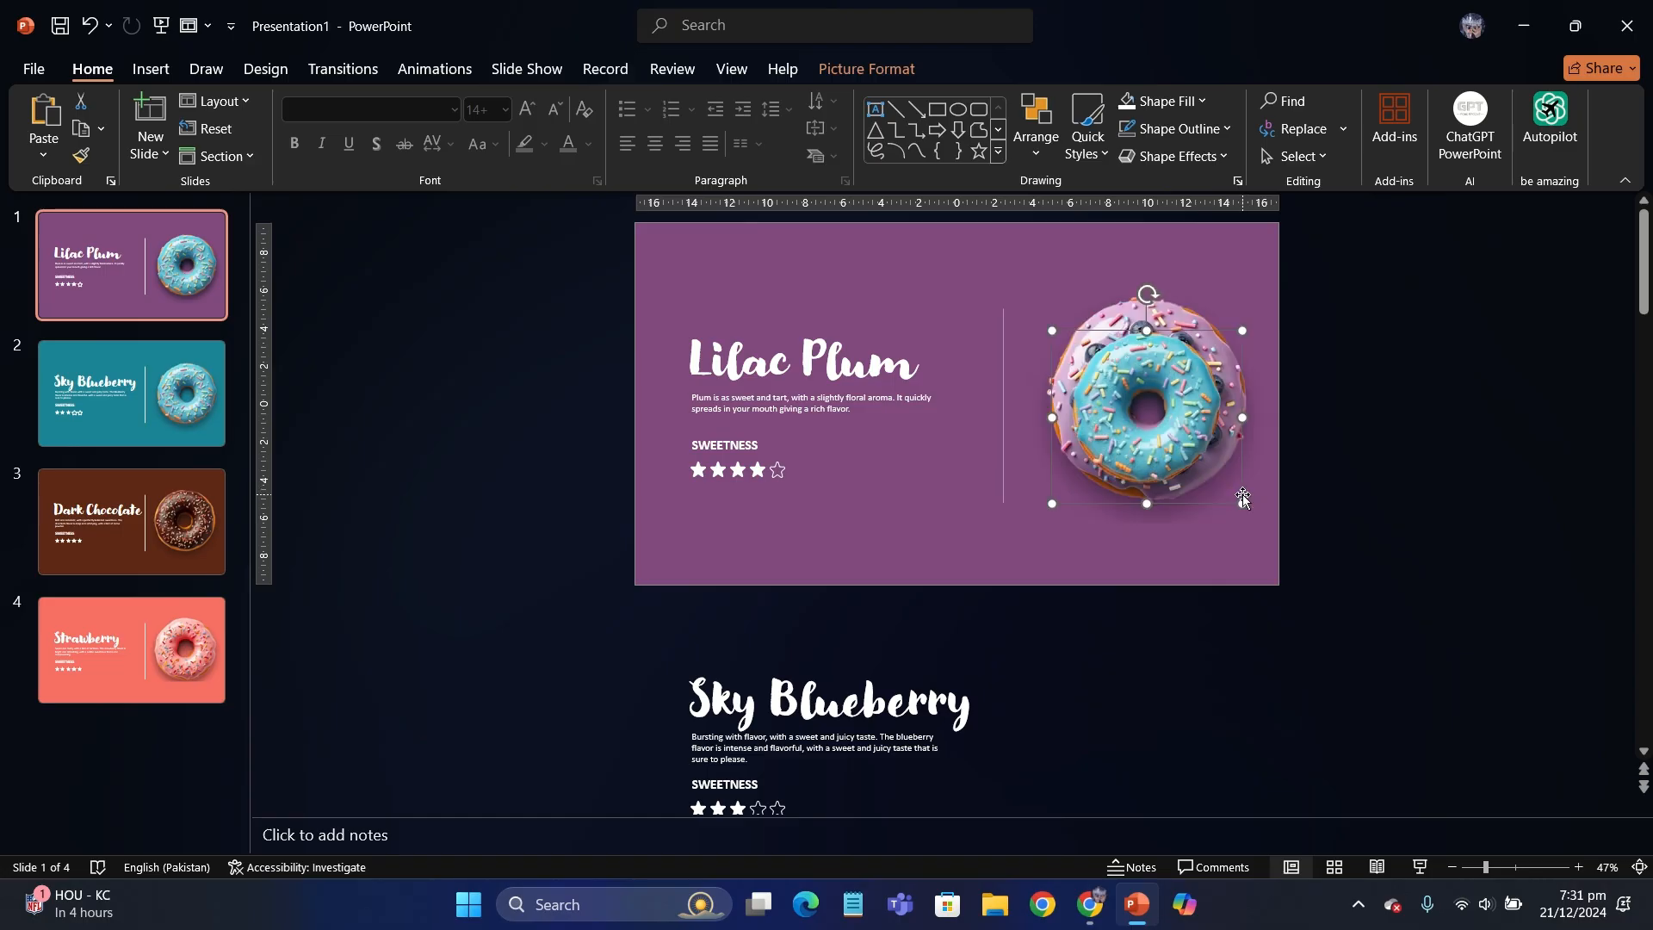
pyautogui.moveTo(1190, 436); pyautogui.dragTo(1486, 437)
pyautogui.click(523, 340)
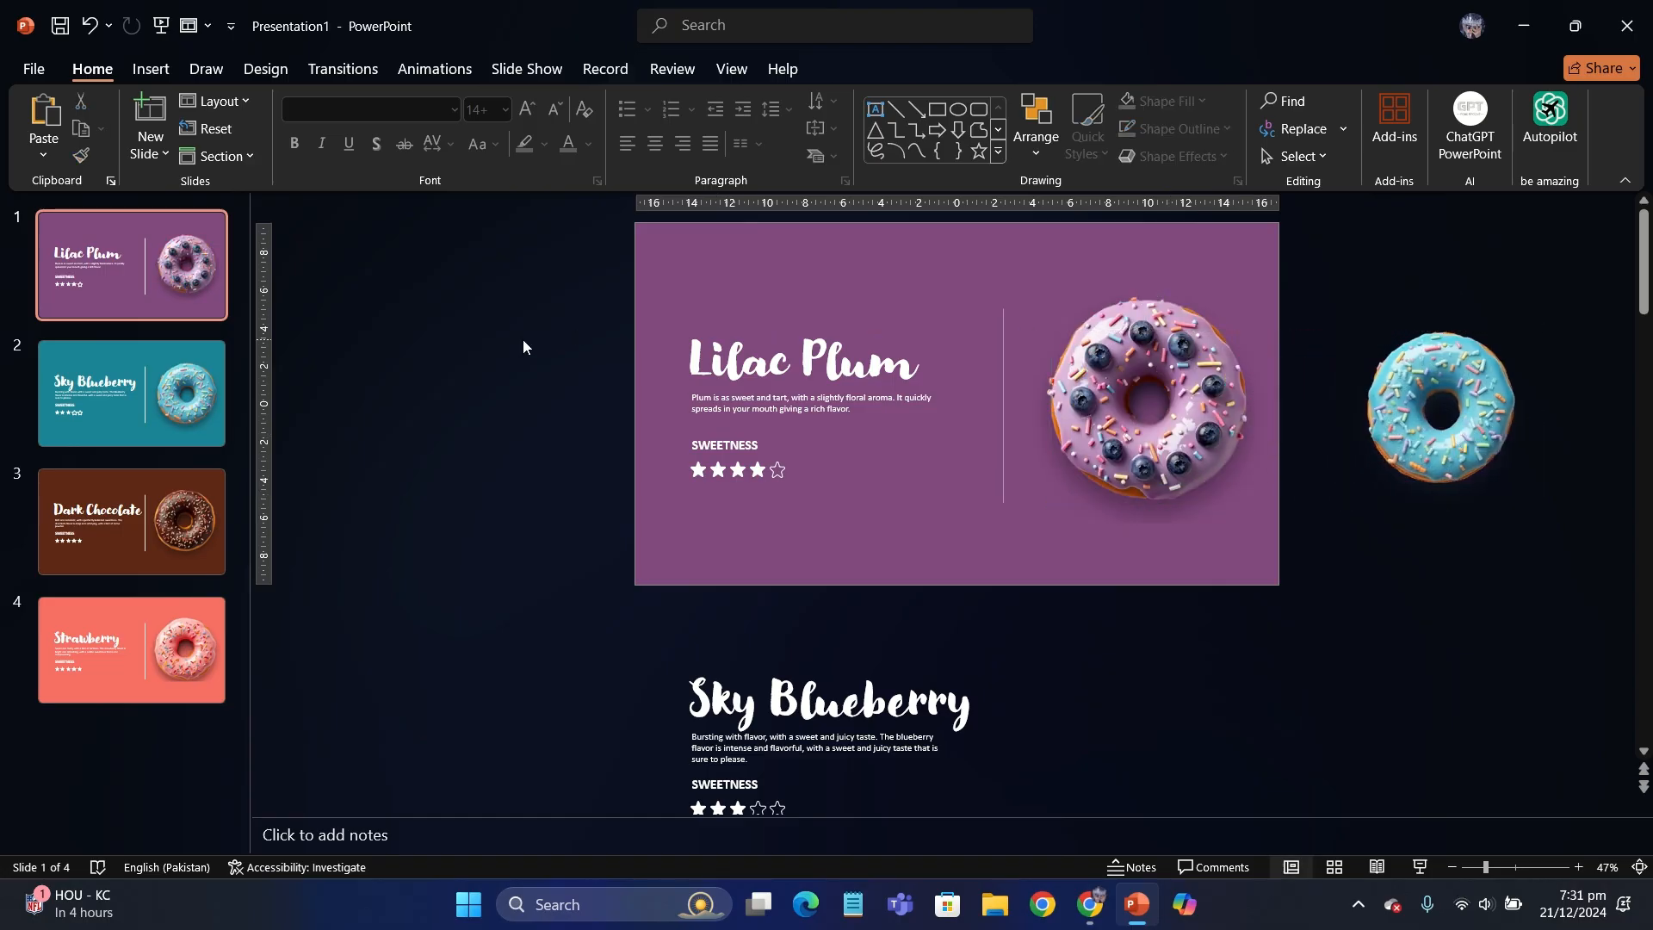
# - Copy the Lilac Plum title, description, rating and donut onto the Sky Blueberry slide, and move the pasted text and stars above the slide
pyautogui.scroll(2, 524, 340)
pyautogui.scroll(-2, 465, 266)
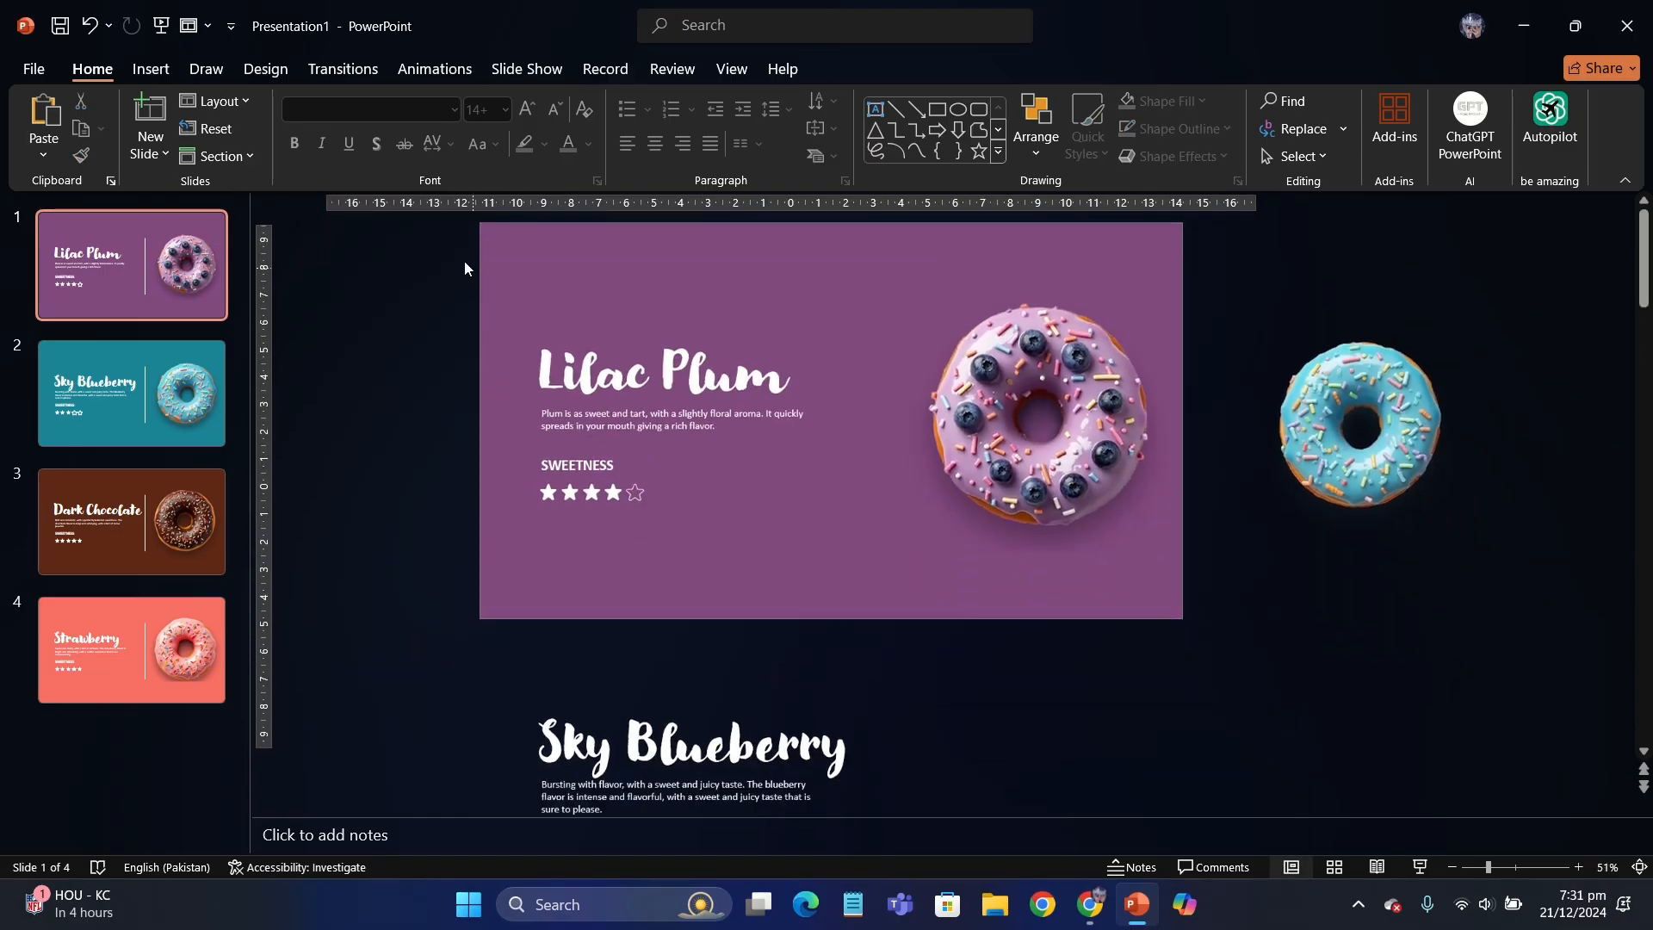
pyautogui.moveTo(556, 230); pyautogui.dragTo(1376, 657)
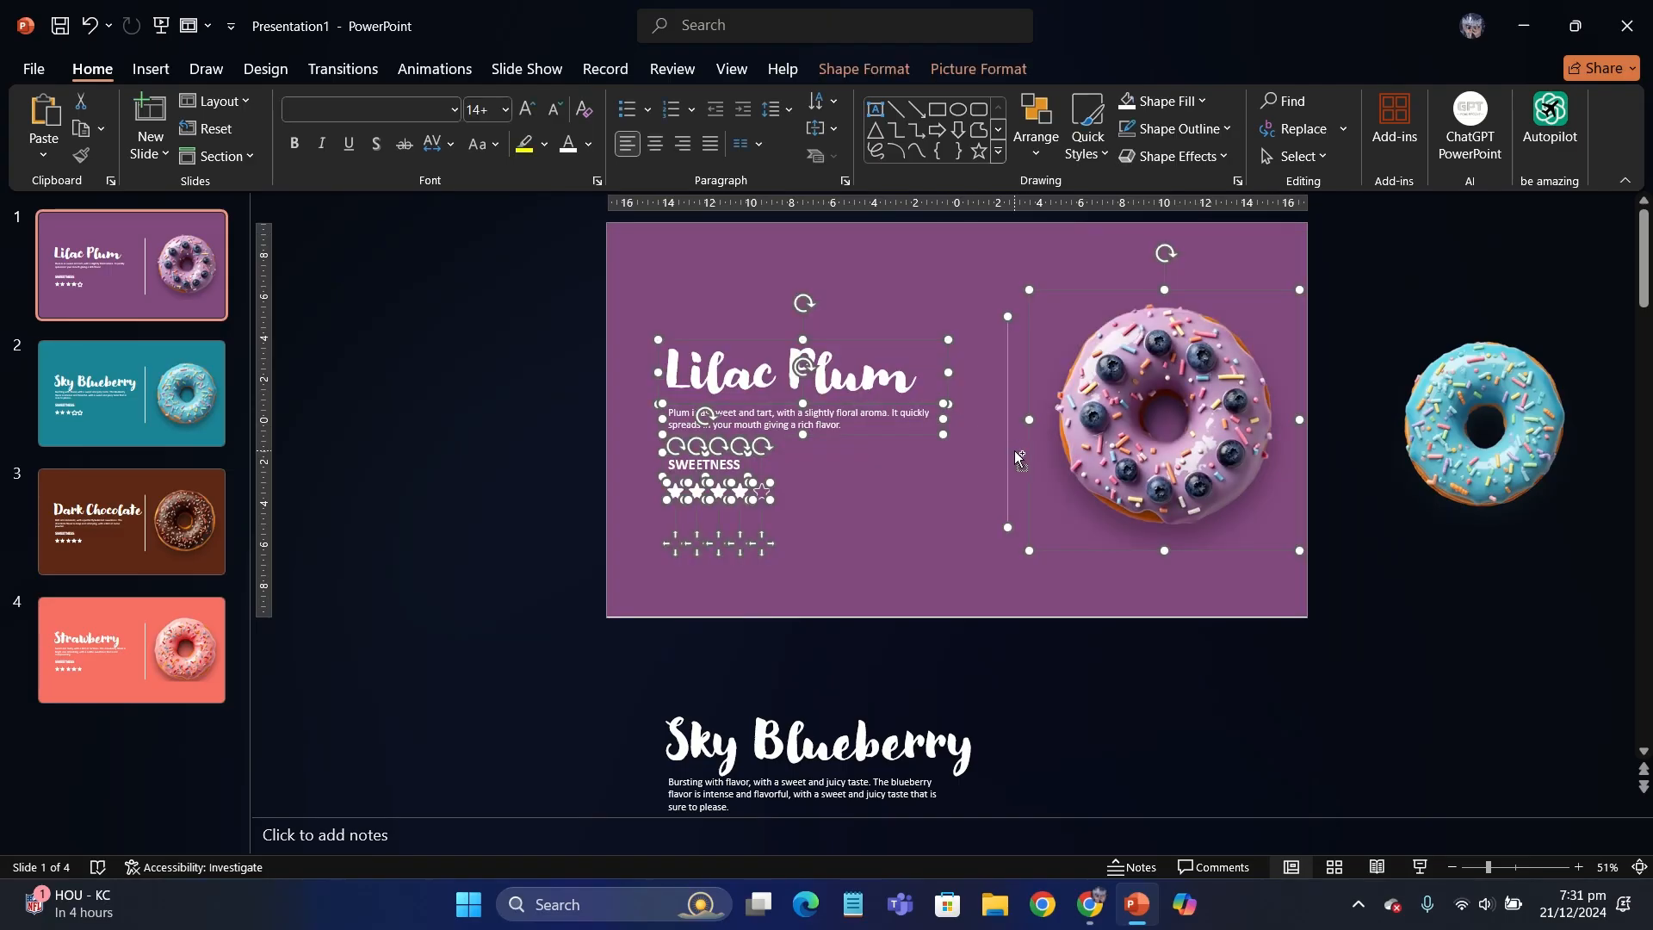
pyautogui.click(173, 426)
pyautogui.click(446, 440)
pyautogui.hotkey('ctrl', 'v')
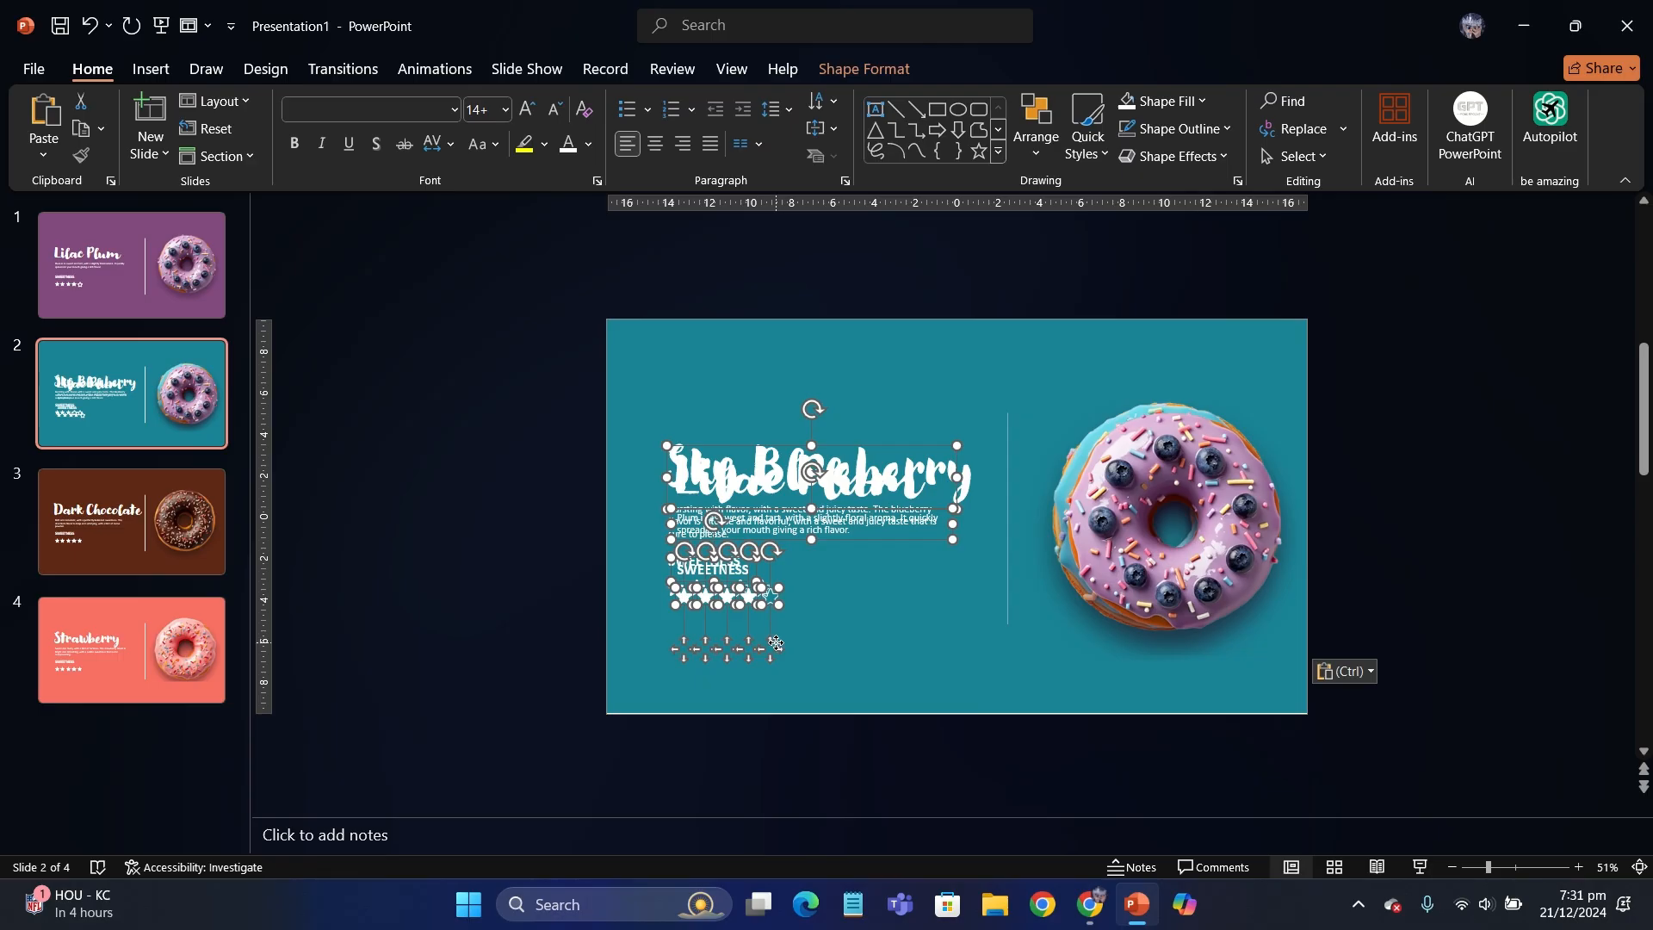
pyautogui.scroll(-2, 776, 642)
pyautogui.moveTo(840, 614); pyautogui.dragTo(840, 399)
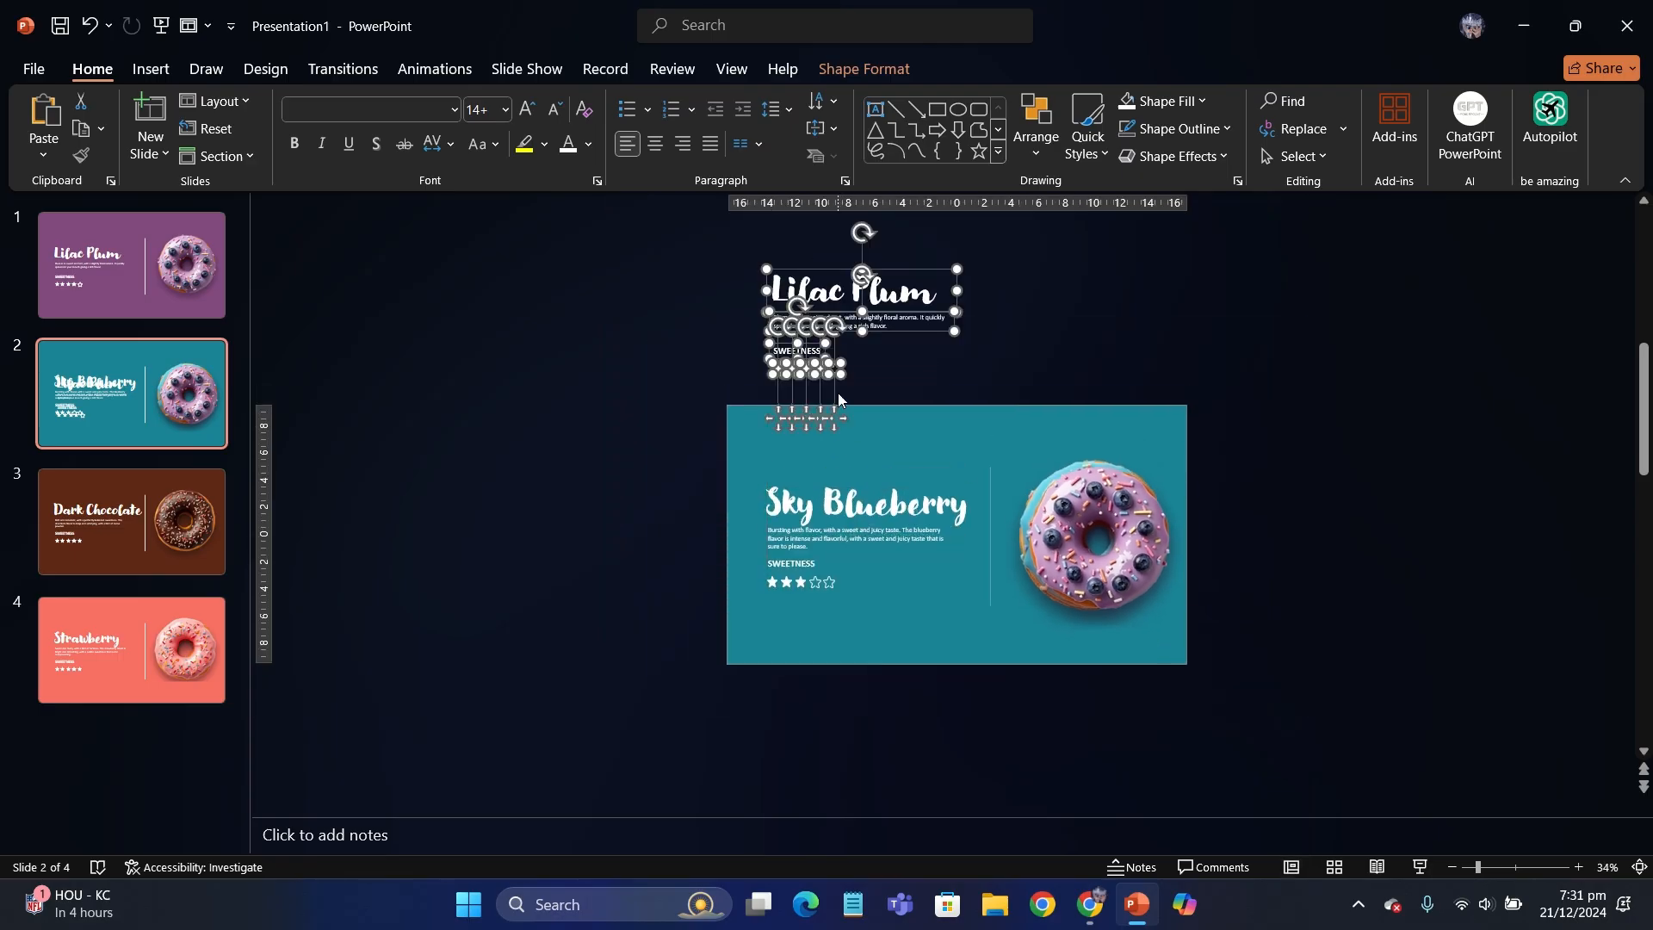
# - Move the pasted purple donut straight up, off the Sky Blueberry slide, in line with the Lilac Plum text
pyautogui.click(1068, 515)
pyautogui.moveTo(1068, 515); pyautogui.dragTo(1065, 280)
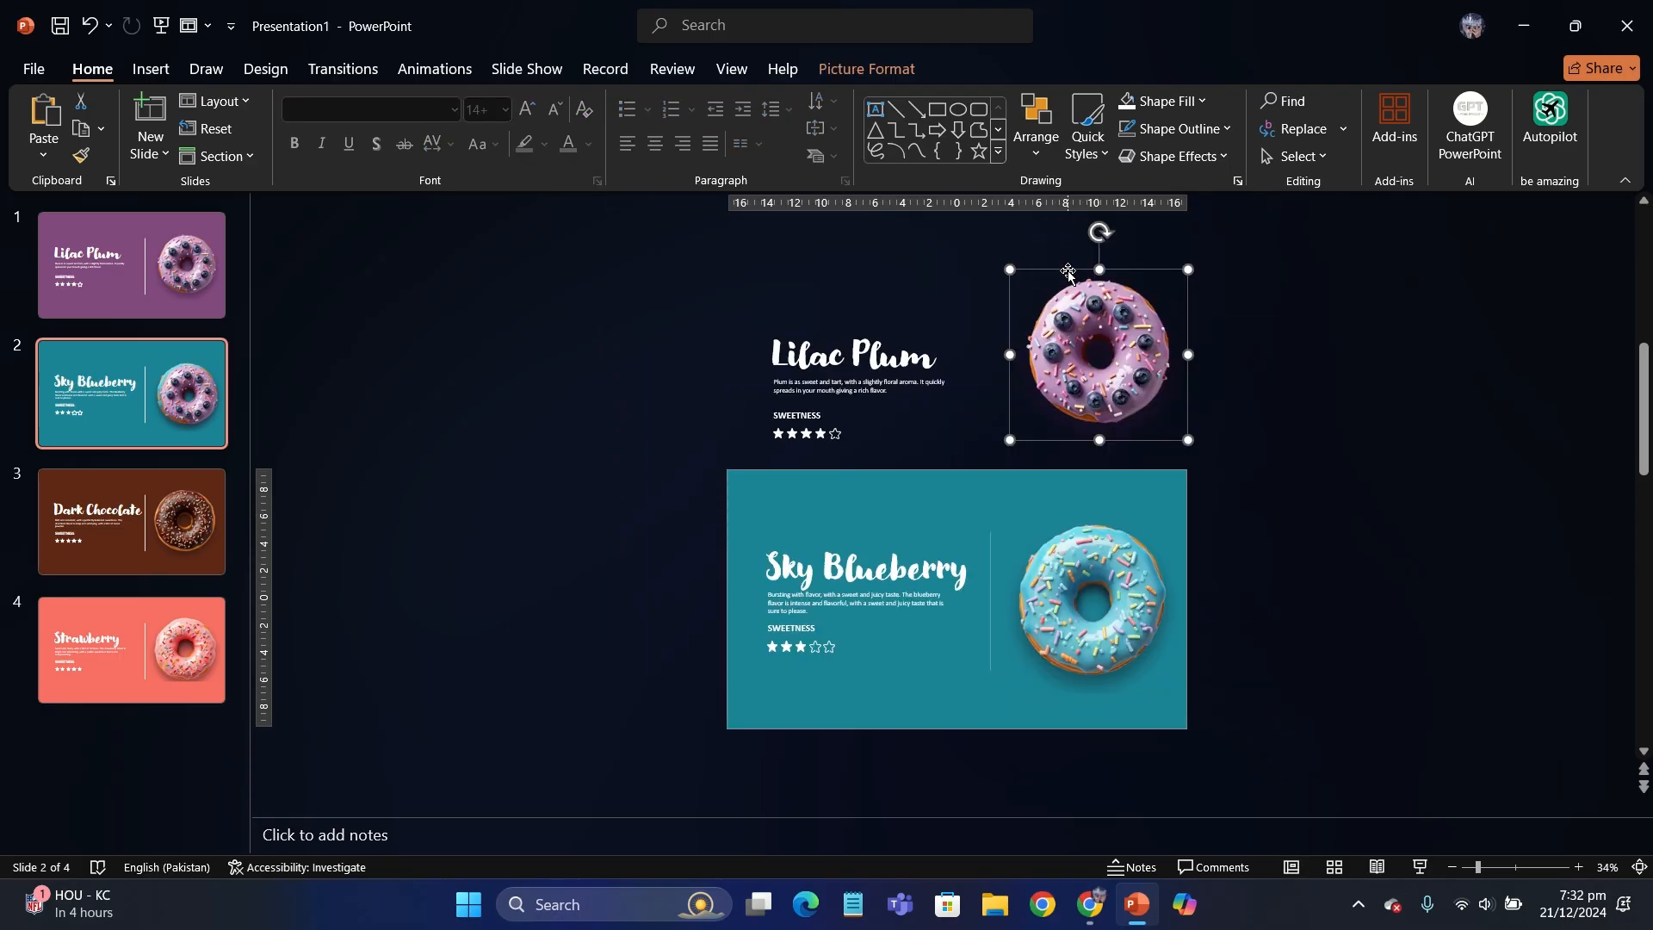
pyautogui.click(474, 408)
# - Copy the Dark Chocolate title, description, rating and donut onto the Sky Blueberry slide, and move the pasted text and stars below the slide
pyautogui.click(211, 516)
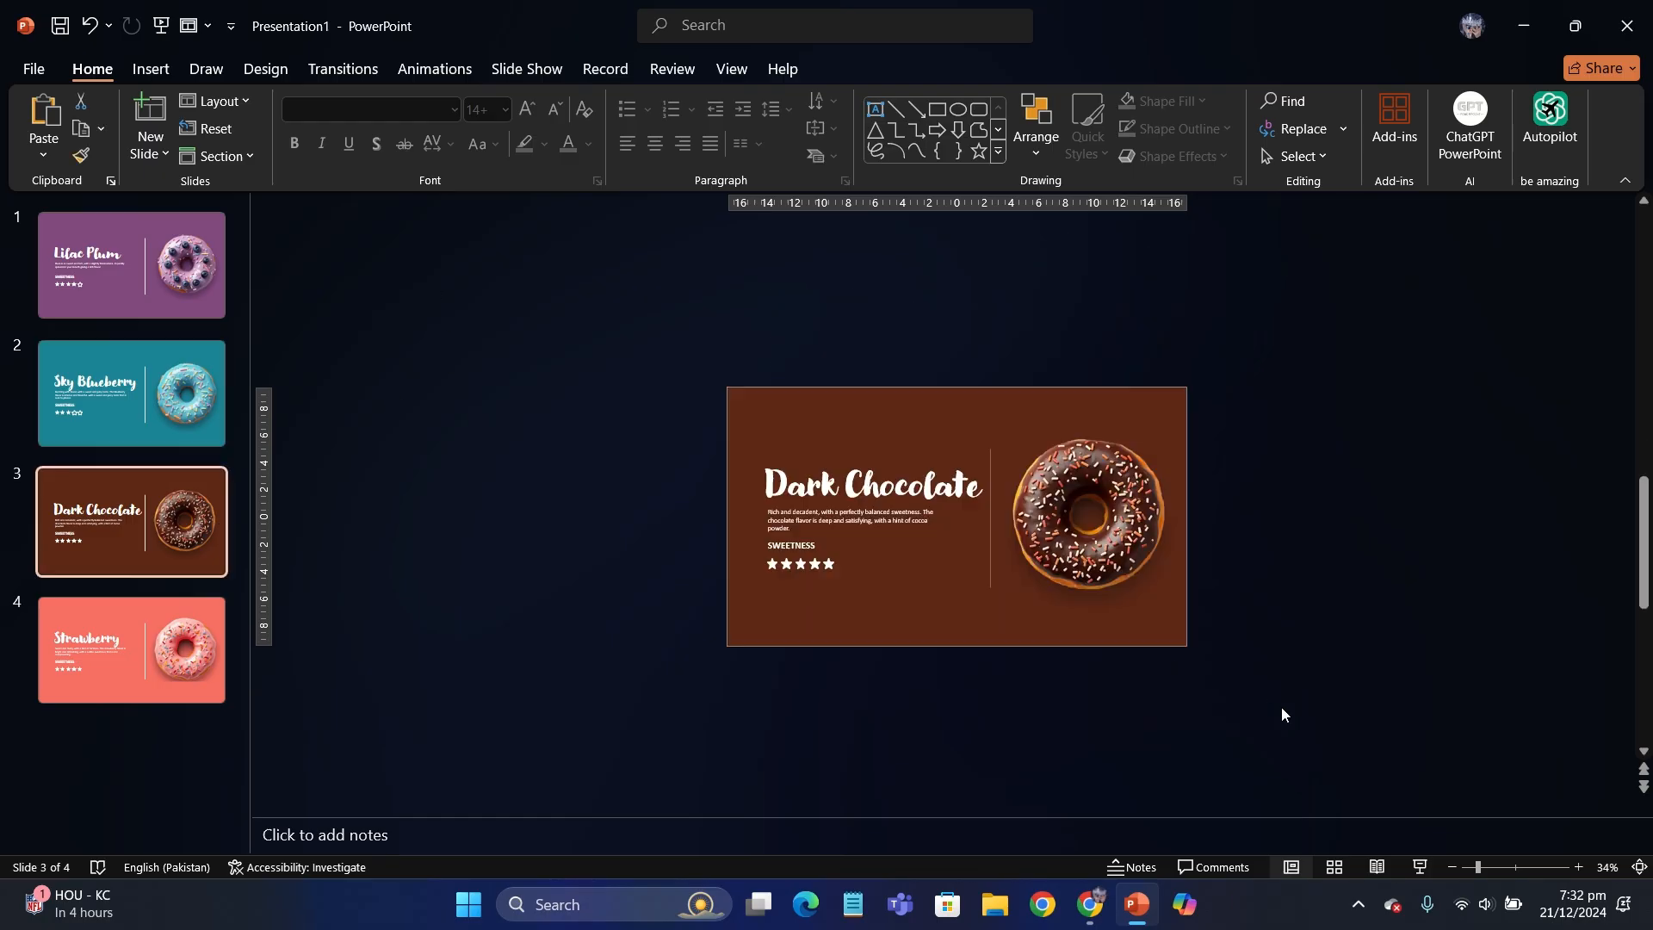
pyautogui.moveTo(1282, 712); pyautogui.dragTo(648, 344)
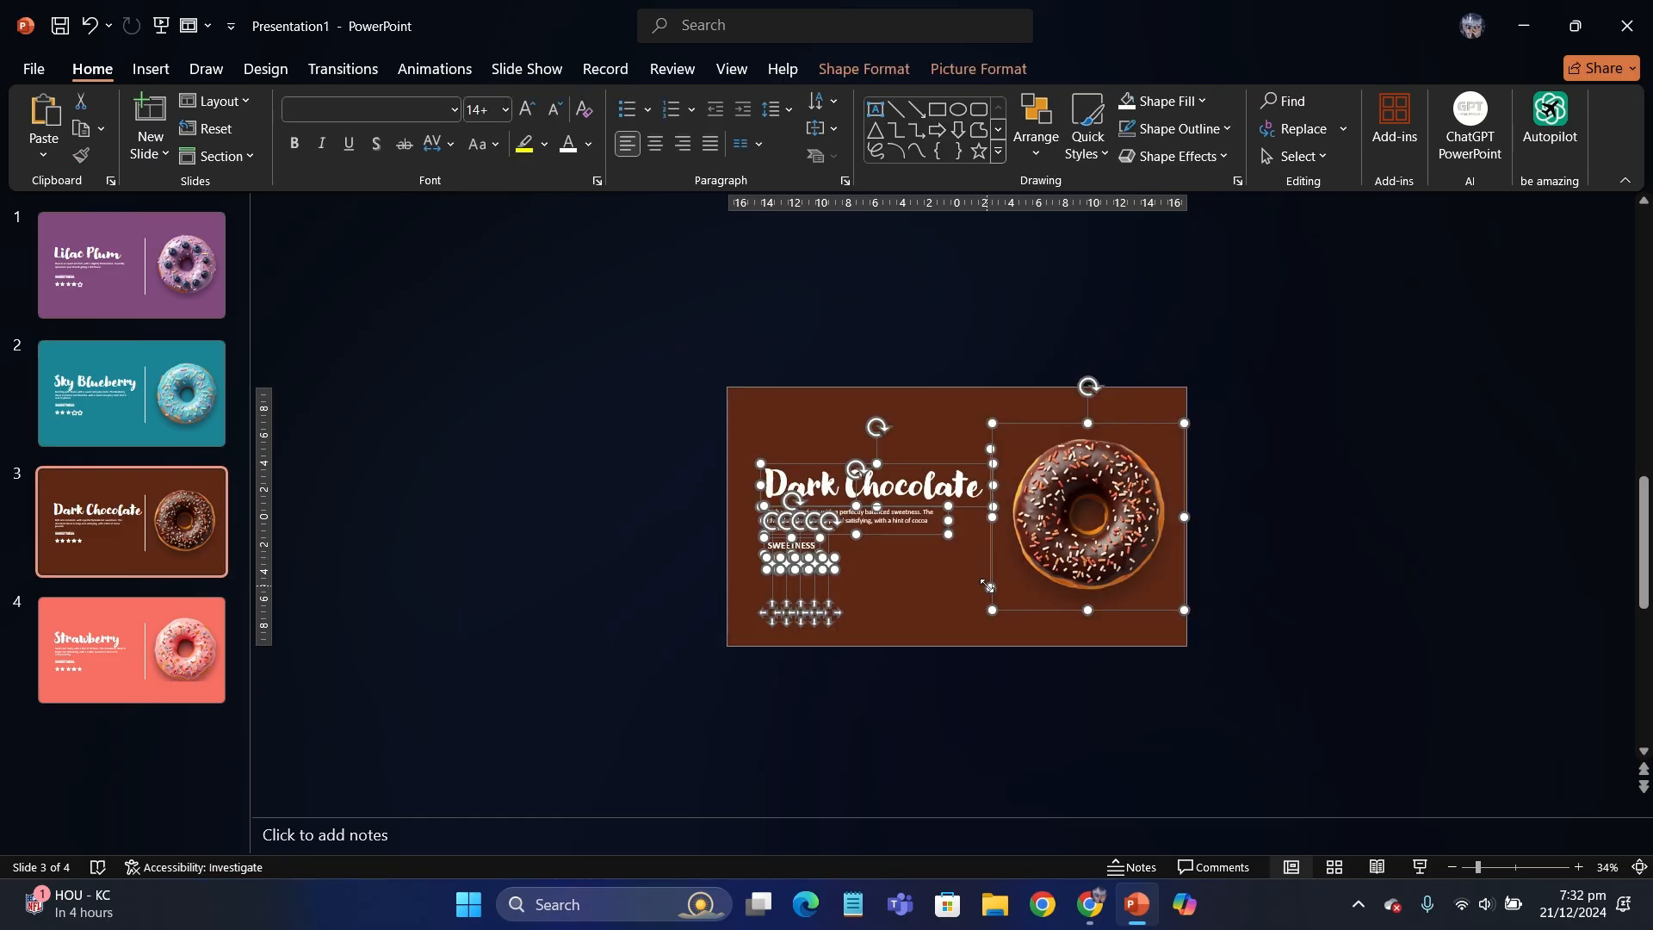
pyautogui.click(188, 430)
pyautogui.hotkey('ctrl', 'v')
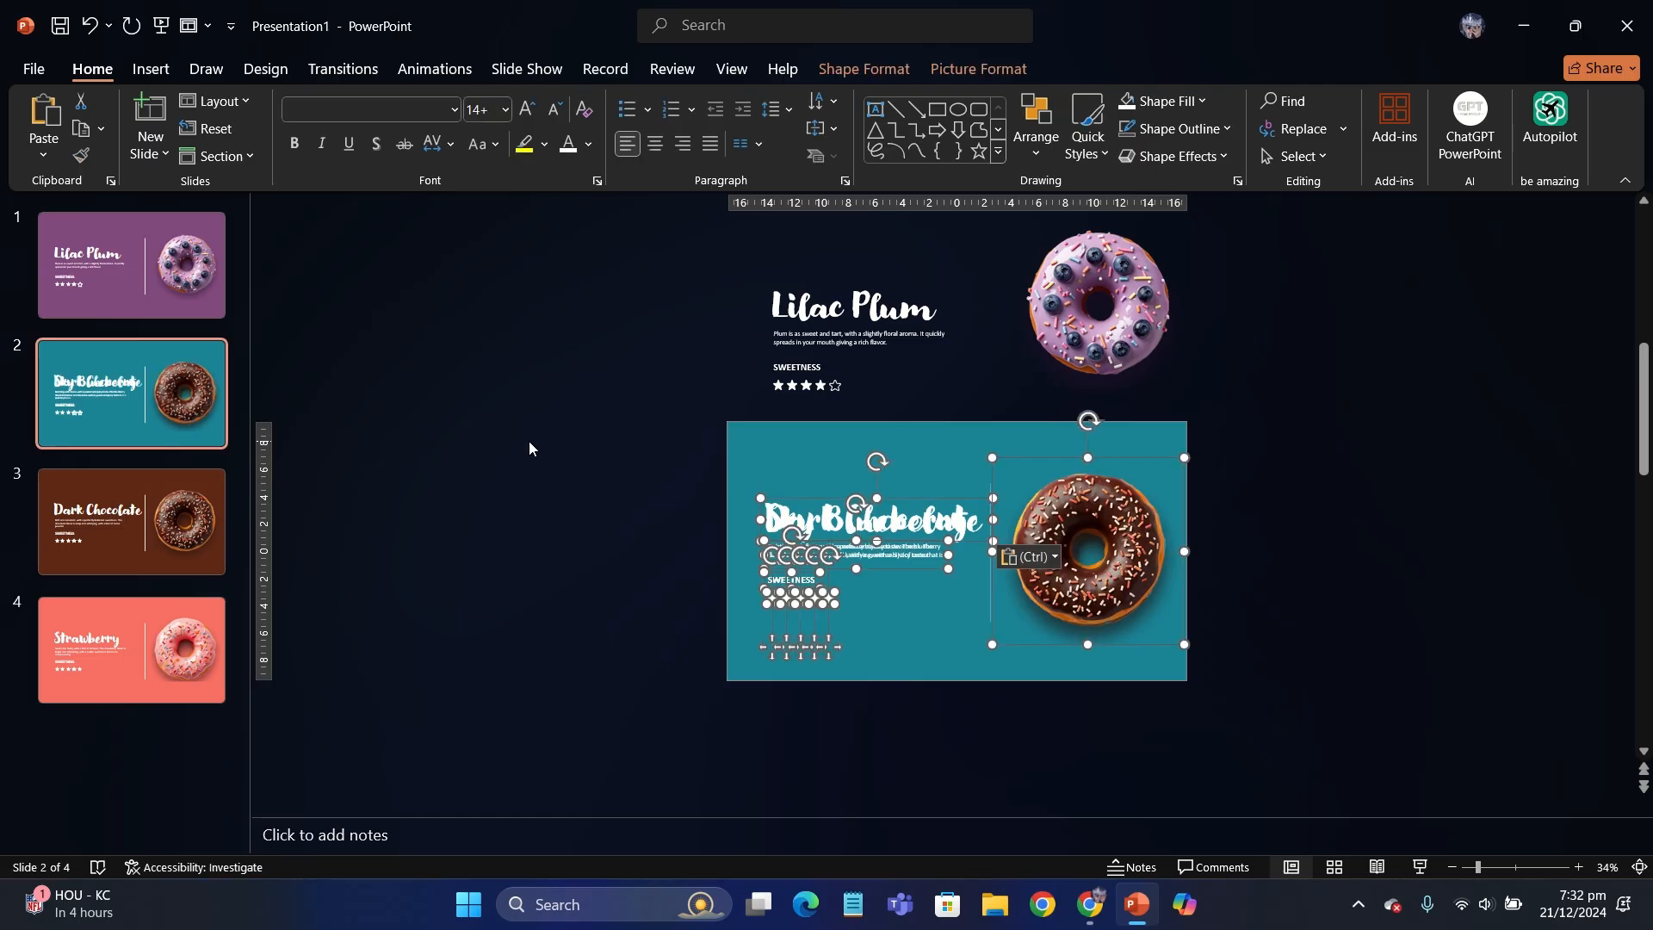
pyautogui.scroll(3, 529, 440)
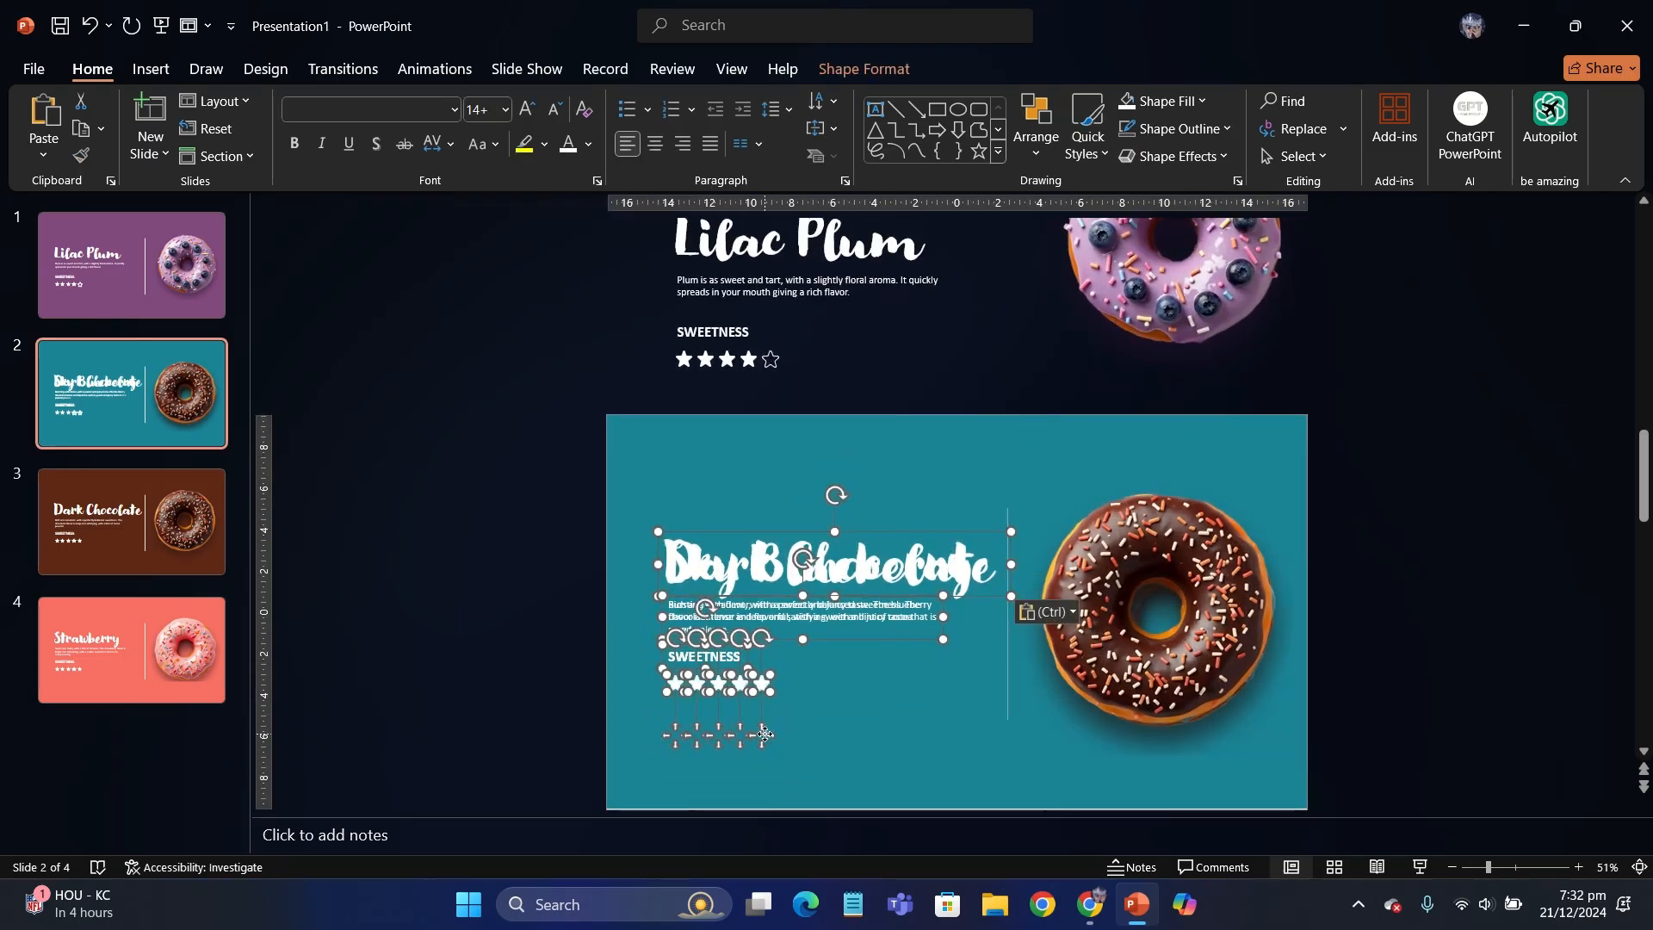
pyautogui.scroll(-3, 765, 734)
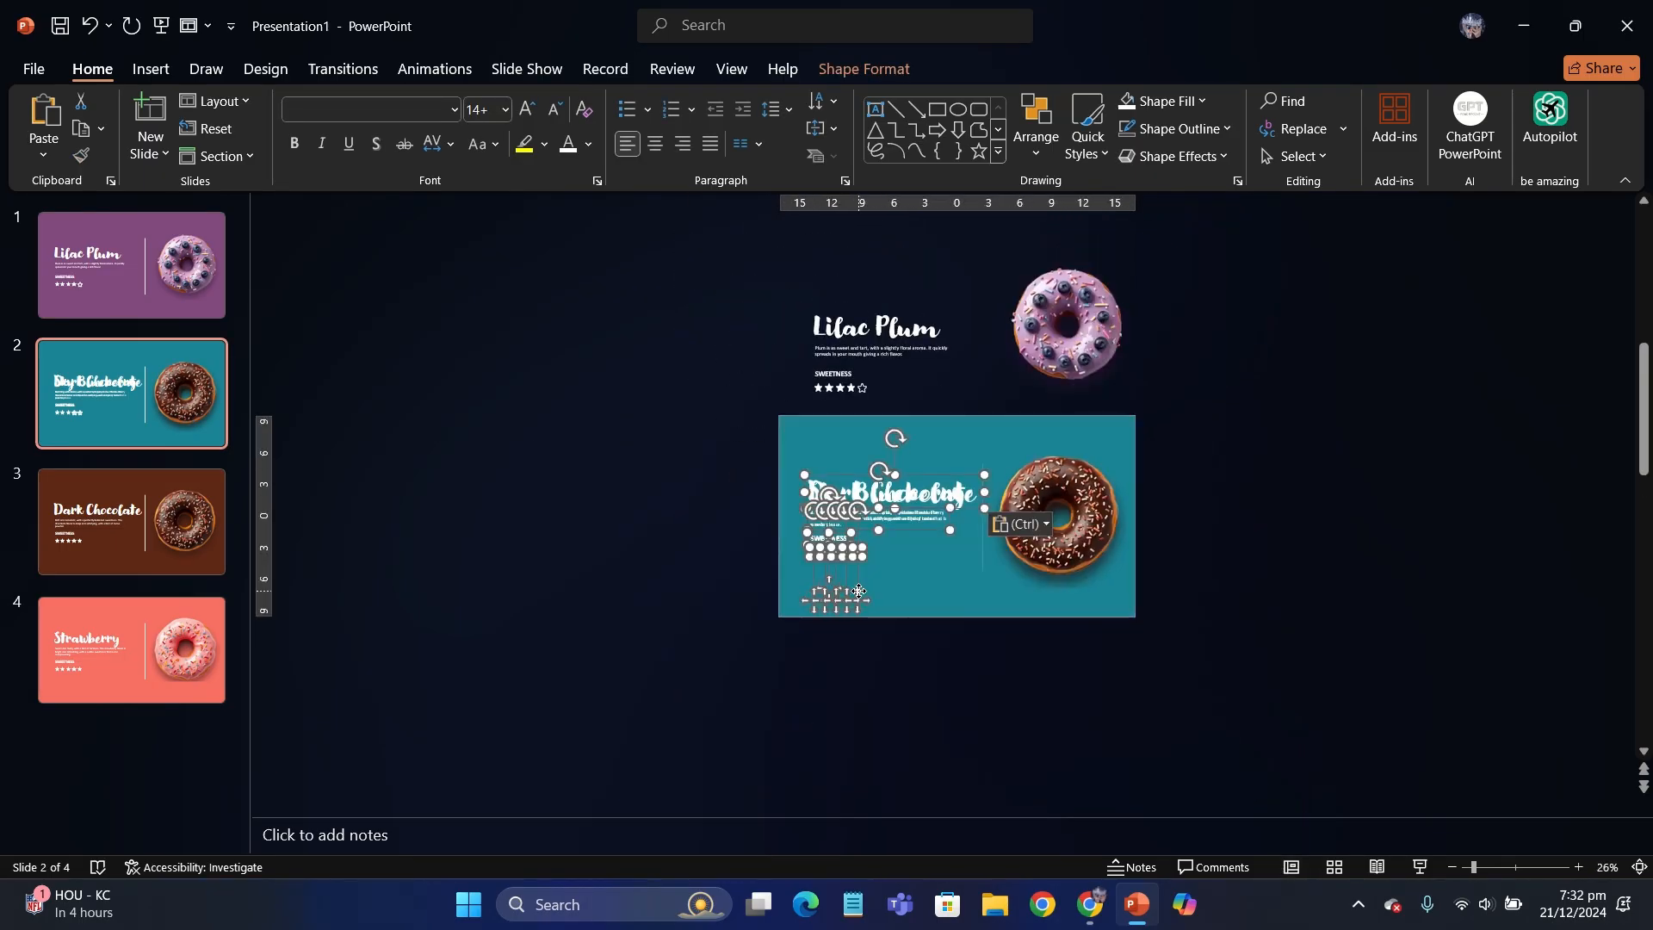
pyautogui.moveTo(858, 591); pyautogui.dragTo(846, 765)
# - Shrink the pasted chocolate donut and place it just outside the Sky Blueberry slide's right edge
pyautogui.click(1108, 561)
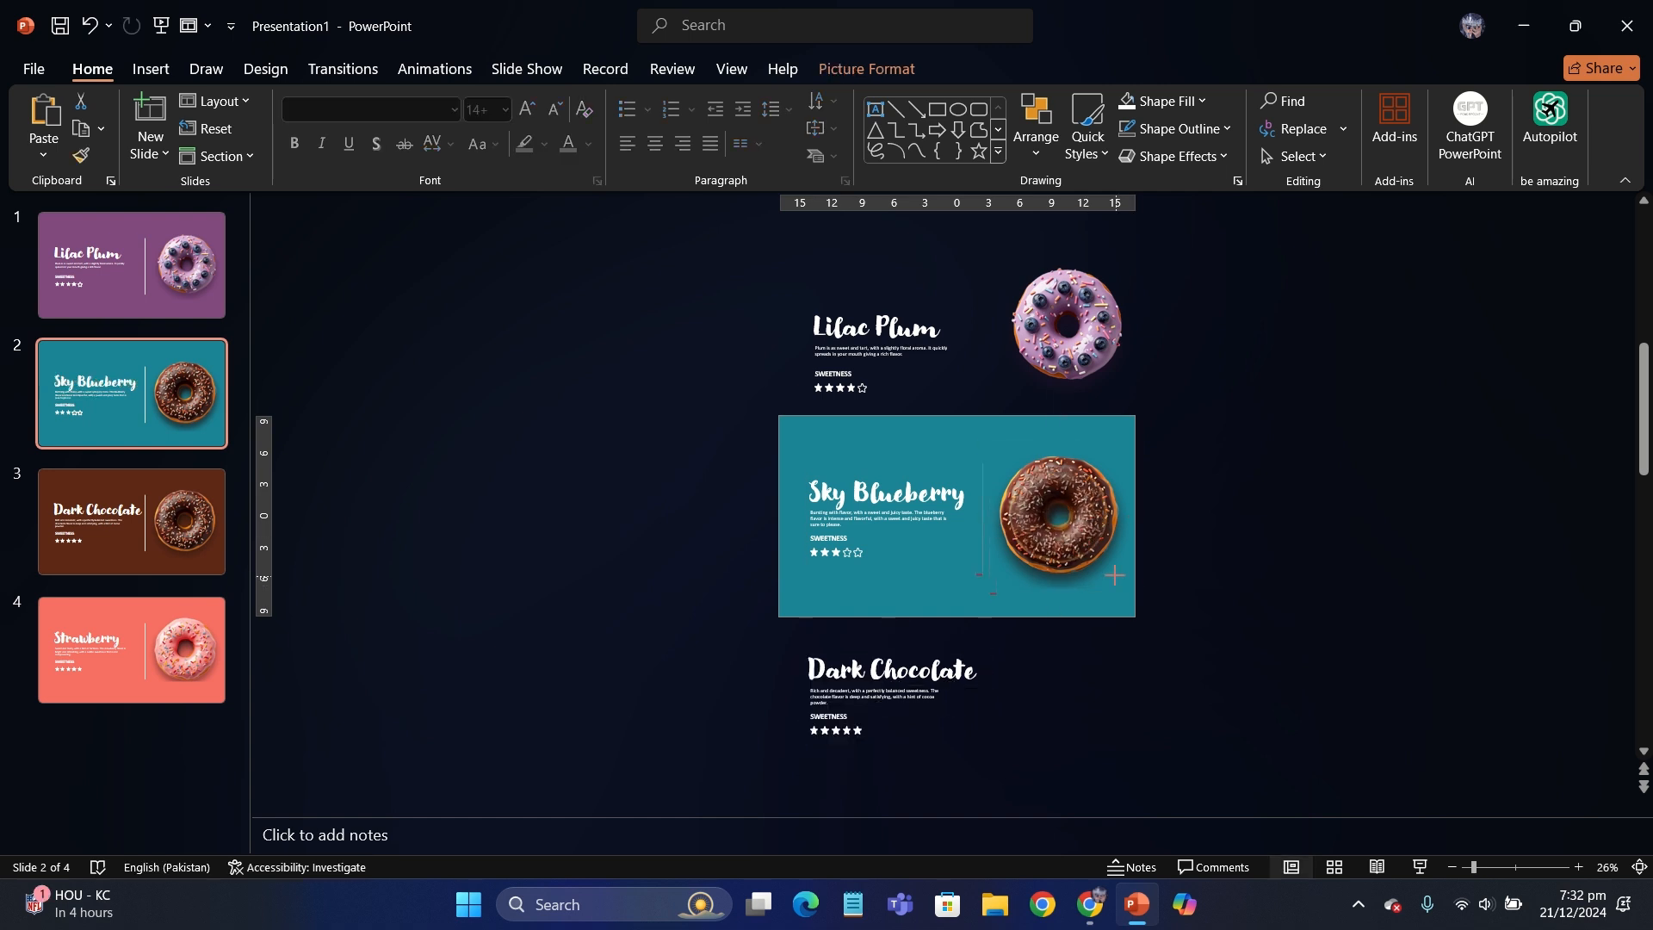
pyautogui.moveTo(1114, 575); pyautogui.dragTo(1250, 520)
pyautogui.click(715, 418)
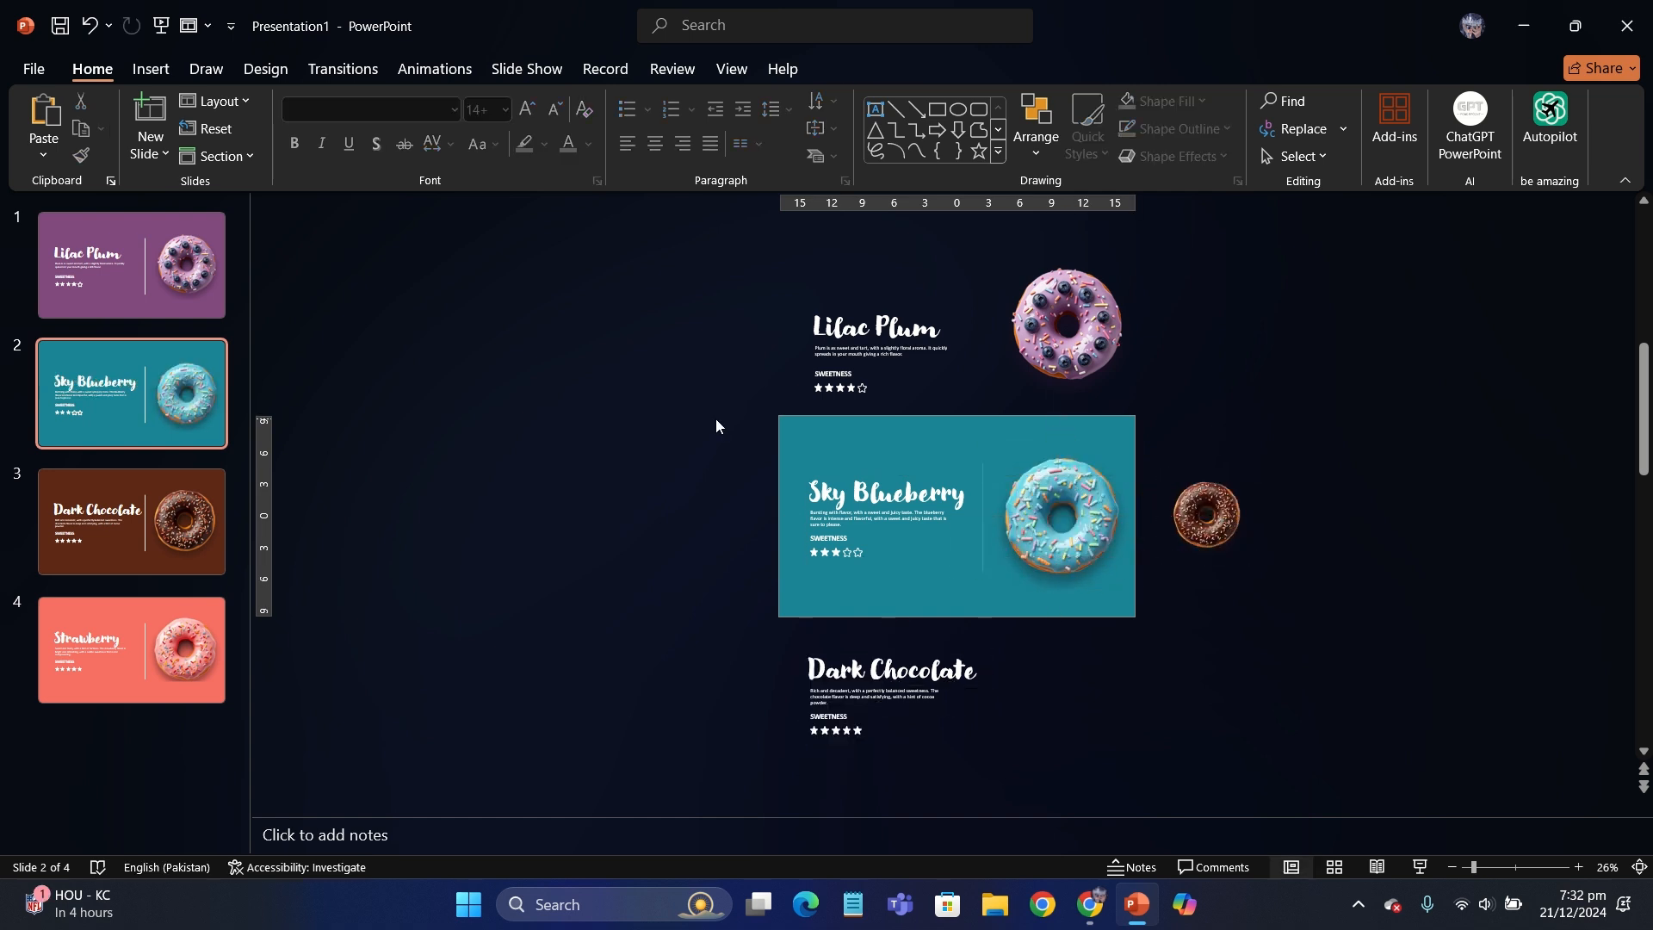
# - Copy the Sky Blueberry title, description, rating and donut onto the Dark Chocolate slide and place them above the slide
pyautogui.scroll(2, 716, 419)
pyautogui.moveTo(929, 551); pyautogui.dragTo(1237, 675)
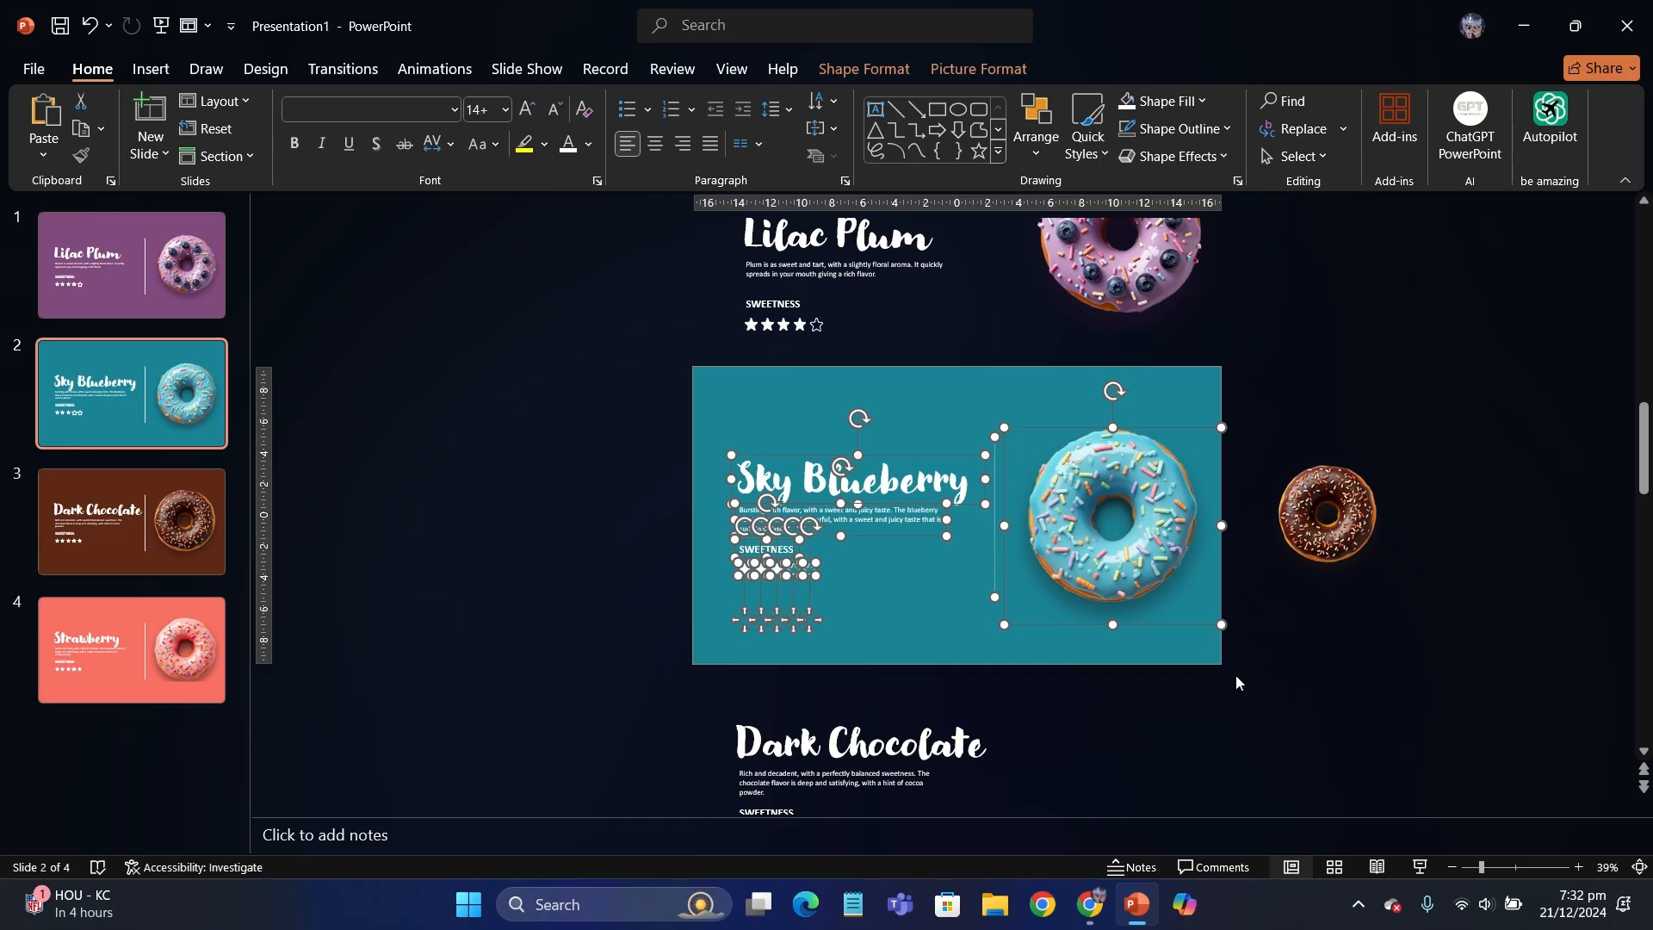
pyautogui.click(220, 529)
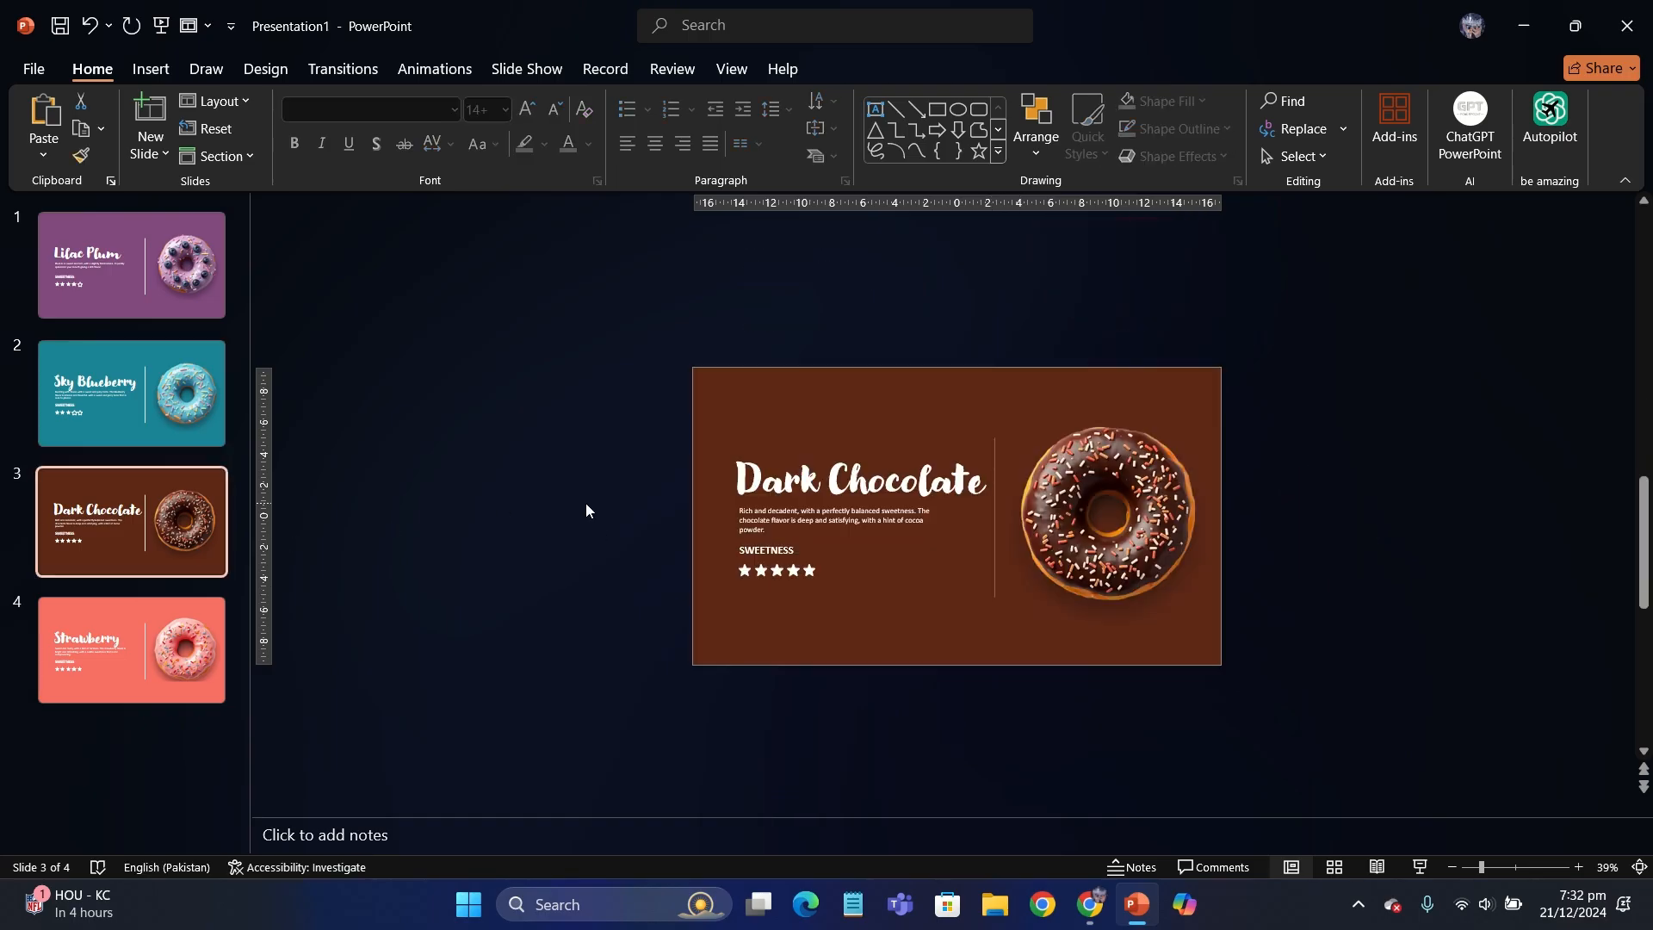
pyautogui.hotkey('ctrl', 'v')
pyautogui.moveTo(810, 628); pyautogui.dragTo(823, 376)
pyautogui.moveTo(1083, 561); pyautogui.dragTo(1082, 304)
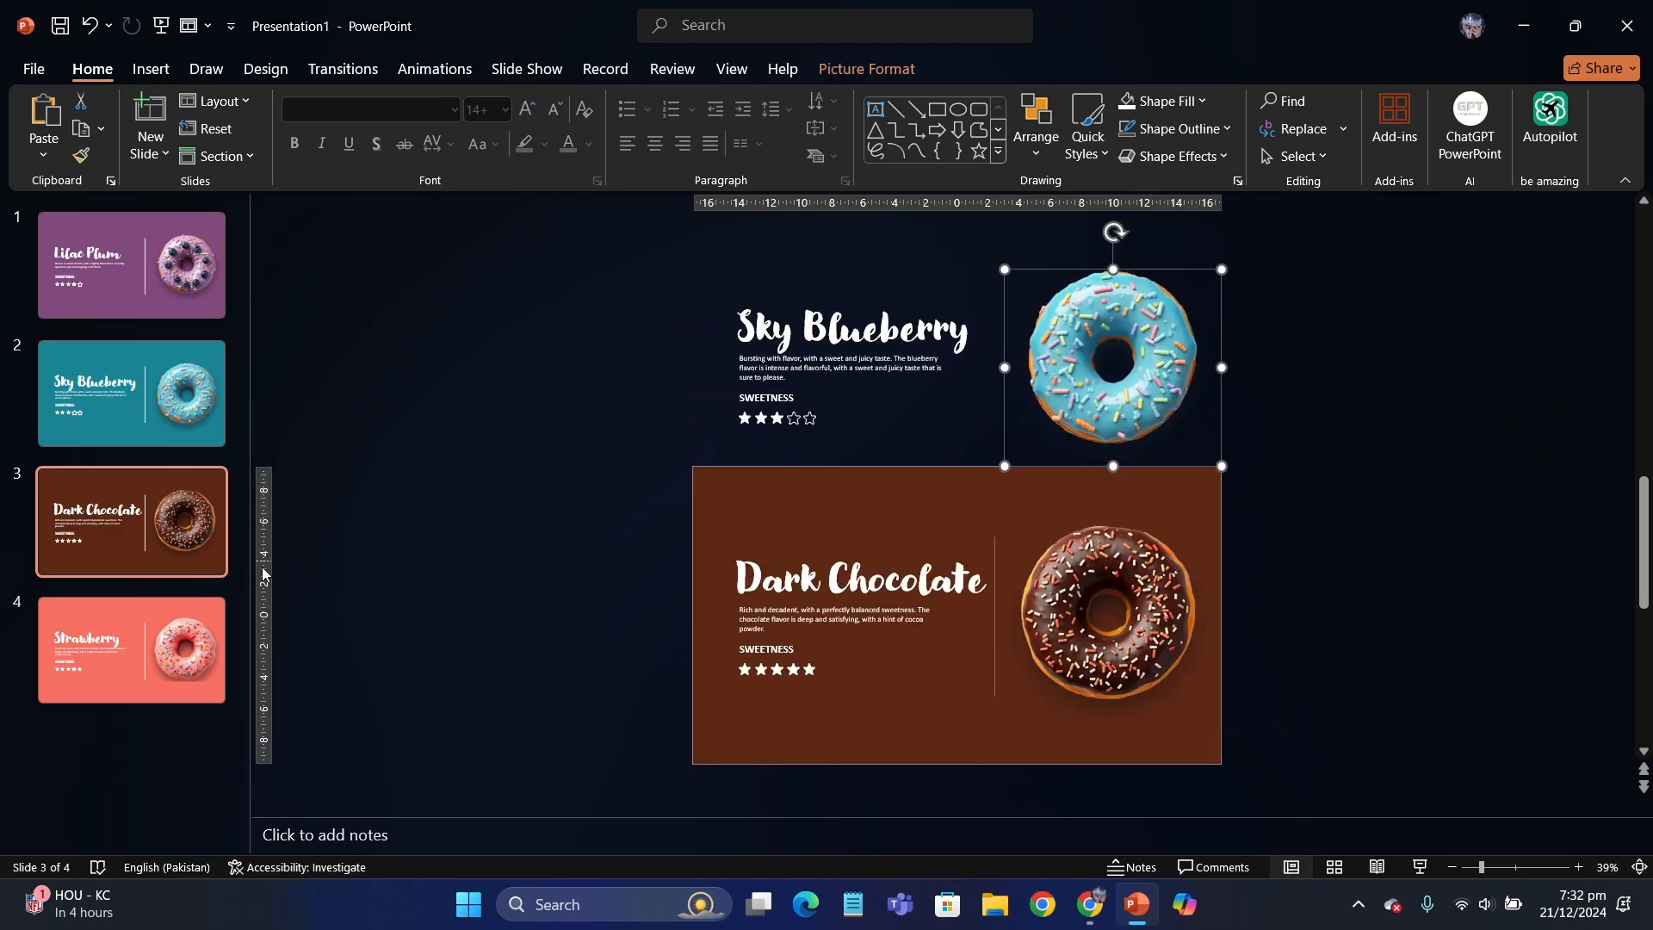
# - Copy the Strawberry title, description, rating and donut onto the Dark Chocolate slide, and move the pasted text and stars below the slide
pyautogui.click(131, 650)
pyautogui.moveTo(1328, 778); pyautogui.dragTo(574, 289)
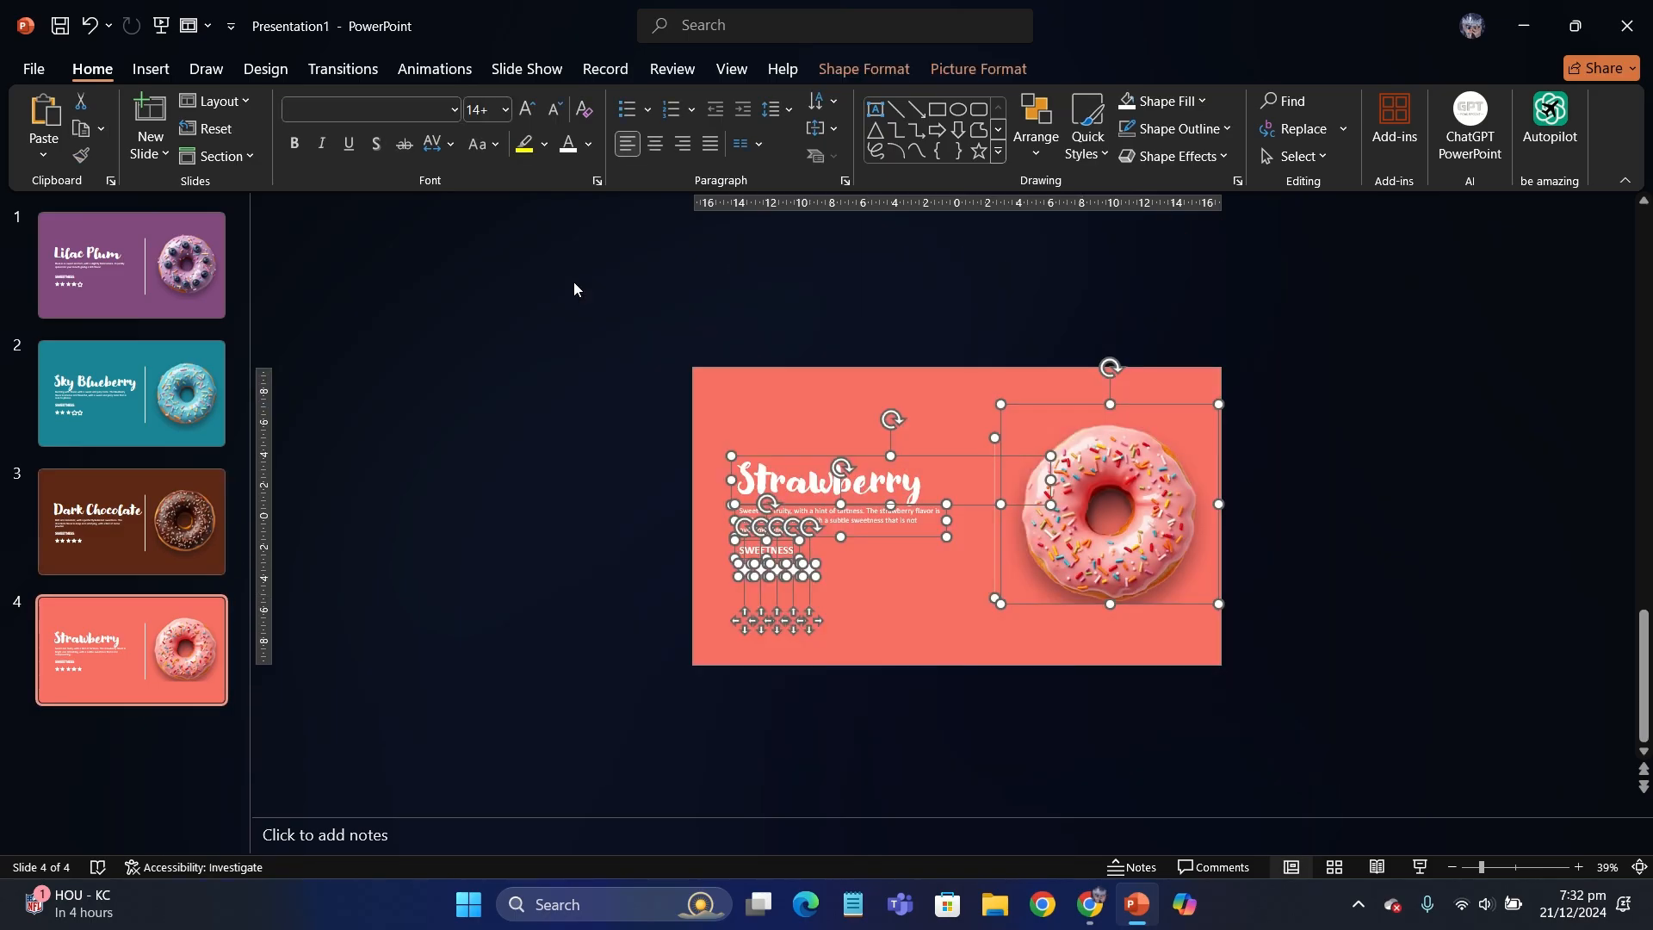
pyautogui.hotkey('ctrl', 'c')
pyautogui.press('pageup')
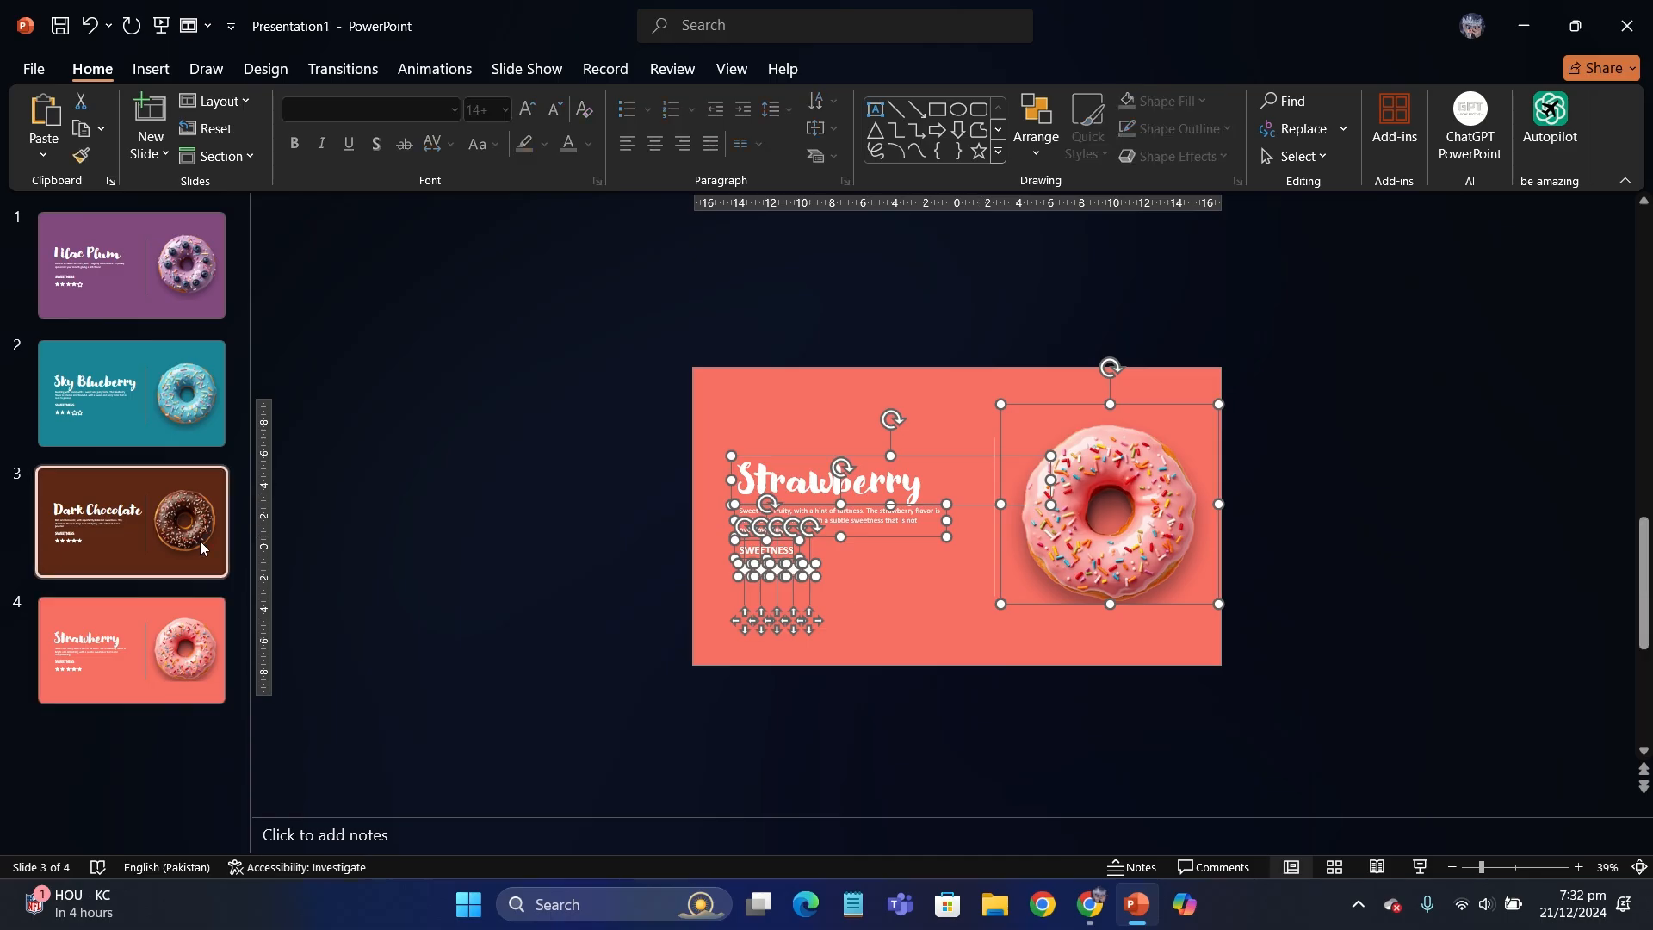
pyautogui.hotkey('ctrl', 'v')
pyautogui.scroll(-2, 797, 674)
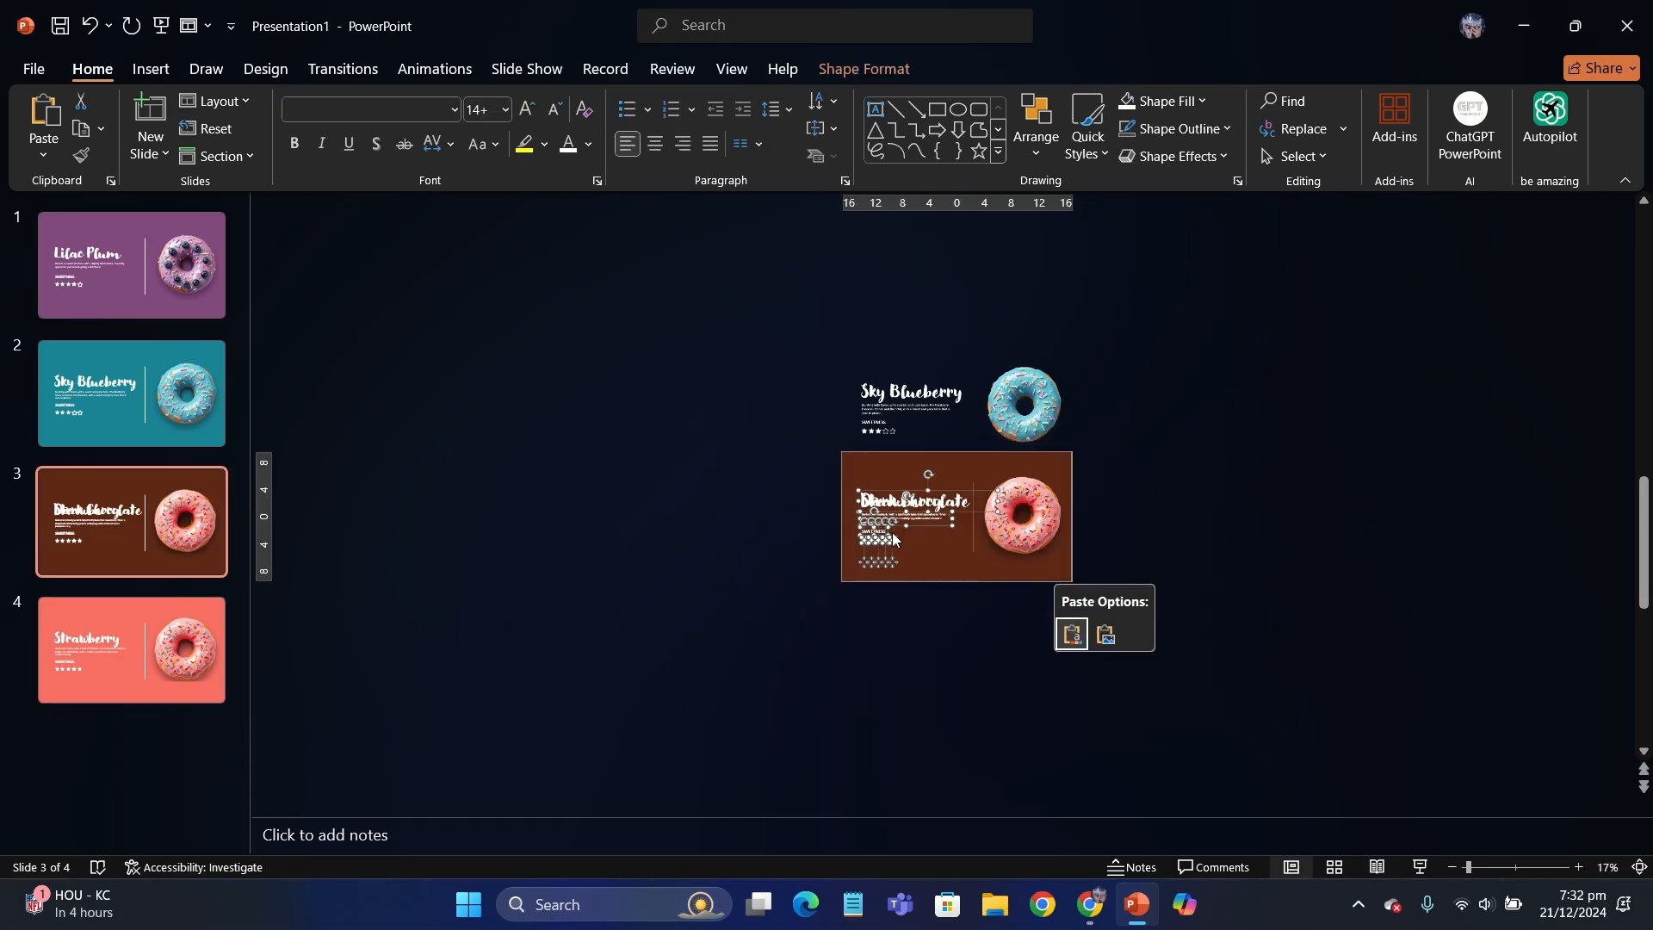
pyautogui.scroll(2, 867, 608)
pyautogui.moveTo(867, 608); pyautogui.dragTo(852, 764)
# - Shrink the pasted pink donut and place it just outside the Dark Chocolate slide's right edge
pyautogui.click(1091, 556)
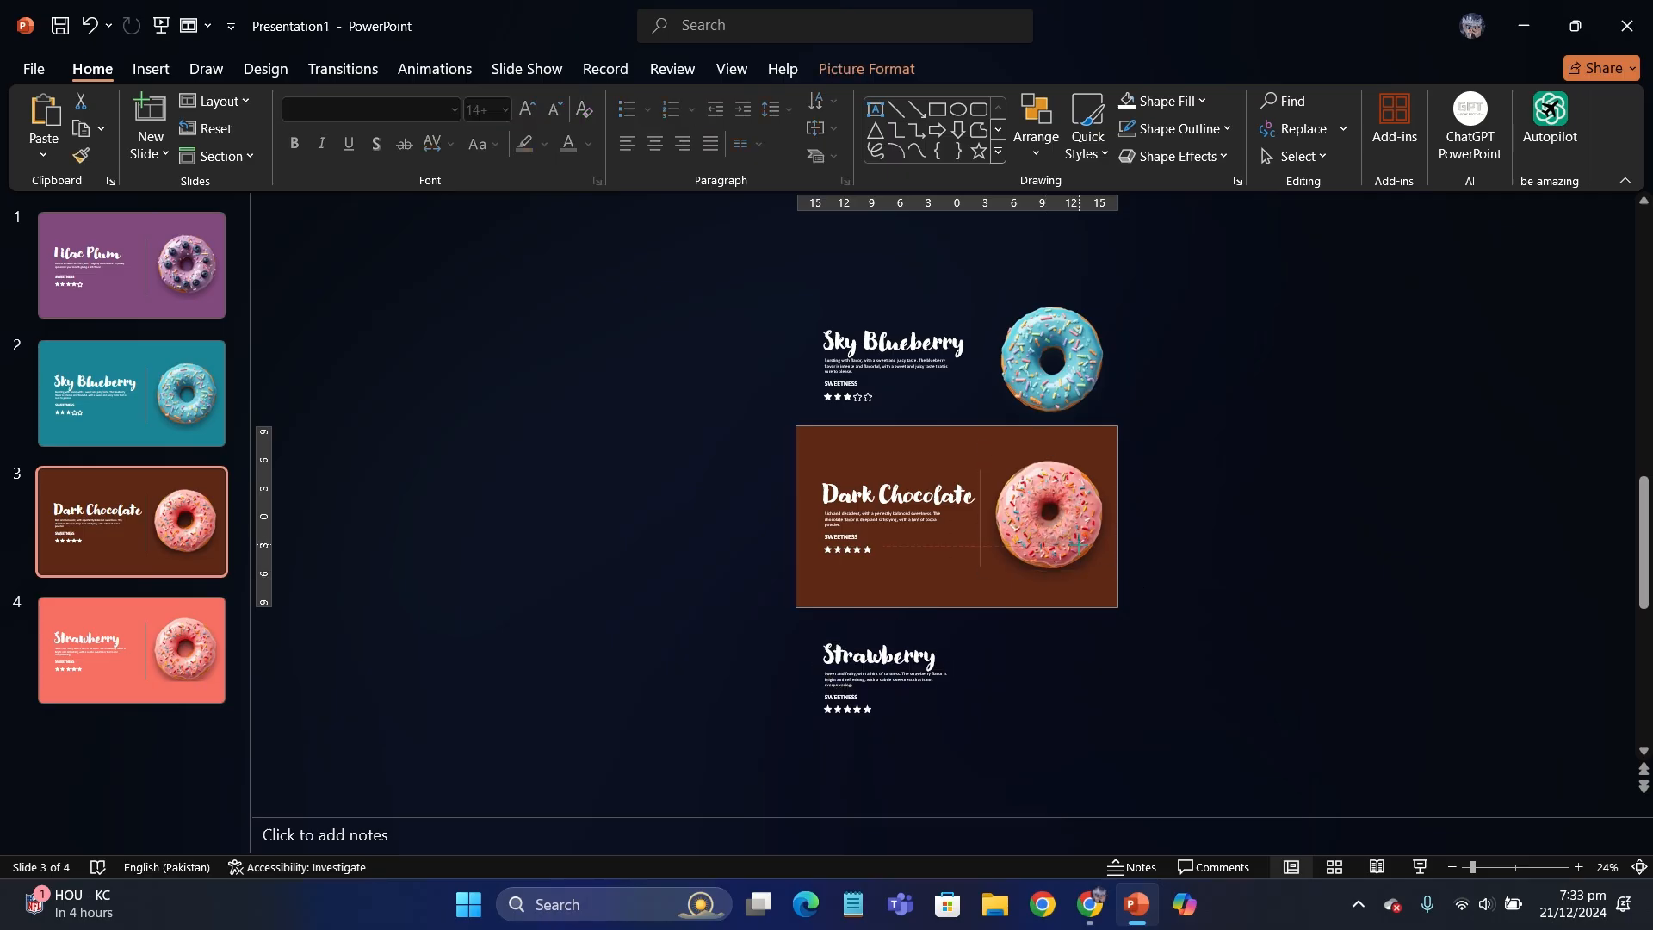
pyautogui.moveTo(1078, 545); pyautogui.dragTo(1226, 539)
pyautogui.click(622, 443)
# - Copy the Dark Chocolate title, description, rating and donut onto the Strawberry slide and place them above the slide
pyautogui.scroll(1, 622, 442)
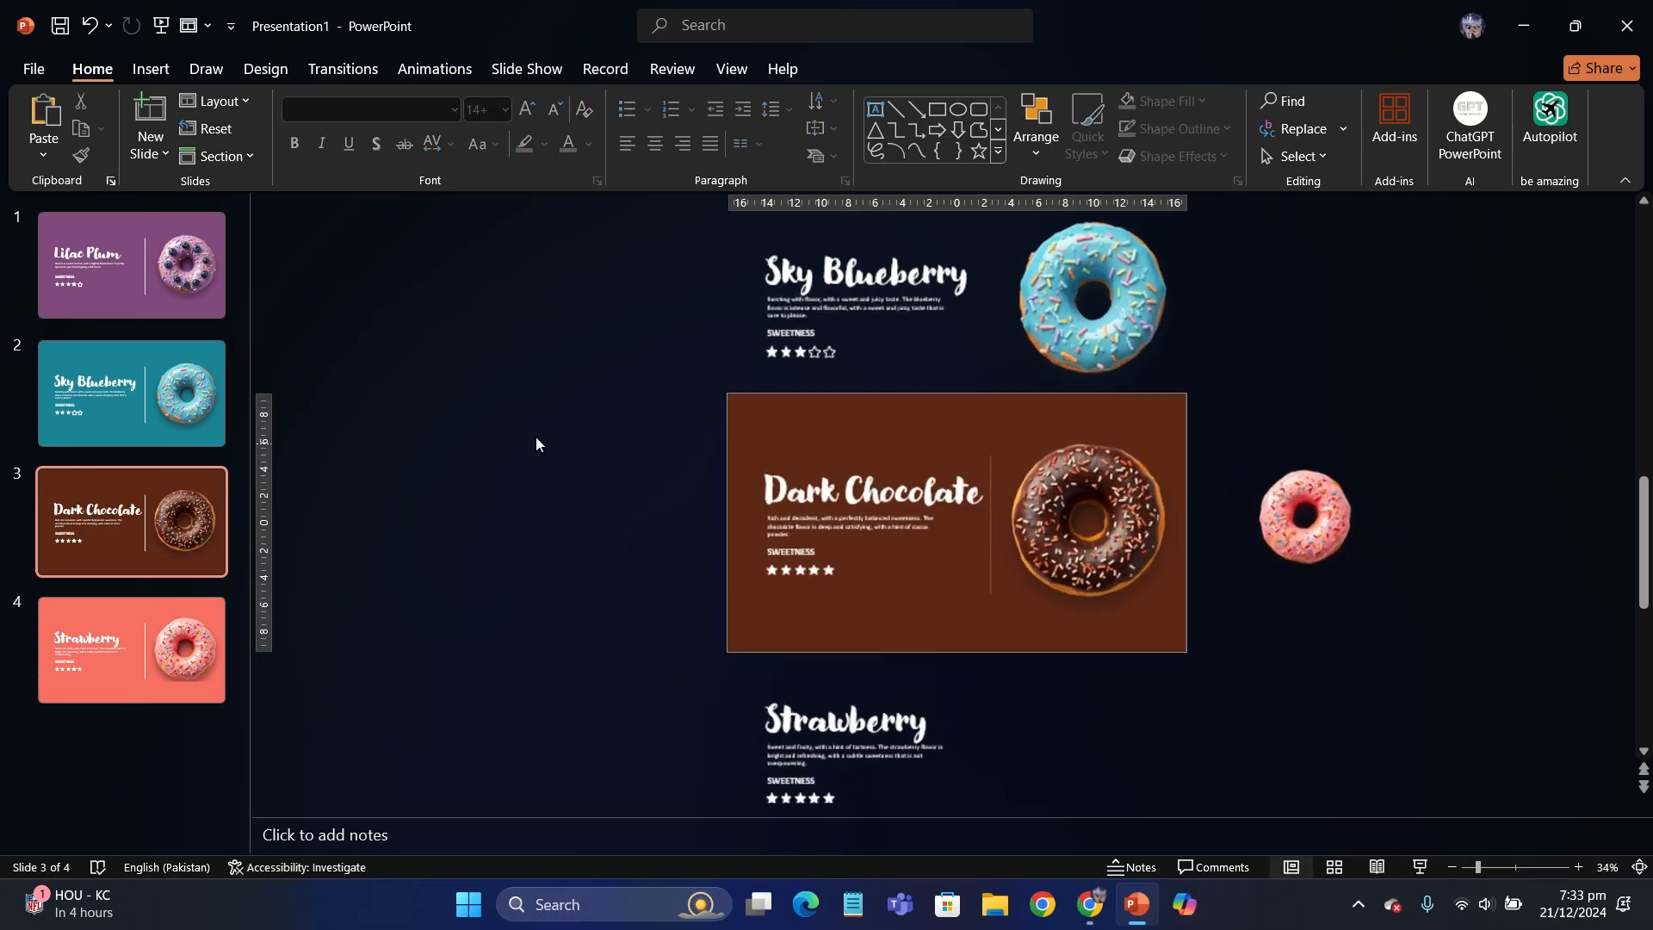
pyautogui.moveTo(680, 380); pyautogui.dragTo(1219, 668)
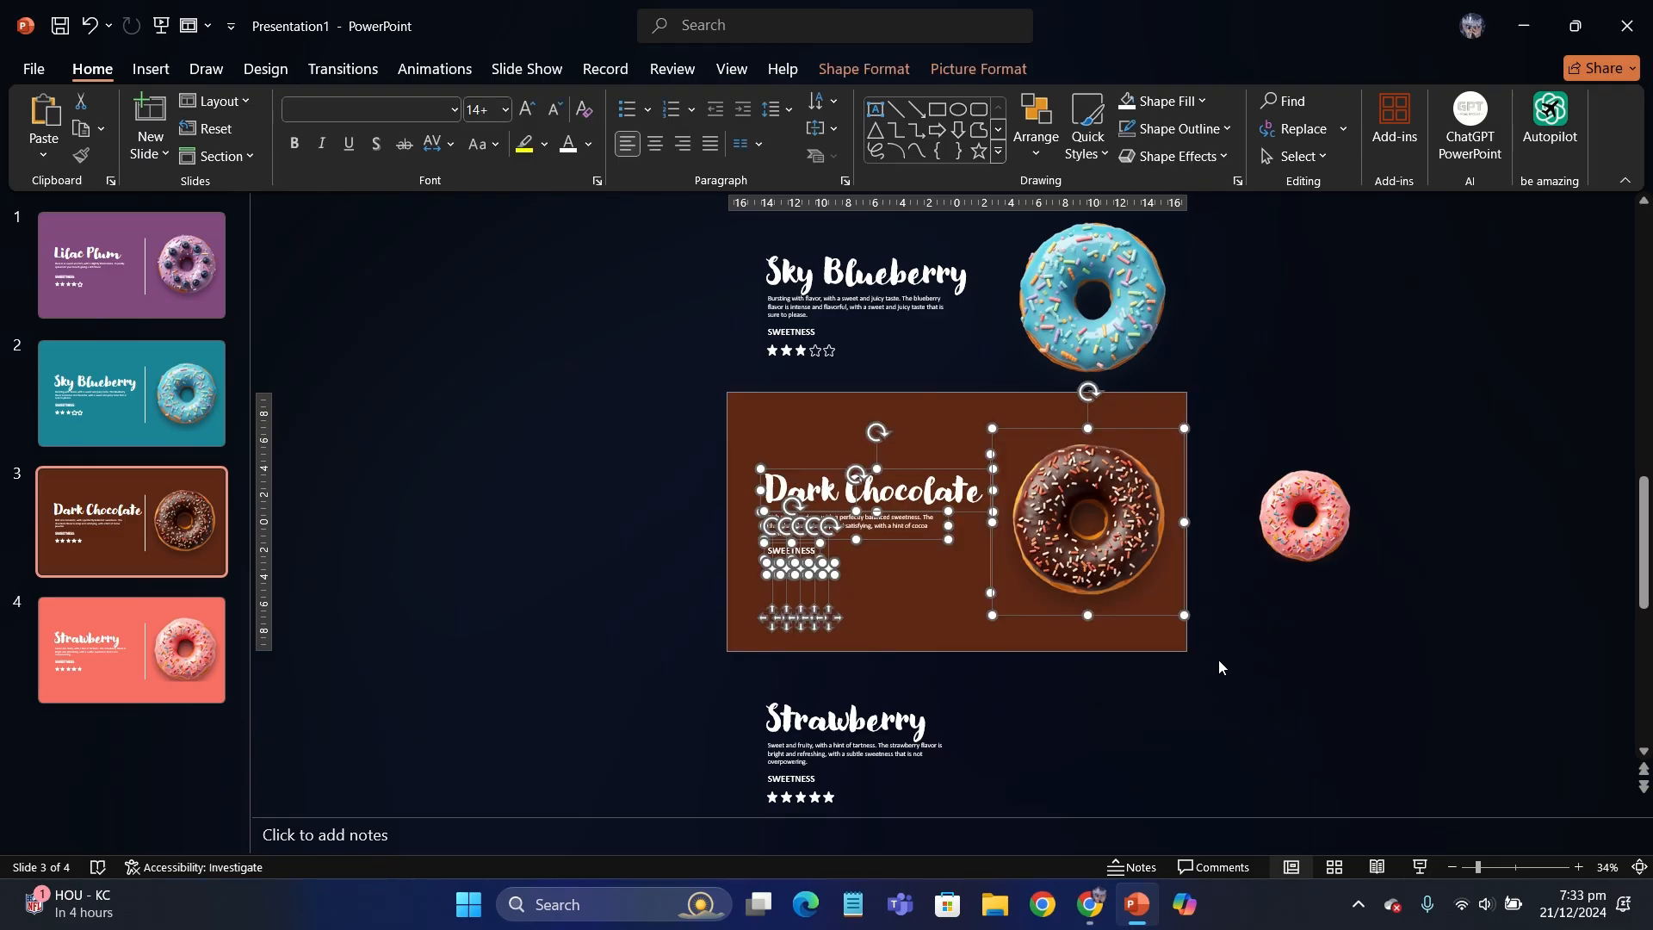
pyautogui.press('pagedown')
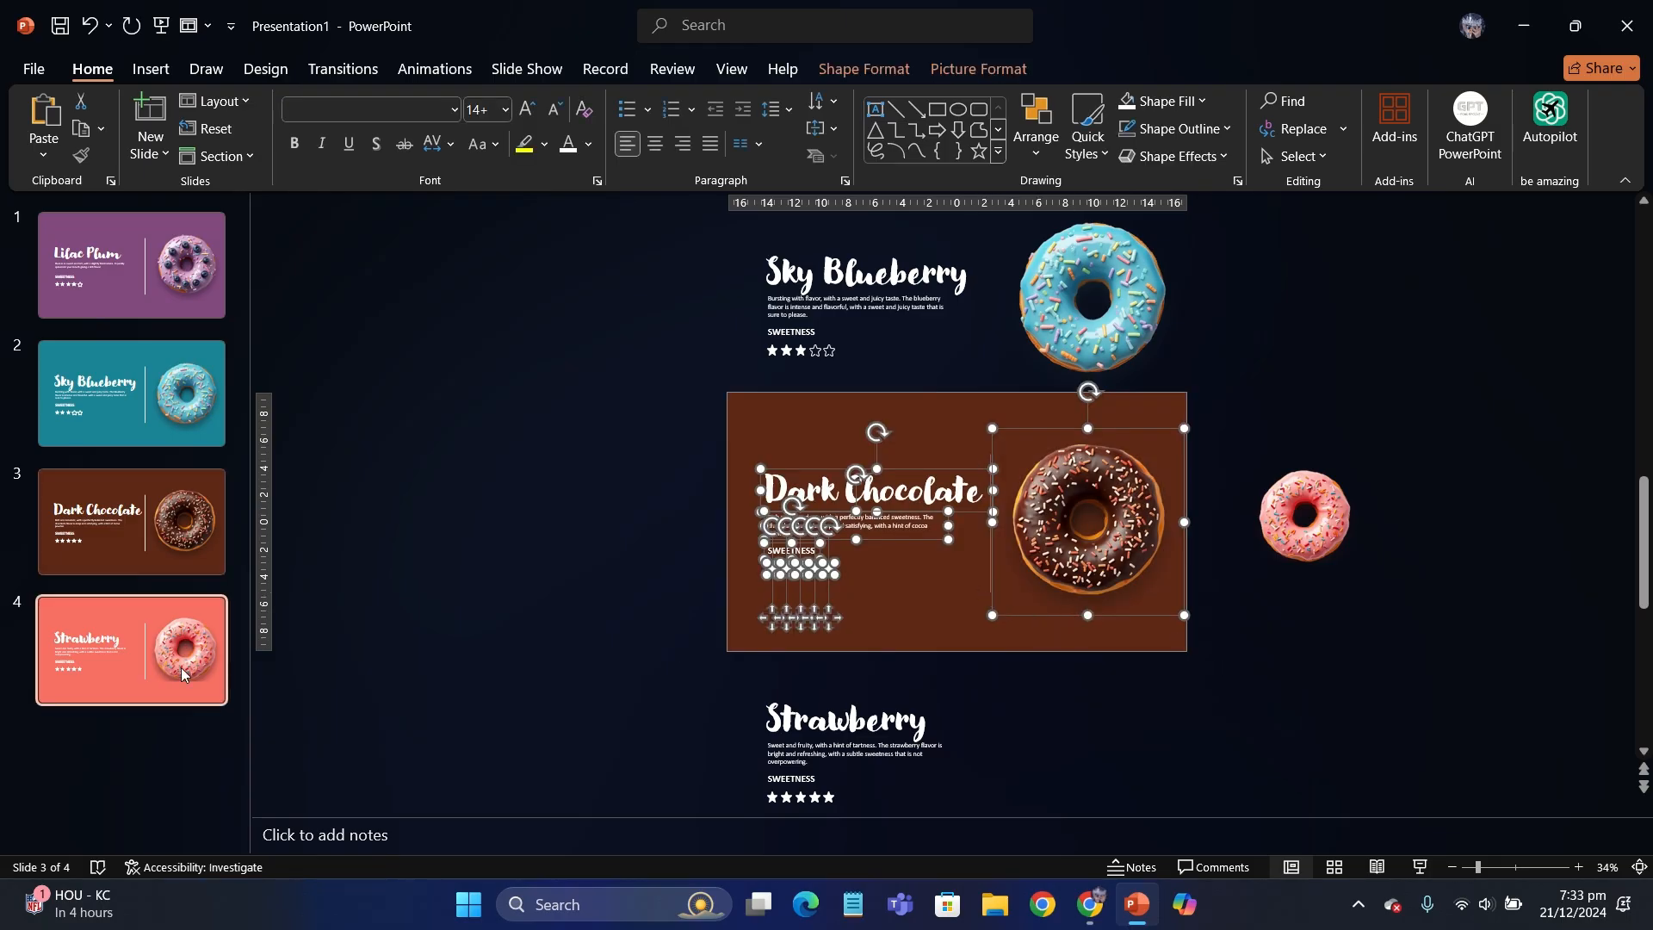
pyautogui.hotkey('ctrl', 'v')
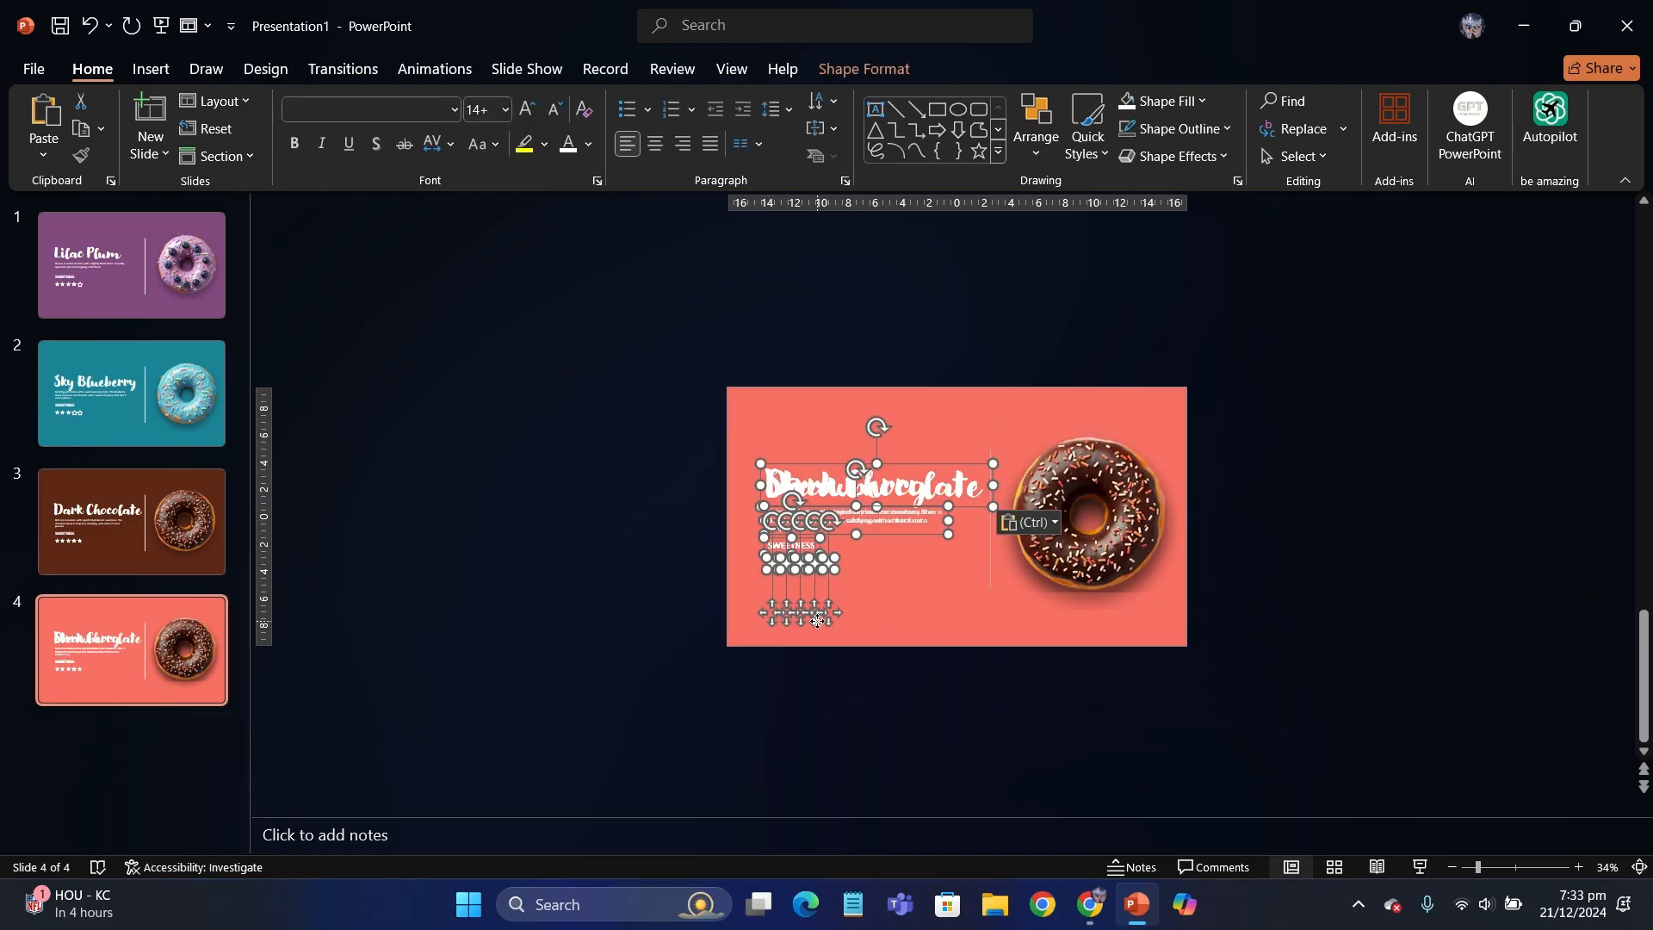
pyautogui.moveTo(818, 620); pyautogui.dragTo(817, 386)
pyautogui.click(1056, 510)
pyautogui.moveTo(1056, 510); pyautogui.dragTo(1056, 277)
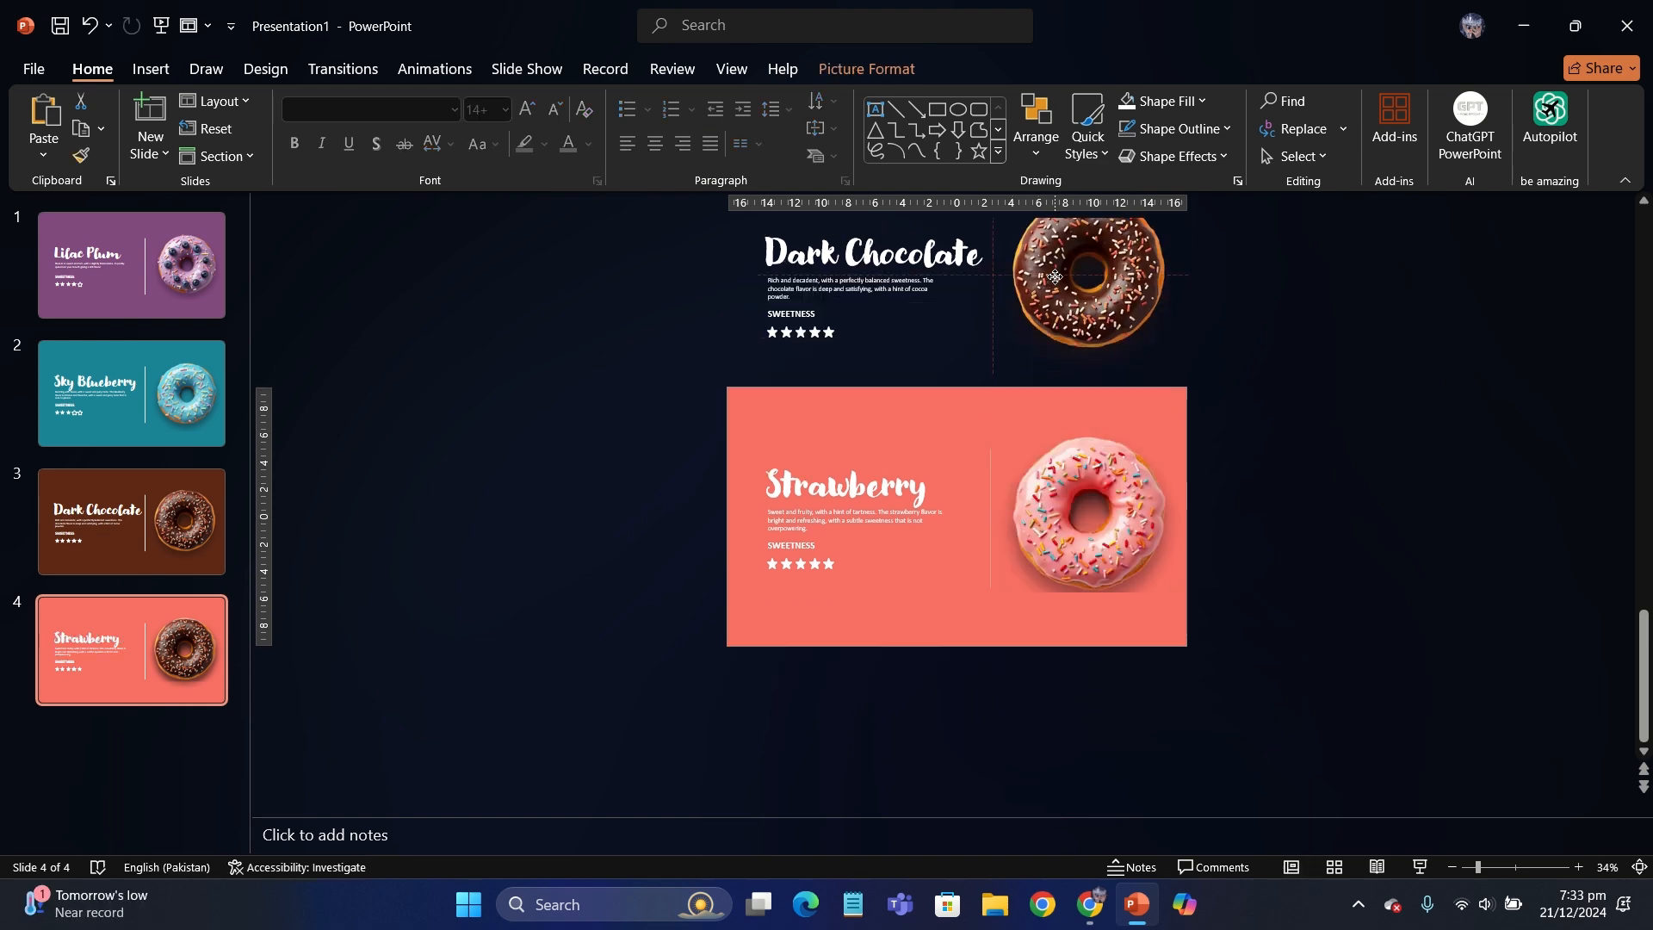
pyautogui.click(405, 453)
# - Duplicate the Lilac Plum slide
pyautogui.scroll(2, 478, 500)
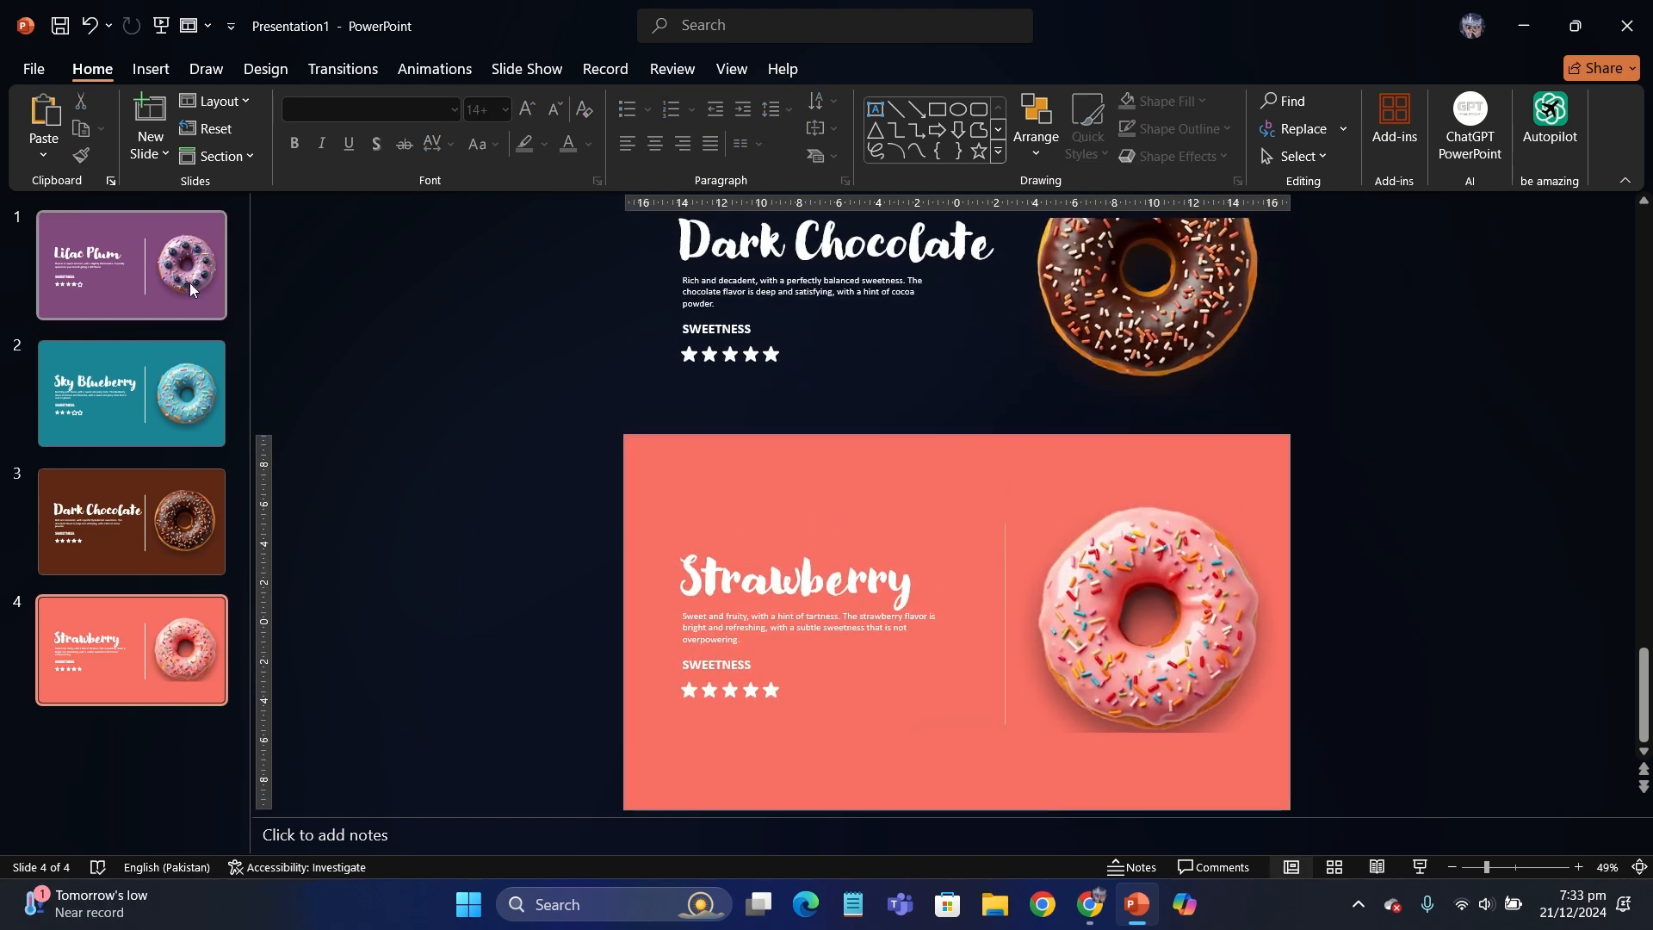
pyautogui.click(191, 284)
pyautogui.rightClick(190, 284)
pyautogui.click(282, 491)
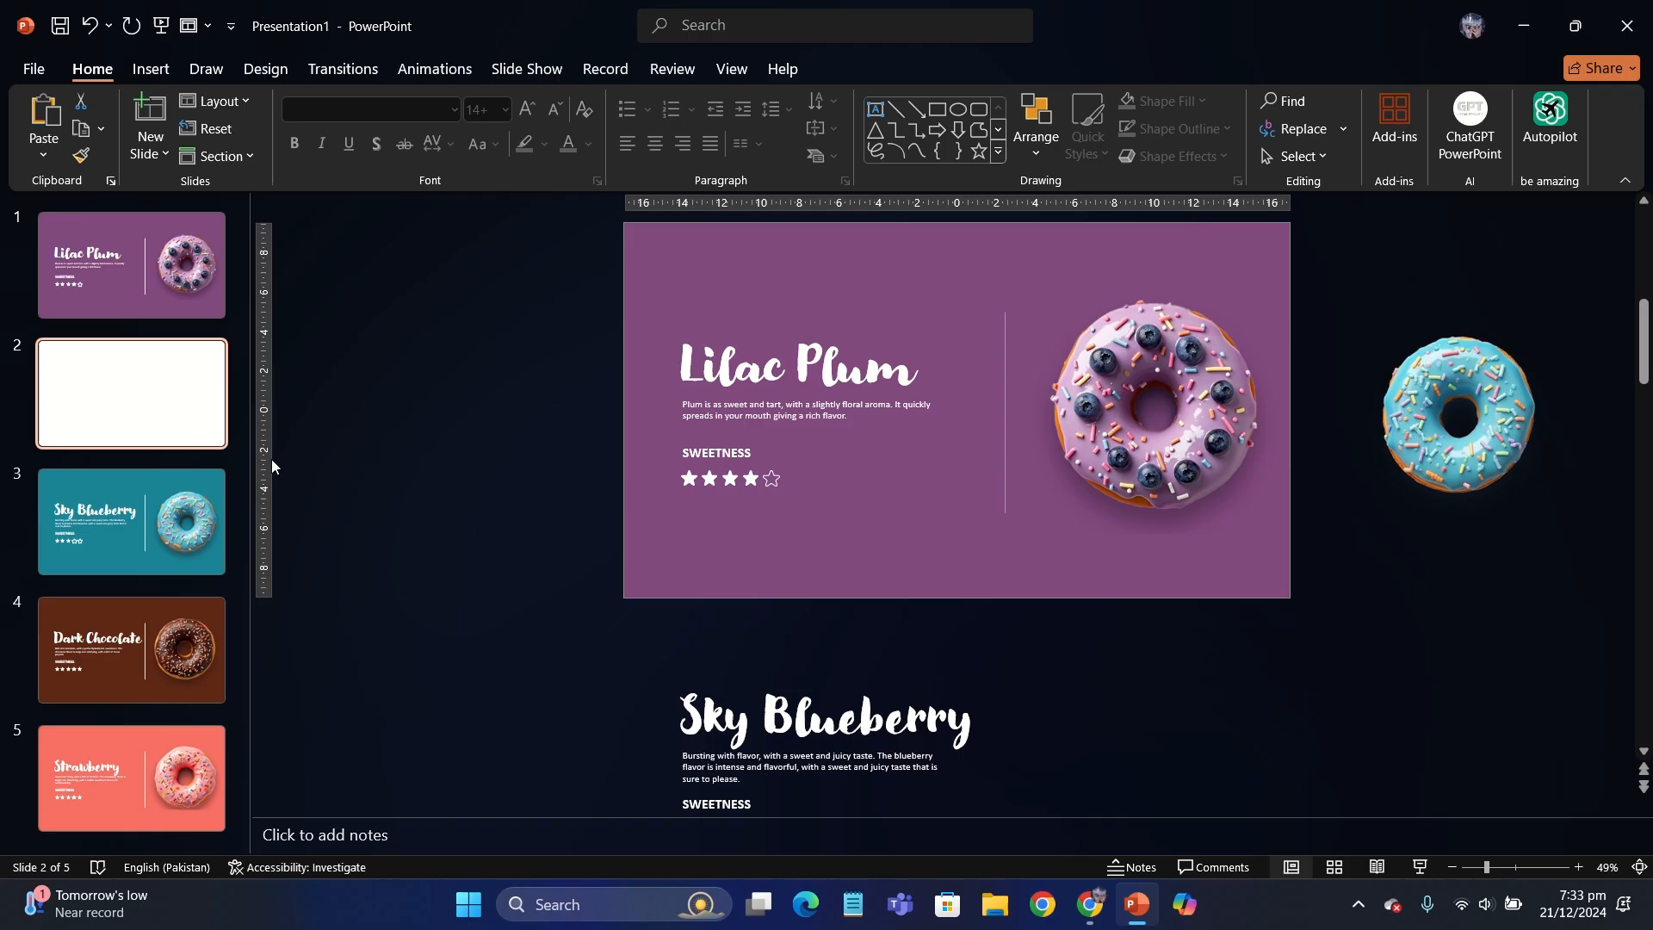
# - Delete the Sky Blueberry donut, title, description and rating from around the first Lilac Plum slide
pyautogui.click(190, 296)
pyautogui.scroll(-2, 496, 531)
pyautogui.click(1310, 525)
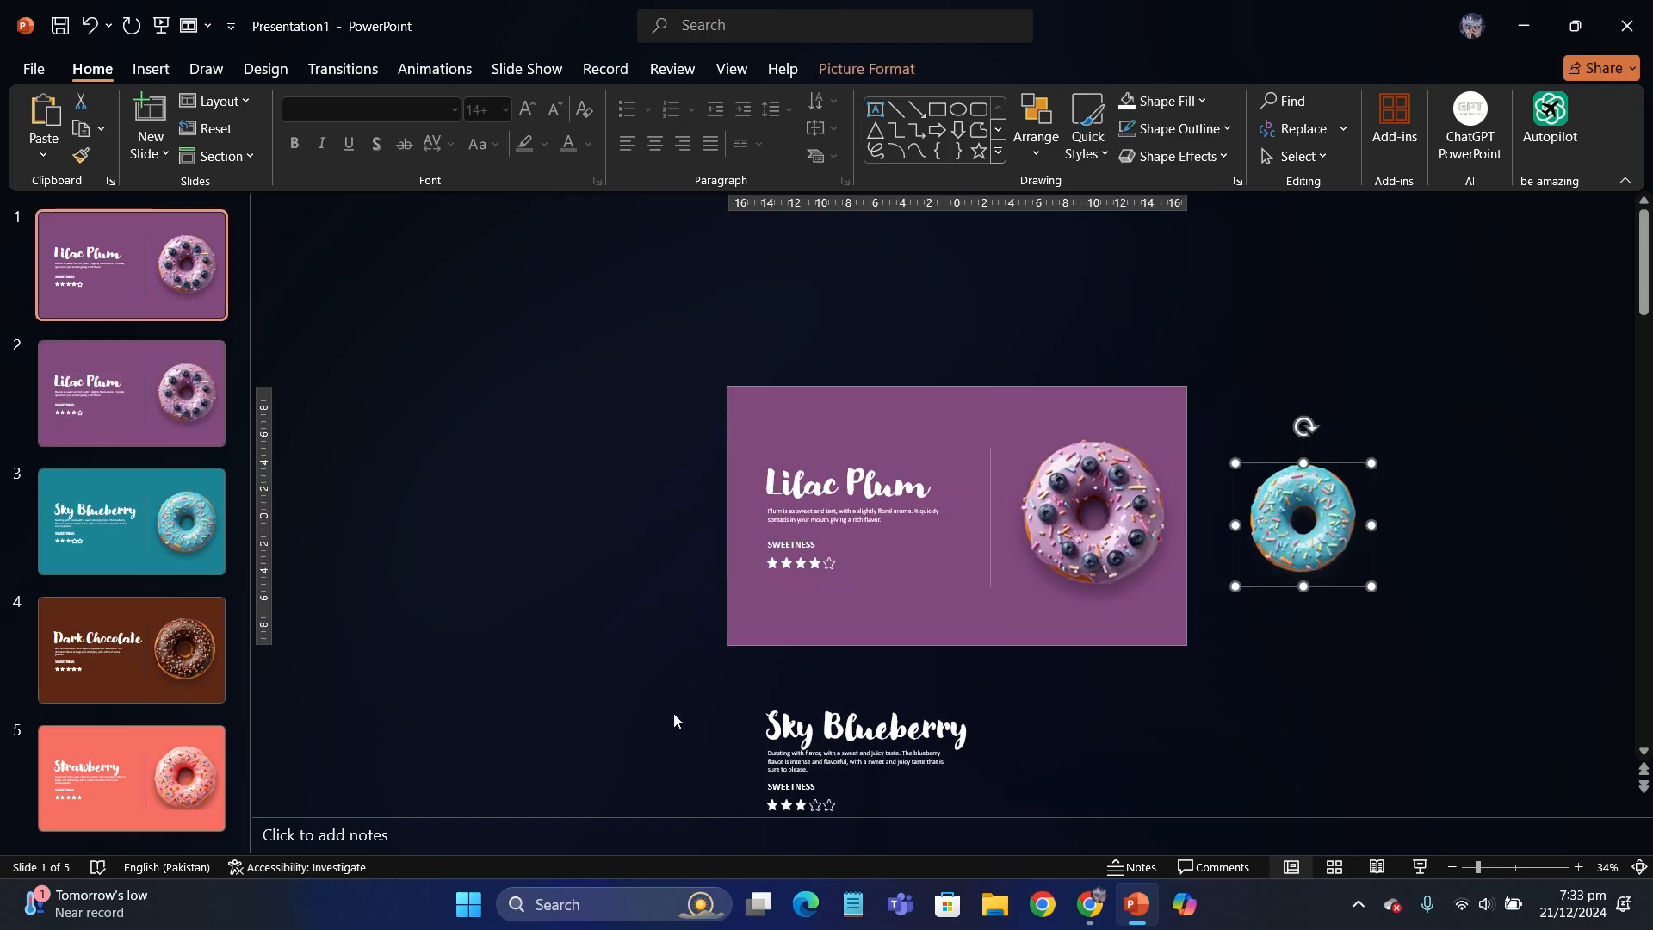
pyautogui.moveTo(674, 688); pyautogui.dragTo(1138, 893)
pyautogui.press('Delete')
# - Shrink the first slide's Lilac Plum donut and place it just outside the slide's right edge
pyautogui.click(1122, 539)
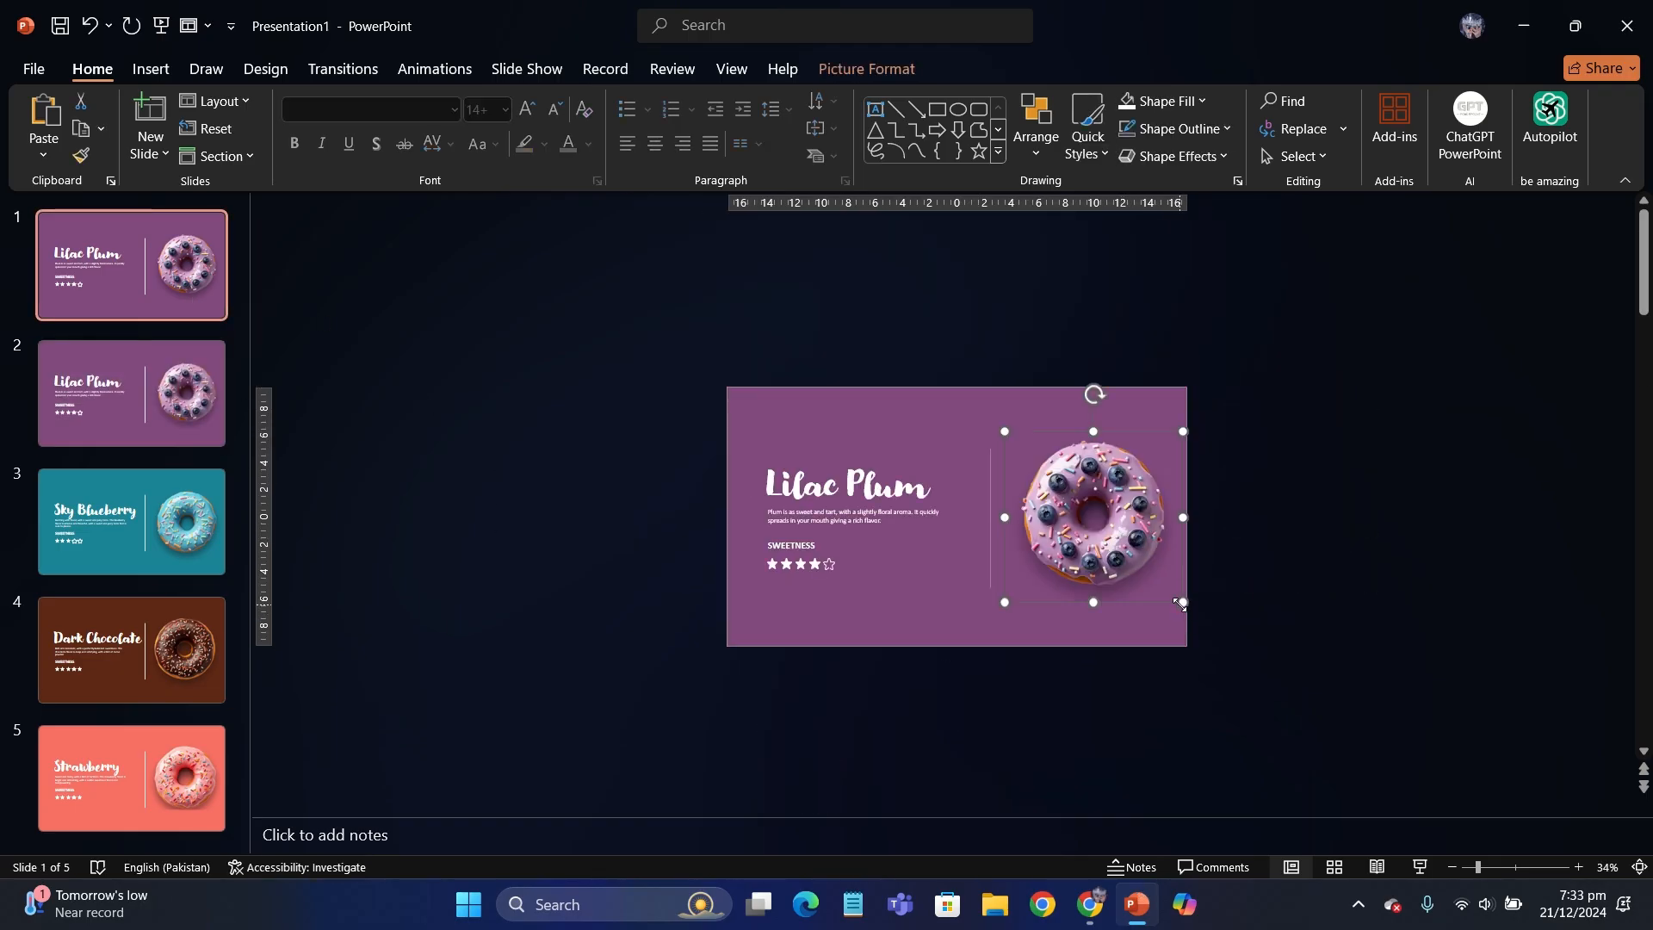
pyautogui.moveTo(1181, 601); pyautogui.dragTo(1336, 543)
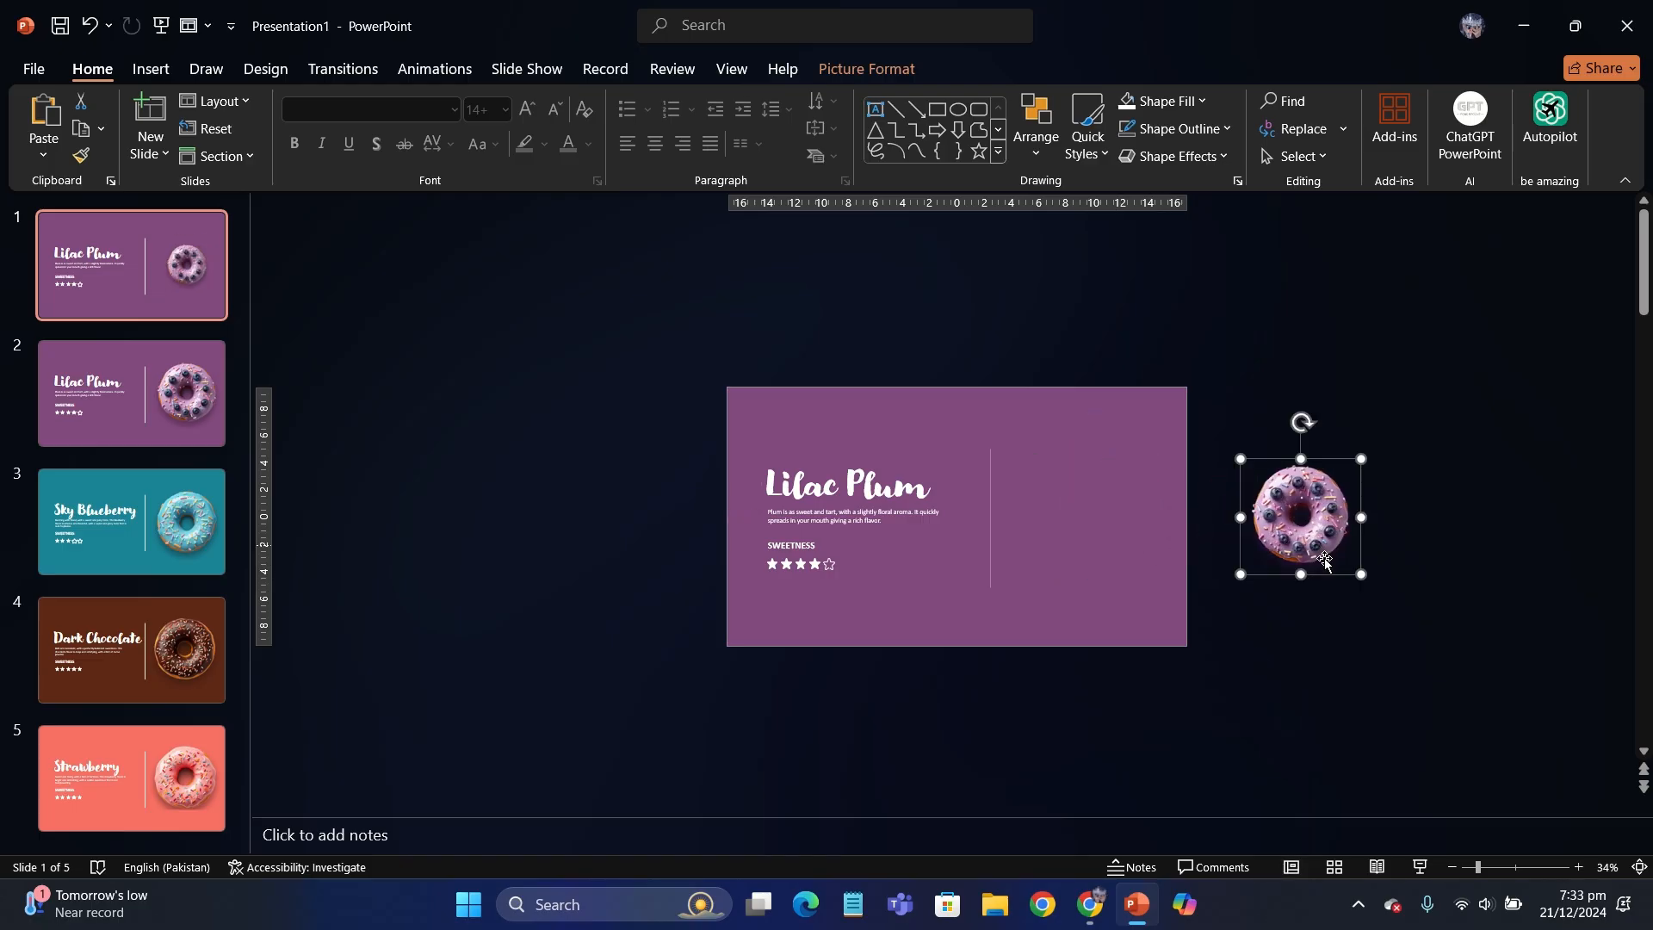
pyautogui.click(1254, 657)
# - Move the Lilac Plum title, description, rating and divider line together below the first slide
pyautogui.scroll(1, 1255, 657)
pyautogui.moveTo(610, 393); pyautogui.dragTo(1007, 704)
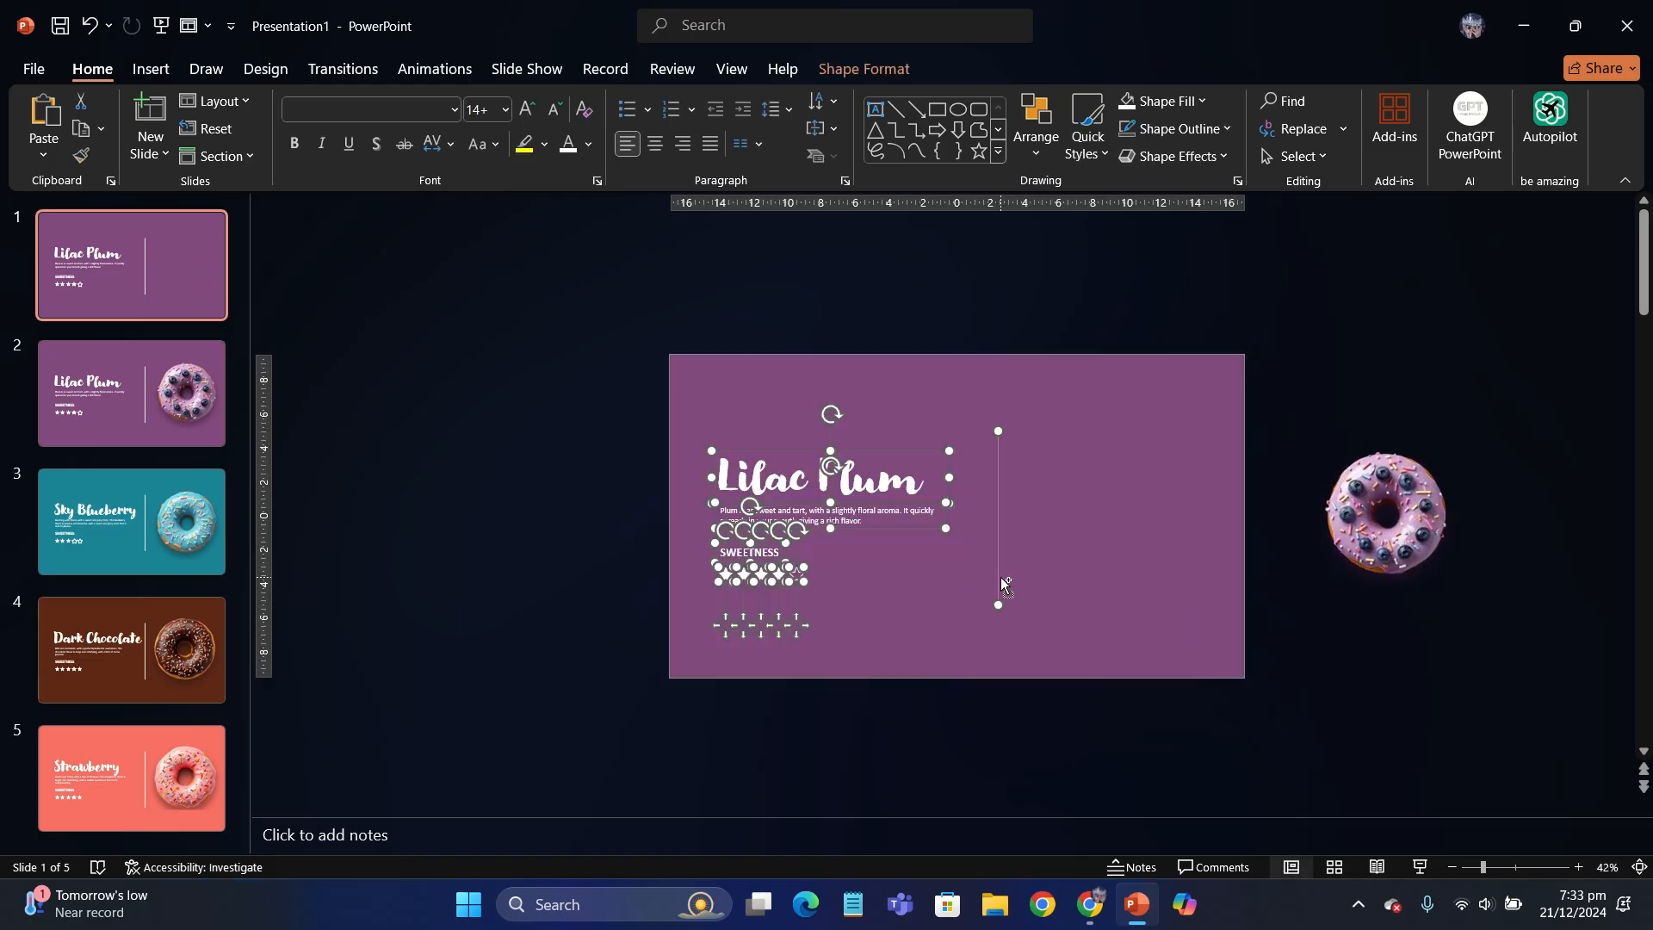
pyautogui.scroll(-3, 853, 635)
pyautogui.moveTo(849, 568); pyautogui.dragTo(849, 763)
pyautogui.click(710, 607)
pyautogui.scroll(3, 710, 607)
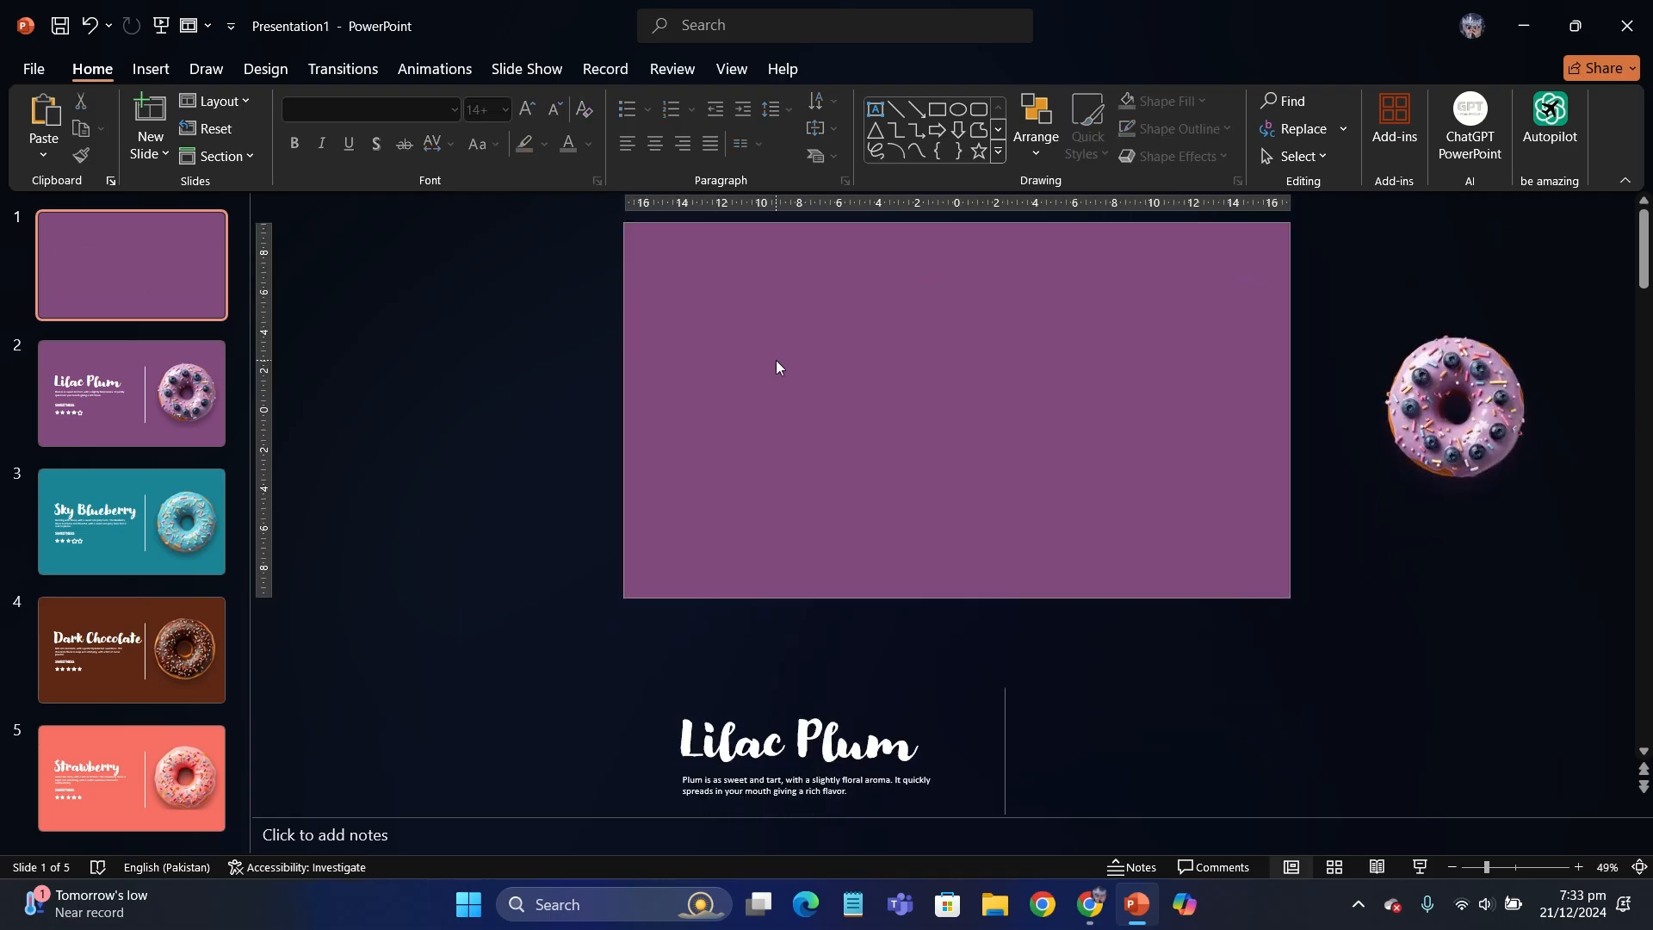
# - Add a text box reading "Our Donuts" on the emptied first slide
pyautogui.scroll(1, 777, 360)
pyautogui.scroll(-1, 777, 360)
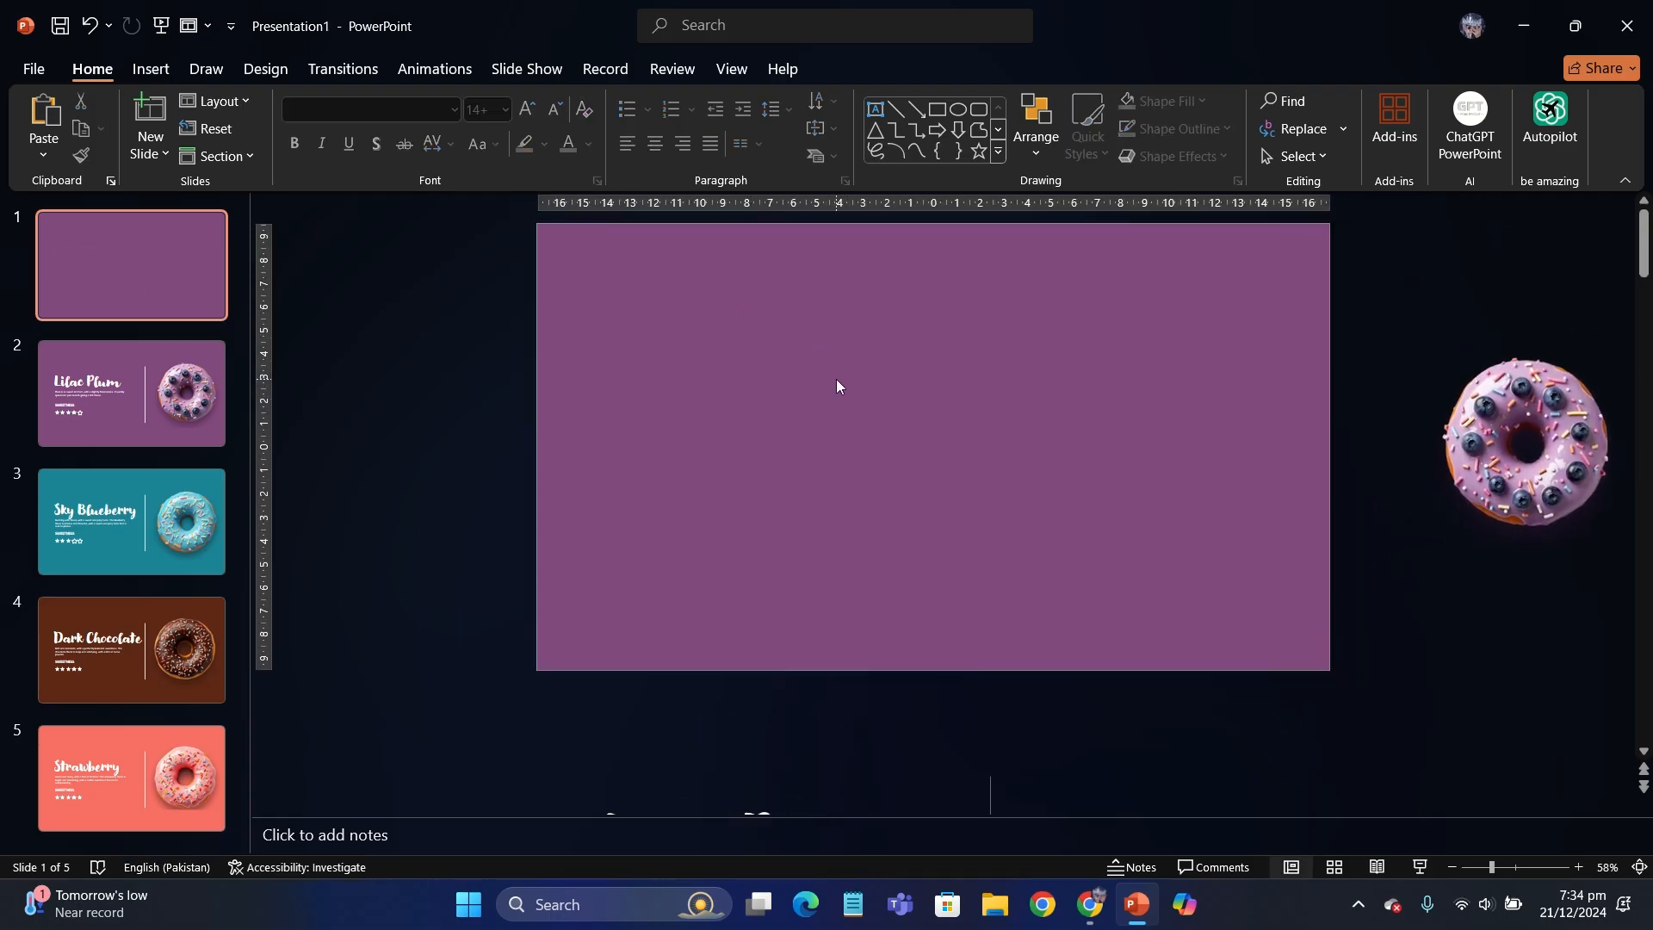
pyautogui.click(874, 109)
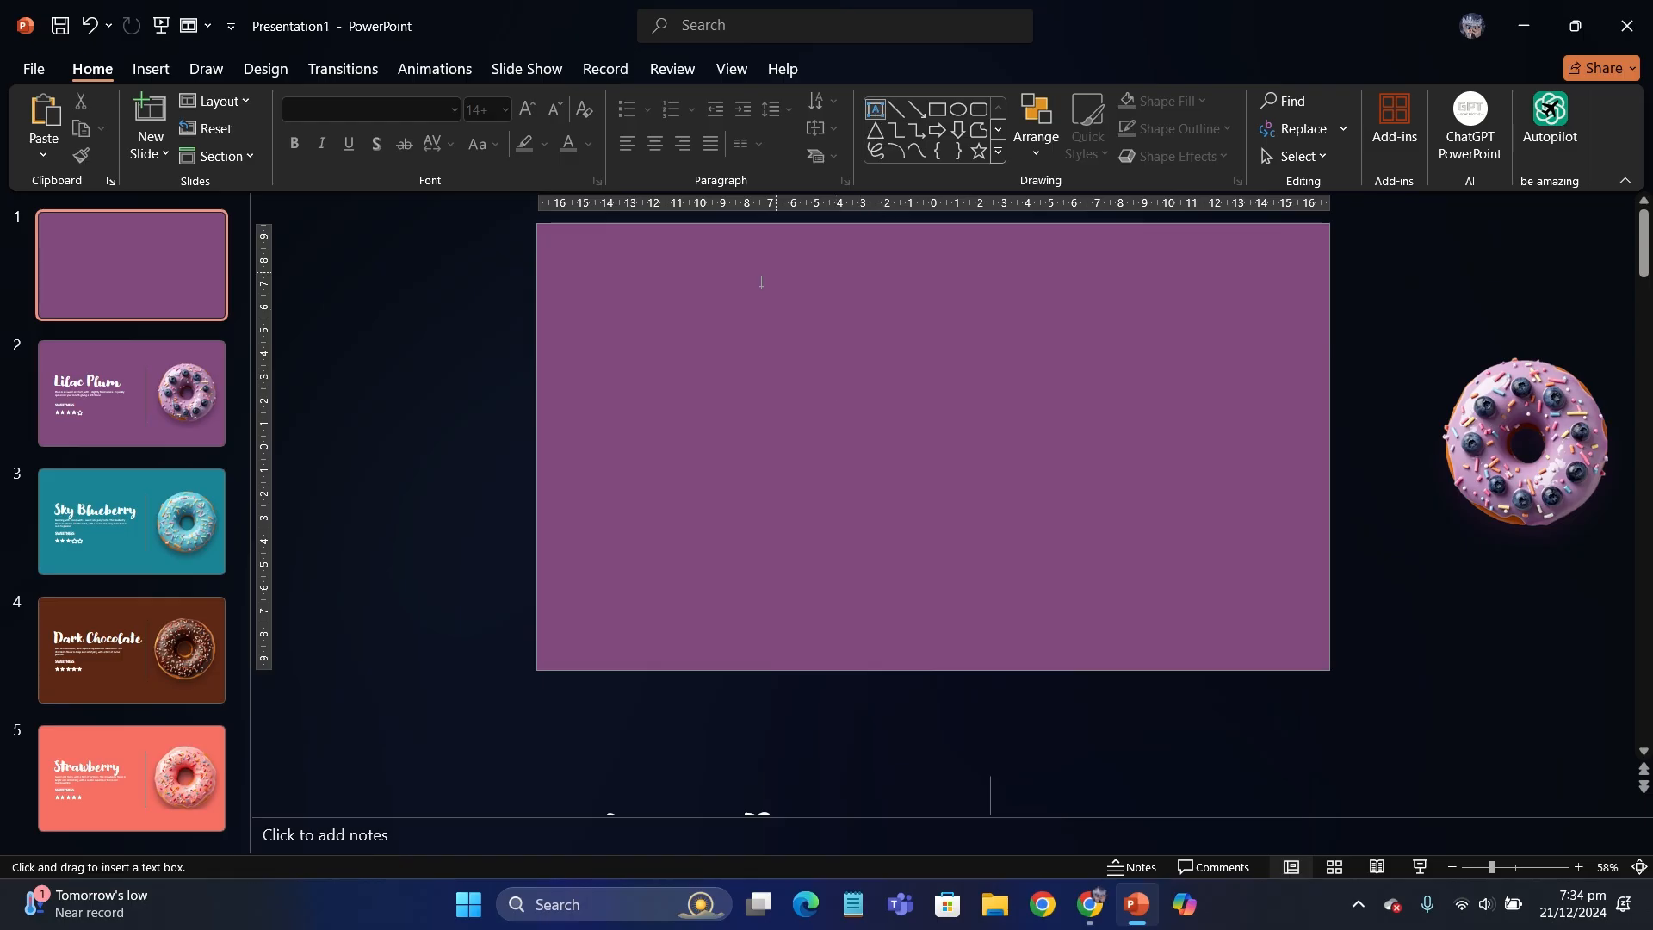
pyautogui.moveTo(1088, 487); pyautogui.dragTo(1175, 493)
pyautogui.write('Our Donuts')
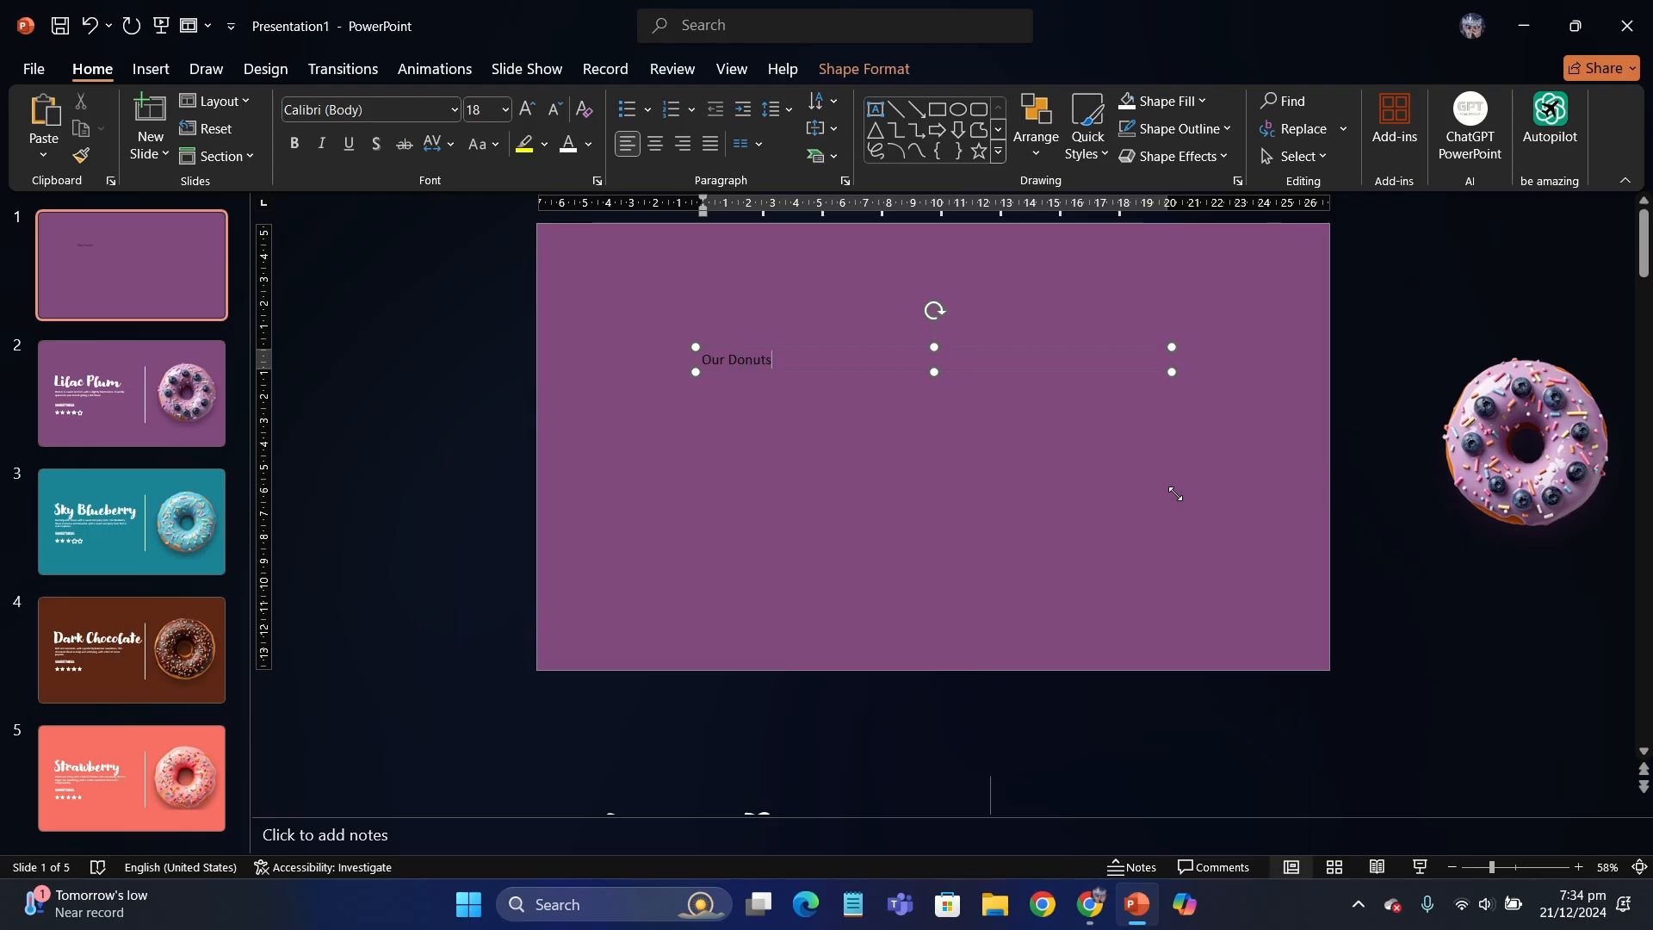
# - Format the "Our Donuts" text in white Modernlove regular at size 96
pyautogui.click(983, 373)
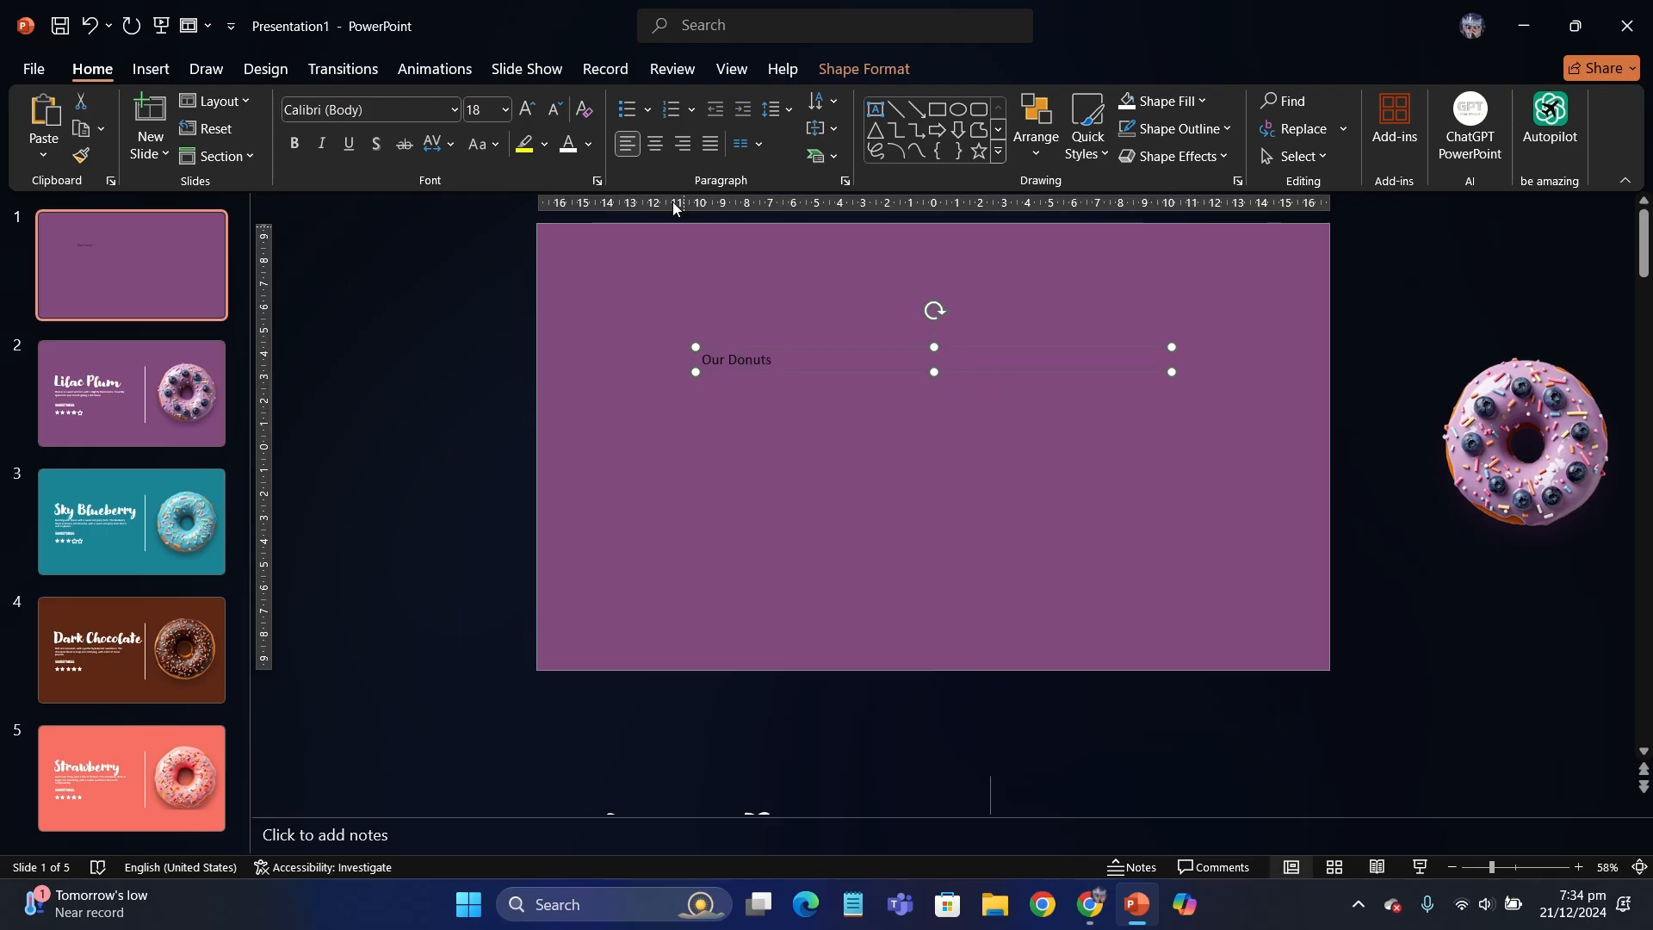
pyautogui.click(529, 110)
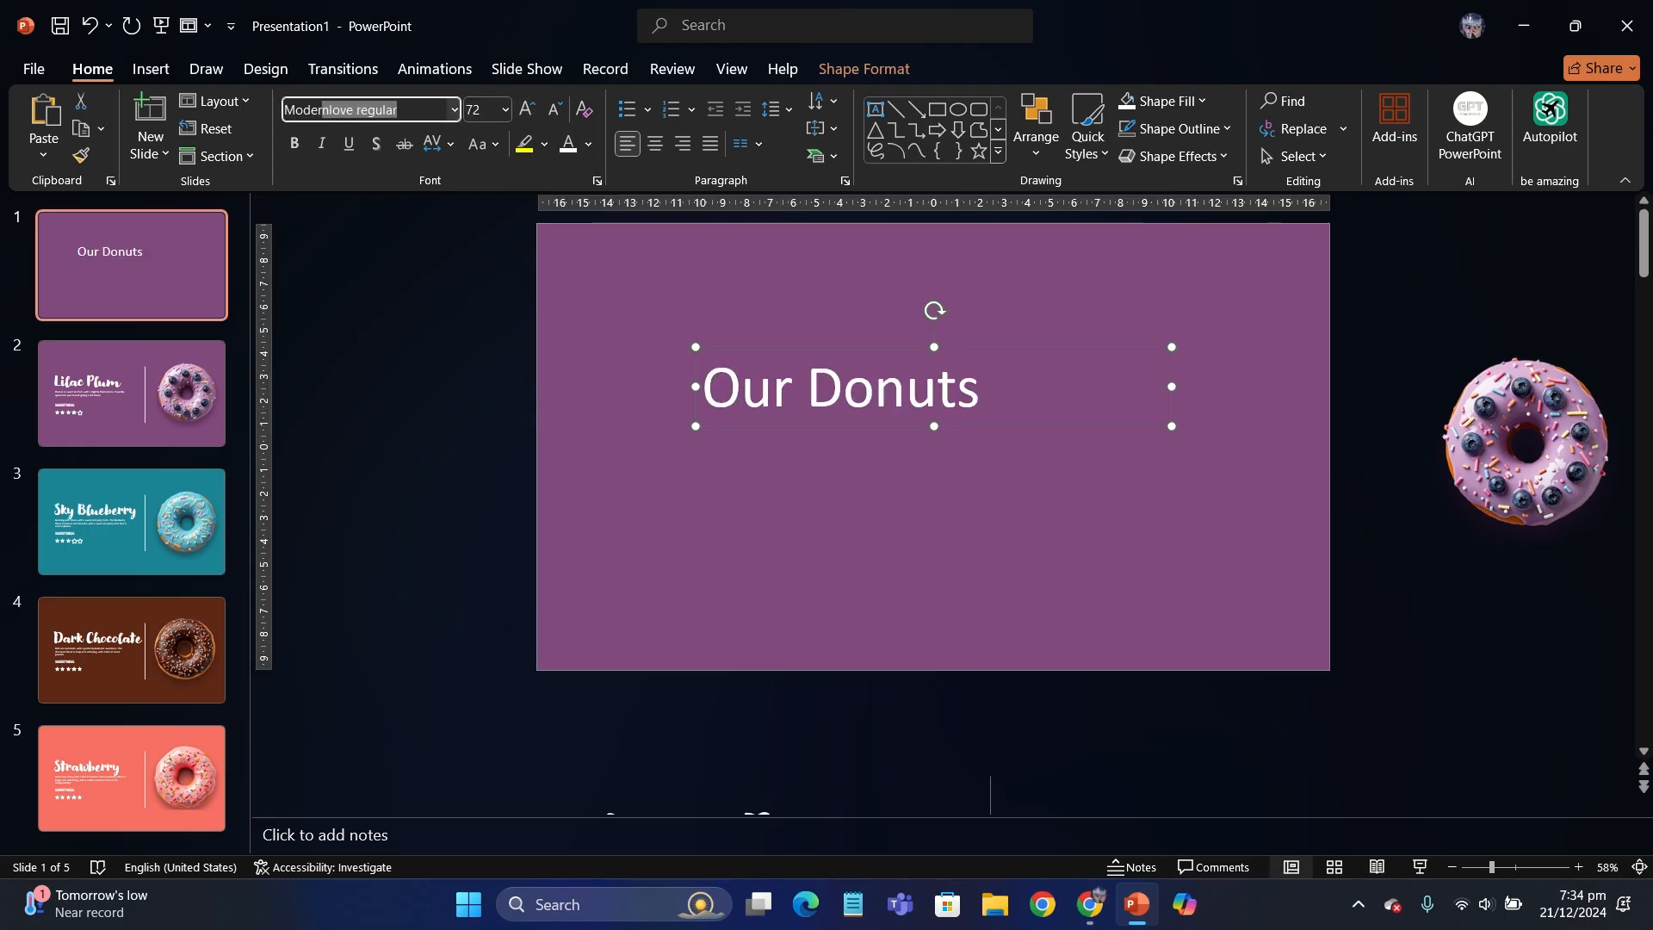
pyautogui.write('Modern')
pyautogui.press('Return')
pyautogui.click(529, 110)
pyautogui.click(529, 110)
pyautogui.click(528, 110)
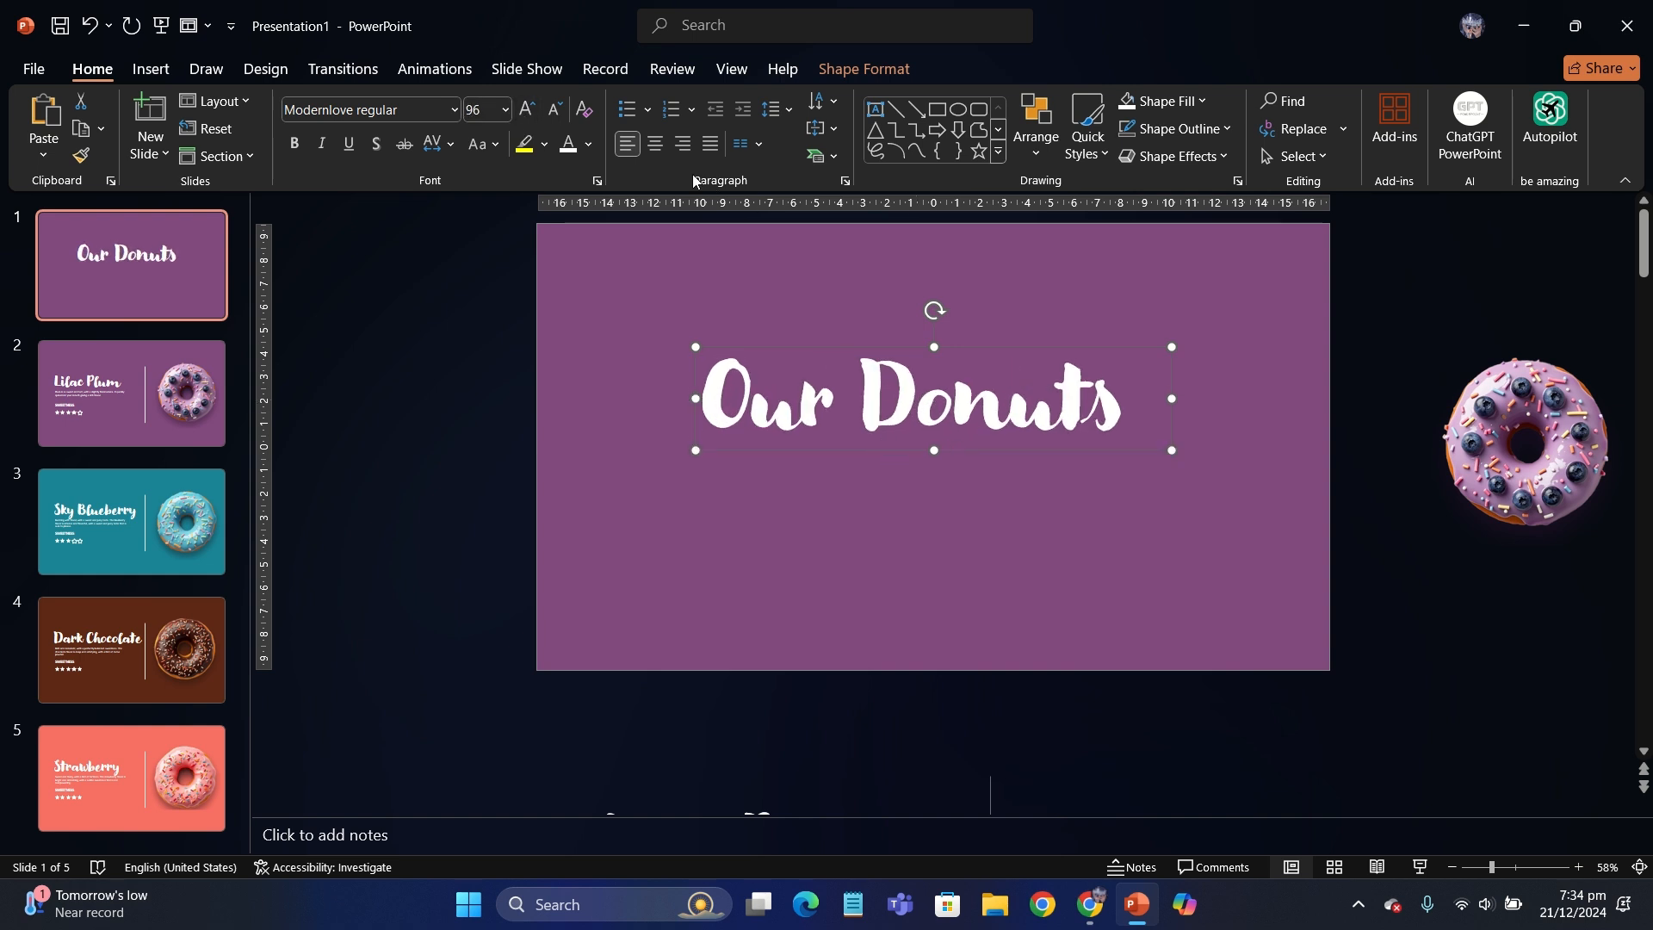
# - Center-align the "Our Donuts" text and move its box to the middle of the slide
pyautogui.click(655, 144)
pyautogui.moveTo(817, 453); pyautogui.dragTo(814, 497)
pyautogui.click(555, 370)
pyautogui.keyDown('ctrl'); pyautogui.scroll(-2, 555, 370); pyautogui.keyUp('ctrl')
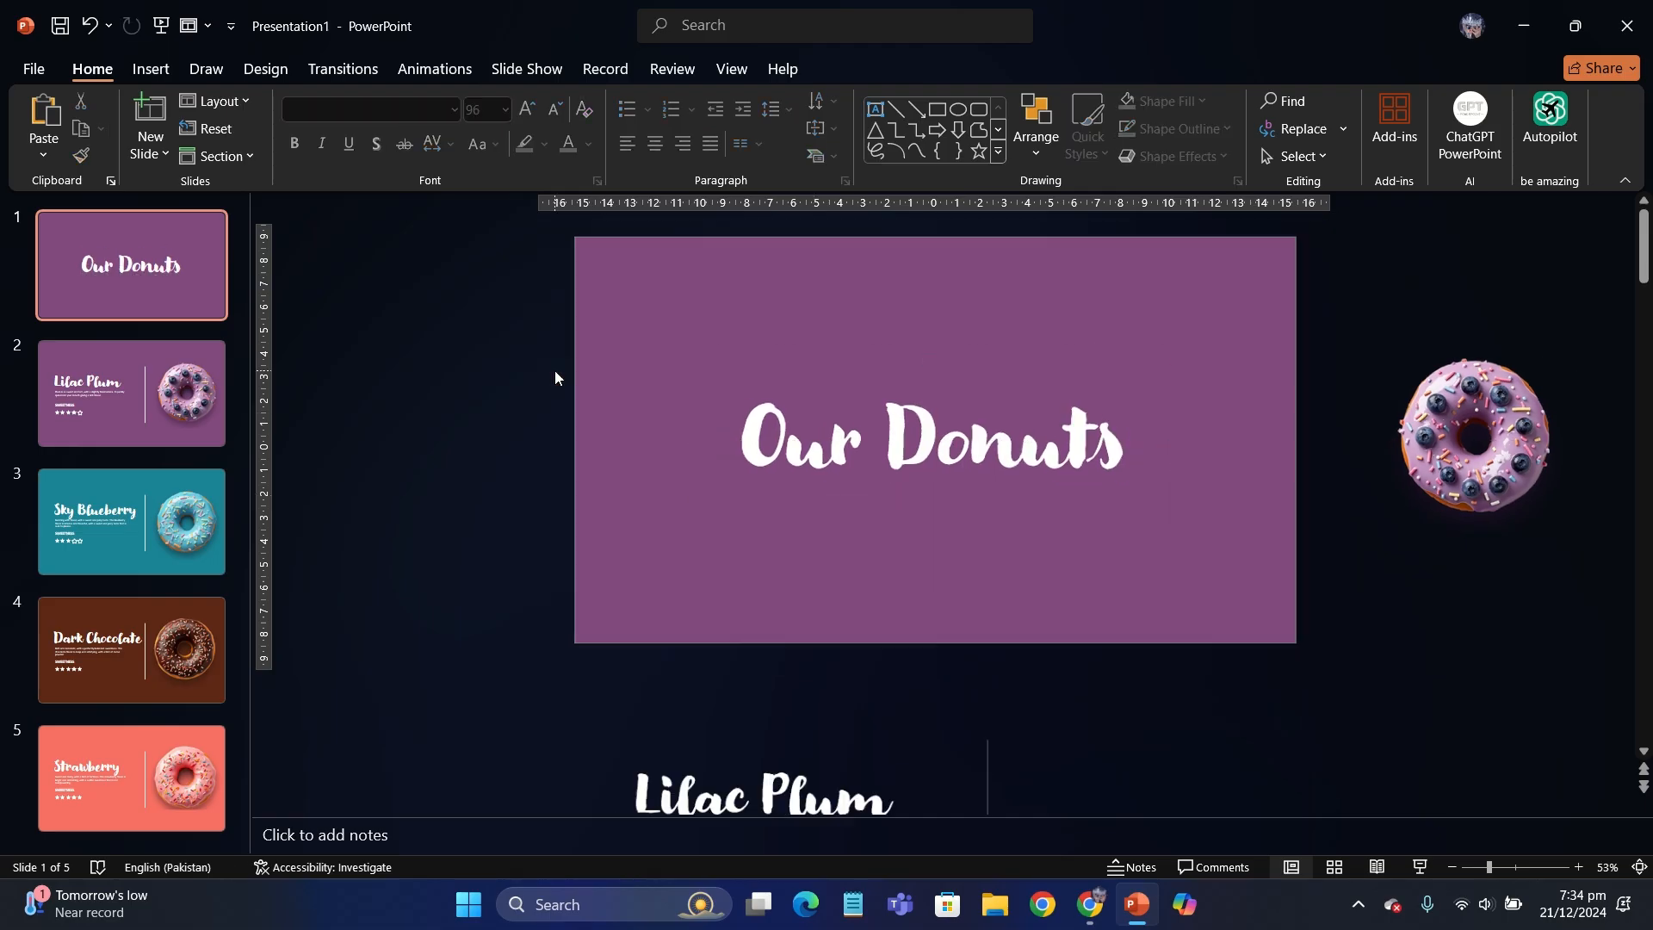
# - Insert the white donut outline picture, shrink it to 11.15 cm and place it across the title slide's lower-right corner
pyautogui.click(172, 74)
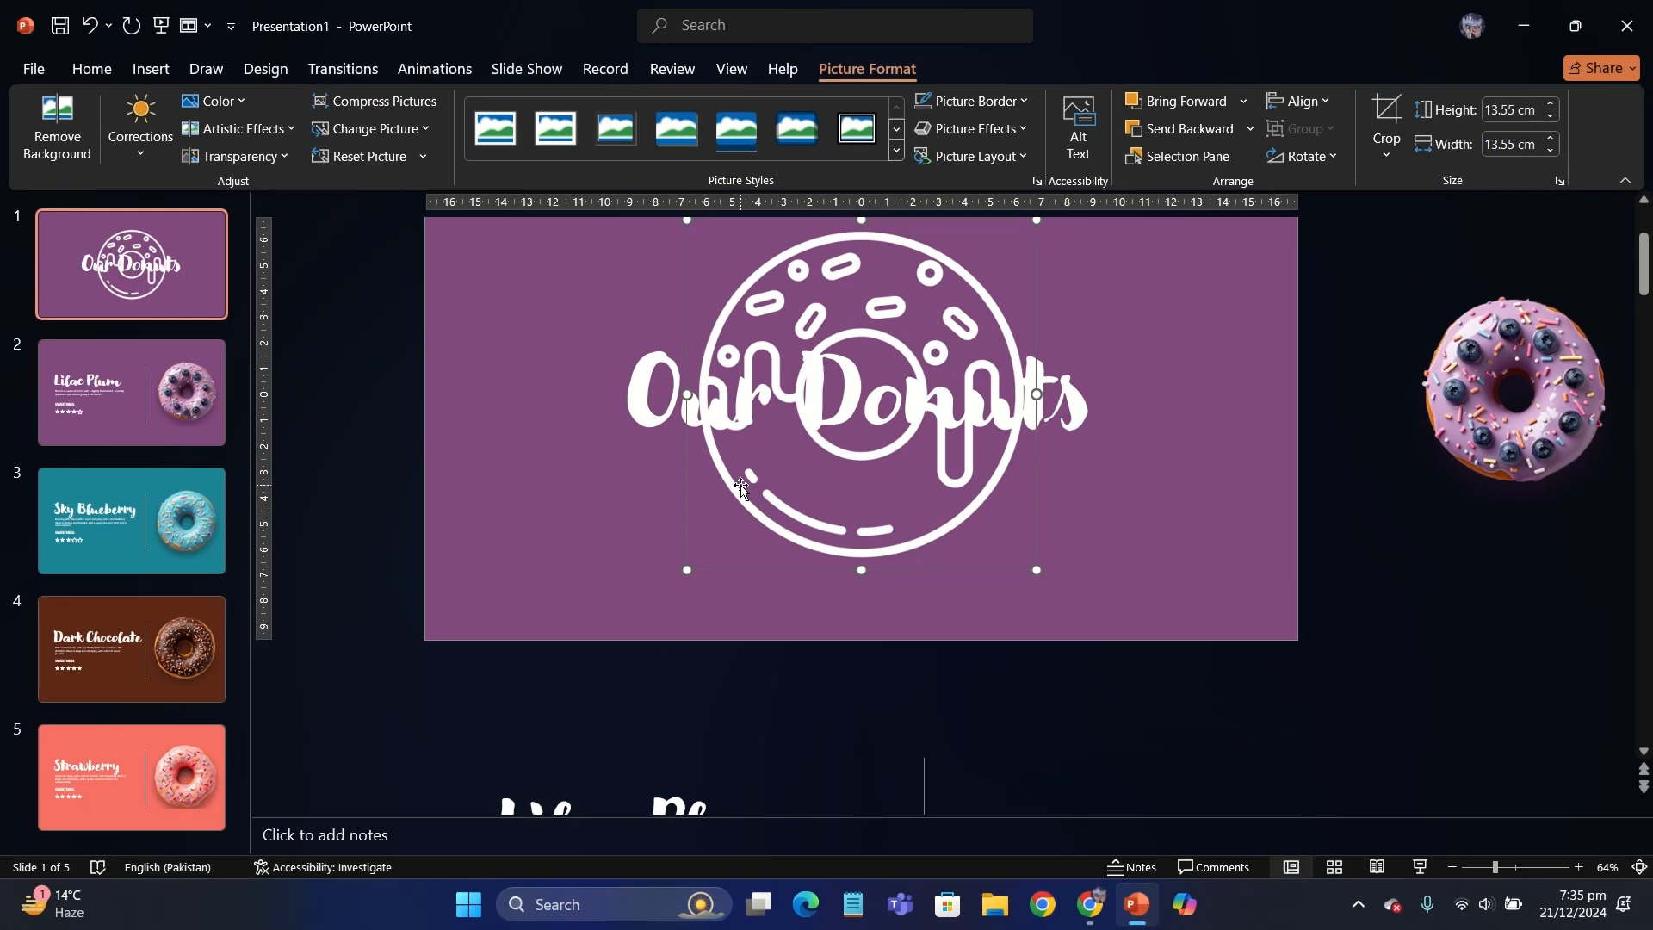
pyautogui.rightClick(740, 382)
pyautogui.click(912, 662)
pyautogui.moveTo(761, 498); pyautogui.dragTo(1075, 669)
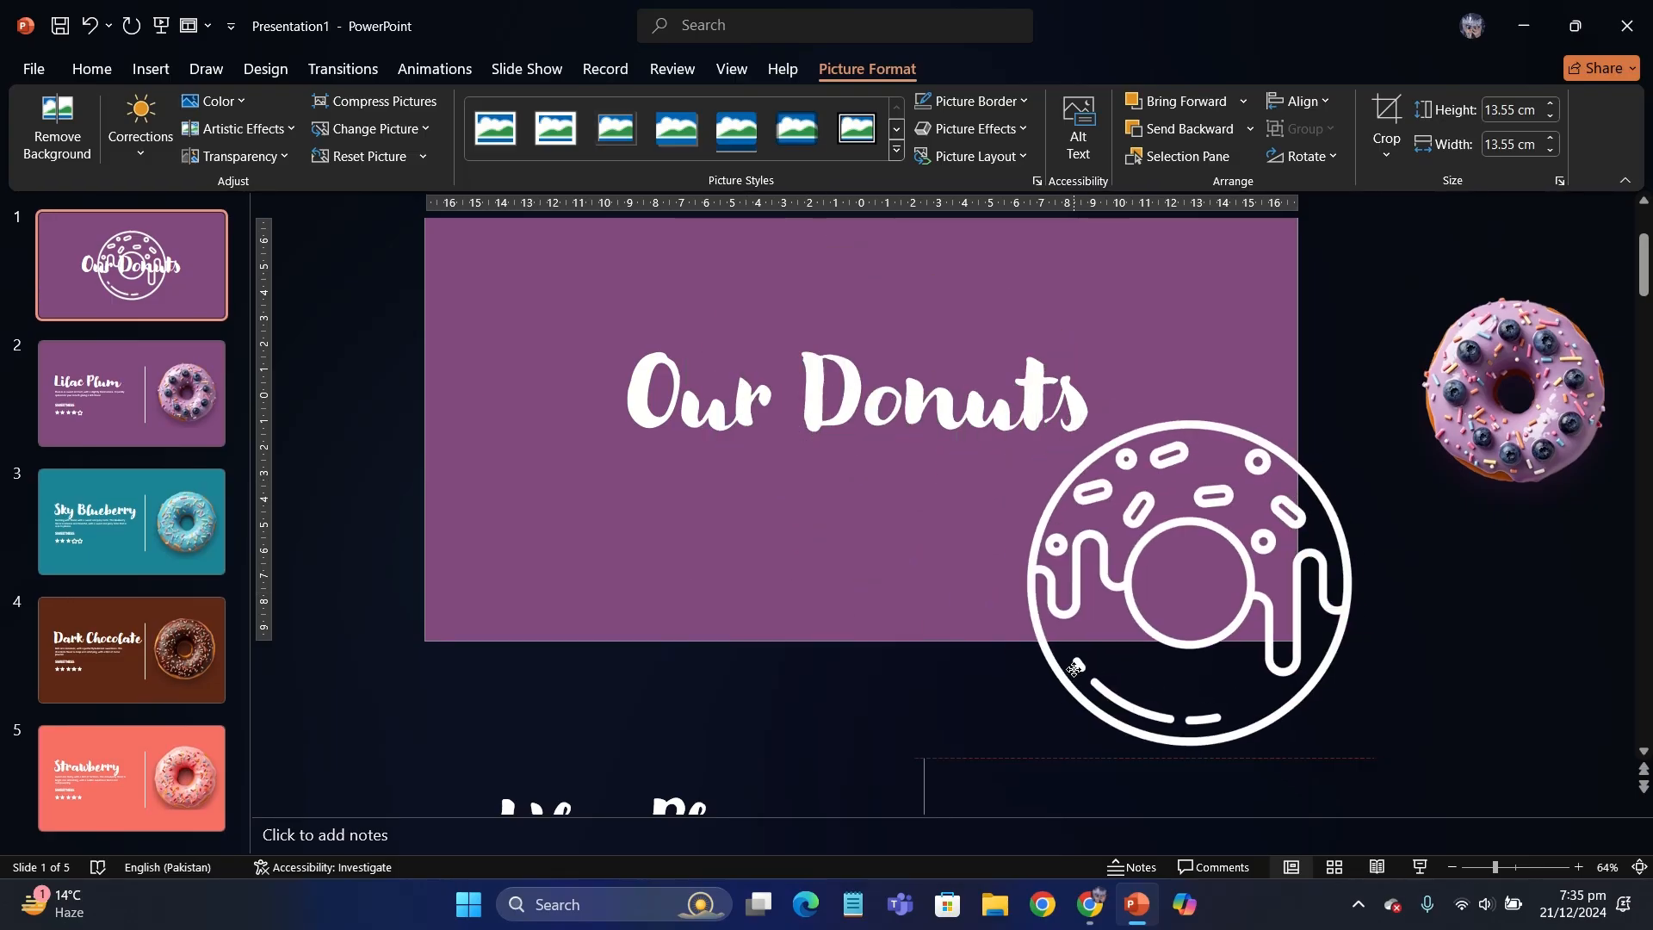
pyautogui.keyDown('ctrl'); pyautogui.scroll(-1, 1073, 566); pyautogui.keyUp('ctrl')
pyautogui.moveTo(1036, 422); pyautogui.dragTo(1098, 479)
# - Duplicate the donut outline and place the copy across the title slide's upper-left corner
pyautogui.moveTo(1135, 534); pyautogui.dragTo(509, 169)
pyautogui.keyDown('ctrl'); pyautogui.scroll(-2, 1115, 517); pyautogui.keyUp('ctrl')
pyautogui.keyDown('ctrl'); pyautogui.scroll(-3, 529, 288); pyautogui.keyUp('ctrl')
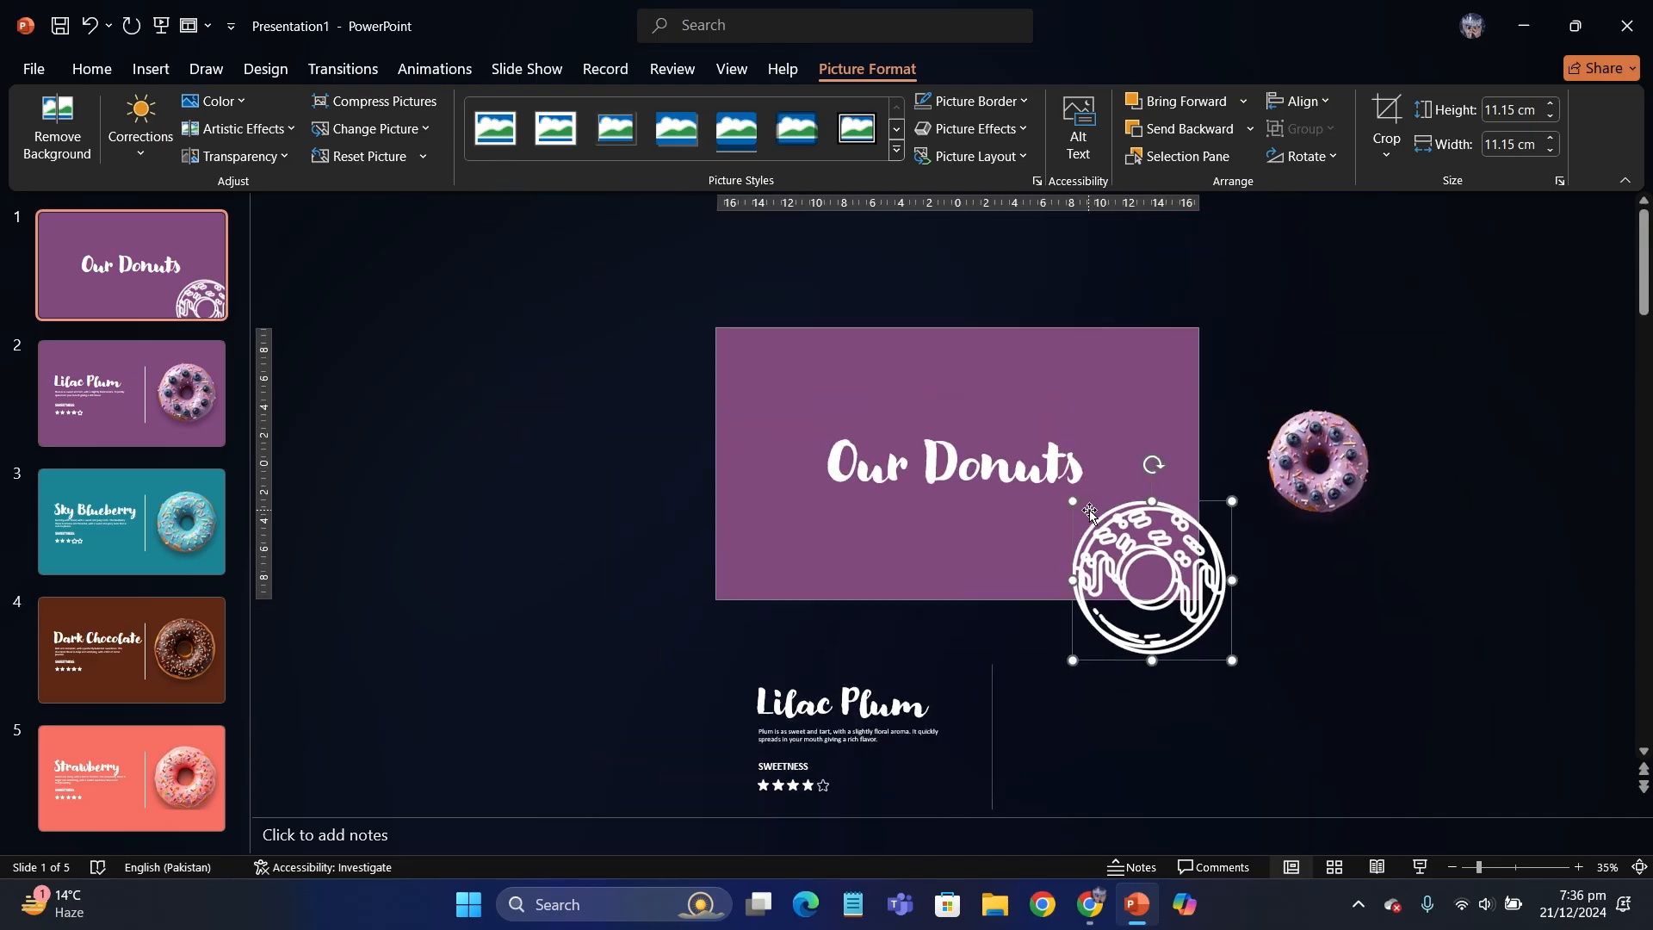
pyautogui.keyDown('ctrl'); pyautogui.moveTo(1095, 529); pyautogui.dragTo(674, 304); pyautogui.keyUp('ctrl')
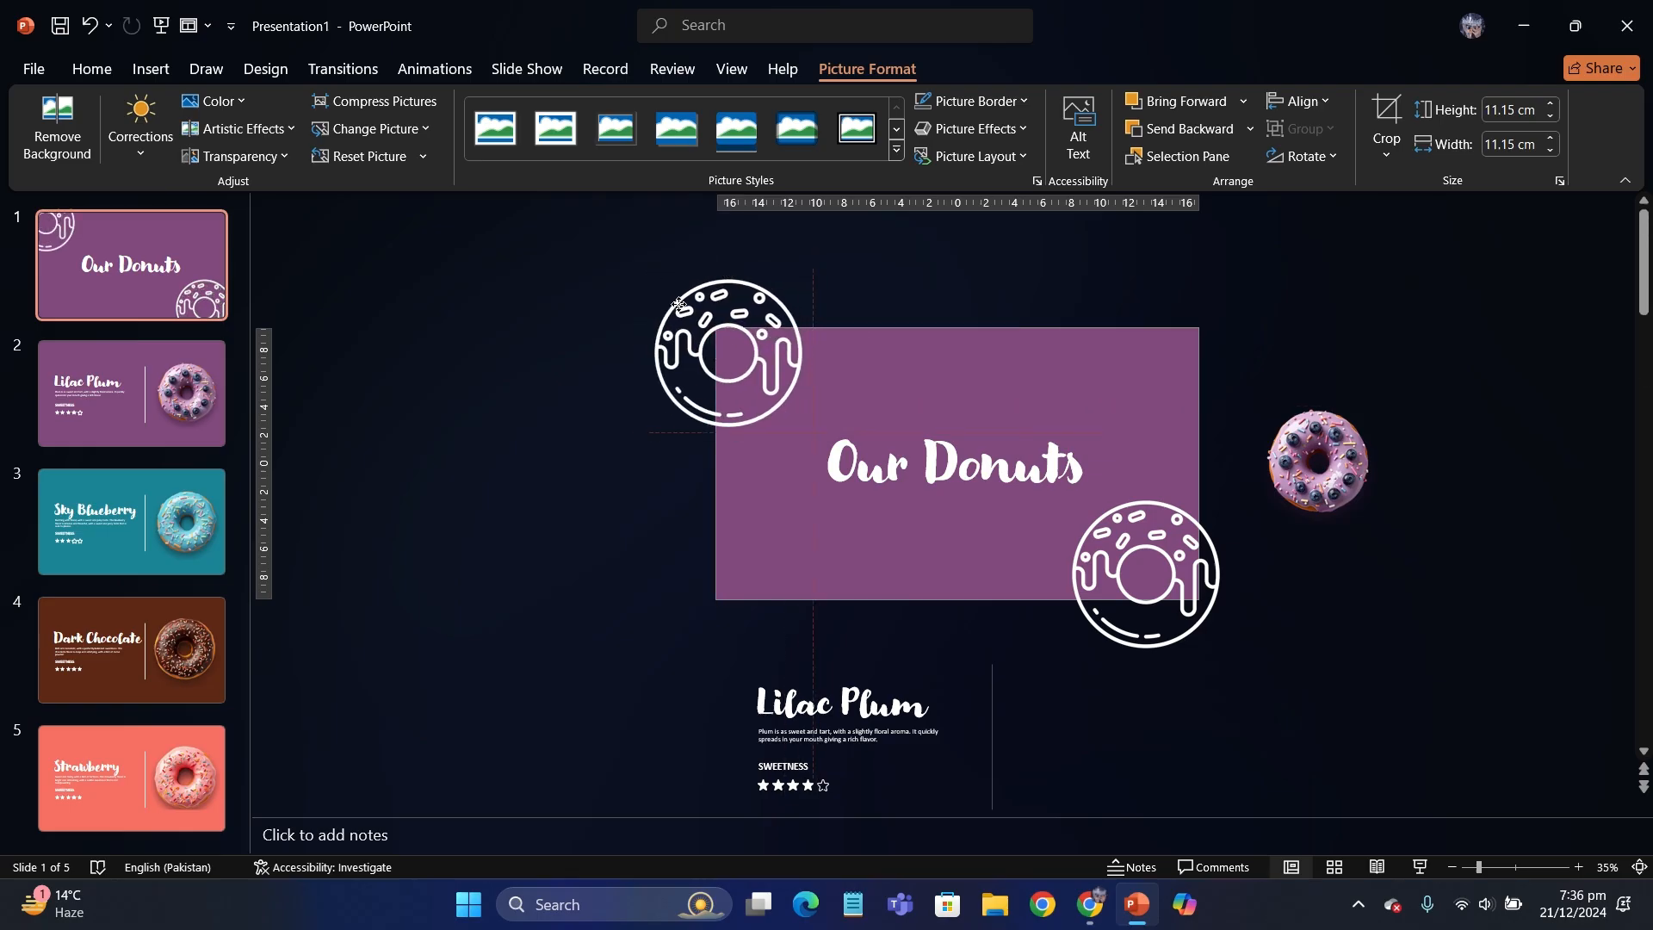
pyautogui.click(510, 355)
pyautogui.keyDown('ctrl'); pyautogui.scroll(3, 544, 370); pyautogui.keyUp('ctrl')
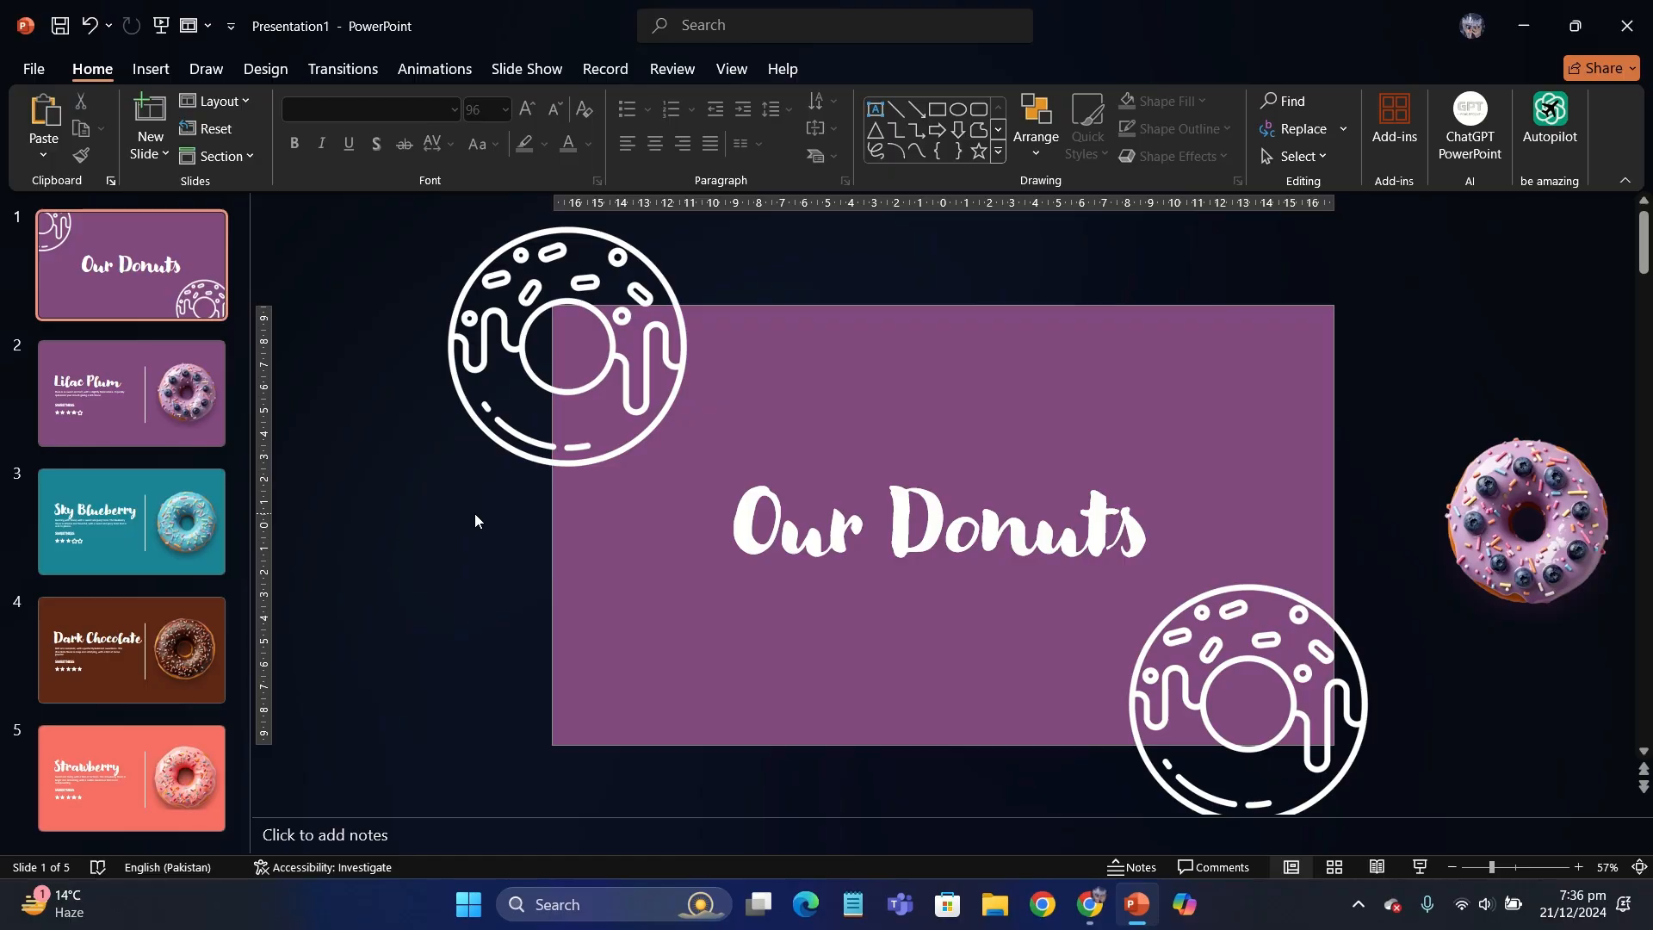
# - Select all five slides and apply the Morph transition to them
pyautogui.click(219, 399)
pyautogui.click(185, 534)
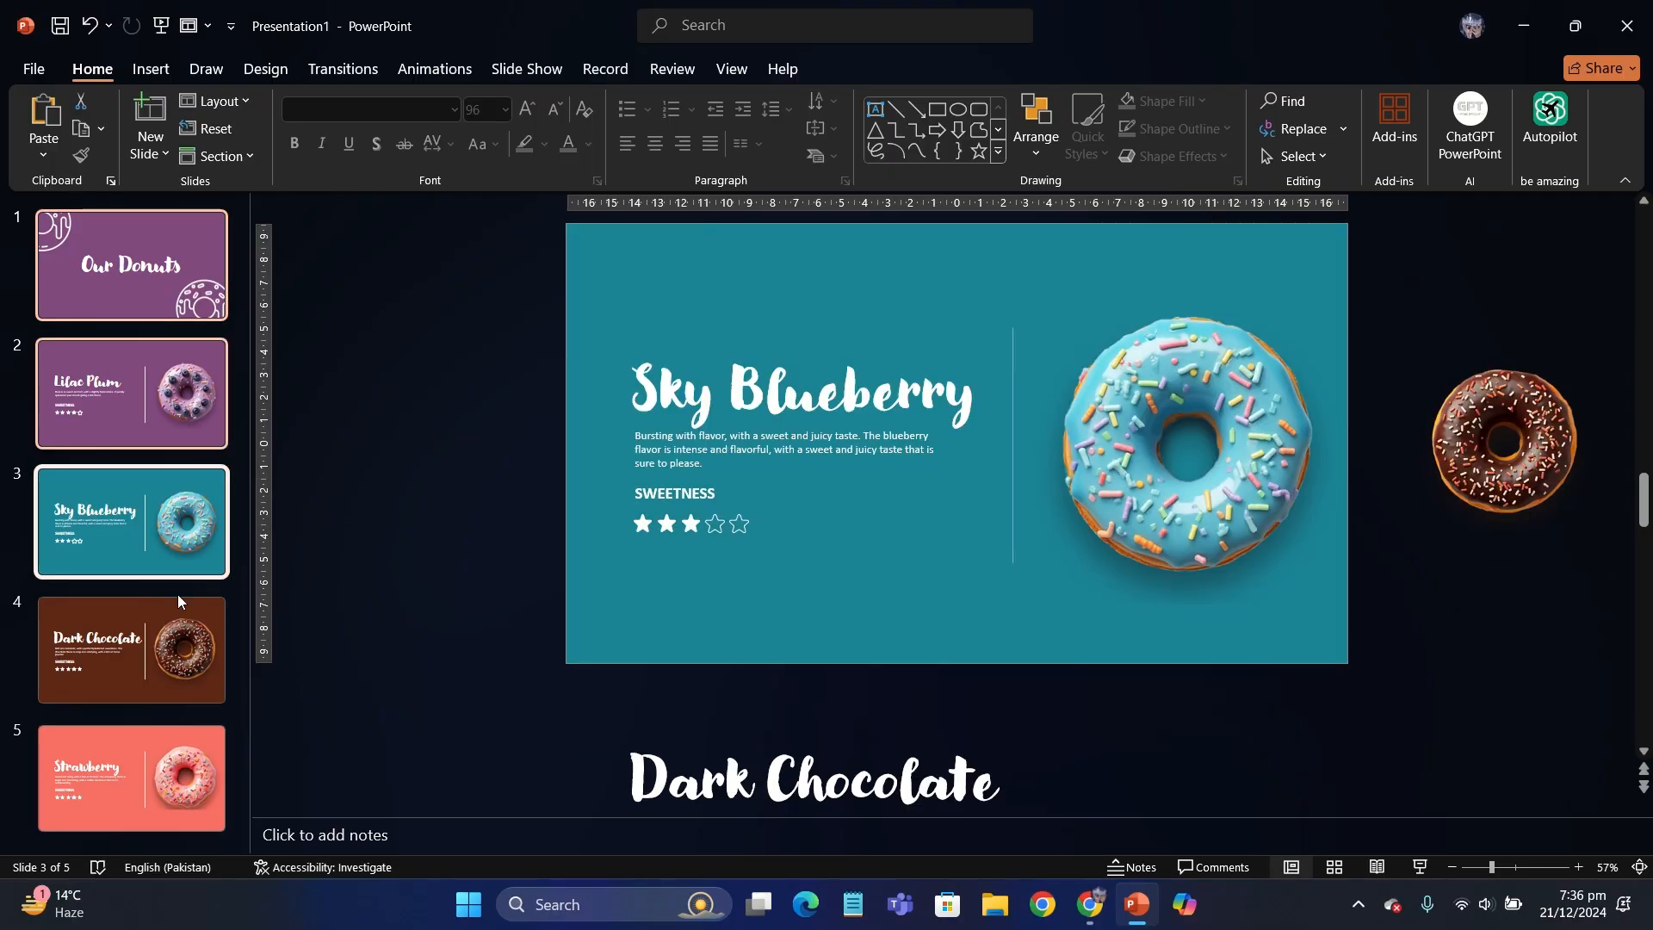
pyautogui.click(173, 642)
pyautogui.click(151, 789)
pyautogui.click(352, 68)
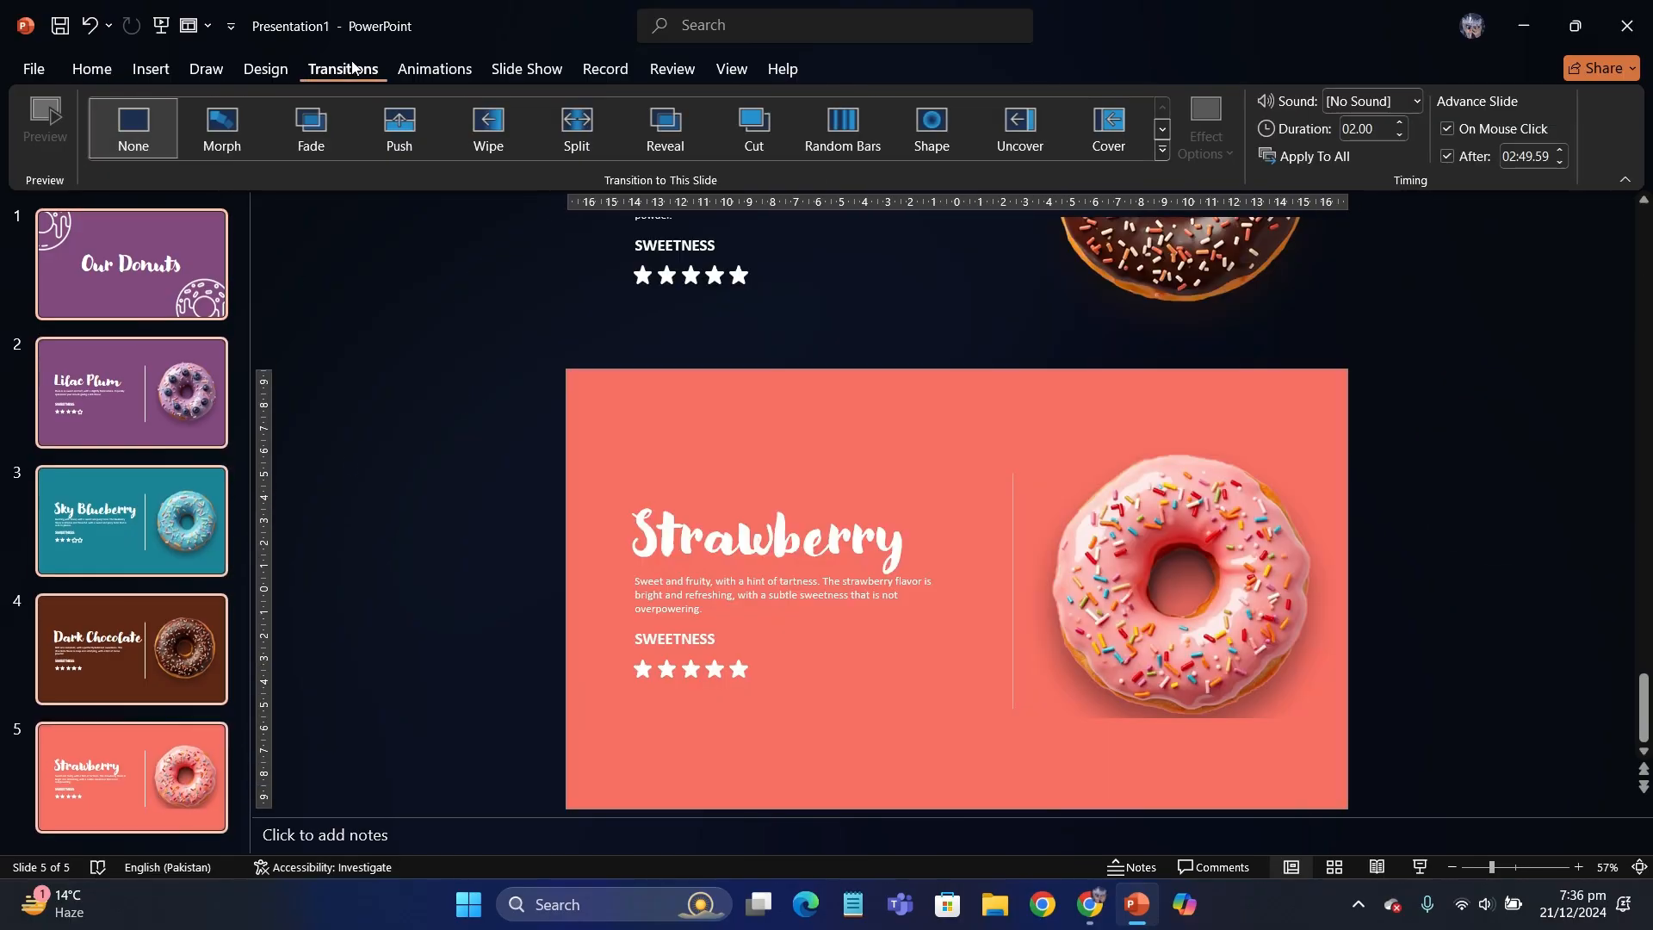
pyautogui.click(227, 131)
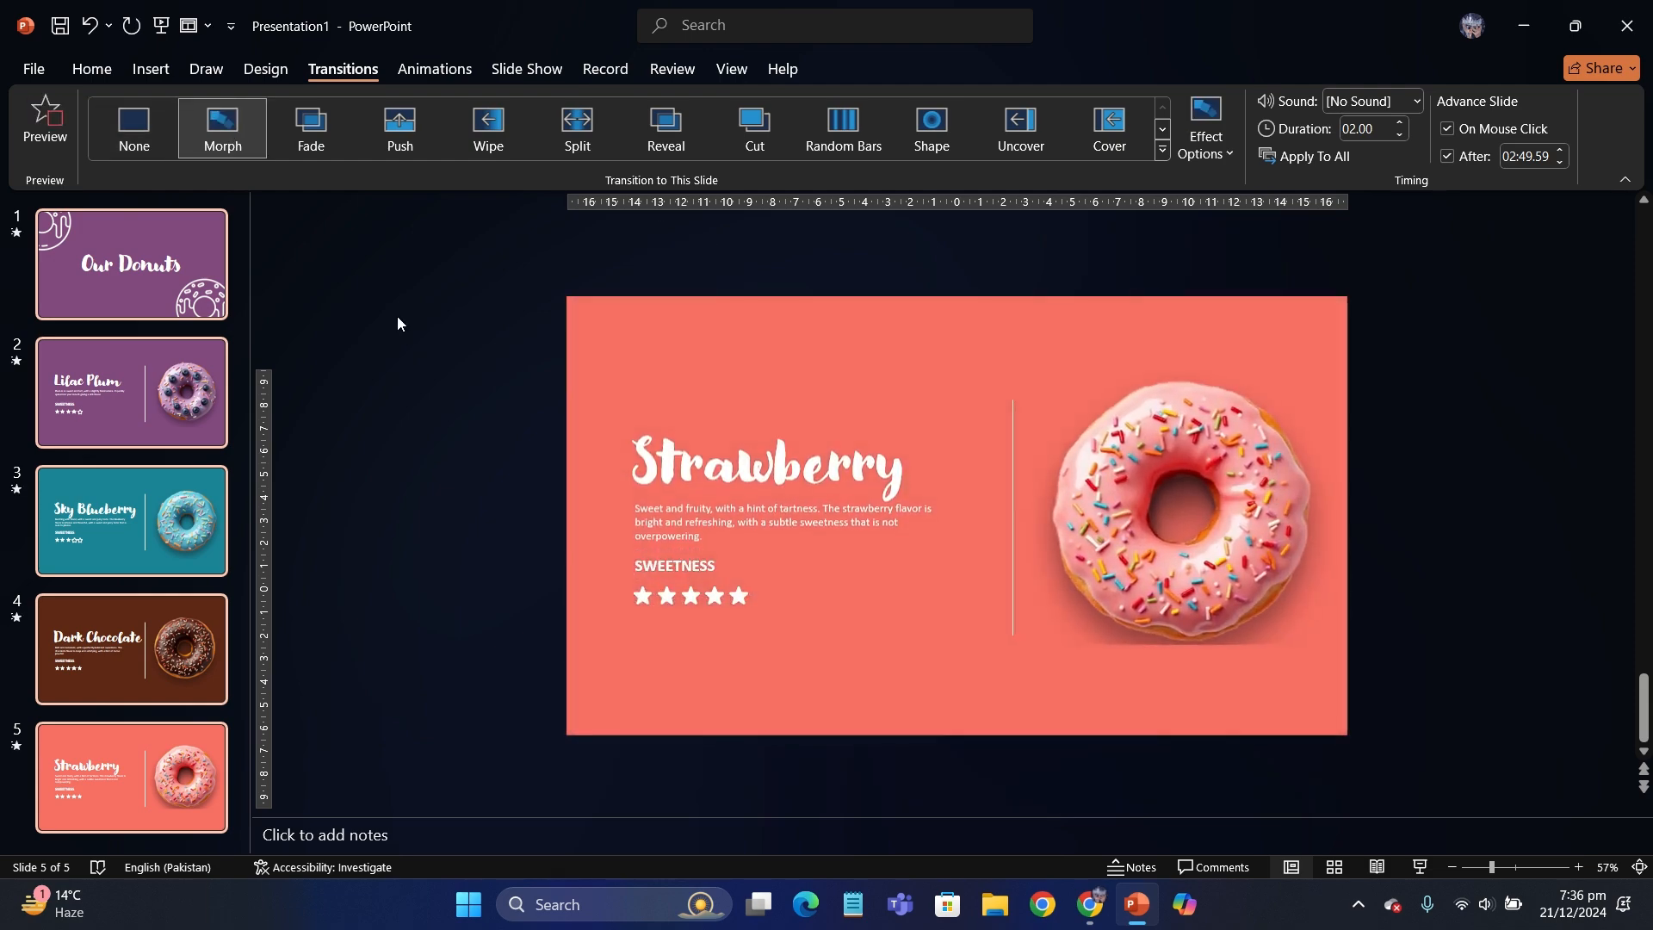
# - Play the slide show from the "Our Donuts" title through to the Strawberry slide to check the Morph transitions
pyautogui.press('F5')
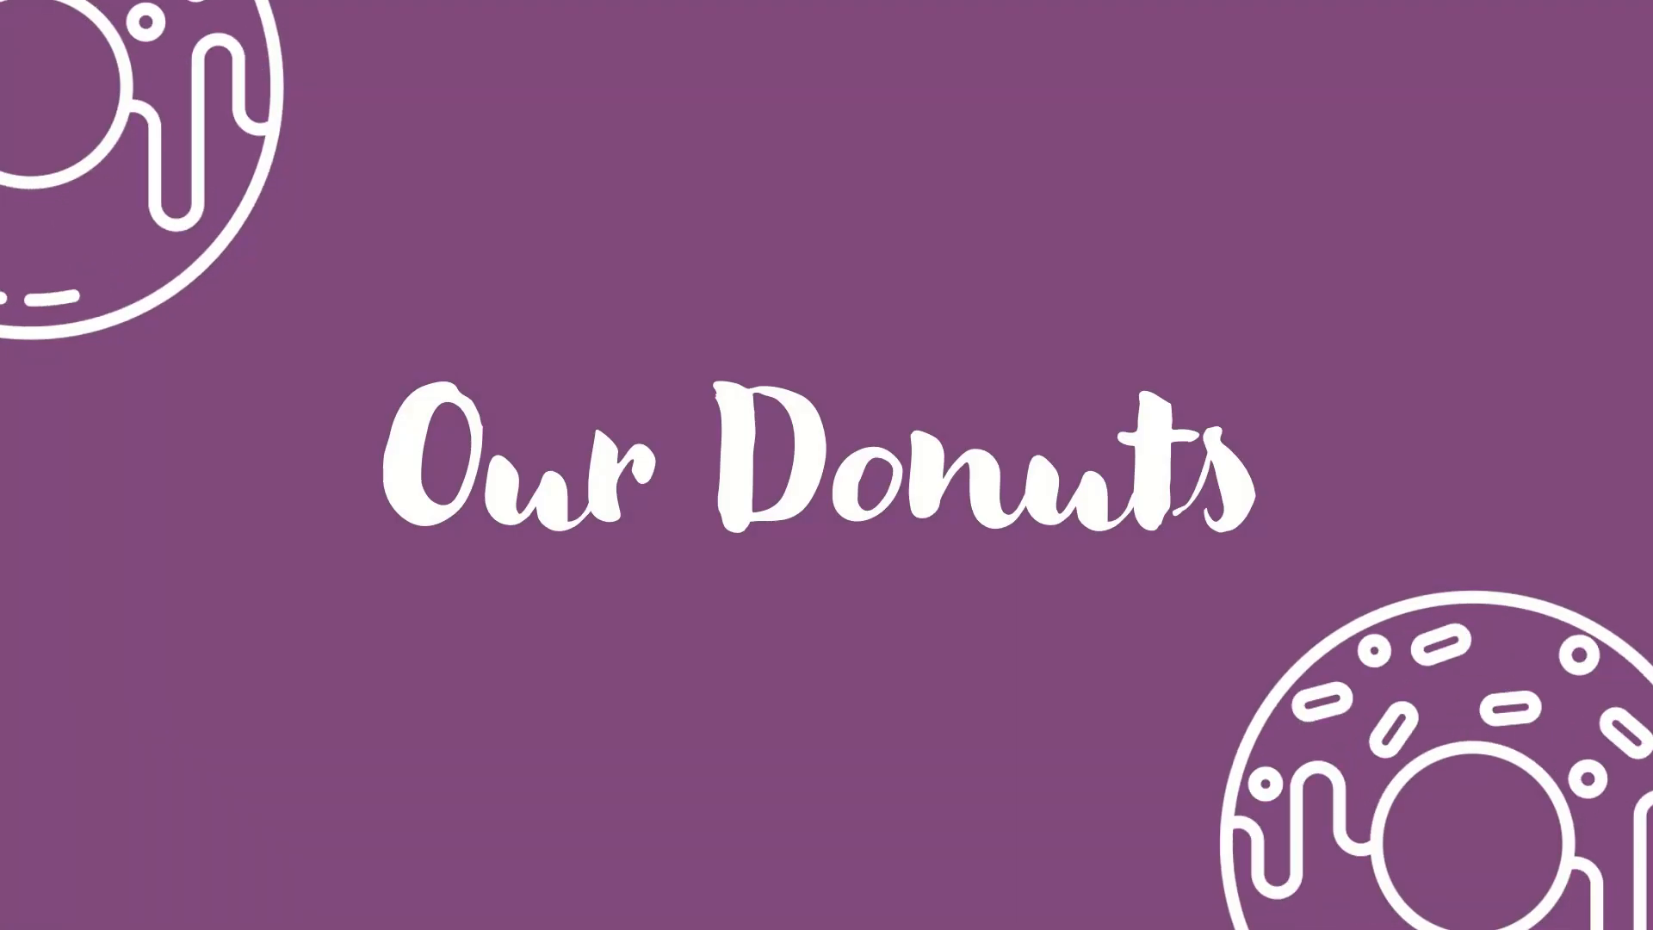
pyautogui.press('Right')
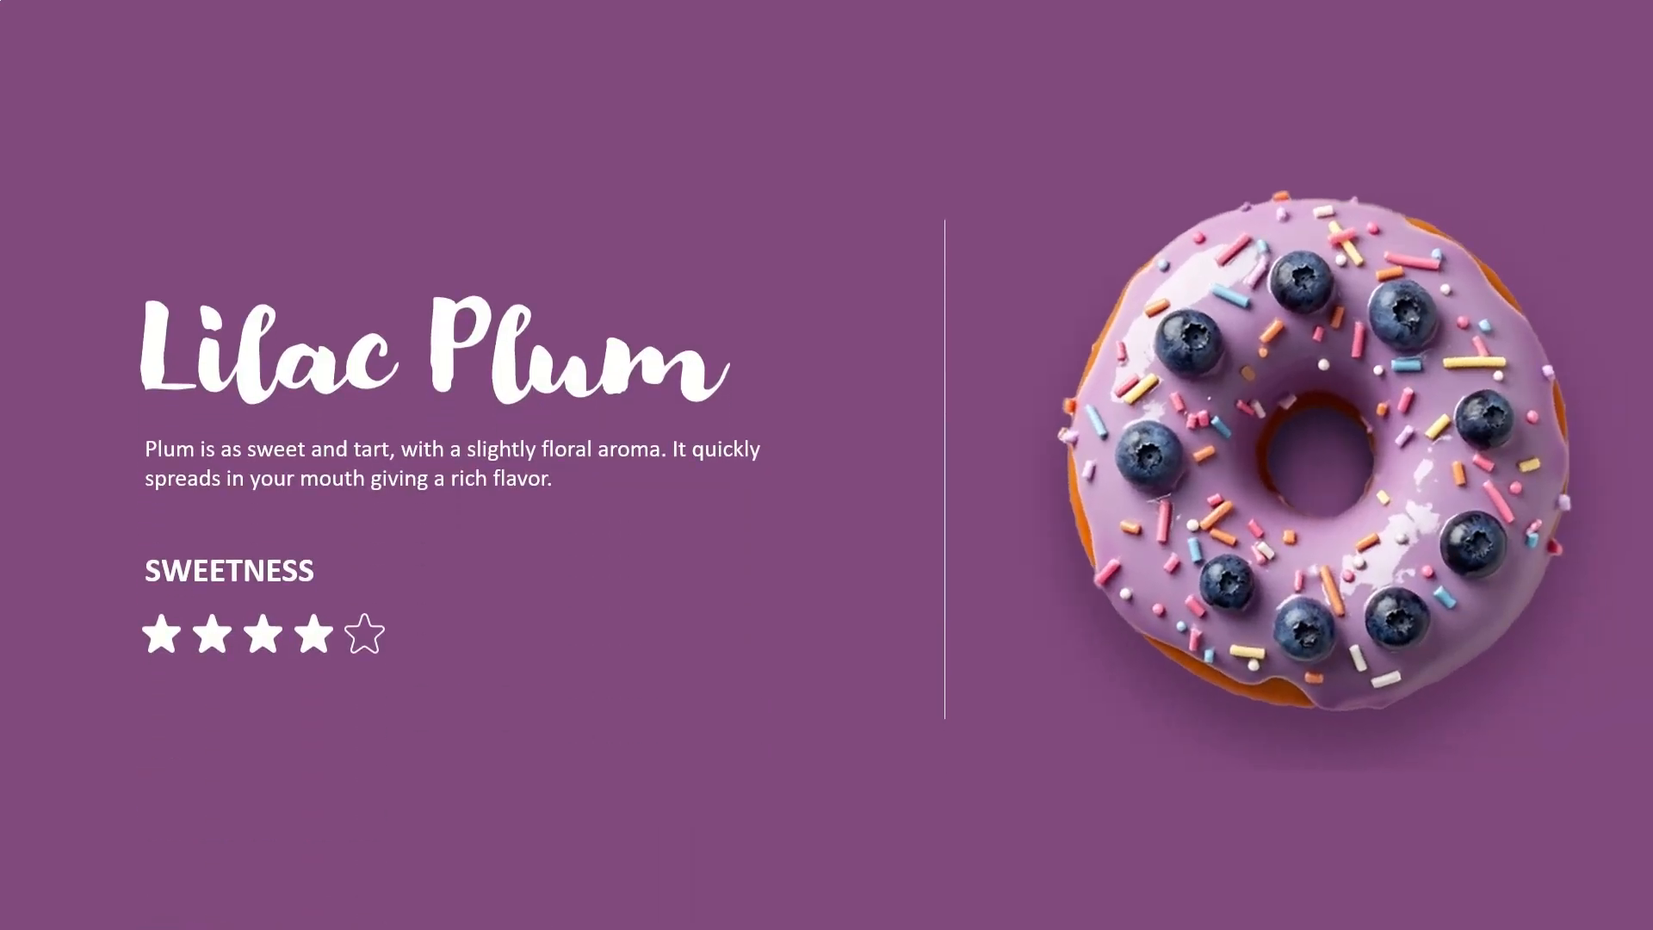
pyautogui.press('Right')
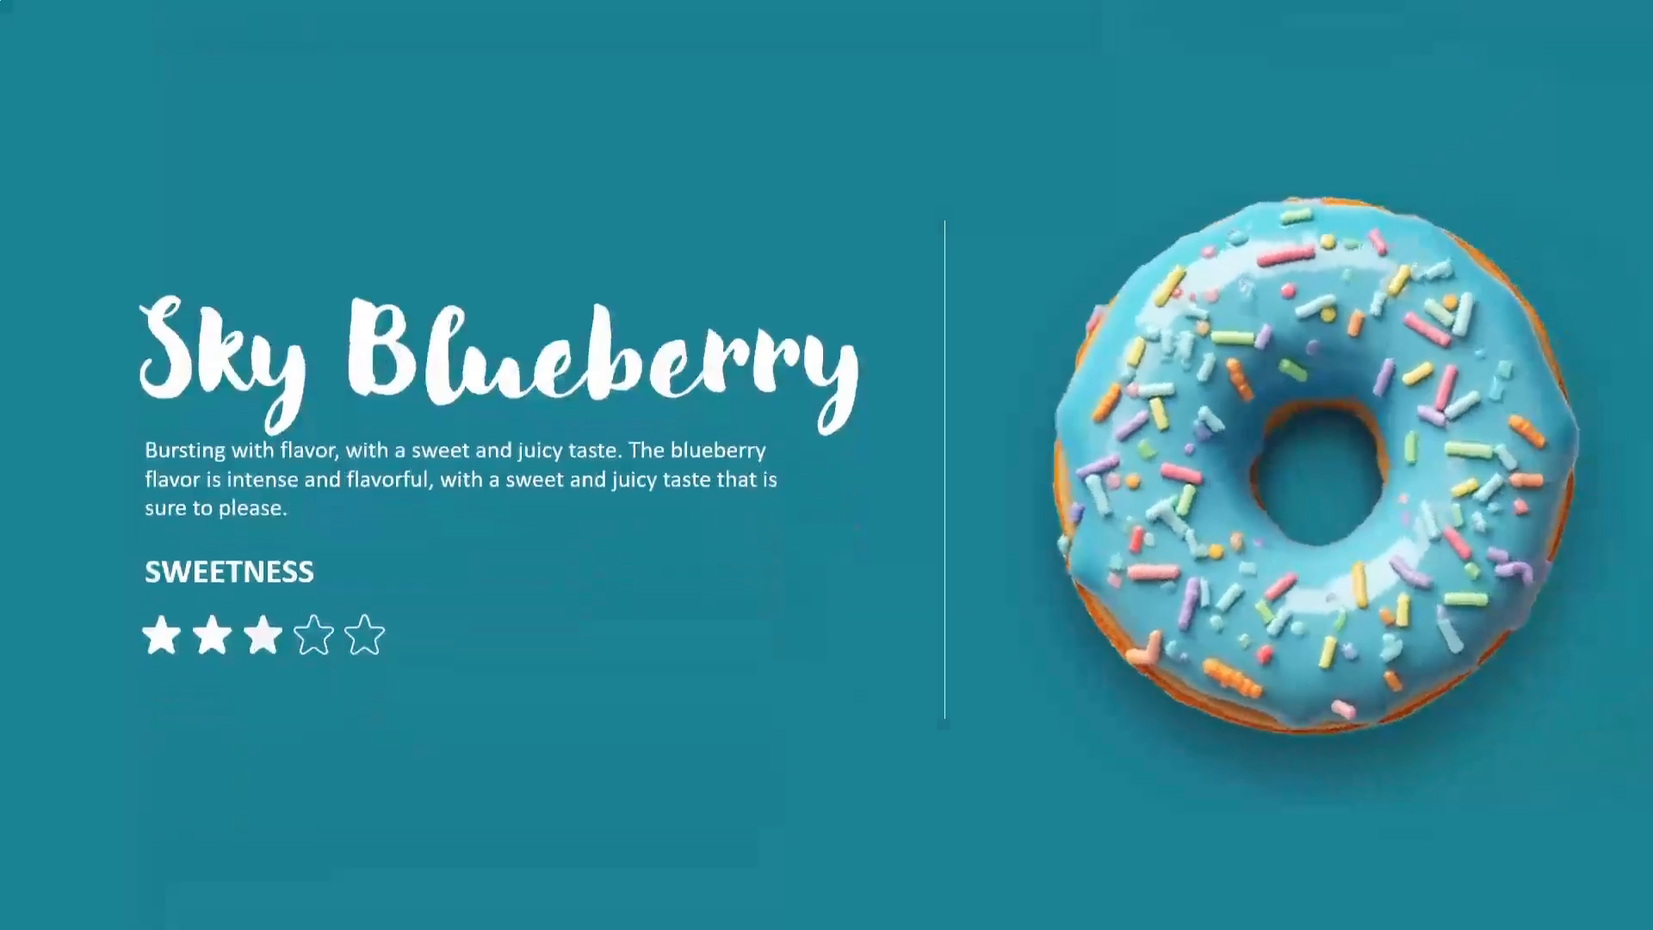
pyautogui.press('Right')
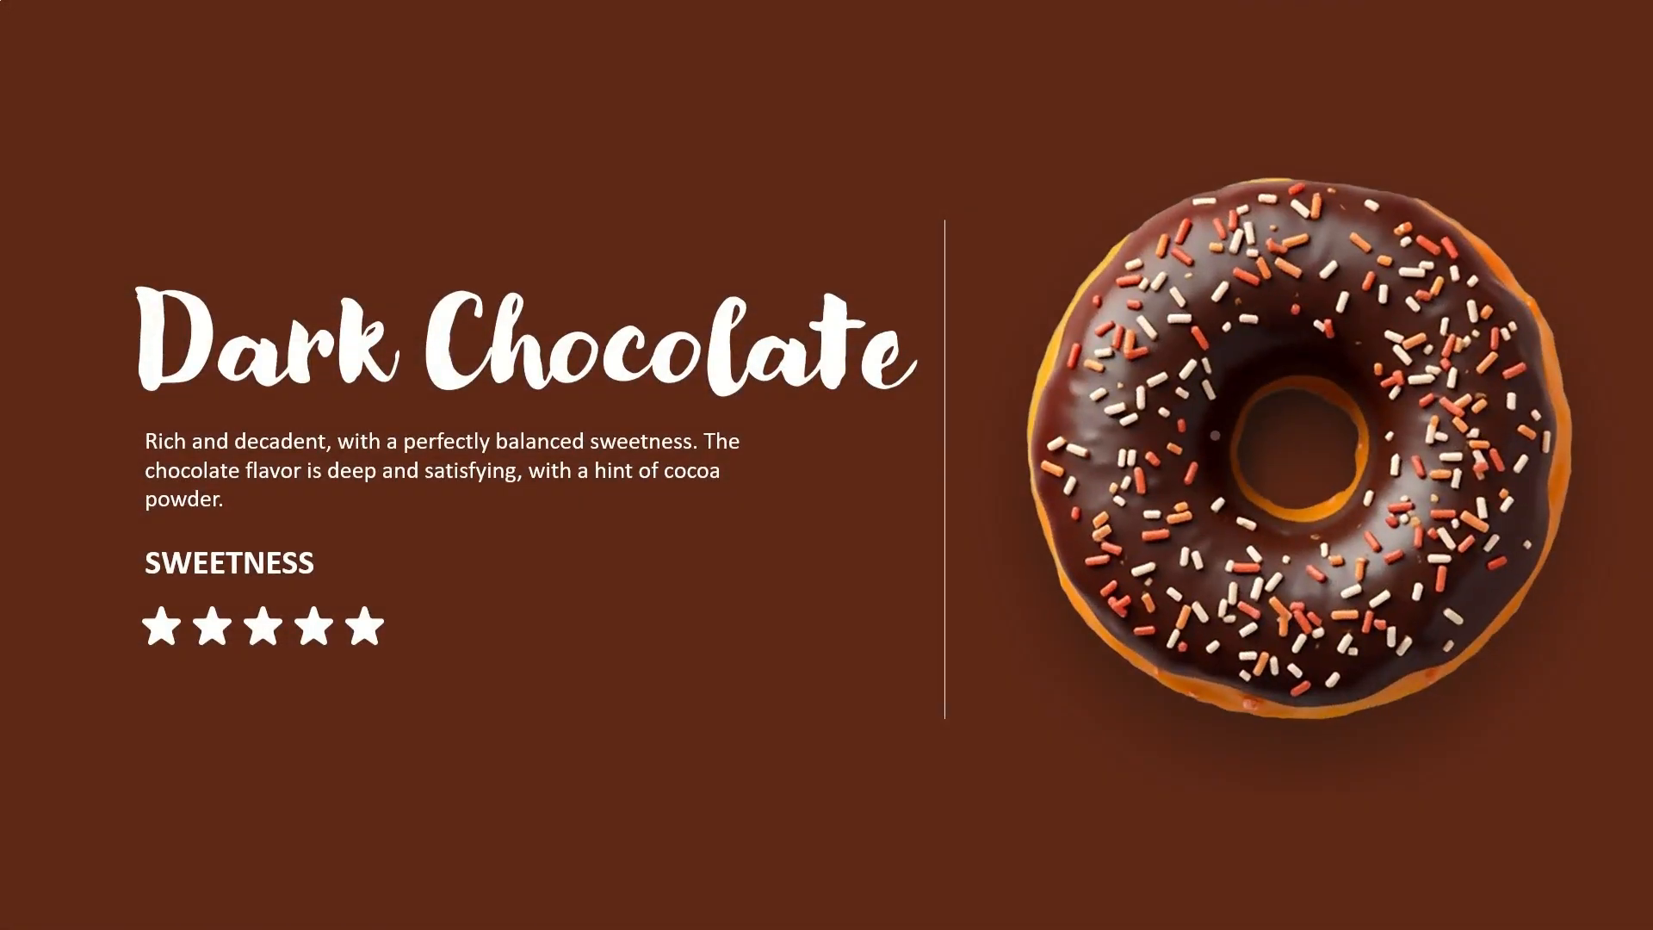
pyautogui.press('Right')
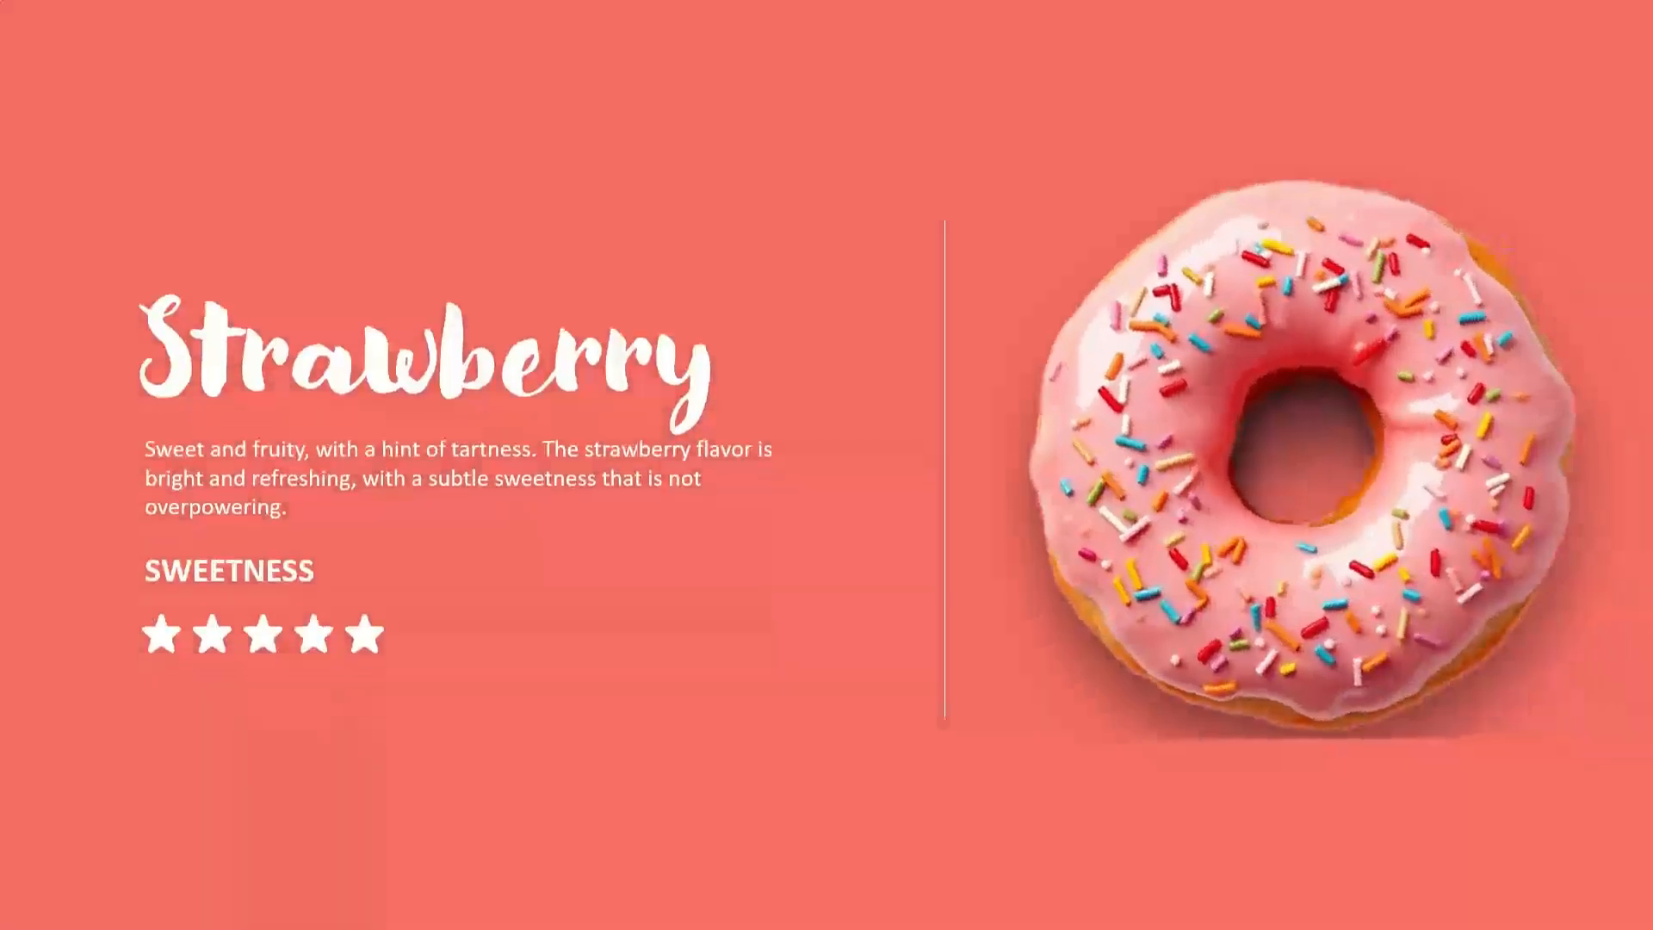